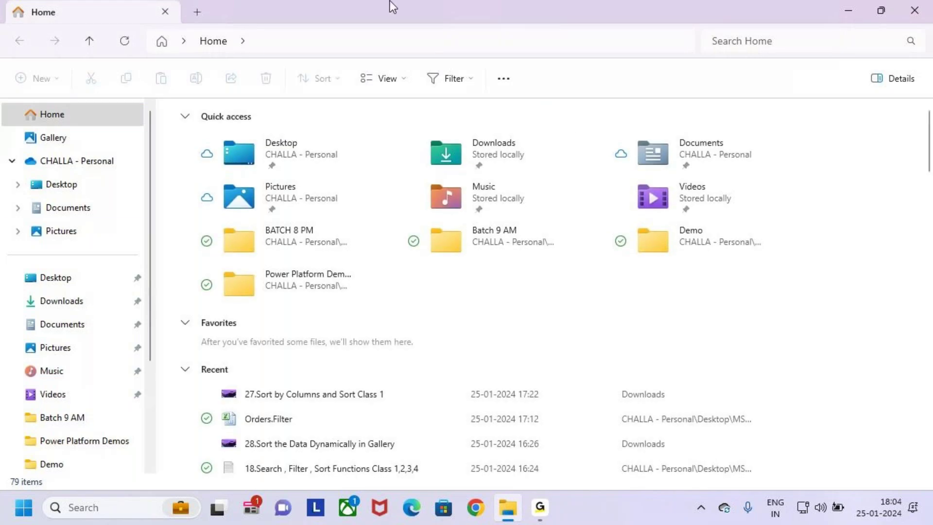
Step: Open the Power Apps folder inside MS Power Platform on the Desktop
click(62, 184)
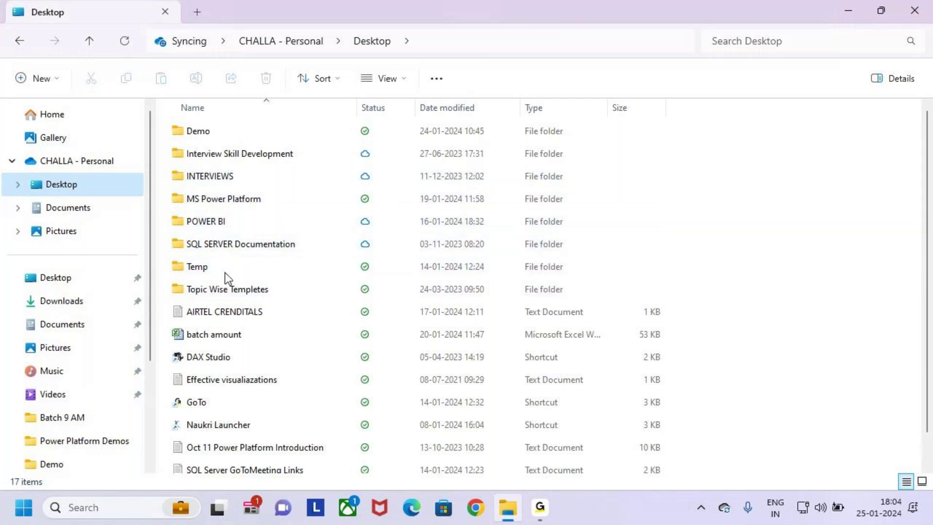
click(178, 201)
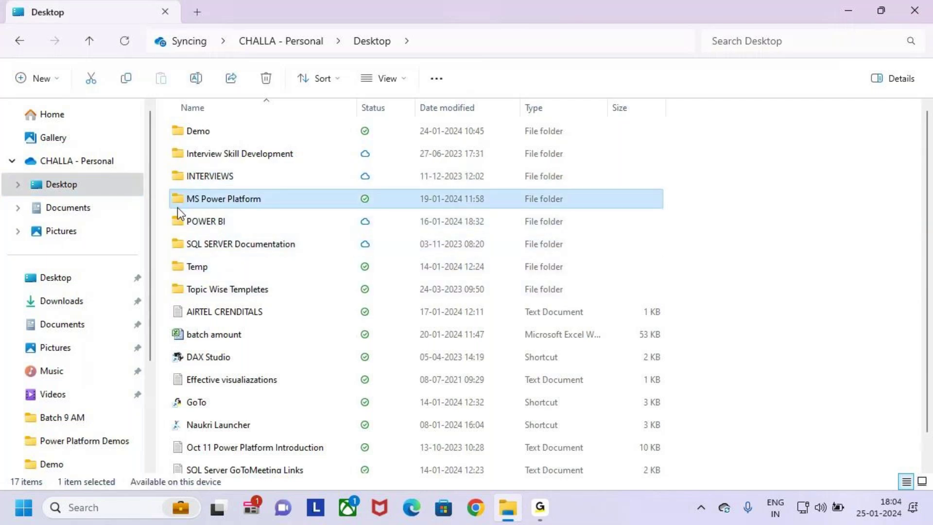
double_click(177, 206)
click(181, 137)
double_click(180, 137)
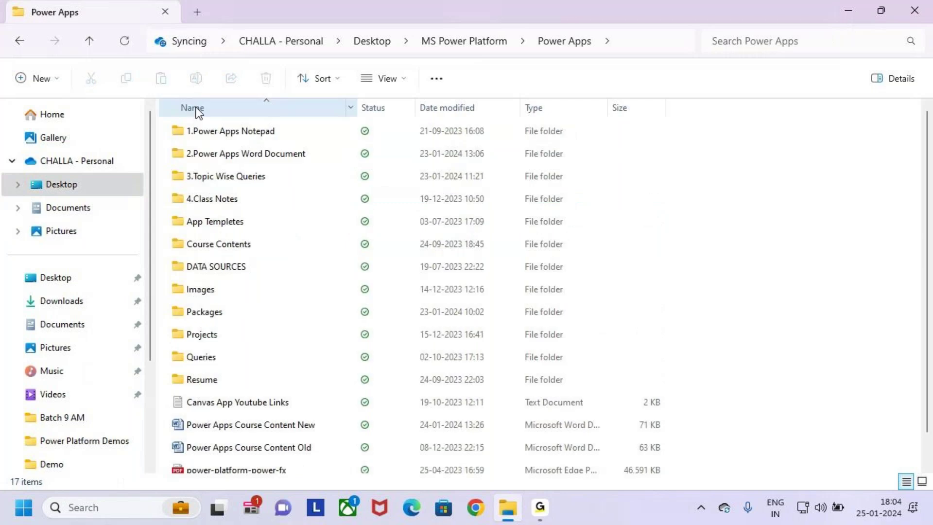
Step: Open the Batch 6 PM folder inside 4.Class Notes
click(182, 184)
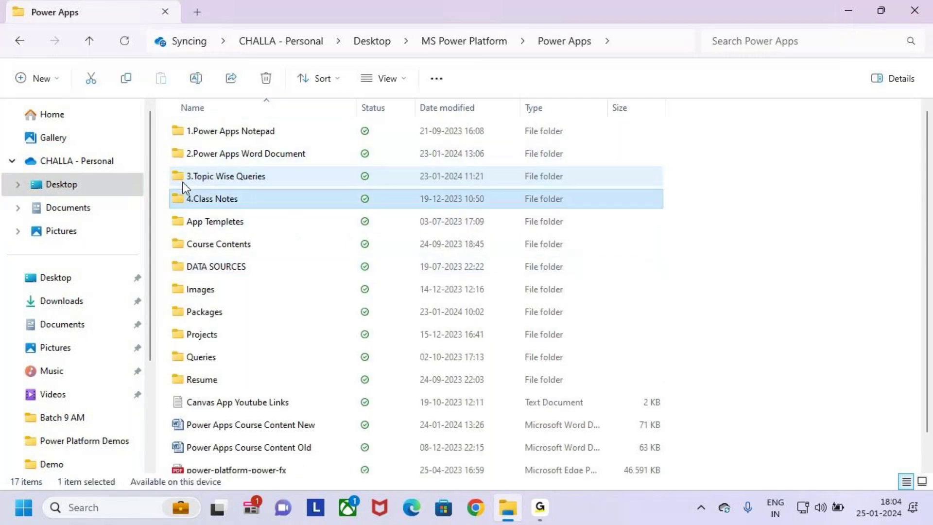
double_click(180, 197)
click(180, 153)
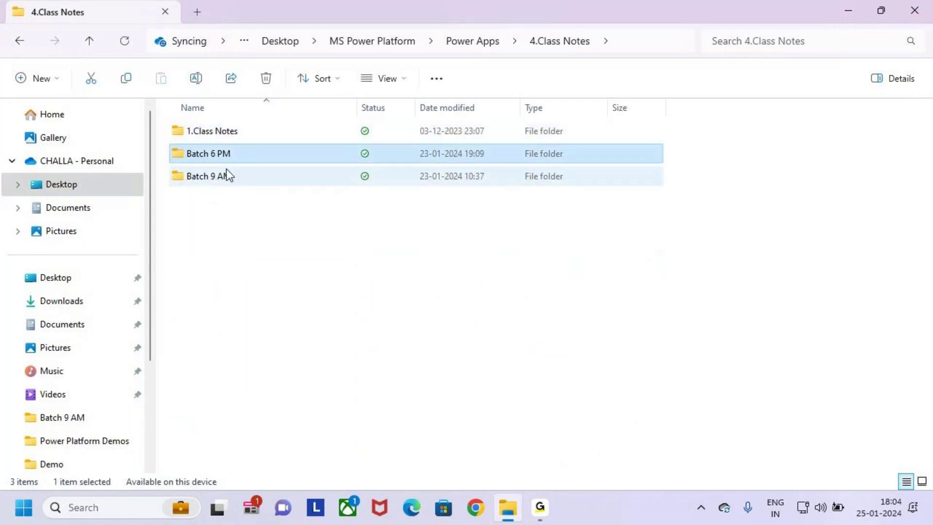
click(204, 175)
click(178, 136)
key(Down)
key(Return)
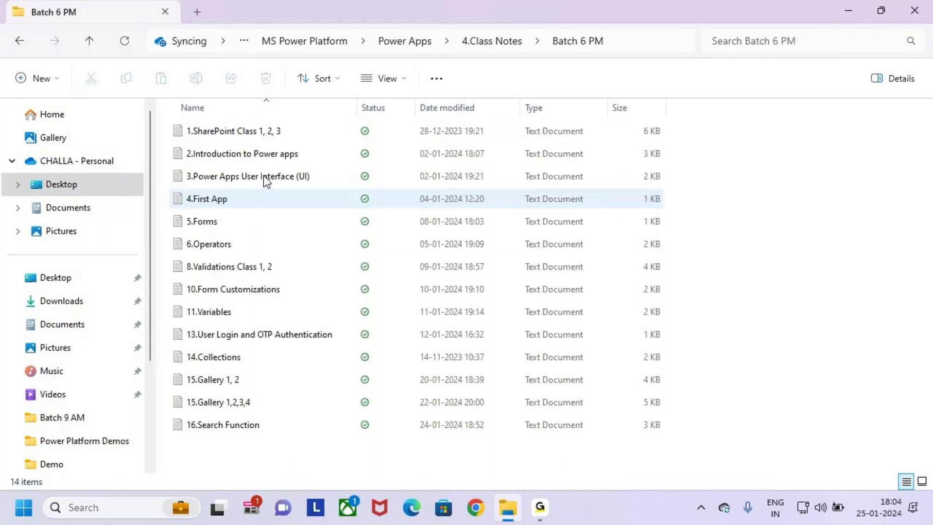
Step: Rename the text file 16.Search Function as "16.Search Function 1 , 2"
click(262, 425)
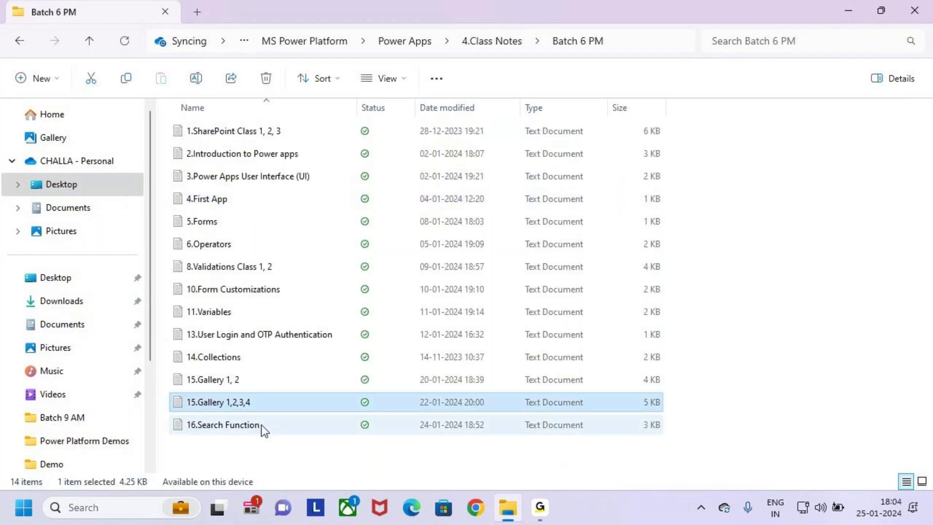
click(275, 425)
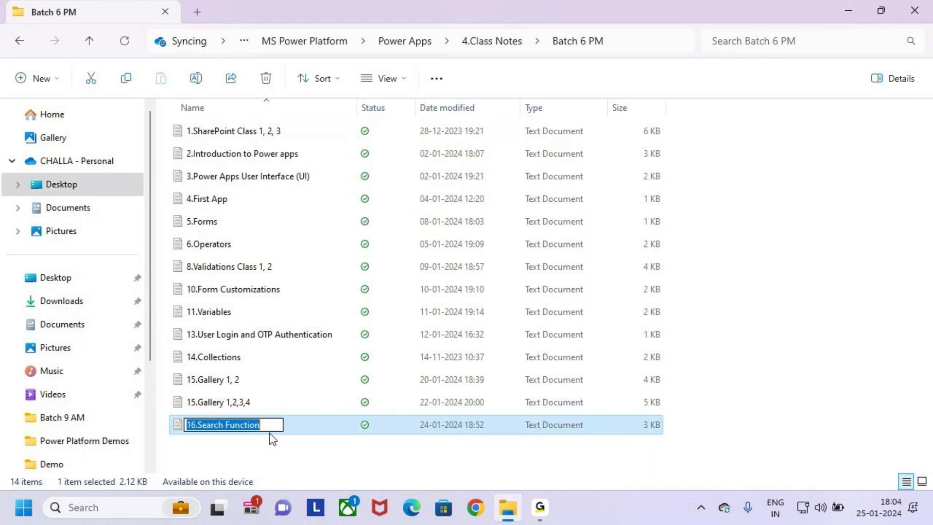
click(269, 431)
text(, 2)
key(Return)
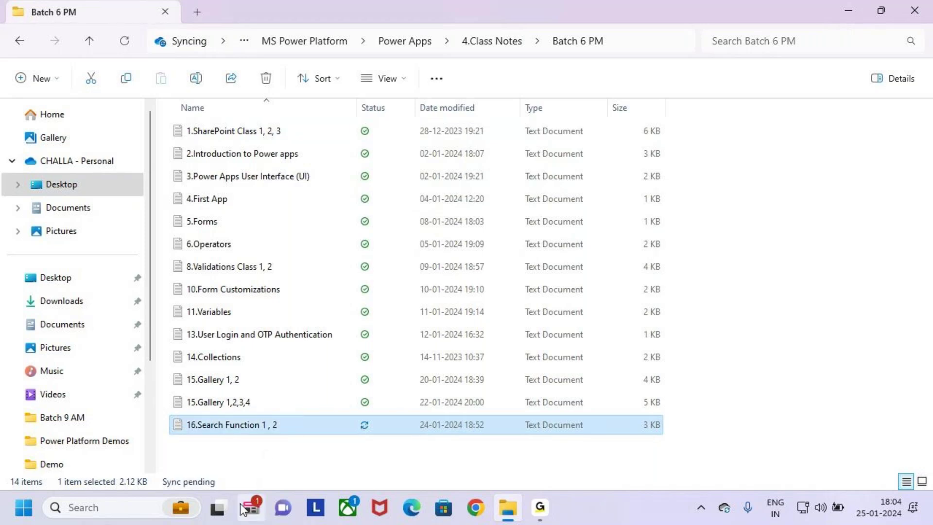
Step: Open the file "16.Search Function 1 , 2" in Notepad and maximize its window
click(298, 408)
click(299, 418)
double_click(300, 418)
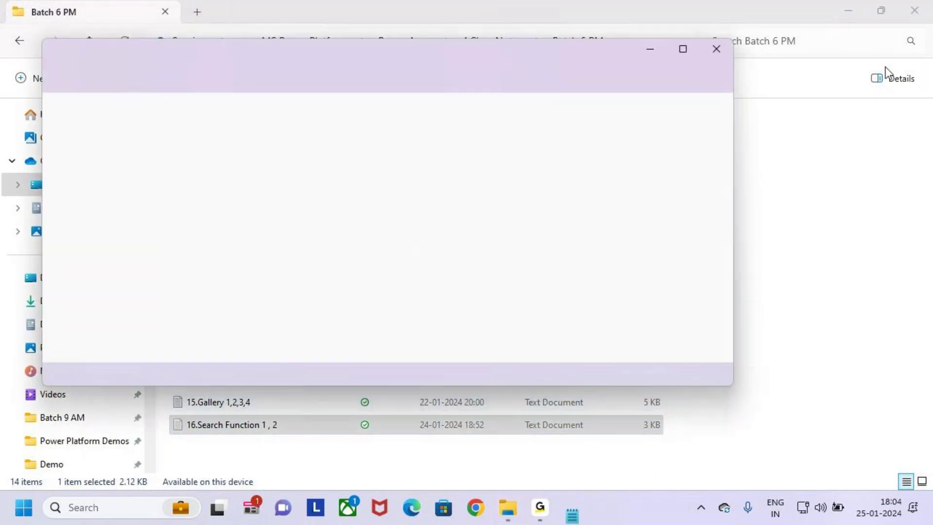
click(683, 48)
click(392, 175)
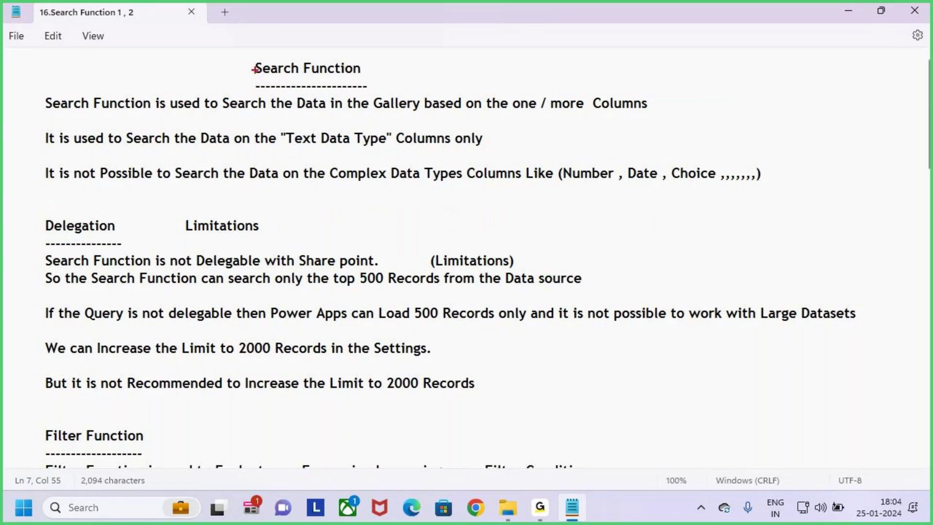
Step: Review the Search Function notes, marking the heading and the gallery data description in red and clearing the marks
drag(245, 51, 368, 82)
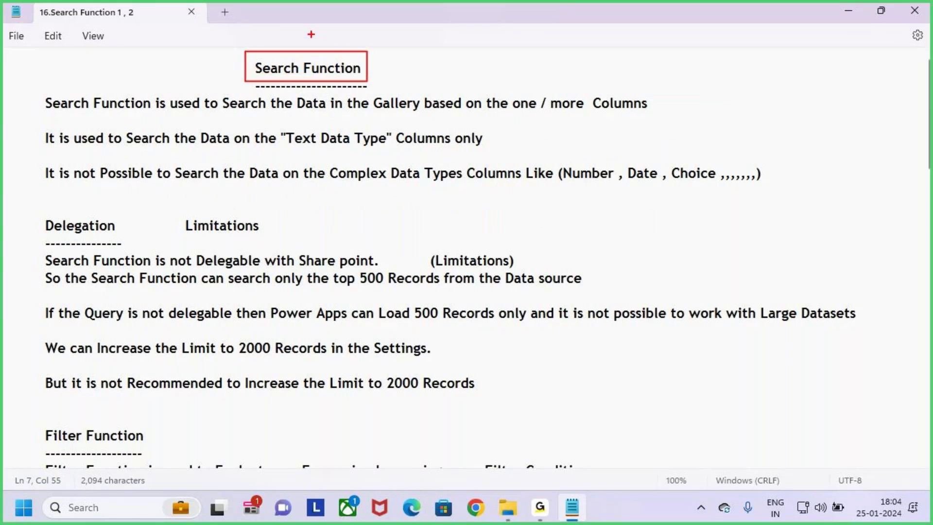
drag(305, 28, 306, 41)
drag(364, 68, 397, 41)
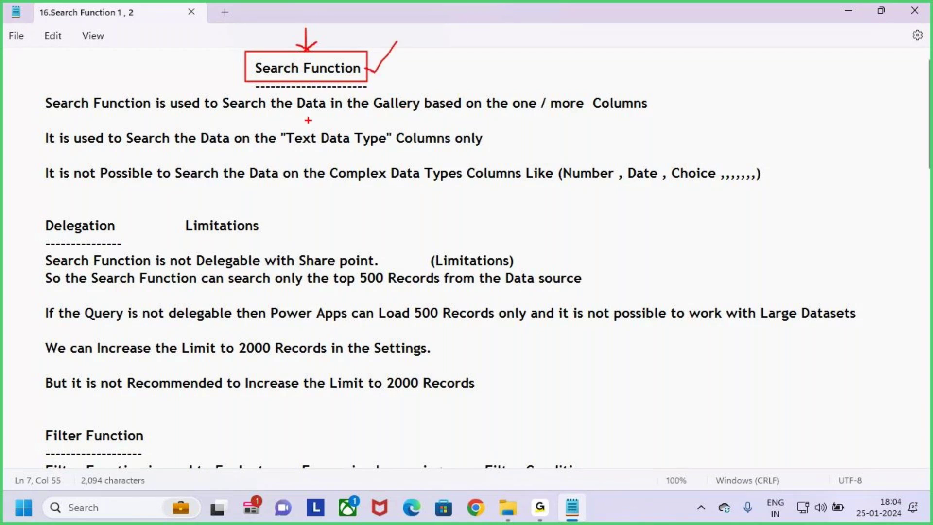
mouse_move(216, 92)
mouse_down()
mouse_move(265, 114)
mouse_move(425, 121)
mouse_up()
key(Escape)
scroll(337, 238, down, 3)
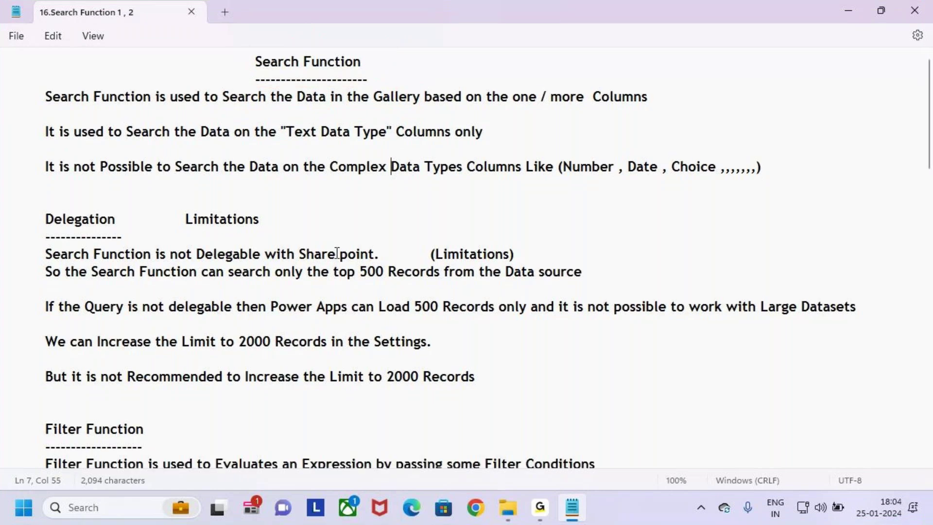
scroll(330, 262, down, 3)
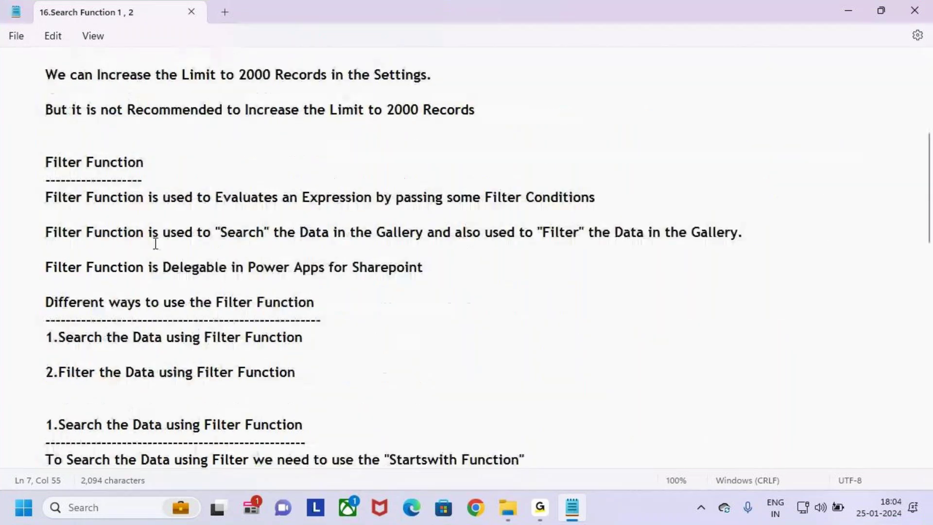
Step: Review the Filter Function notes, boxing the phrases about searching and filtering gallery data in red and clearing the boxes
key(shift+Right)
key(shift+Right)
key(shift+Right)
key(shift+Right)
key(shift+Right)
key(shift+Right)
key(shift+Right)
key(shift+Right)
key(shift+Right)
key(shift+Right)
key(shift+Right)
key(shift+Right)
key(shift+Right)
key(shift+Right)
key(shift+Right)
scroll(347, 282, down, 1)
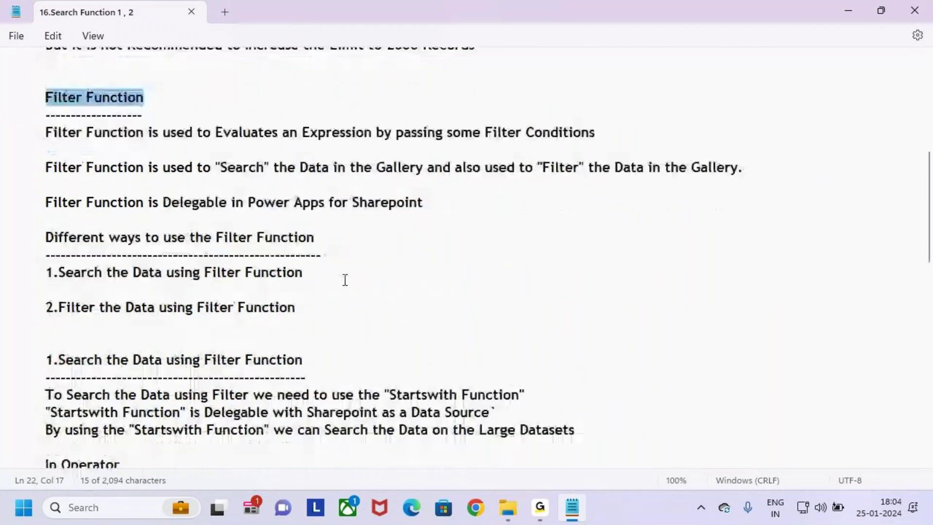
key(ctrl+2)
drag(214, 155, 426, 181)
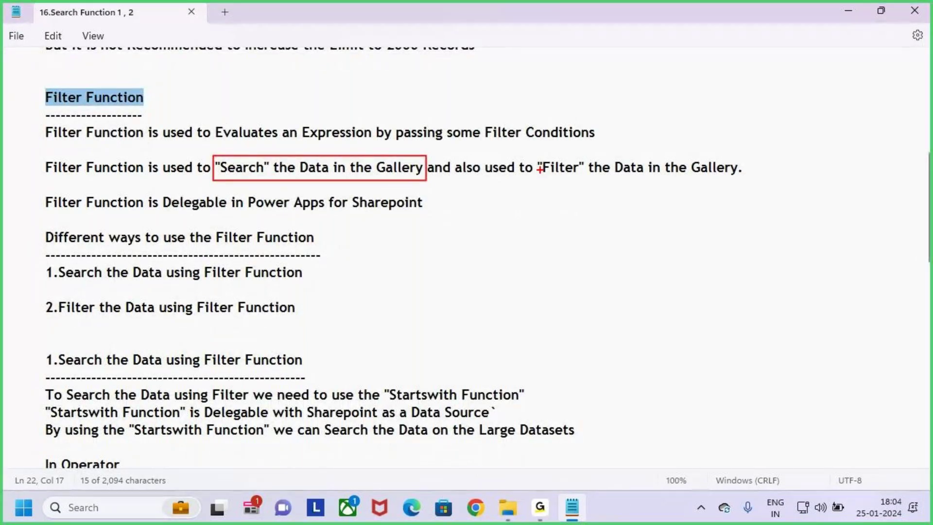
drag(537, 155, 758, 184)
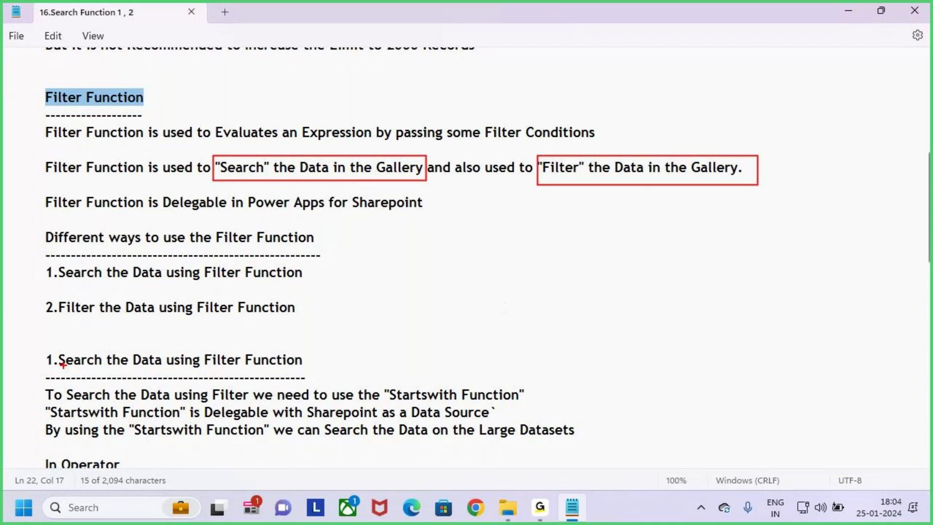
key(Escape)
scroll(91, 321, down, 1)
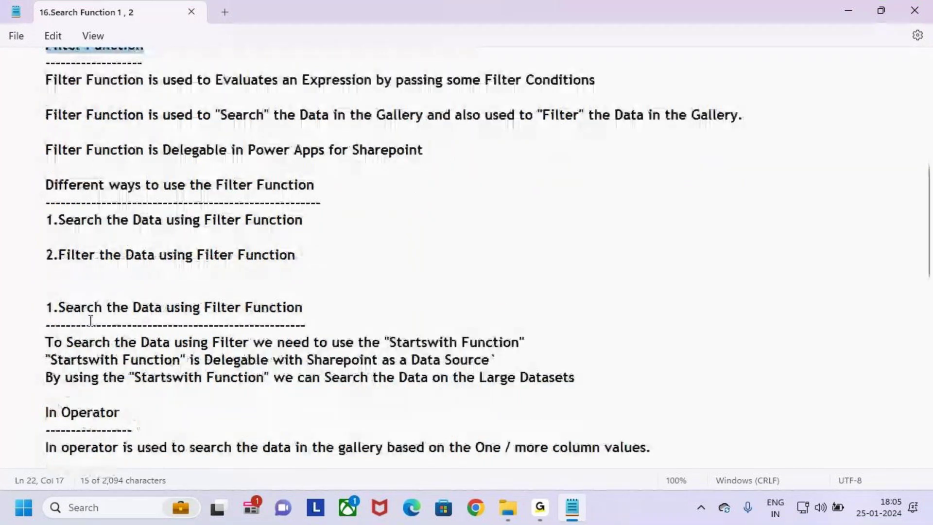
Step: Review the notes on searching with the Filter Function and the Class 2 section on static and dynamic filtering
drag(46, 308, 631, 446)
scroll(381, 364, down, 6)
drag(43, 238, 211, 384)
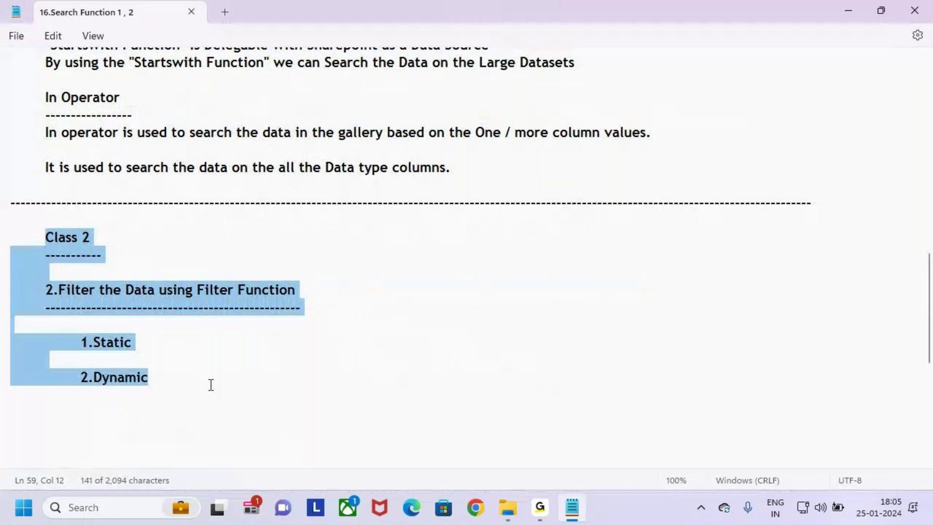
click(218, 379)
drag(197, 290, 246, 291)
click(181, 381)
key(Up)
key(Up)
key(Down)
key(BackSpace)
key(BackSpace)
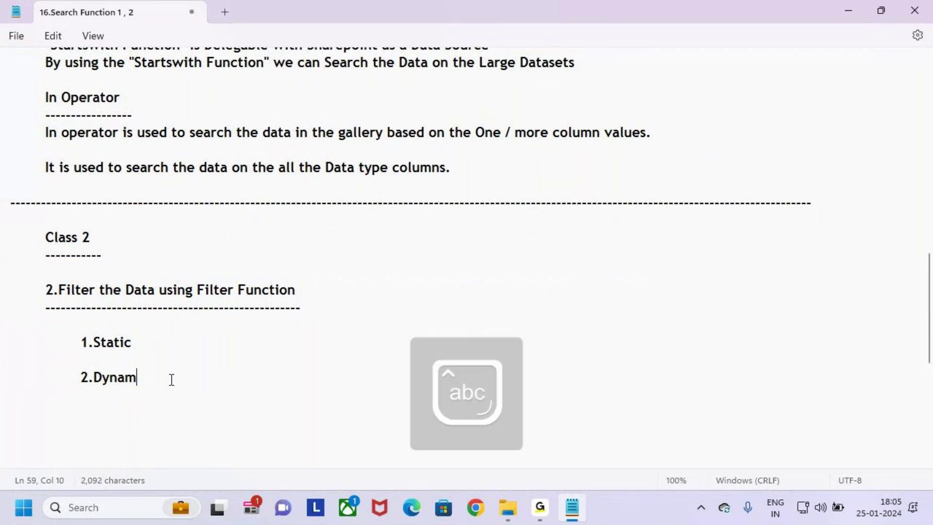
key(BackSpace)
key(BackSpace)
text(maic)
key(Return)
key(Return)
key(BackSpace)
key(BackSpace)
text(am)
key(BackSpace)
key(BackSpace)
text(amic)
key(BackSpace)
text(i)
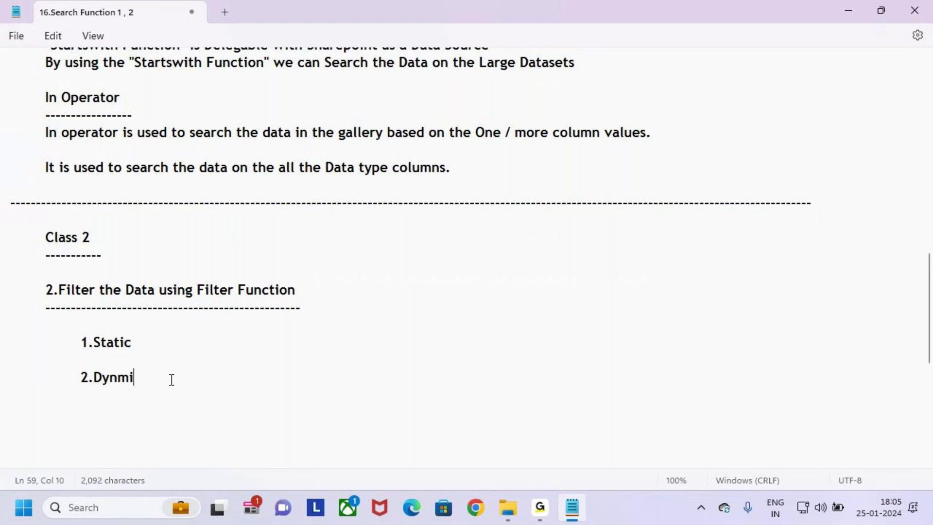
key(BackSpace)
key(BackSpace)
key(BackSpace)
key(BackSpace)
text(namic)
key(BackSpace)
key(BackSpace)
key(BackSpace)
key(BackSpace)
key(BackSpace)
text(namic)
Step: Add a full-width dashed separator line one blank line below "2.Dynamic", followed by a run of empty lines
key(Return)
key(Return)
key(Return)
key(Tab)
key(BackSpace)
text(---------------------------------------)
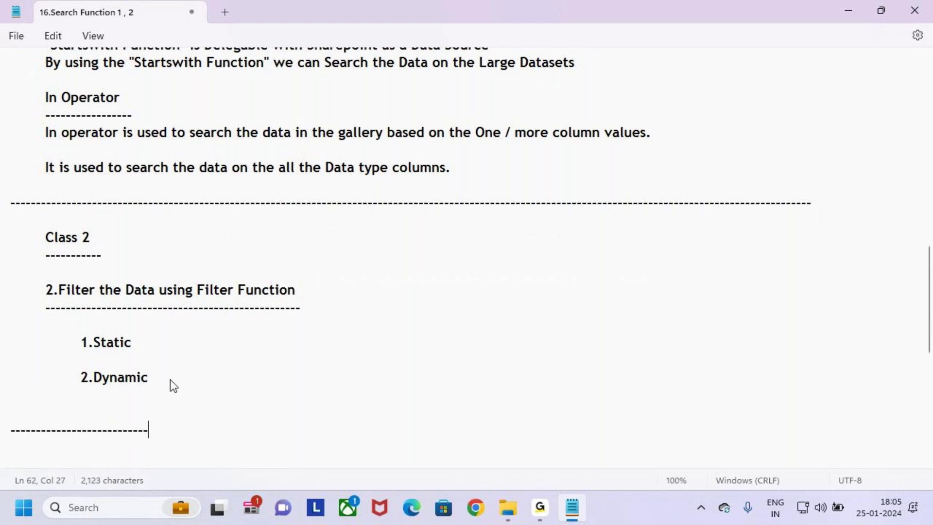
text(-------------------------------------------------------------------------------------------)
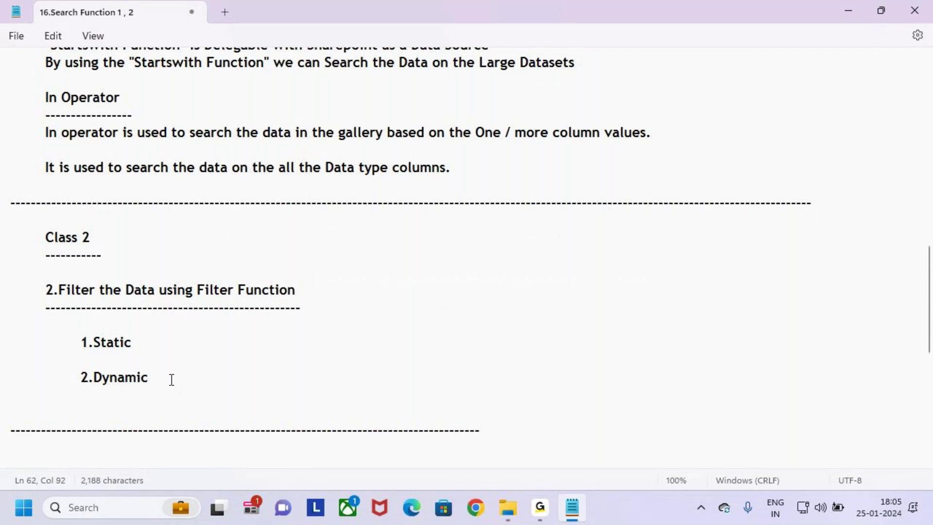
text(-------------------------)
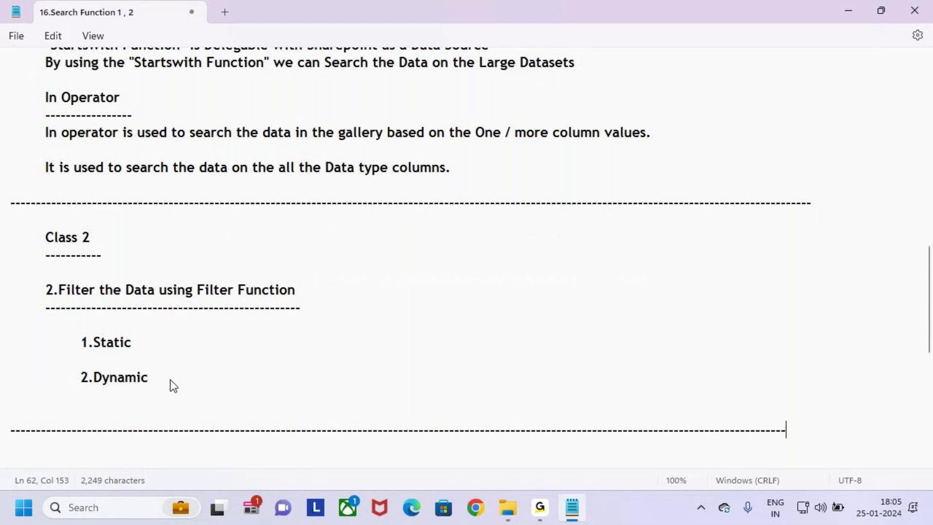
key(Up)
key(Delete)
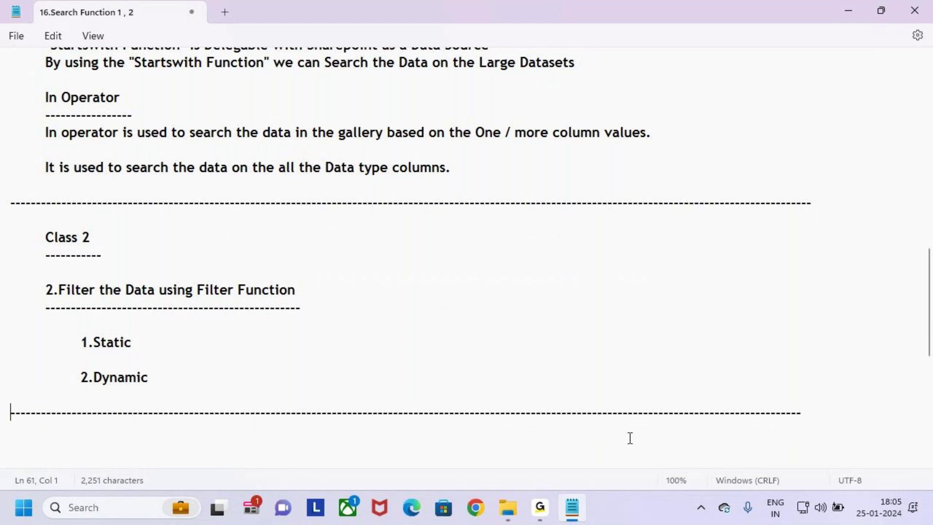
click(833, 421)
text(-)
key(Return)
key(Return)
key(Return)
key(Return)
key(Return)
key(Return)
key(Return)
key(Return)
key(Return)
key(Return)
key(Return)
key(Return)
key(Return)
key(Return)
key(Return)
key(Return)
key(Return)
key(Return)
key(Return)
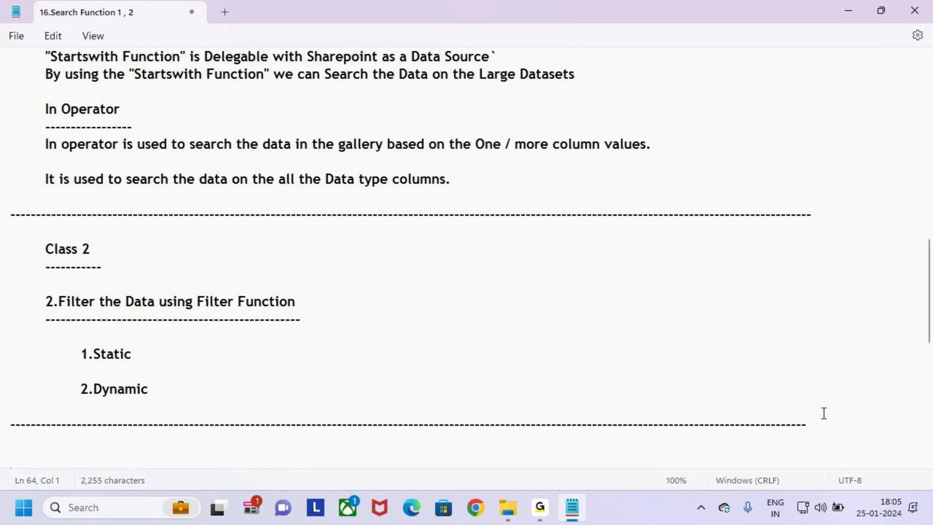
Step: Add an indented heading "Class 3" below the new separator and underline it with a row of dashes
click(30, 162)
key(Tab)
text(Class 3)
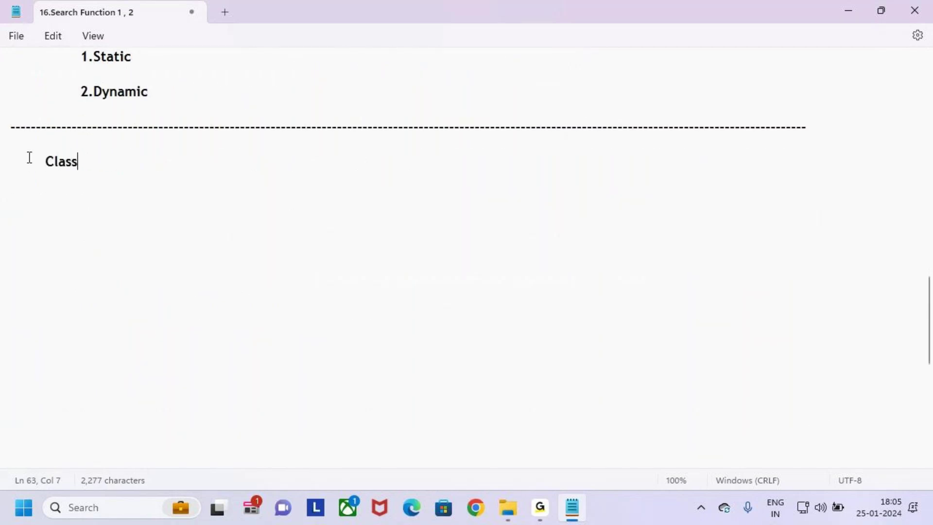
key(Return)
key(Tab)
text(------------)
Step: Add the heading "Sorting Functions" below Class 3, indented toward the middle of the page and underlined with matching dashes
key(Return)
key(Return)
key(Tab)
key(Tab)
key(Tab)
key(Tab)
key(Tab)
key(Tab)
key(Tab)
key(Tab)
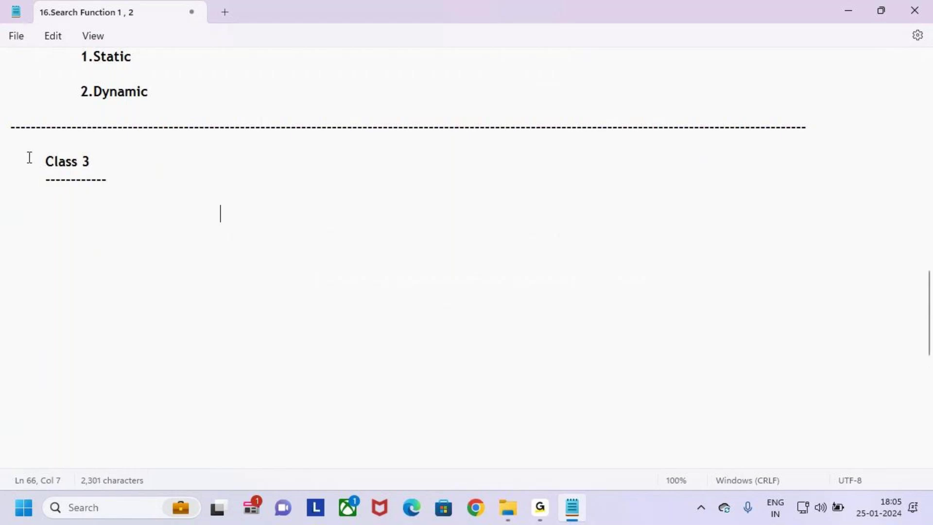
text(Sorting Functions)
key(Return)
key(Tab)
key(Tab)
key(Tab)
click(330, 215)
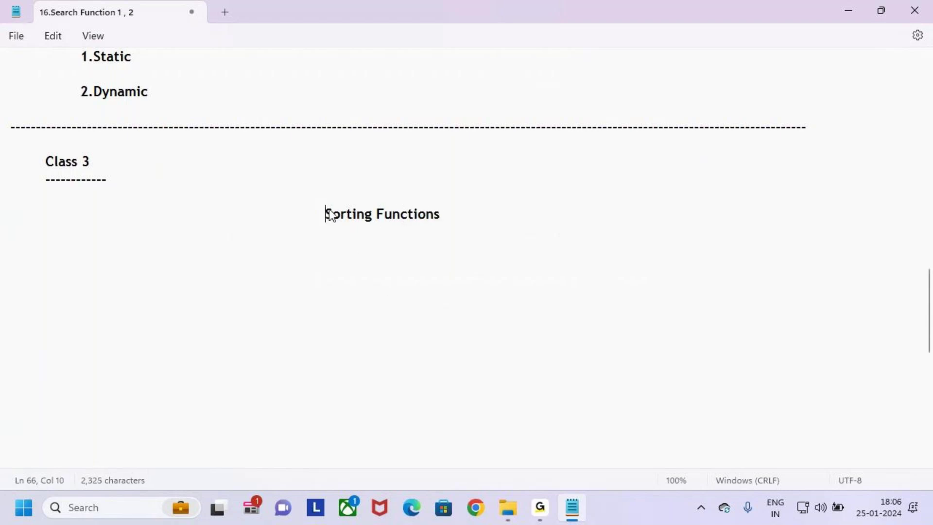
key(BackSpace)
click(290, 232)
key(Tab)
key(Tab)
key(Tab)
key(Tab)
text(---------------)
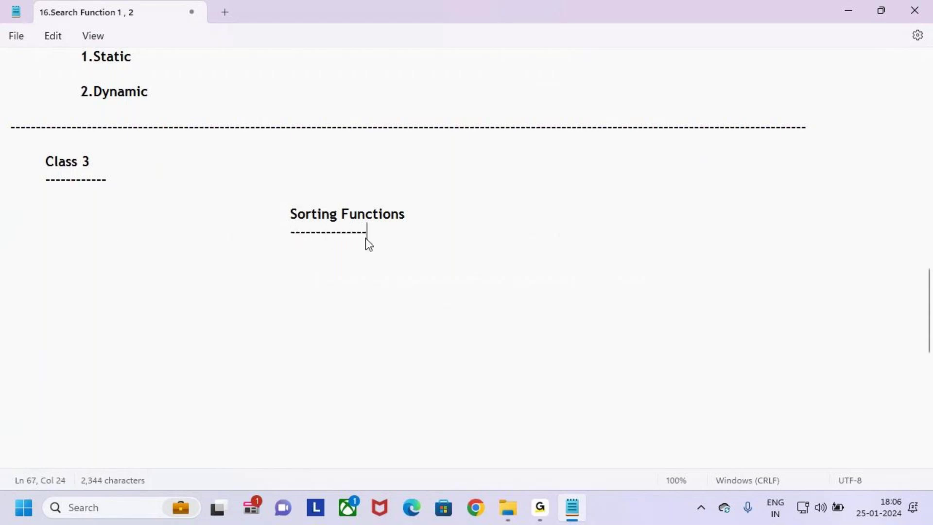
text(---------)
click(421, 214)
drag(420, 214, 311, 217)
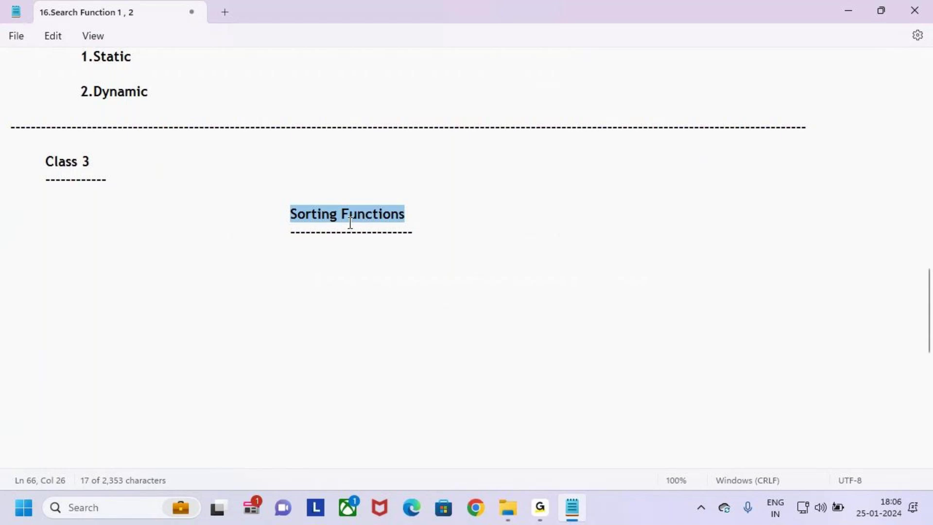
Step: Write the indented line "Sorting Functions are used to Sort the Data in the Gallery" below the underlined Sorting Functions heading
click(207, 254)
key(Tab)
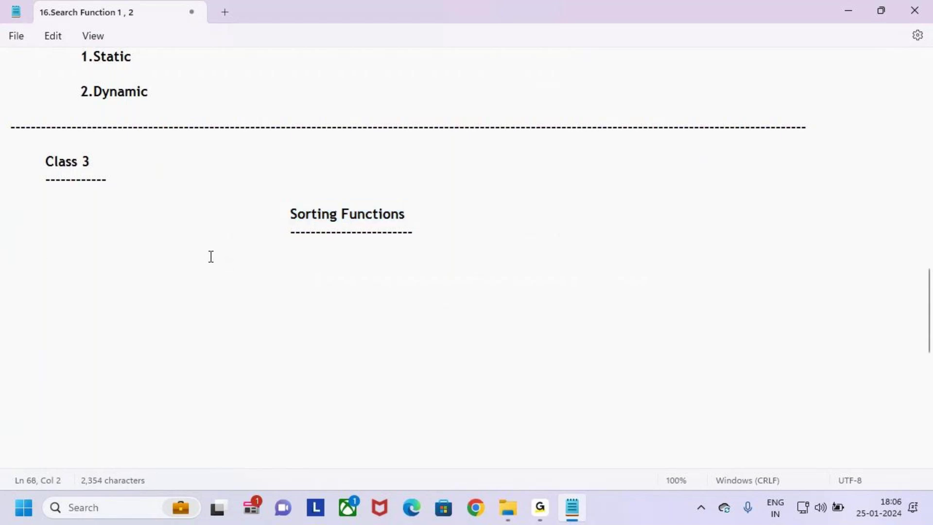
text(Sorting)
key(BackSpace)
key(BackSpace)
key(BackSpace)
key(BackSpace)
key(BackSpace)
key(BackSpace)
text(orting )
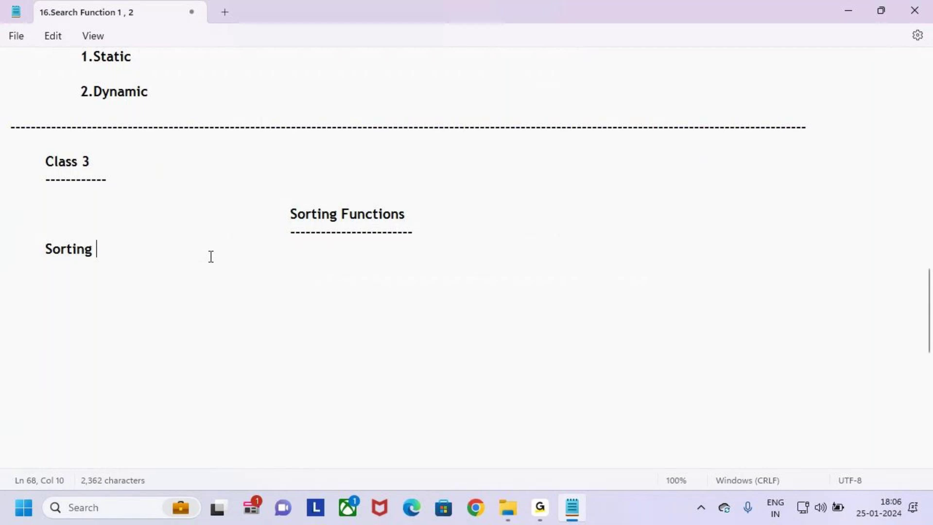
text(Functions)
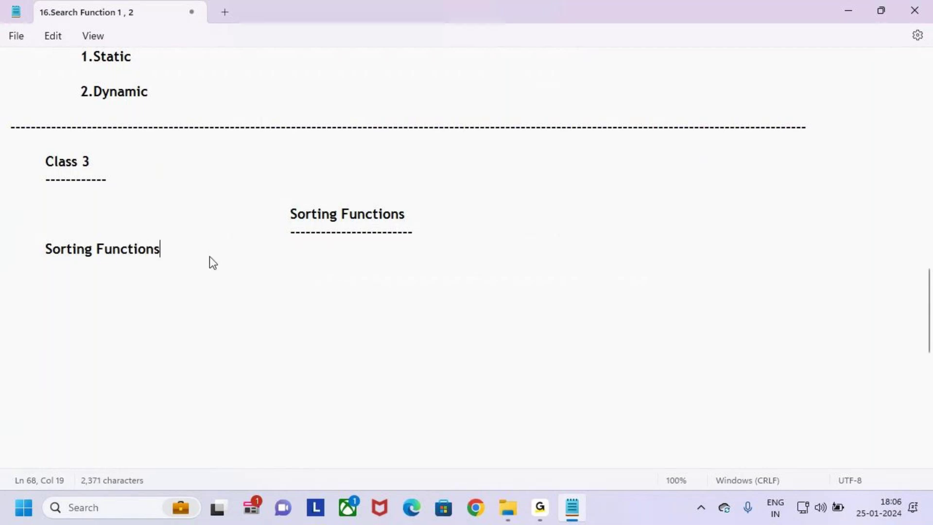
text( are used to So)
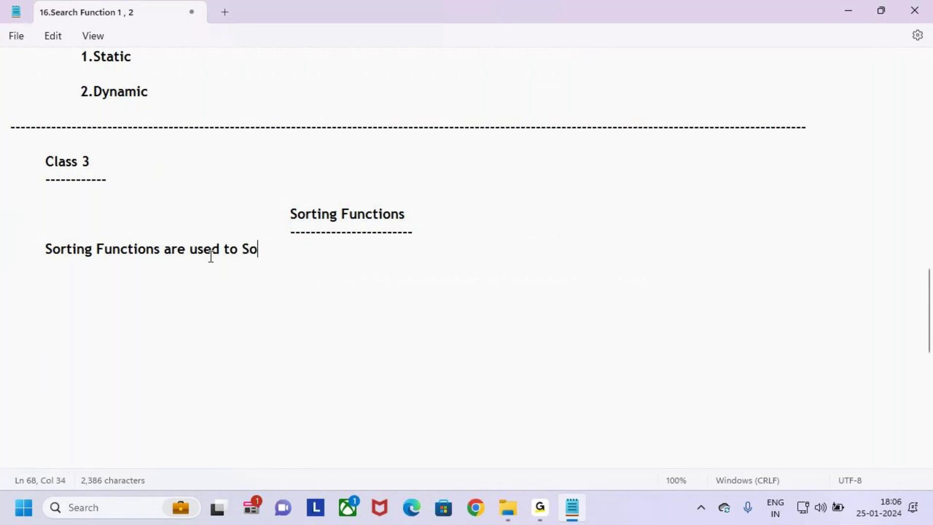
key(BackSpace)
key(BackSpace)
key(BackSpace)
key(BackSpace)
text(to Sort the Dta)
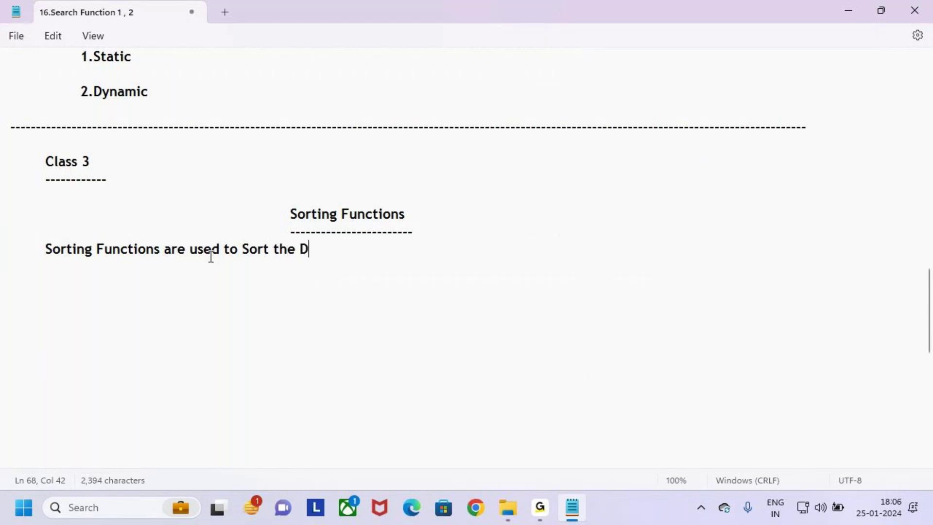
key(BackSpace)
key(BackSpace)
key(BackSpace)
text(Data in the Gallery)
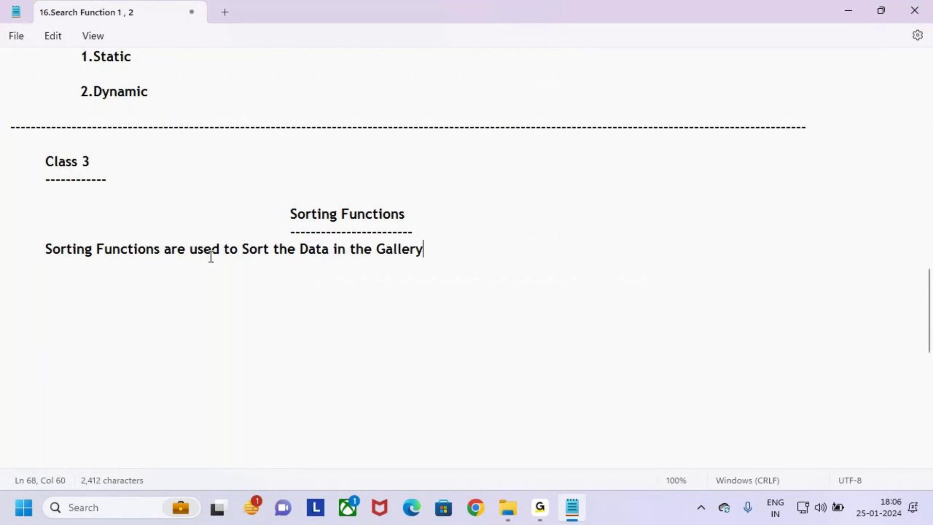
Step: Complete the Sorting Functions definition with "either in the Asc / Desc order"
text( either )
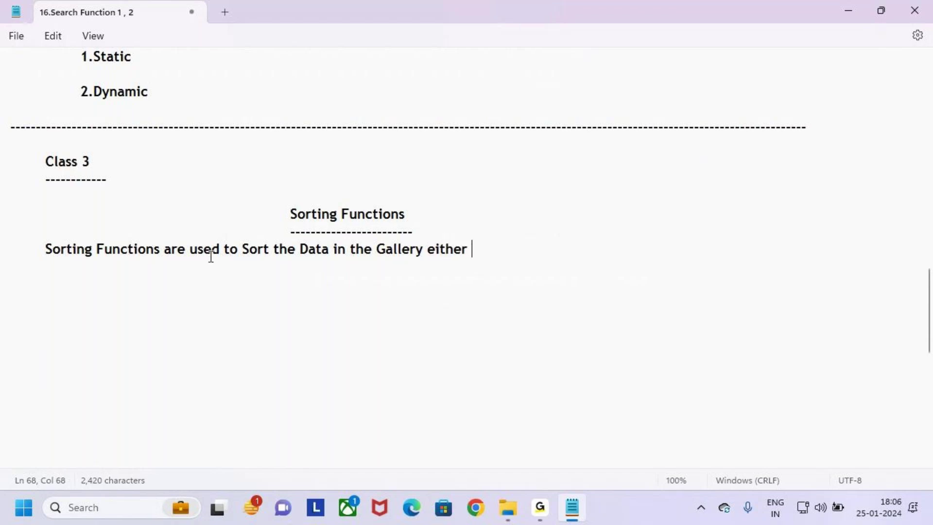
text(in the De)
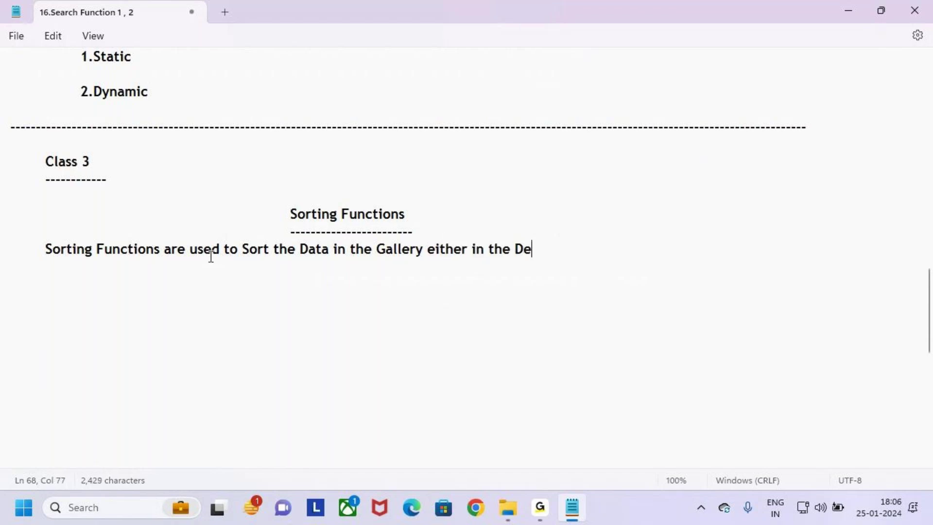
text(s /)
key(BackSpace)
key(BackSpace)
key(Left)
key(Left)
text(Asc)
key(Right)
key(Left)
text(/)
key(Right)
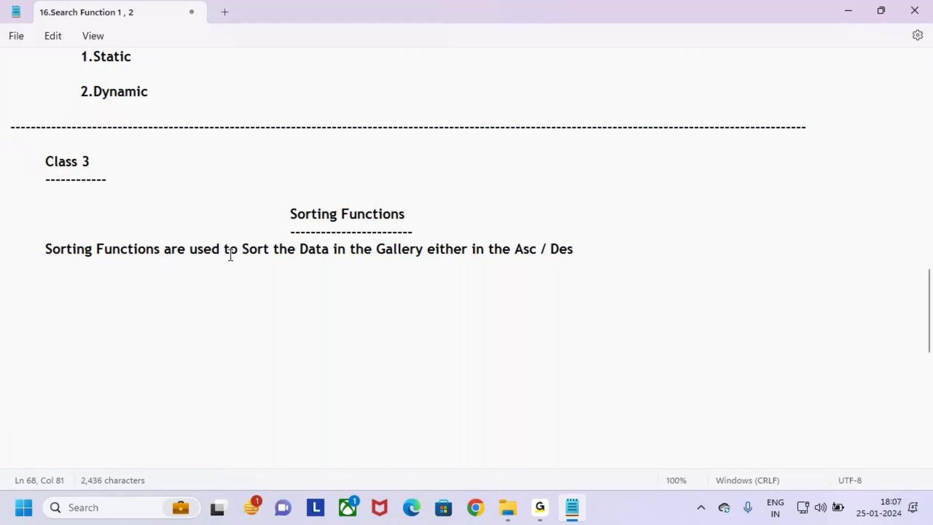
drag(236, 252, 613, 252)
click(613, 252)
text(O)
key(BackSpace)
text(order)
click(574, 248)
text(c)
Step: Add an indented heading "Types of Sorting Functions" one blank line below the definition and underline it with dashes
drag(290, 213, 413, 216)
click(641, 242)
key(Return)
key(Return)
key(Tab)
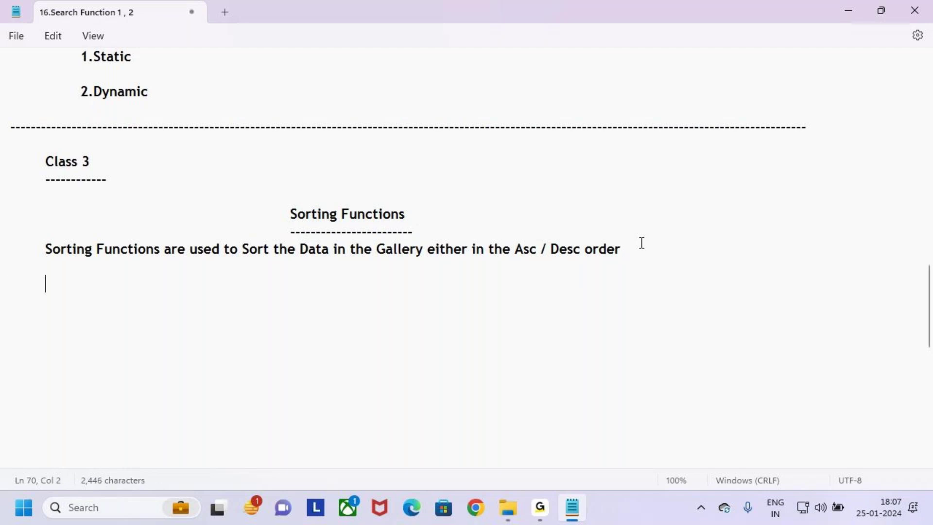
text(Types of Sot)
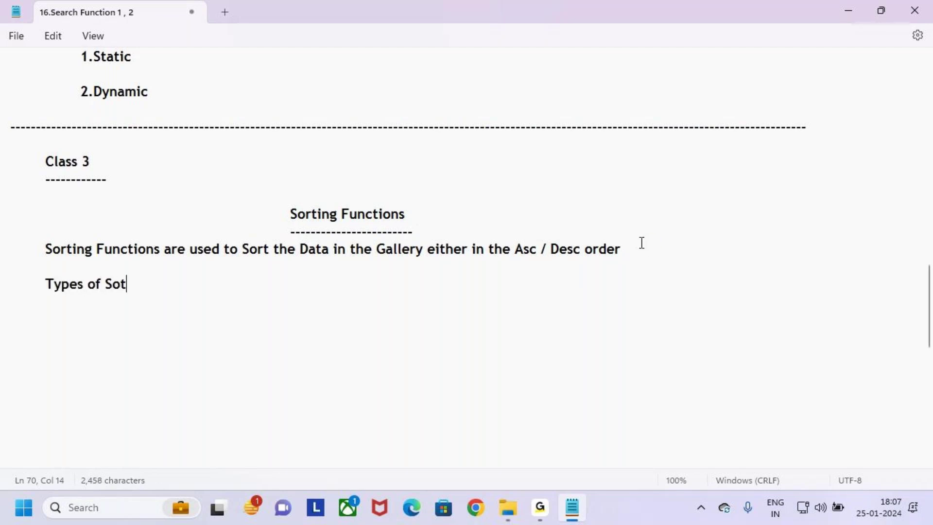
key(BackSpace)
key(BackSpace)
text(Sorting Functions)
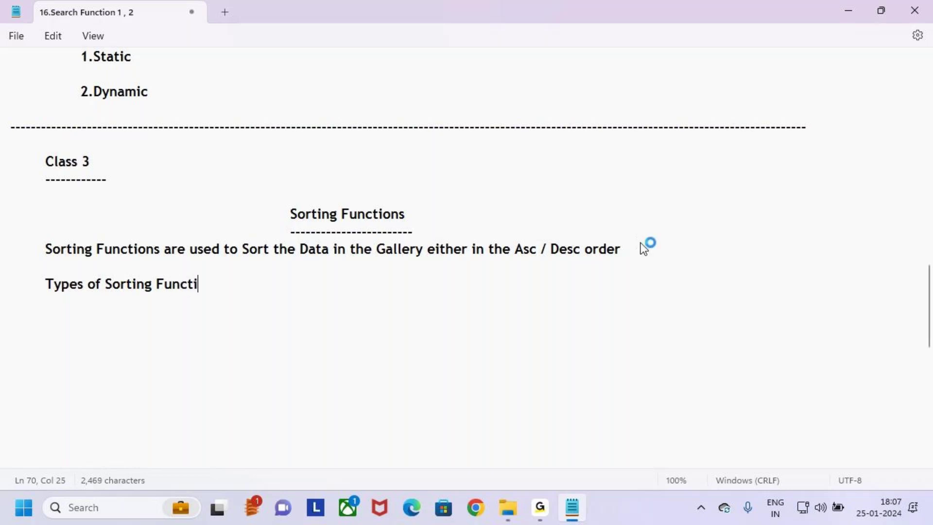
key(Return)
text(-------------------------------------)
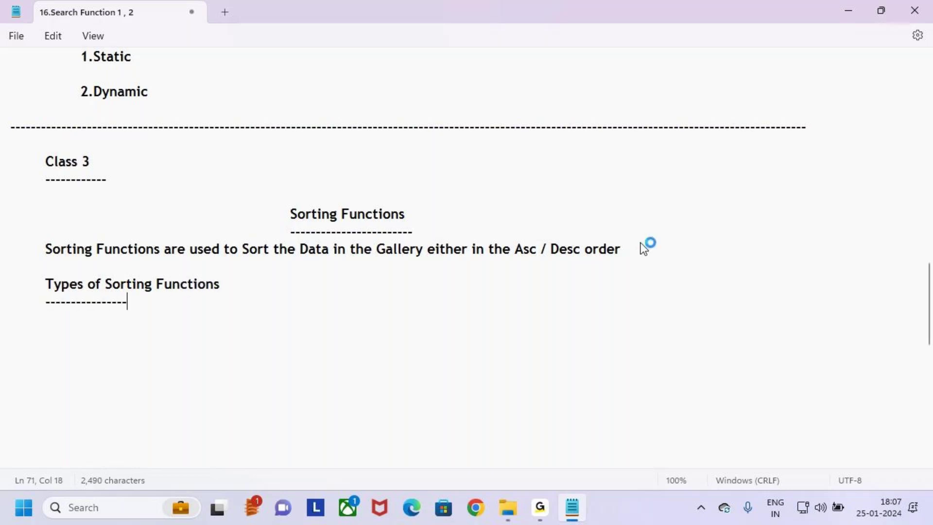
Step: List "1.Sort By Columns" and "2.Sort" under the types heading, separated by a blank line
key(Return)
text(1.Sortb)
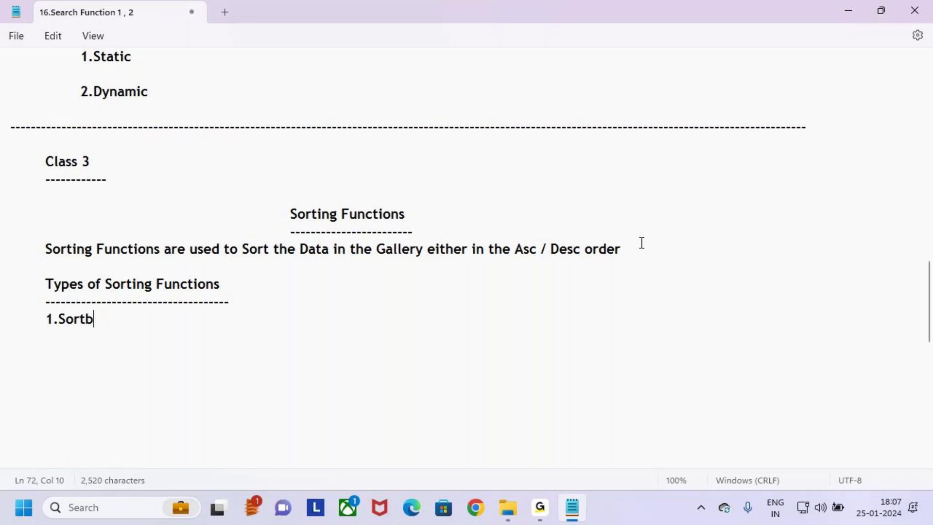
key(BackSpace)
text(By Columns)
key(Return)
key(Tab)
text(2.Sor)
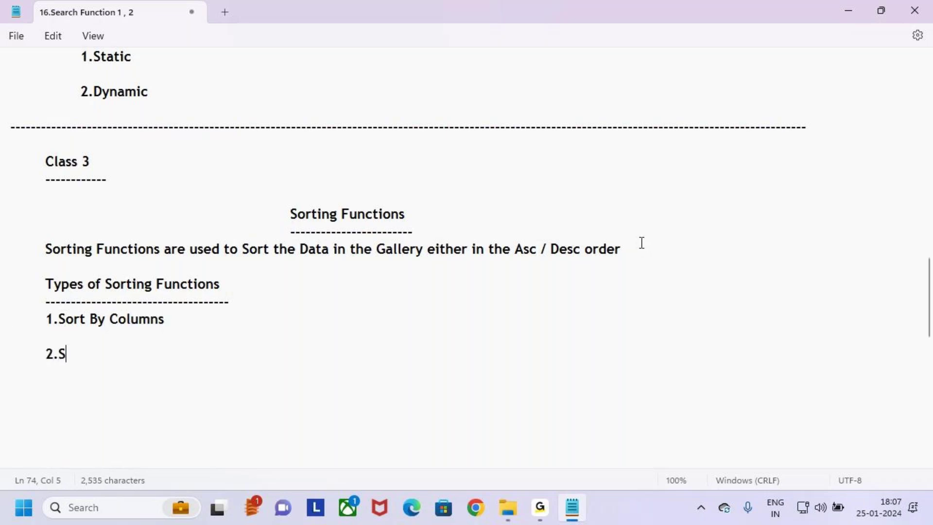
key(BackSpace)
key(BackSpace)
key(BackSpace)
text(.Sort)
Step: Review the sorting definition and the two listed function types
drag(127, 378, 5, 316)
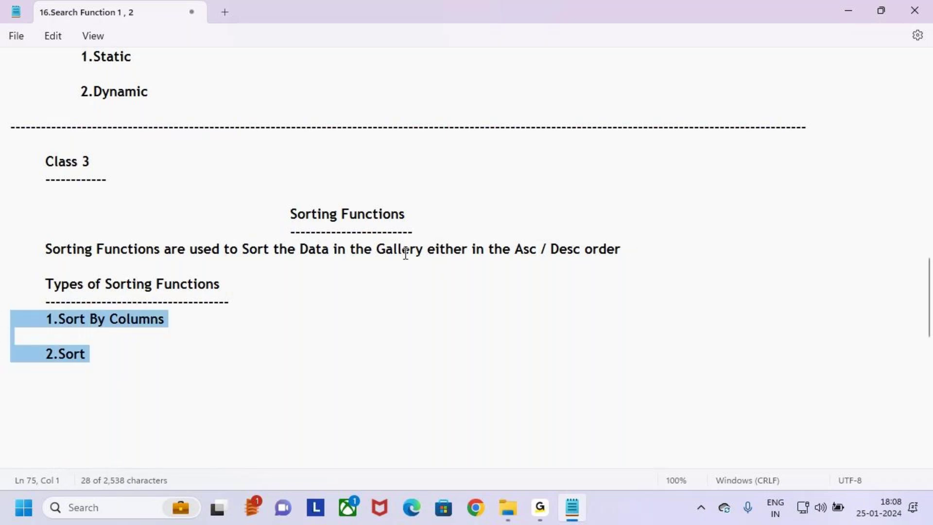
drag(239, 251, 434, 249)
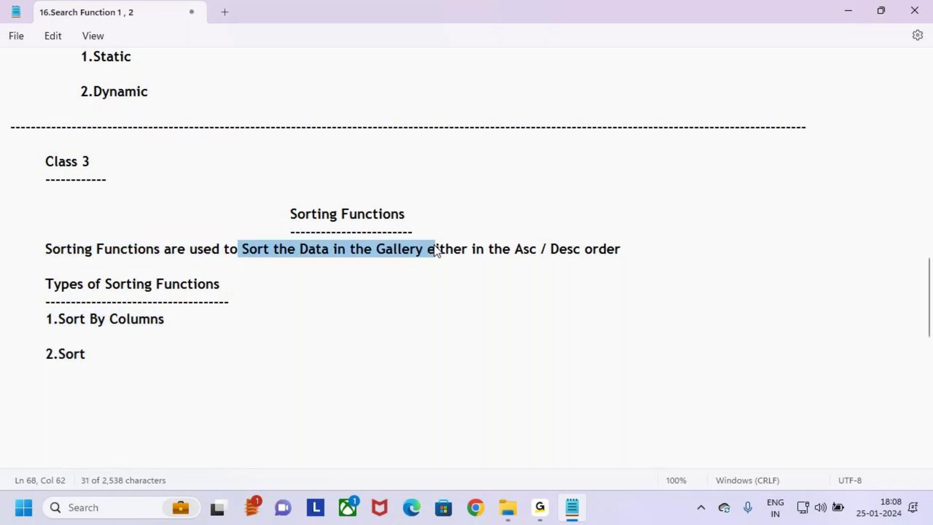
drag(510, 251, 660, 246)
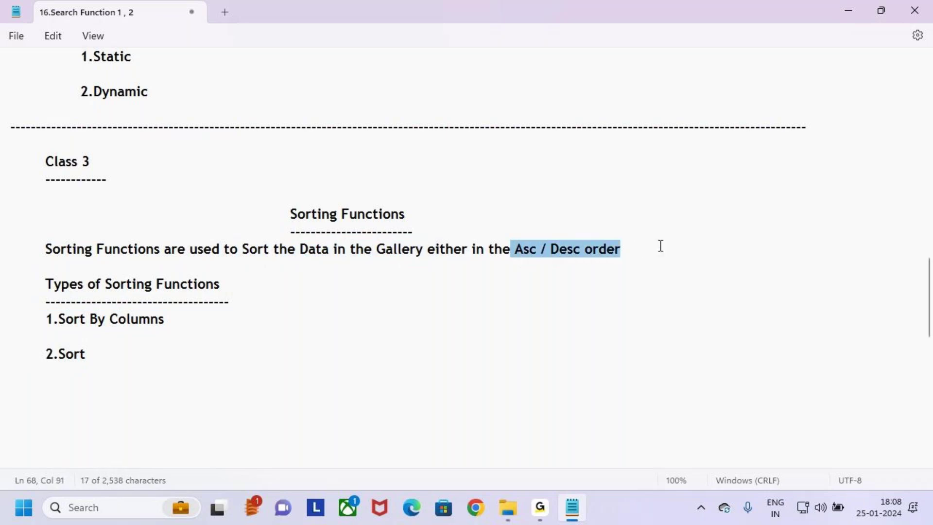
click(660, 246)
click(115, 358)
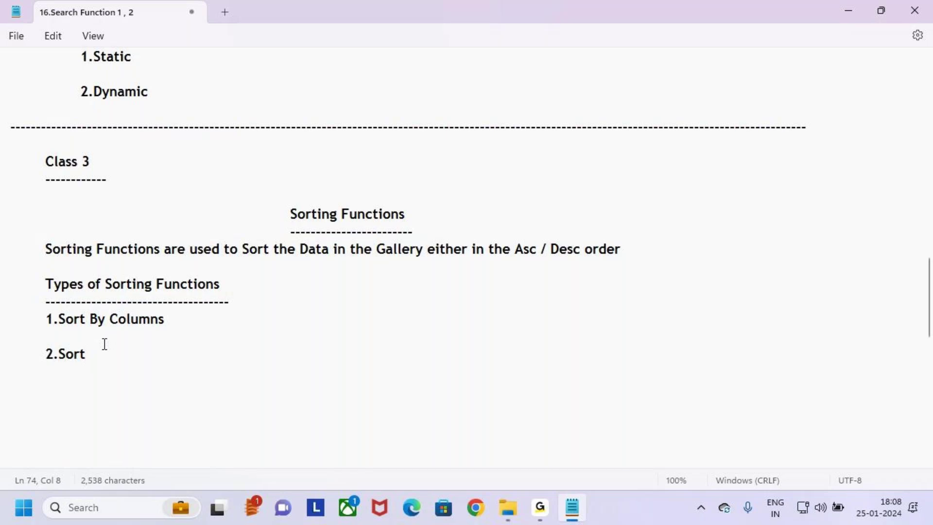
drag(46, 318, 131, 318)
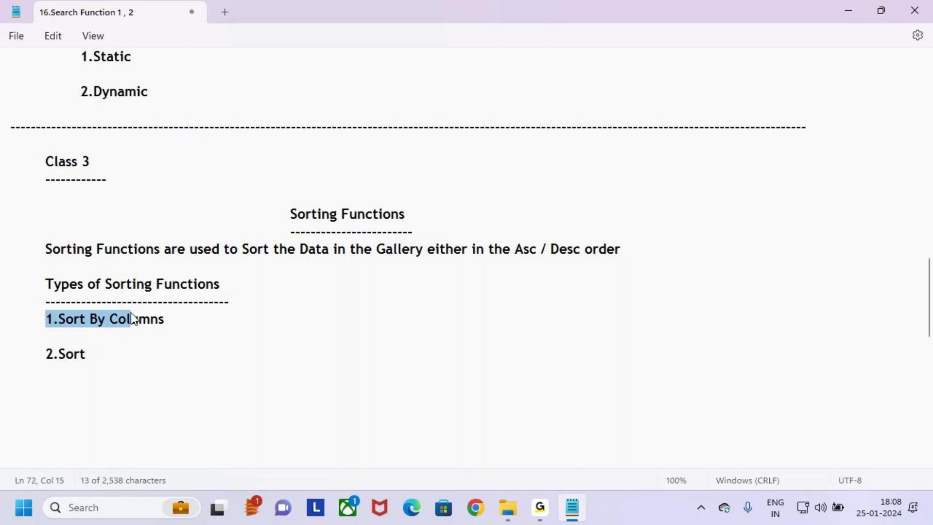
drag(45, 354, 98, 359)
click(102, 353)
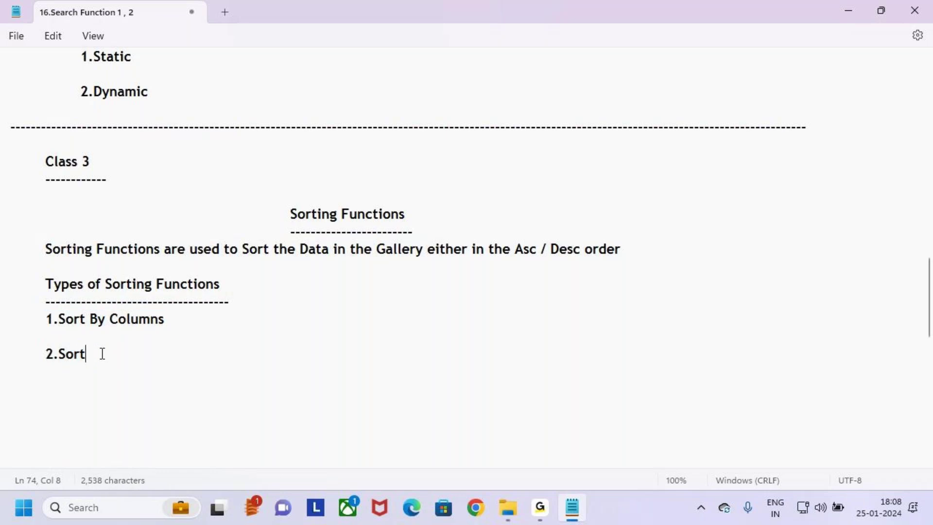
click(52, 342)
click(51, 335)
drag(30, 330, 10, 316)
click(38, 345)
click(39, 337)
click(27, 325)
click(38, 334)
click(23, 323)
click(28, 321)
click(34, 318)
click(32, 330)
Step: Copy the "1.Sort By Columns" line below "2.Sort" as a section heading and underline it with dashes
drag(60, 338, 1, 326)
key(ctrl+c)
click(102, 357)
key(Return)
key(Return)
key(Tab)
key(BackSpace)
key(ctrl+v)
key(Tab)
text(-------------------------)
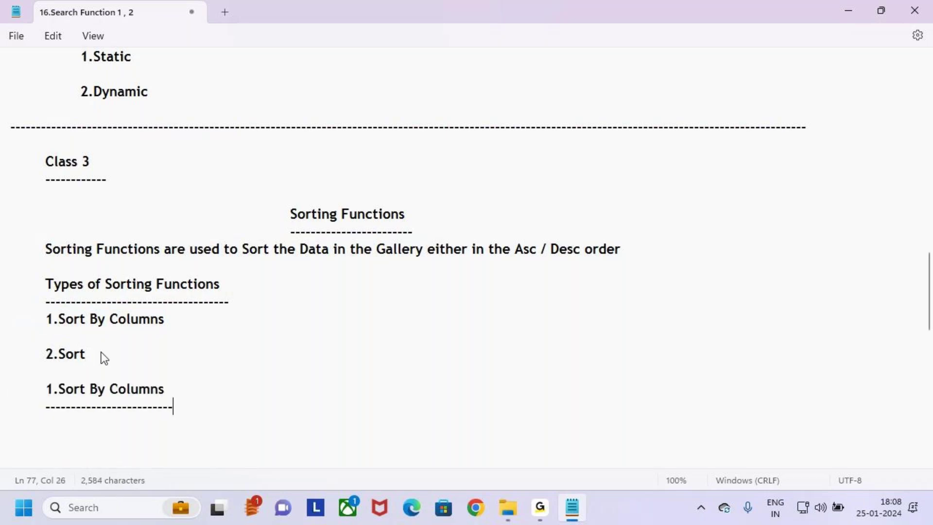
key(BackSpace)
key(BackSpace)
key(BackSpace)
key(BackSpace)
key(BackSpace)
key(BackSpace)
key(BackSpace)
key(BackSpace)
key(BackSpace)
text(----------)
key(Return)
key(Tab)
Step: Write the indented description "It is used to Sort the Data in the Gallery" under the new Sort By Columns heading
drag(263, 250, 634, 264)
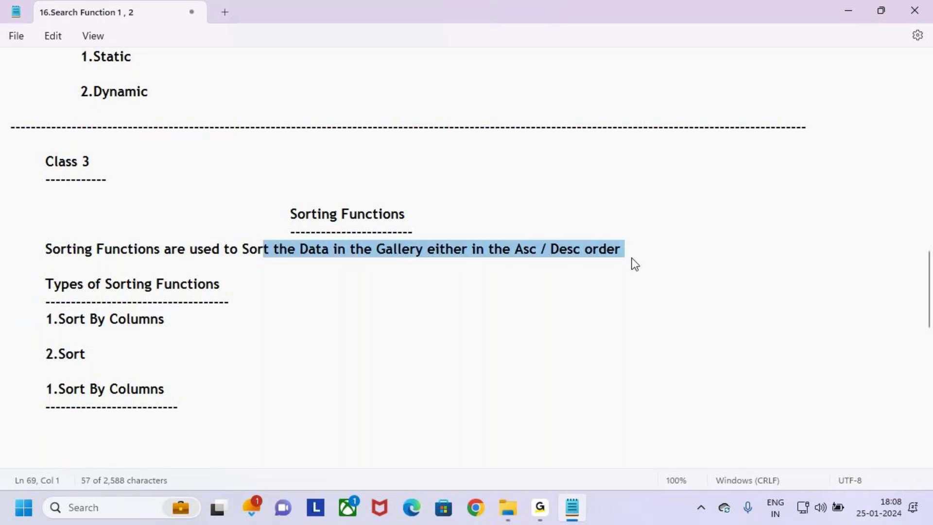
scroll(262, 374, down, 3)
click(190, 250)
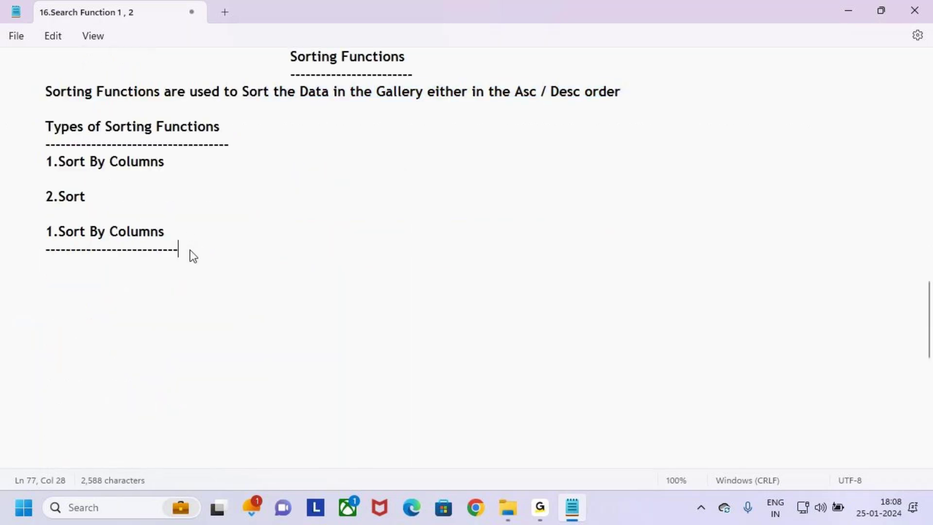
key(Return)
text(It is use )
text(t)
key(BackSpace)
key(BackSpace)
key(BackSpace)
key(BackSpace)
key(BackSpace)
key(BackSpace)
text(used to )
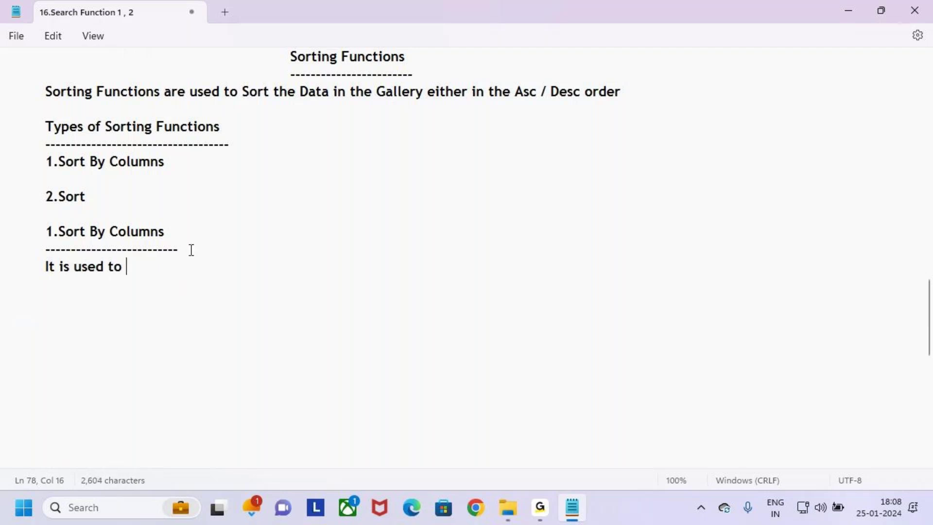
text(Sort tyhe)
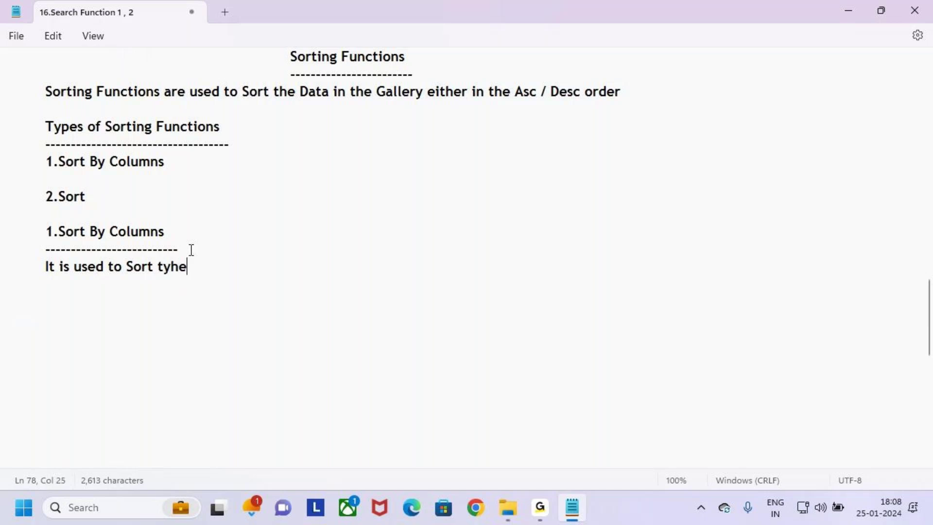
key(BackSpace)
key(BackSpace)
key(BackSpace)
key(BackSpace)
key(BackSpace)
key(BackSpace)
key(BackSpace)
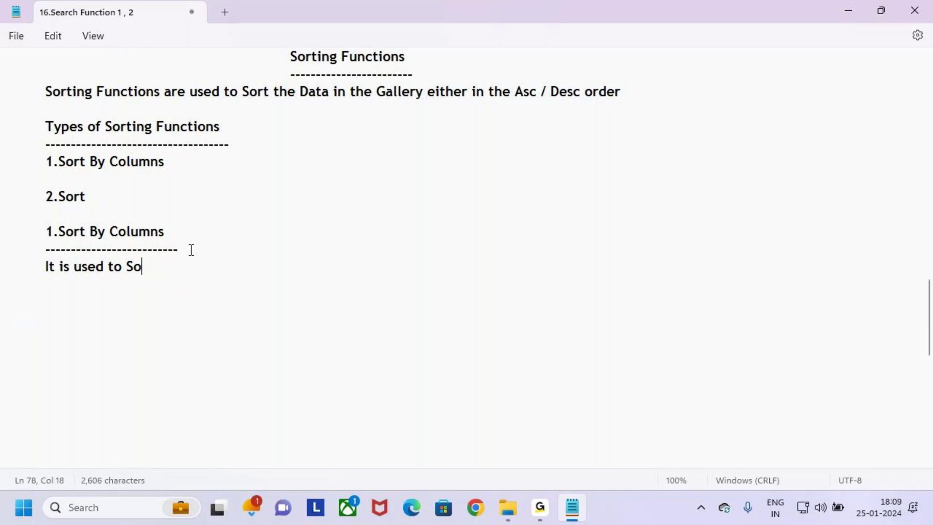
text(ort th)
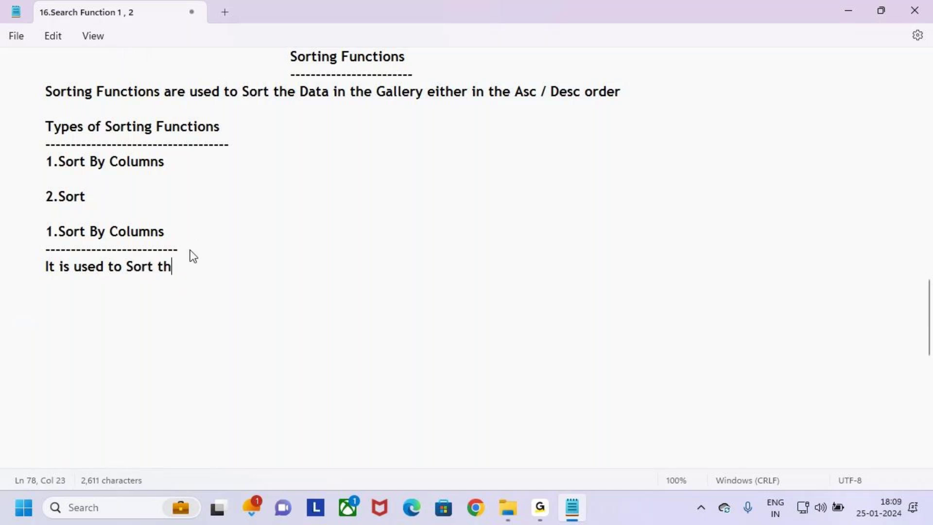
text(e Data in the Gallery)
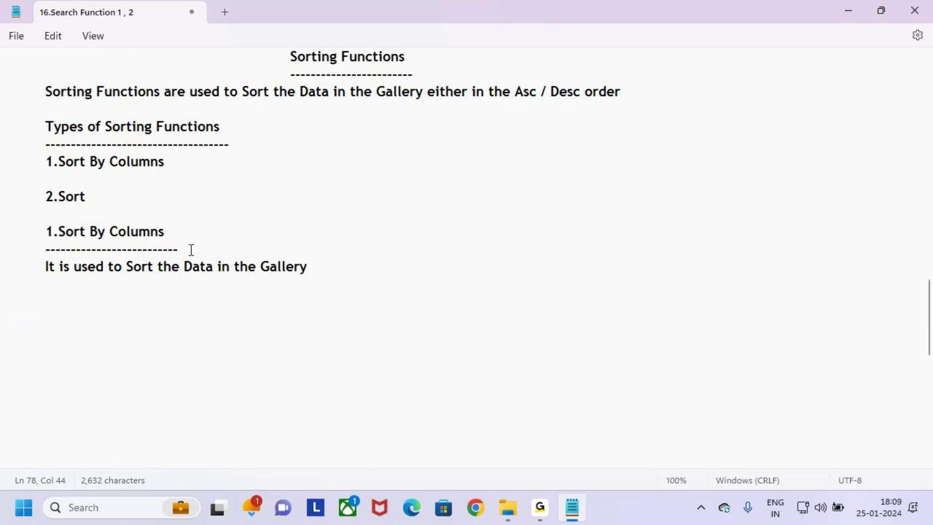
Step: Continue the Sort By Columns description with "either in Asc / Desc order"
text( either in )
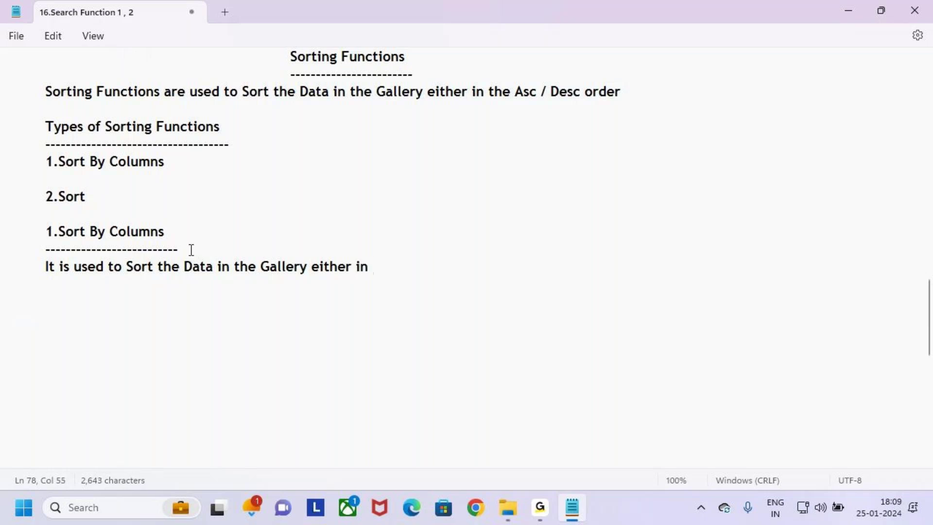
text(Asc / Desc O)
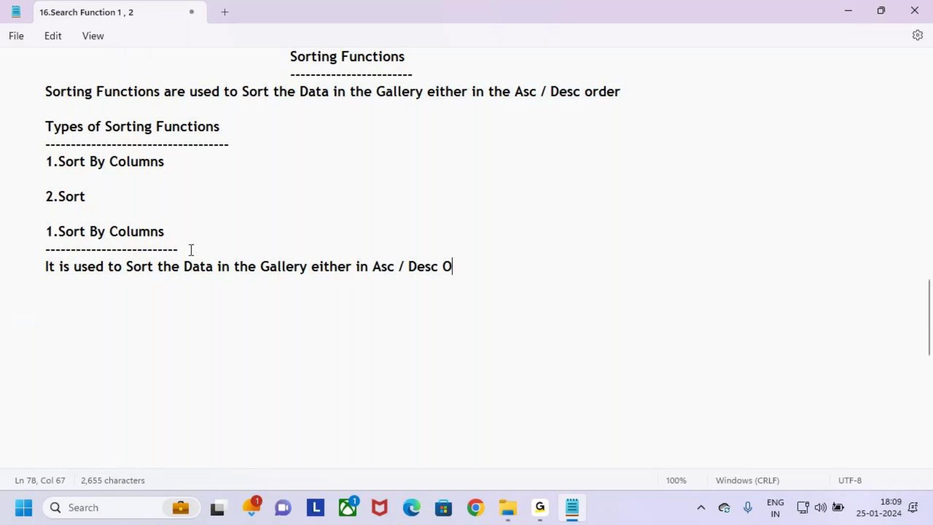
text(rder)
key(BackSpace)
key(BackSpace)
key(BackSpace)
key(BackSpace)
key(BackSpace)
key(BackSpace)
key(BackSpace)
text(order ba)
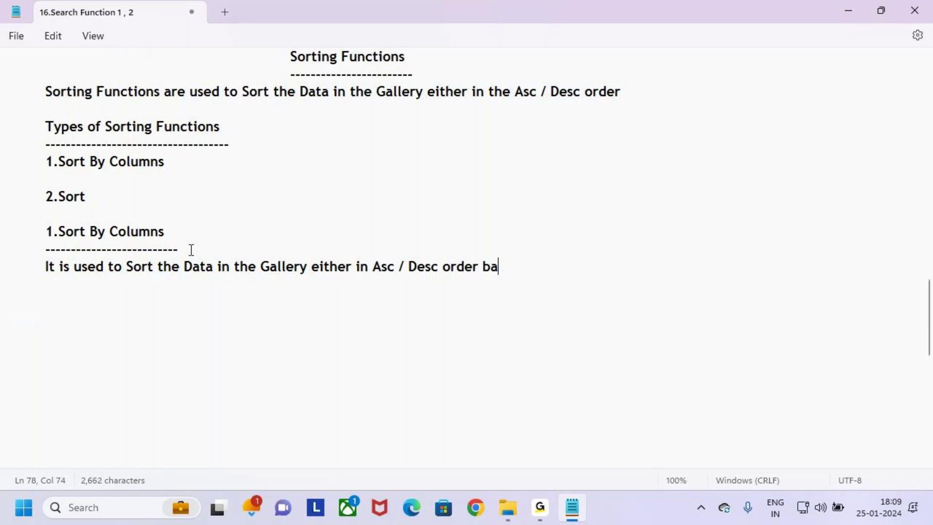
Step: Finish the Sort By Columns description with "based on the Single Coulms (or) Multiple Columns"
text(sed on the )
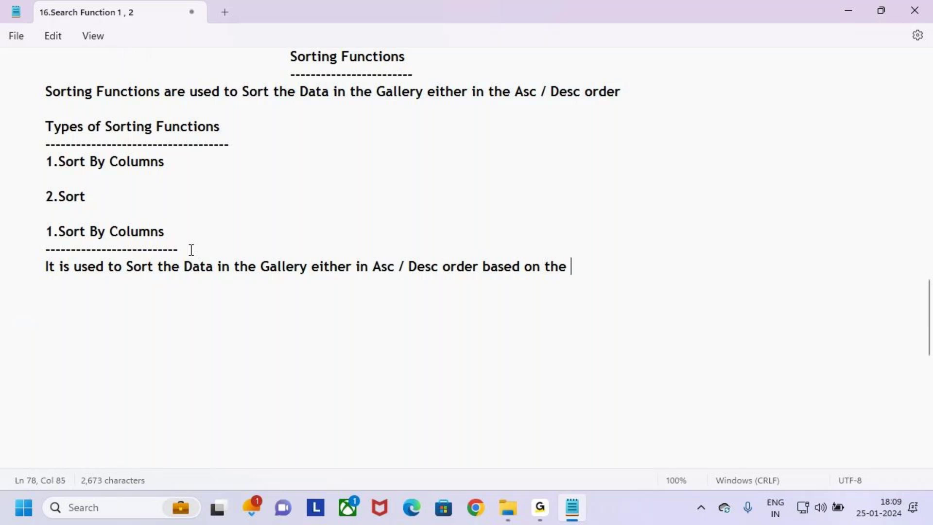
text(Single)
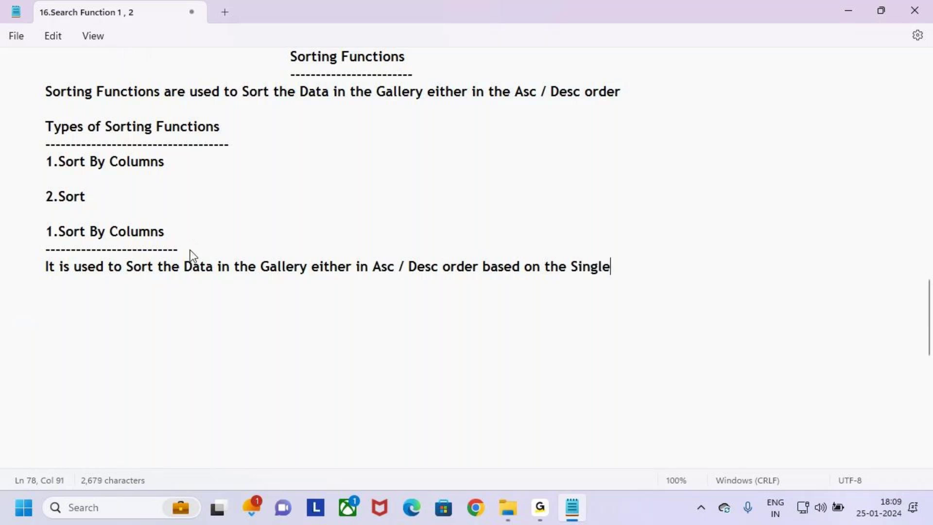
text( Coulms ()
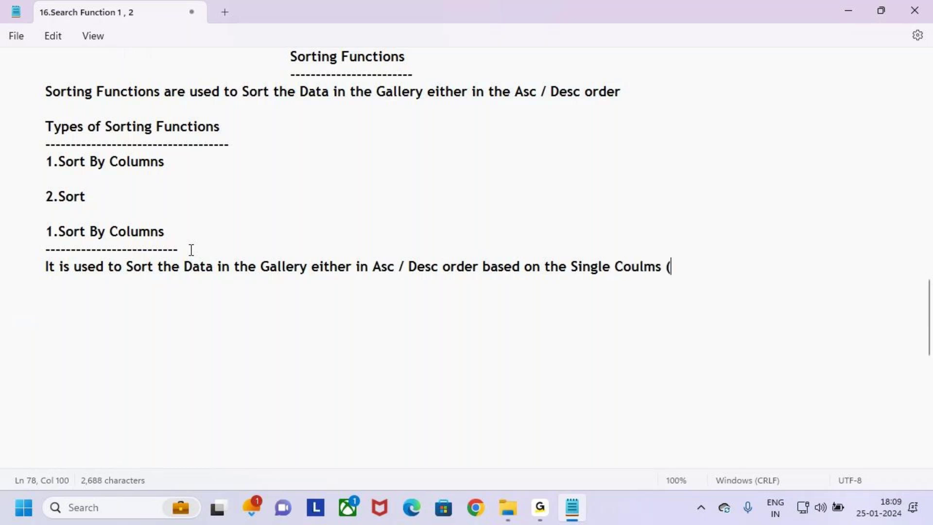
text()or)
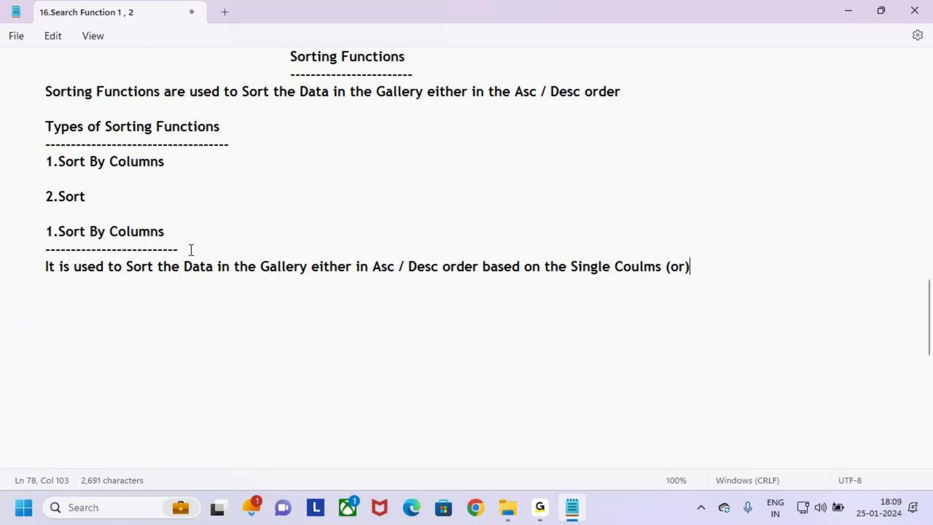
text( Mult)
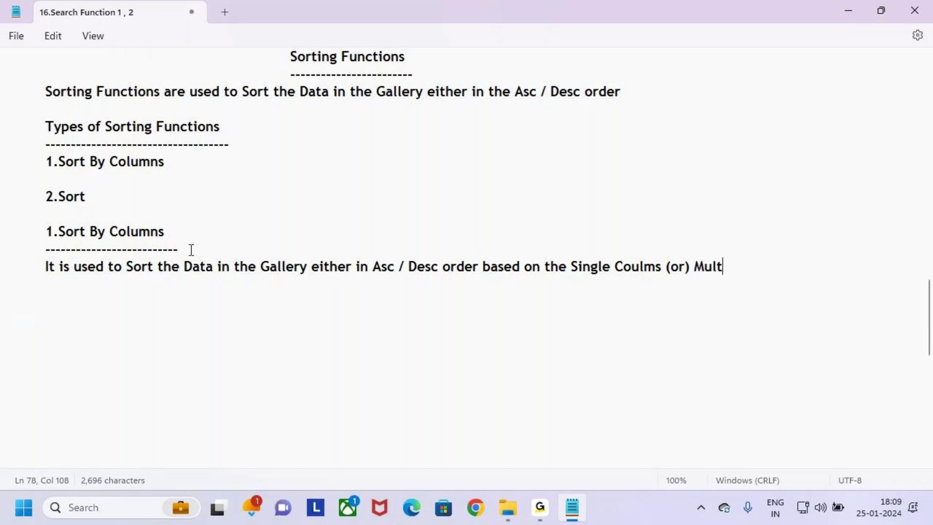
text(iple Columns)
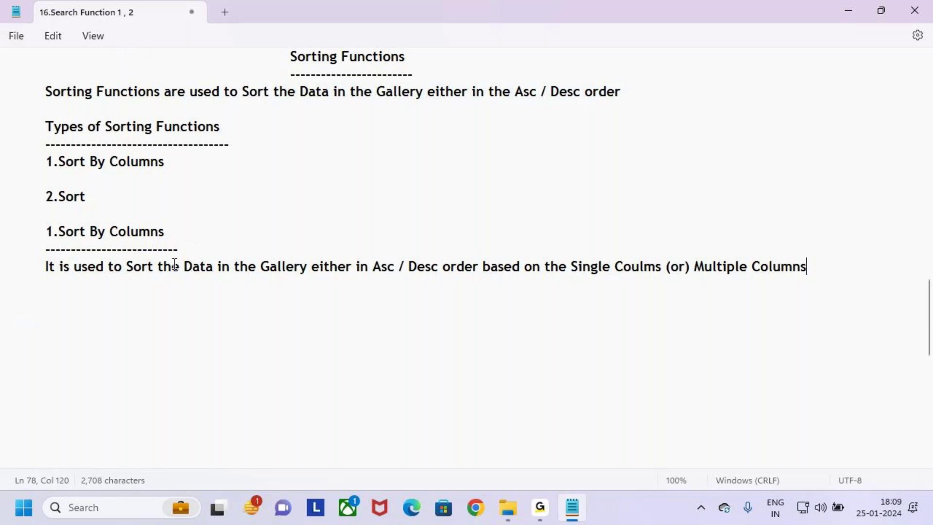
Step: Mark up the Sorting Functions heading and its definition with temporary red boxes and an arrow at "Asc"
drag(39, 227, 186, 228)
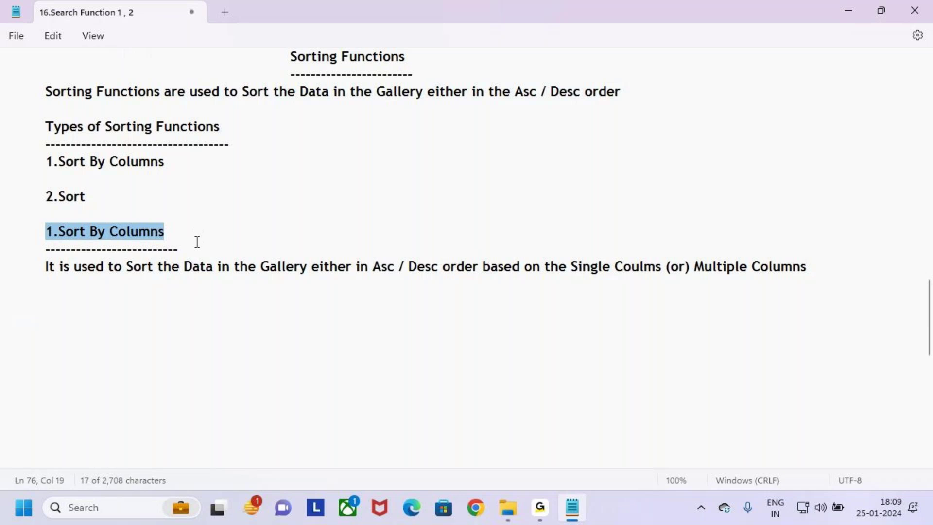
click(197, 242)
drag(51, 235, 189, 235)
key(ctrl+2)
drag(281, 45, 412, 69)
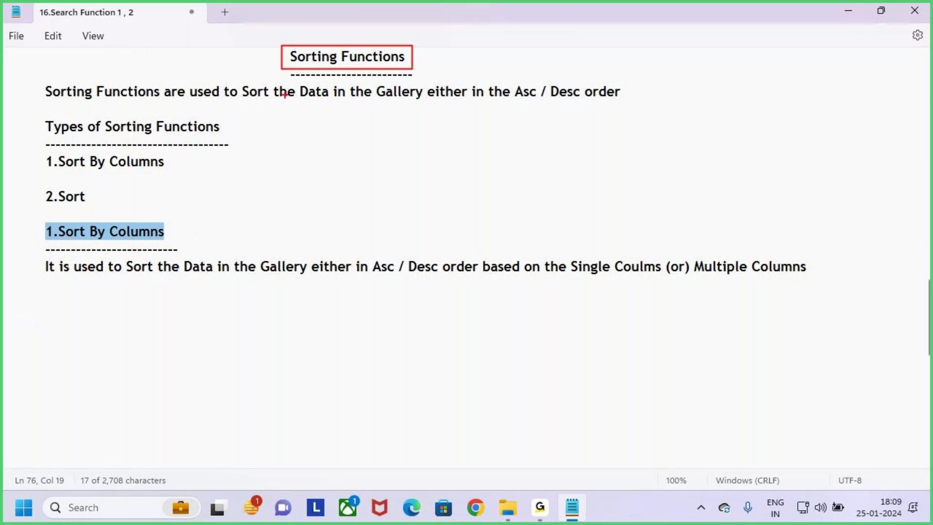
mouse_move(233, 83)
mouse_down()
mouse_move(405, 117)
mouse_move(630, 107)
mouse_up()
drag(521, 66, 522, 80)
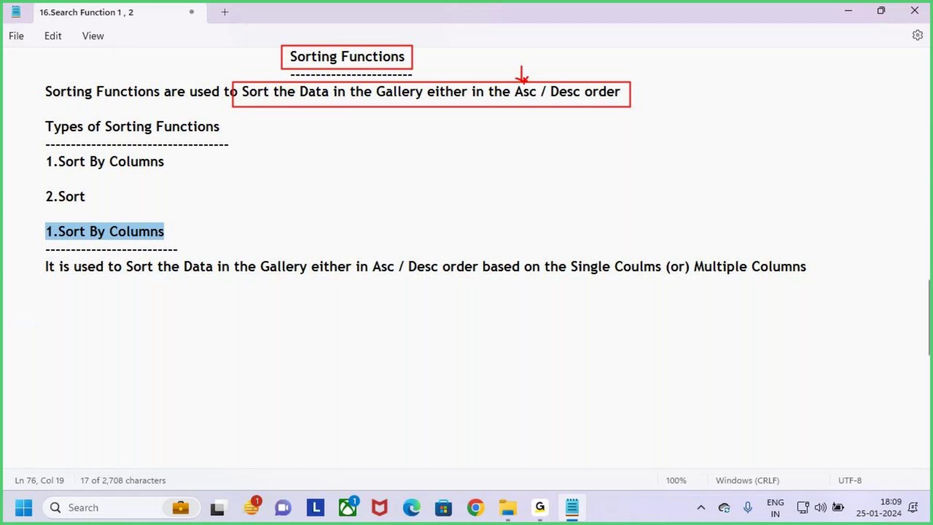
key(Escape)
Step: Highlight the second Sort By Columns heading and read through the parts of its description
click(122, 267)
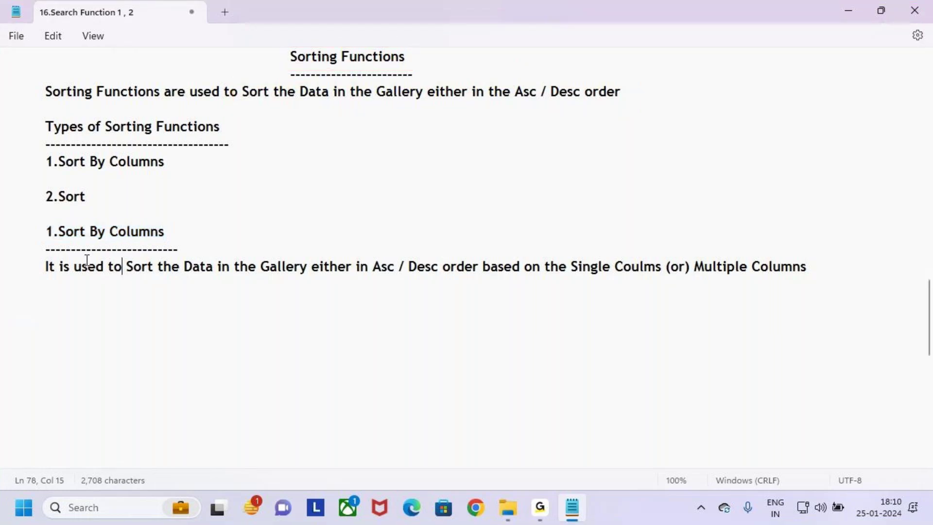
drag(46, 231, 179, 227)
drag(124, 266, 525, 267)
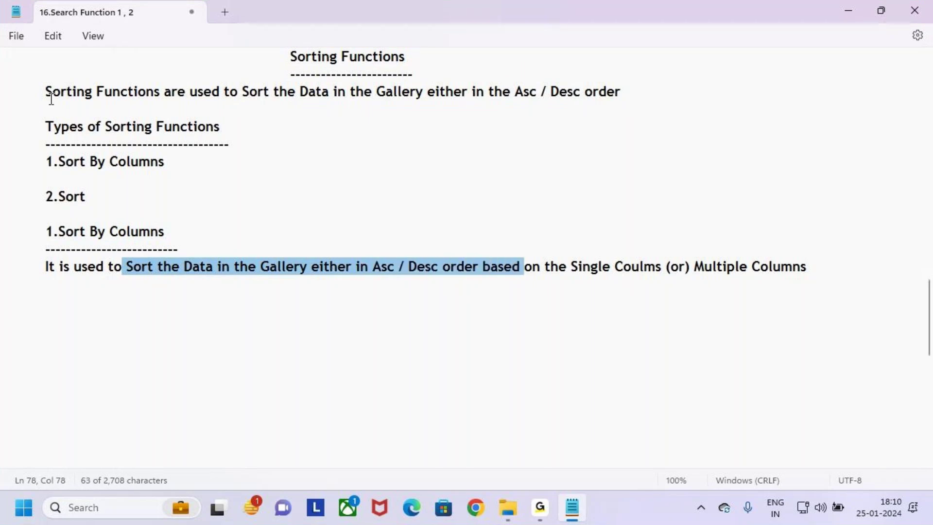
click(483, 310)
drag(485, 266, 818, 264)
Step: Change "Coulms" to "Coulmns" in the Sort By Columns description
click(850, 284)
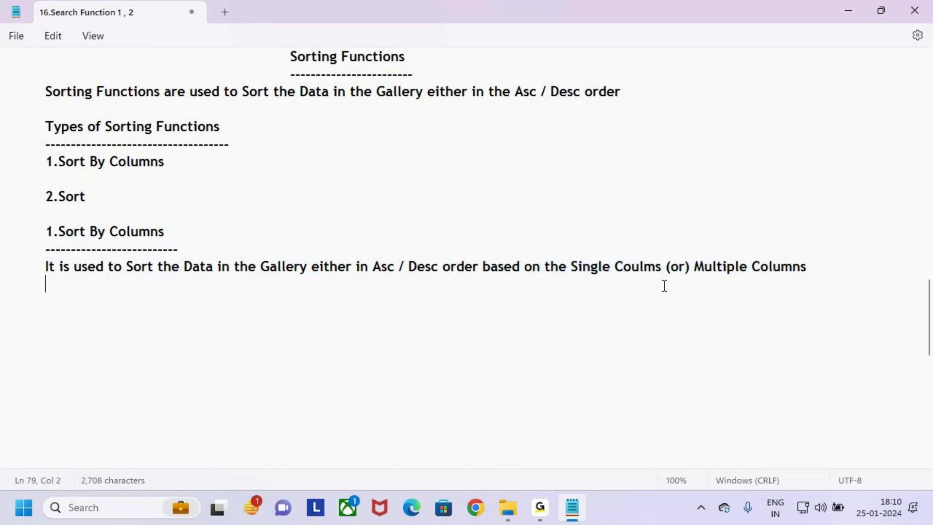
key(BackSpace)
text(ns)
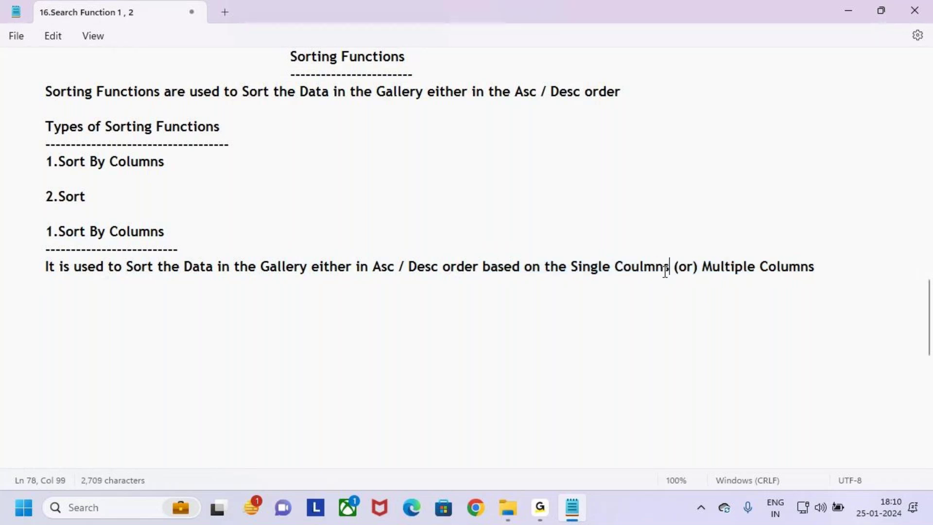
Step: Review the "Single Coulmns" and "Multiple Columns" options in the Sort By Columns description
drag(571, 269, 802, 269)
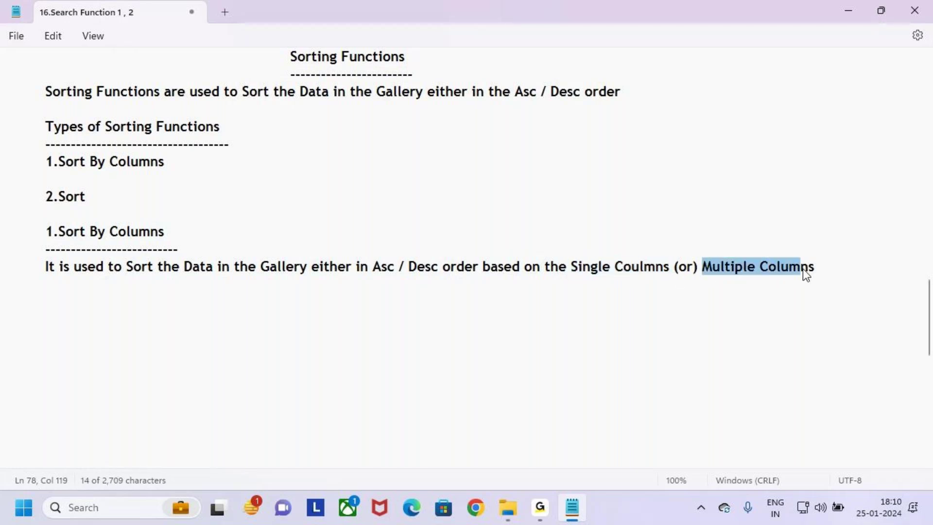
click(833, 267)
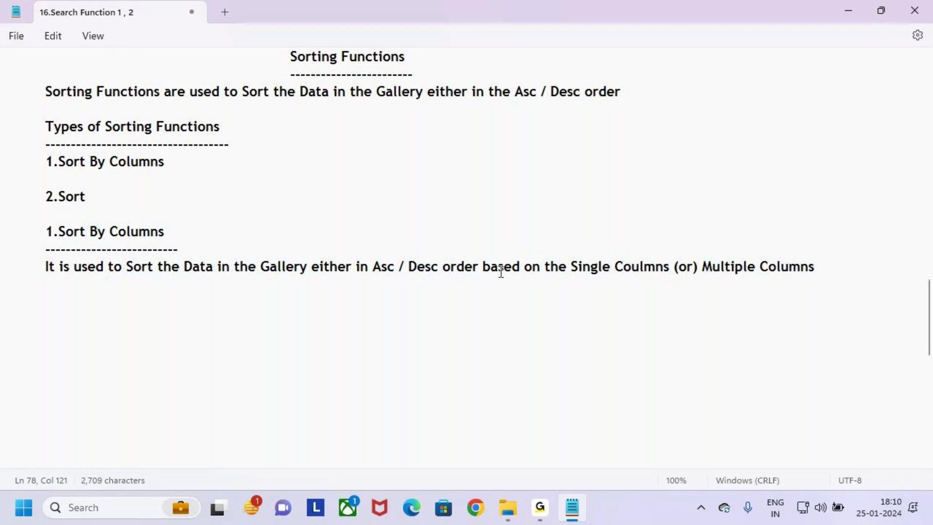
drag(39, 232, 192, 236)
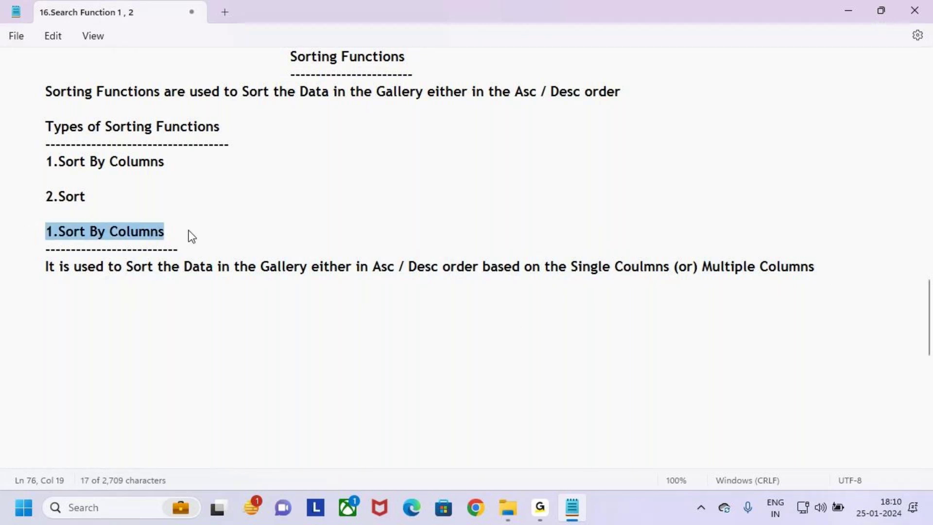
drag(571, 266, 665, 267)
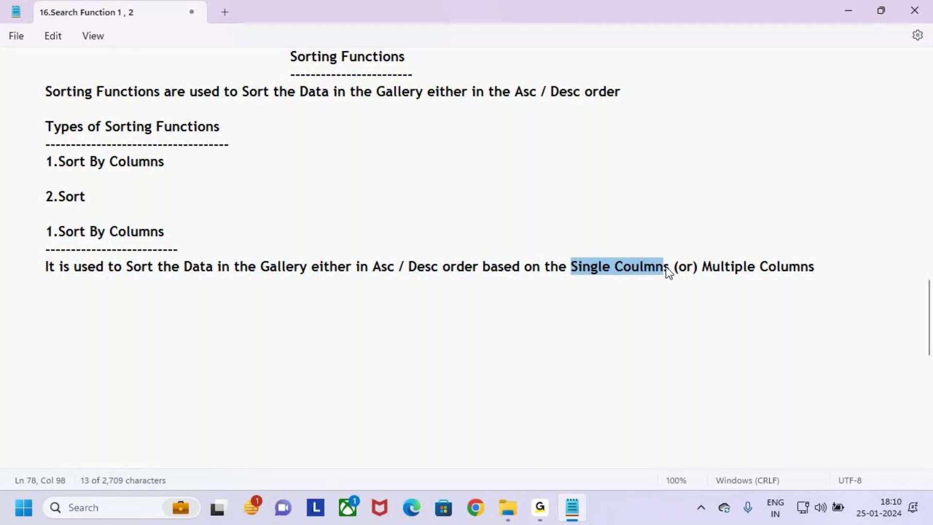
click(734, 267)
key(shift+End)
Step: Make the single-column wording in the description singular as "Single Coulmn", keeping it on one line
click(670, 267)
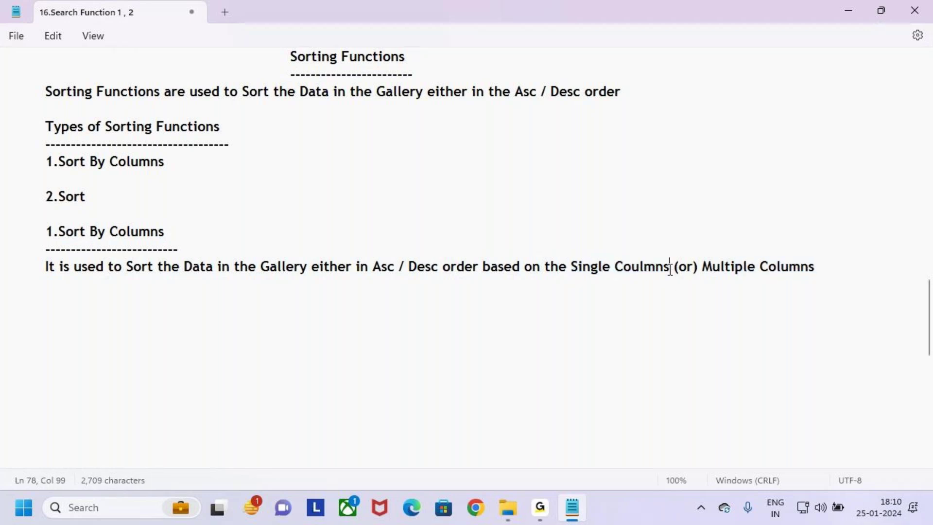
key(Return)
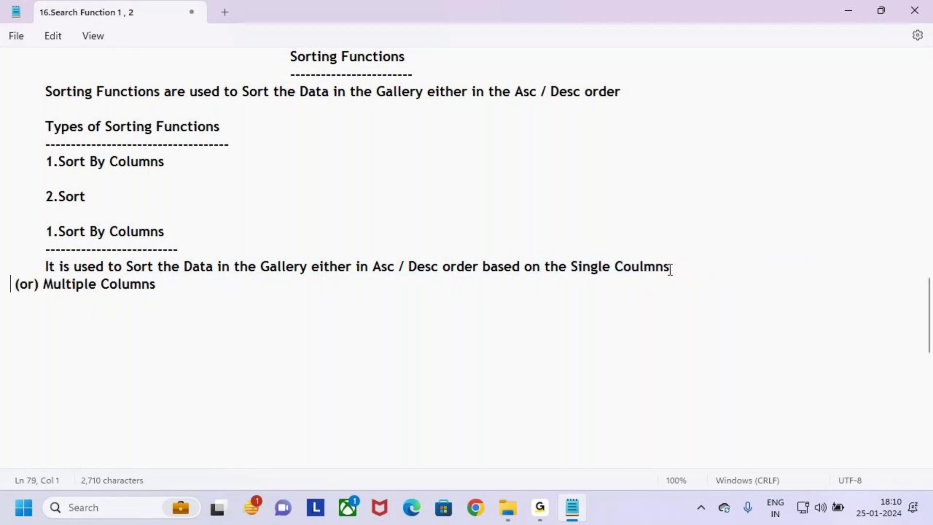
key(BackSpace)
key(BackSpace)
key(BackSpace)
text(n)
key(Return)
key(BackSpace)
key(BackSpace)
text(n)
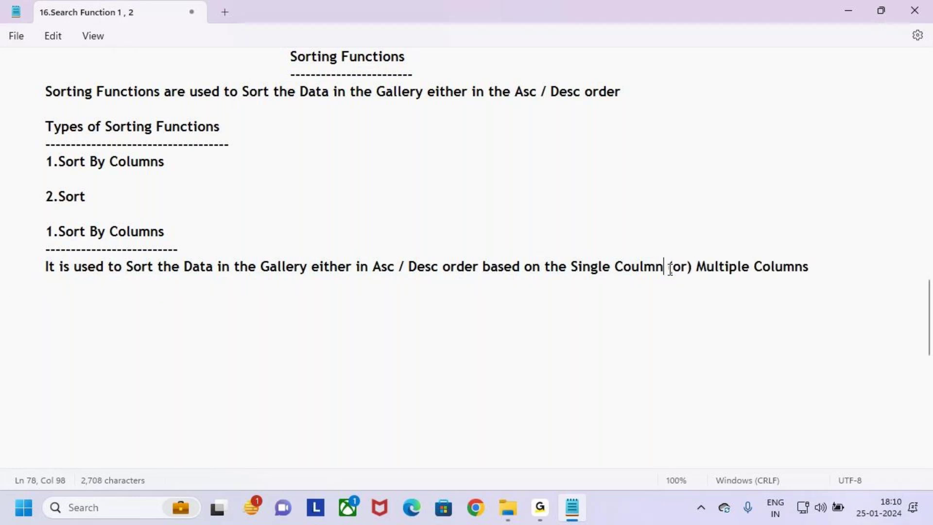
key(BackSpace)
key(BackSpace)
text(ns)
Step: Add three new lines after the Sort By Columns description
key(Return)
key(Return)
key(Return)
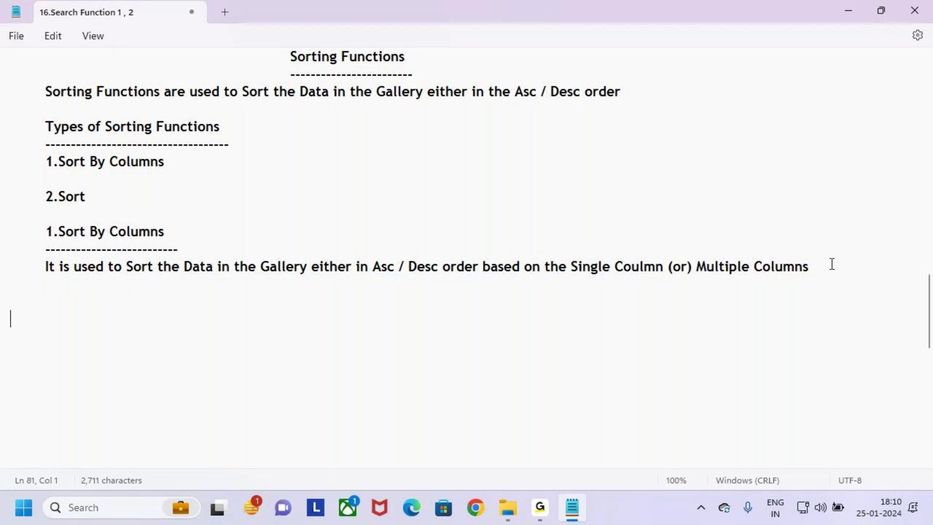
Step: Highlight the underlined "1.Sort By Columns" section heading
drag(38, 232, 214, 237)
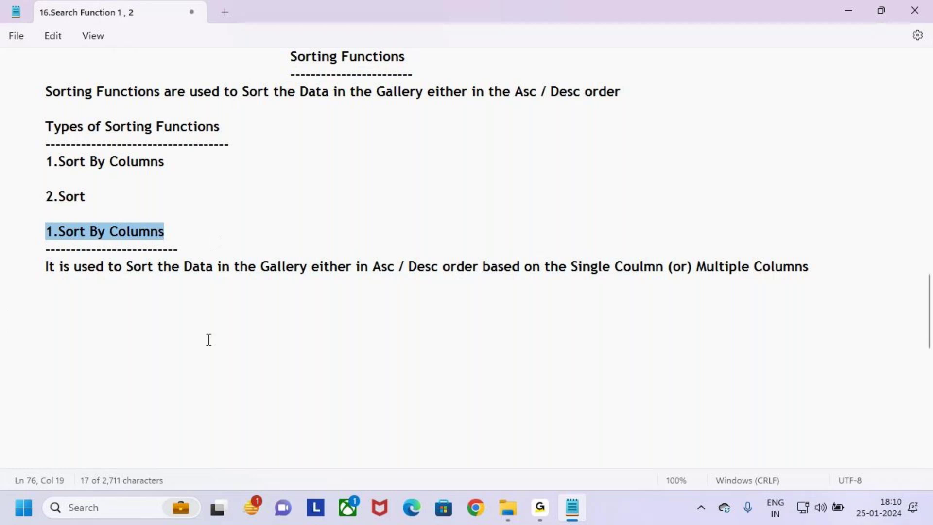
click(174, 244)
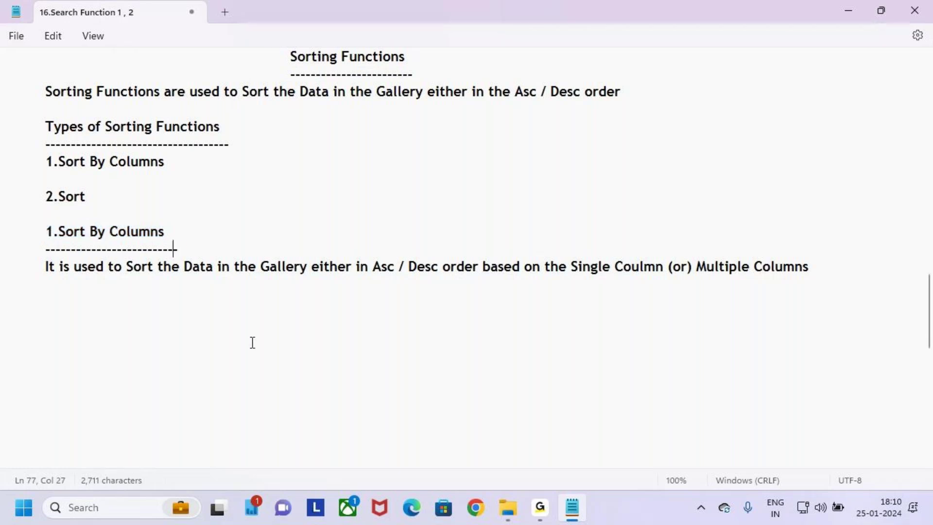
drag(46, 232, 195, 238)
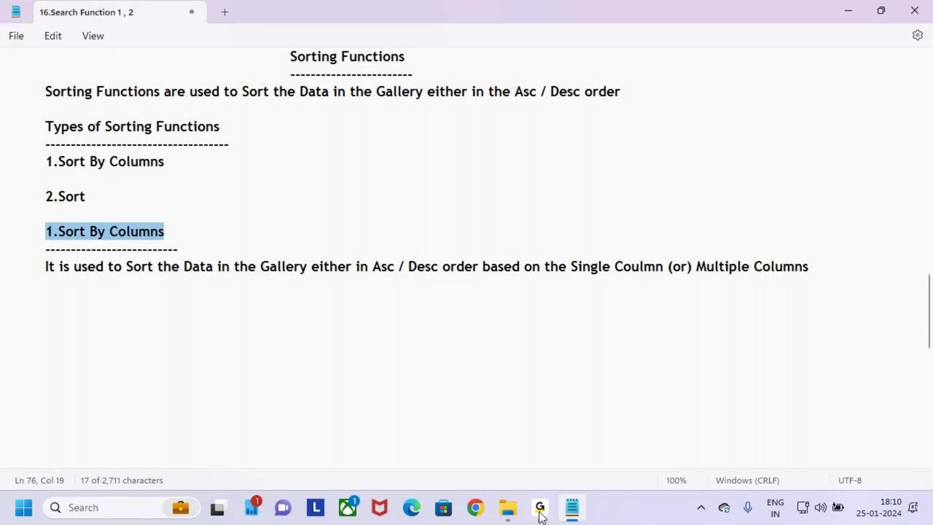
Step: Switch to Chrome and load the Power Apps maker home page at make.powerapps.com
click(475, 510)
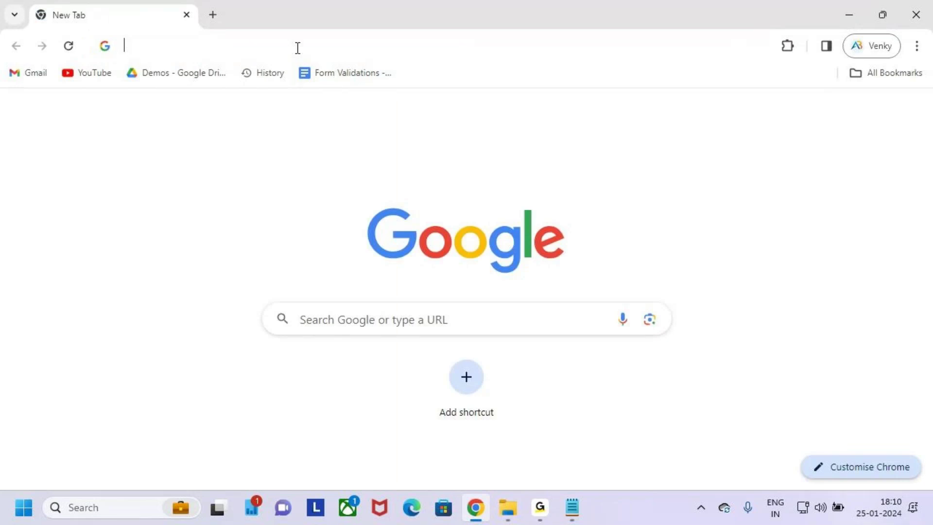
click(297, 48)
text(make)
key(Right)
key(Return)
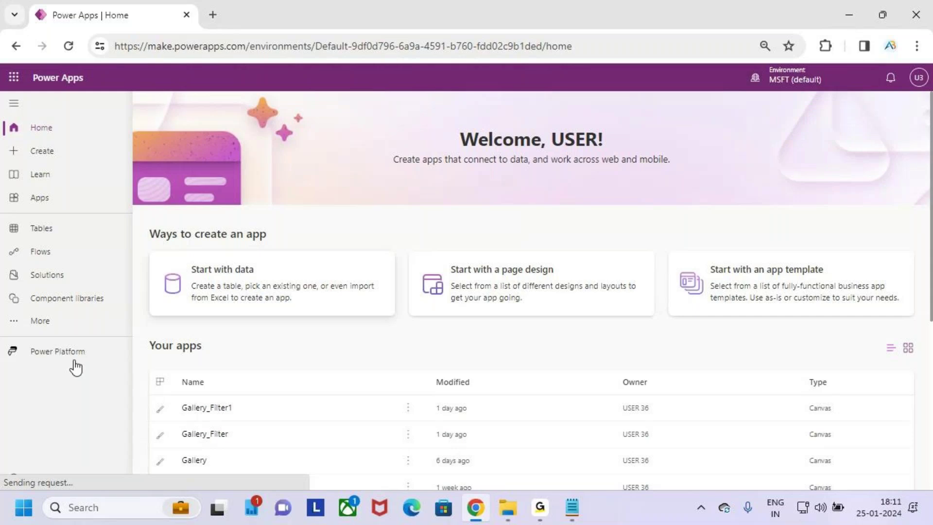
Step: Open the Gallery_Filter app from the apps list for editing and dismiss the startup dialog
click(42, 201)
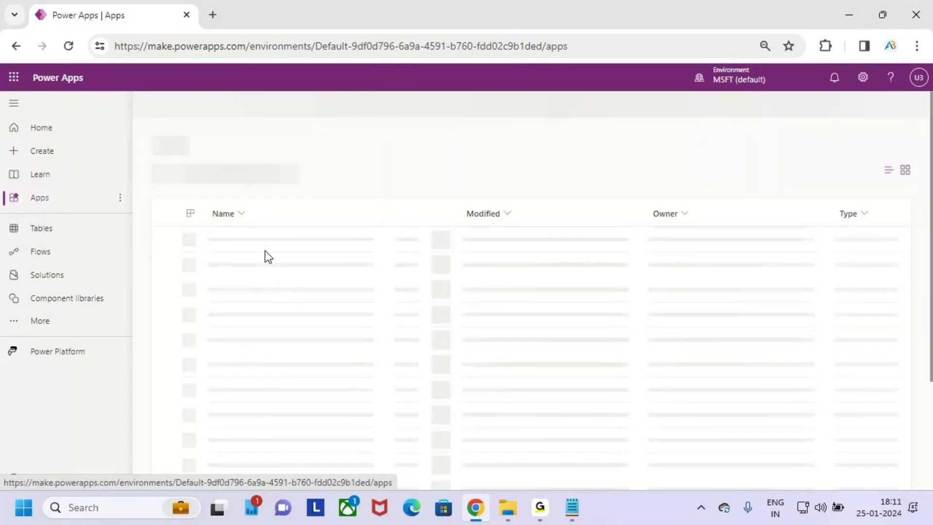
click(369, 240)
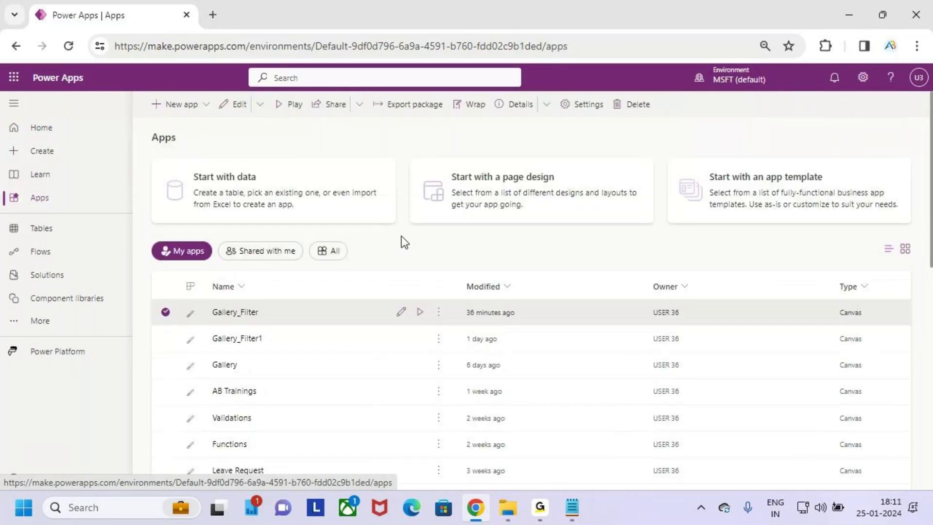
click(401, 312)
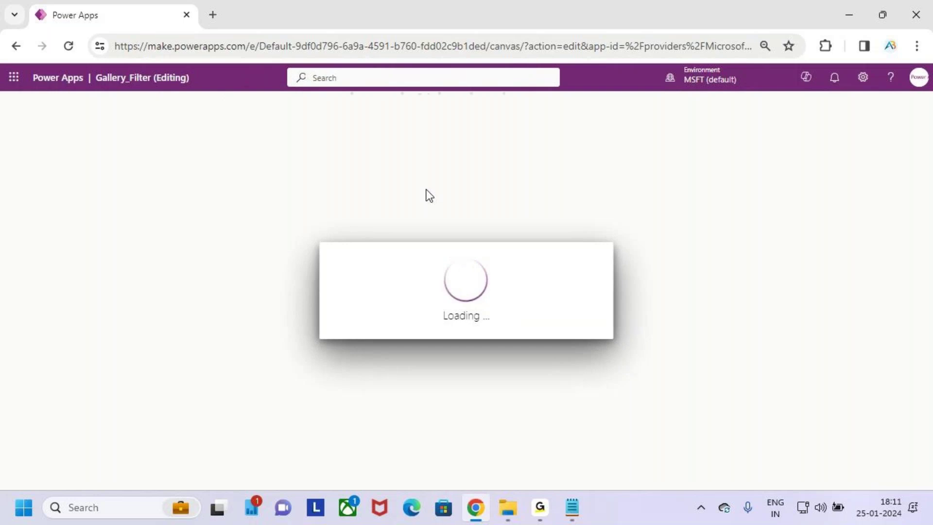
click(568, 349)
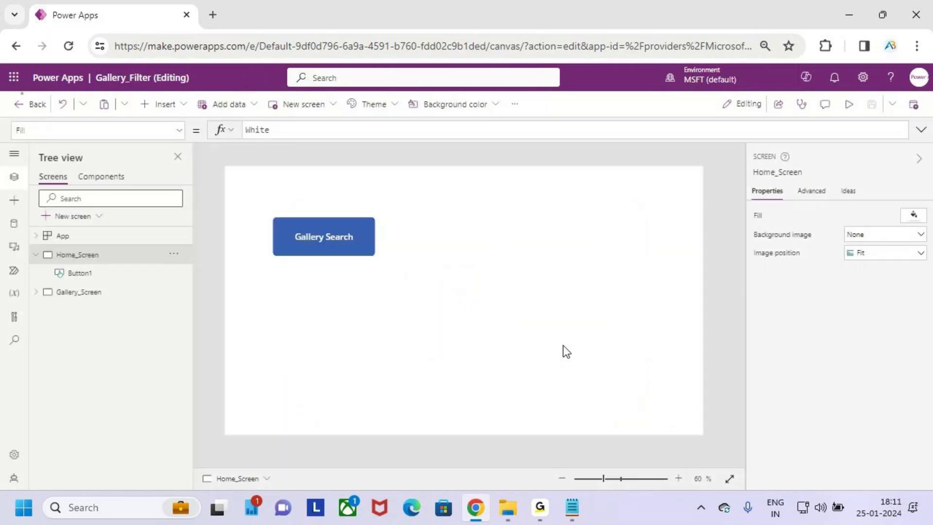
Step: Preview the app and open its Gallery Filter screen through the Gallery Search button
click(849, 104)
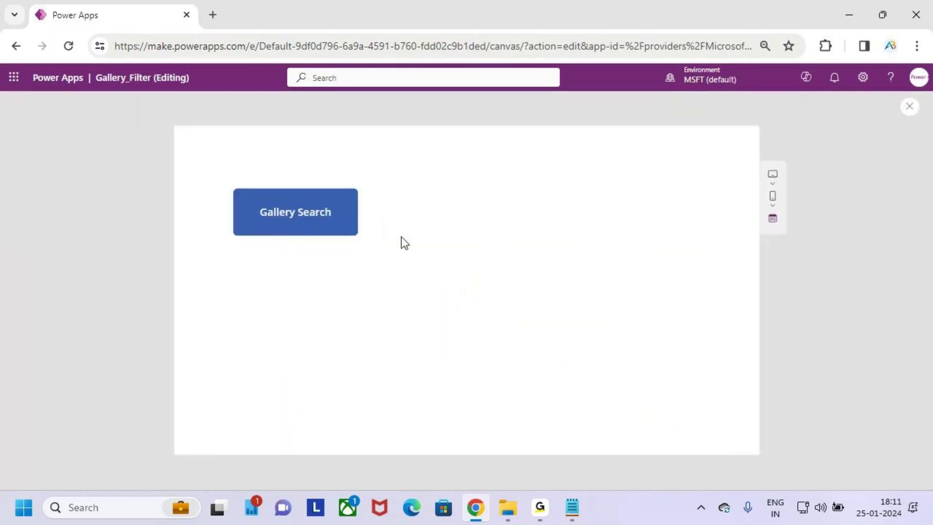
click(308, 219)
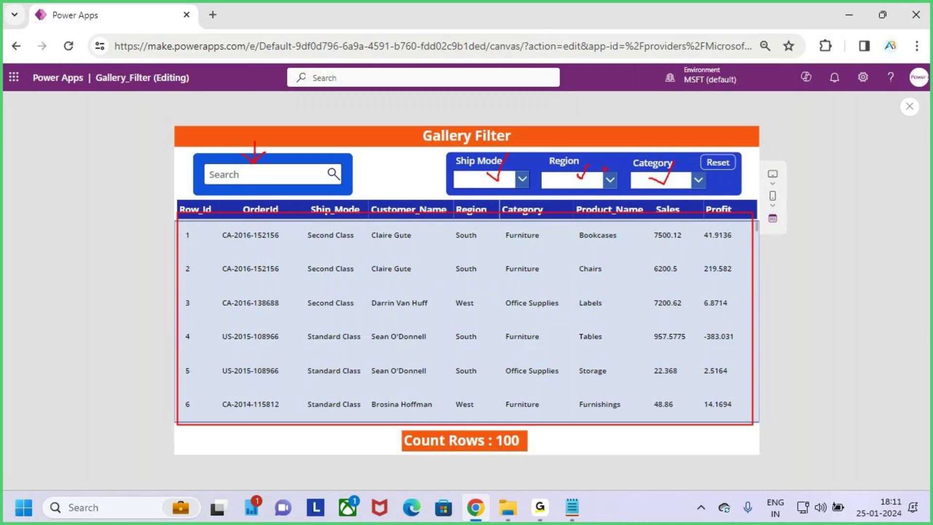
Step: Exit the app preview, dismiss the testing tip, and collapse the Gallery_Screen branch in the tree view
key(Escape)
key(ctrl+2)
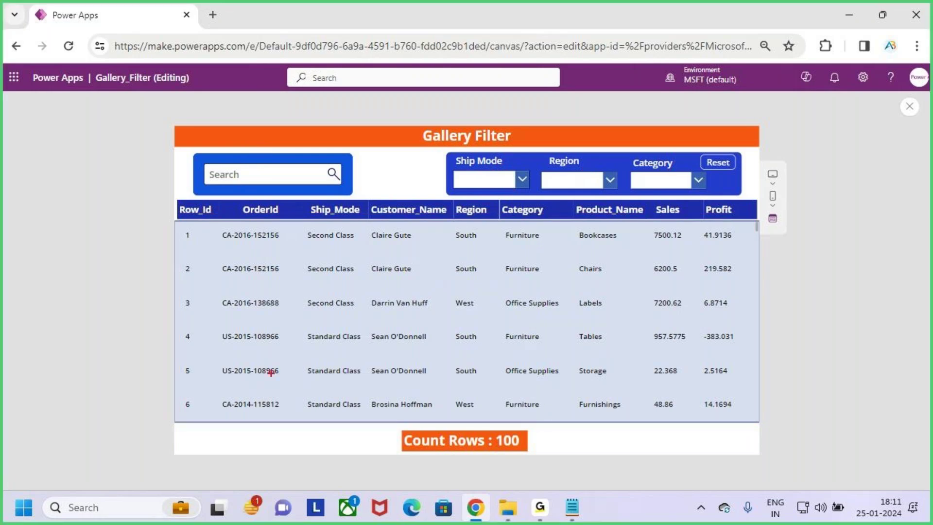
mouse_move(181, 220)
mouse_down()
mouse_move(719, 386)
mouse_move(756, 422)
mouse_up()
key(Escape)
click(909, 108)
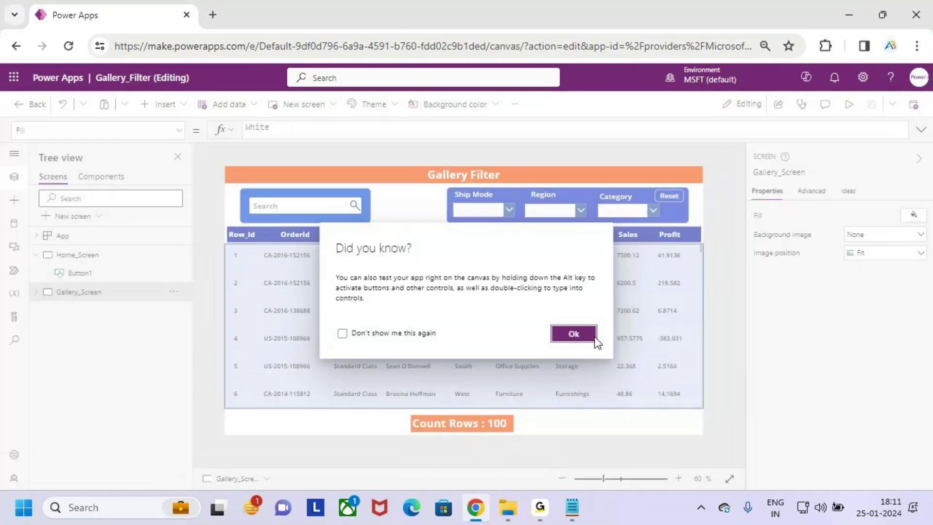
click(573, 333)
click(597, 337)
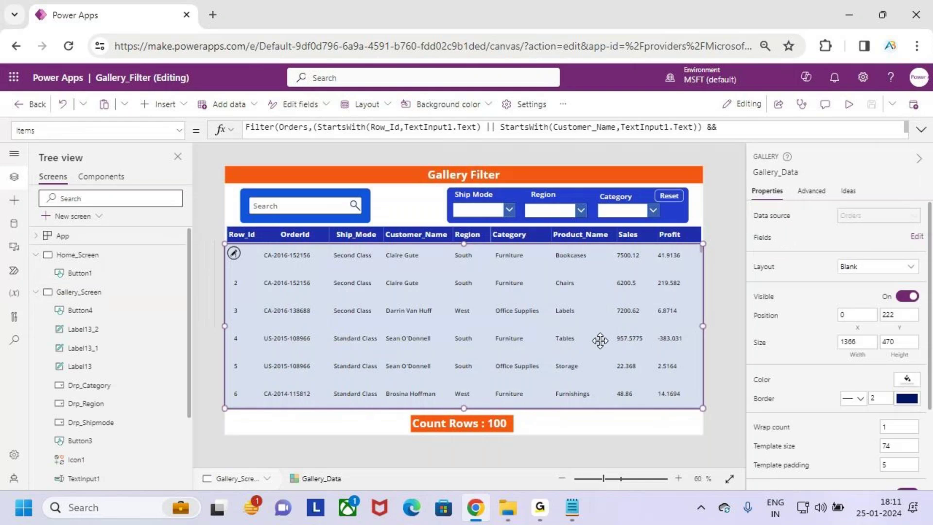
click(36, 291)
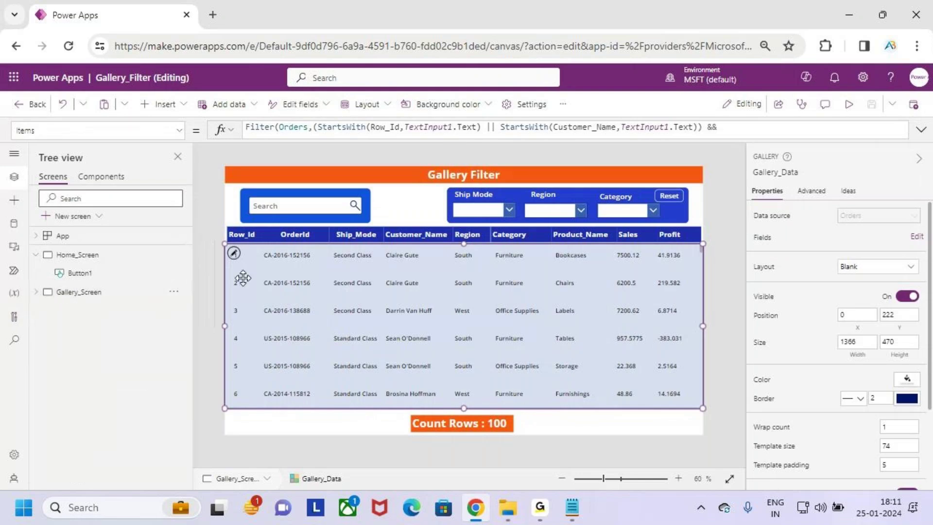
Step: Point out Gallery_Screen and the orders gallery on its canvas with temporary annotations, clearing the marks after each explanation
mouse_move(228, 167)
mouse_down()
mouse_move(441, 297)
mouse_move(662, 376)
mouse_move(702, 411)
mouse_up()
mouse_move(443, 168)
mouse_down()
mouse_move(424, 129)
mouse_move(457, 188)
mouse_up()
drag(414, 303, 481, 234)
key(Escape)
key(ctrl+2)
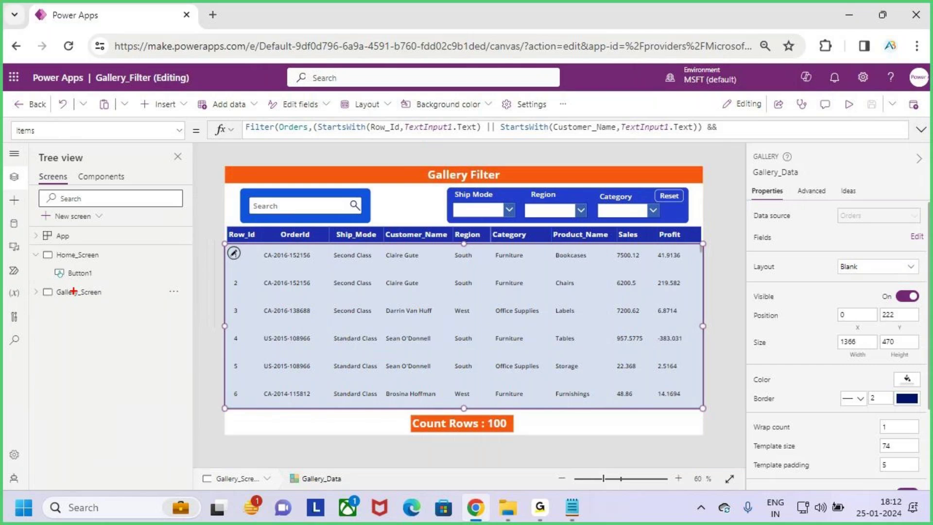
drag(47, 283, 124, 302)
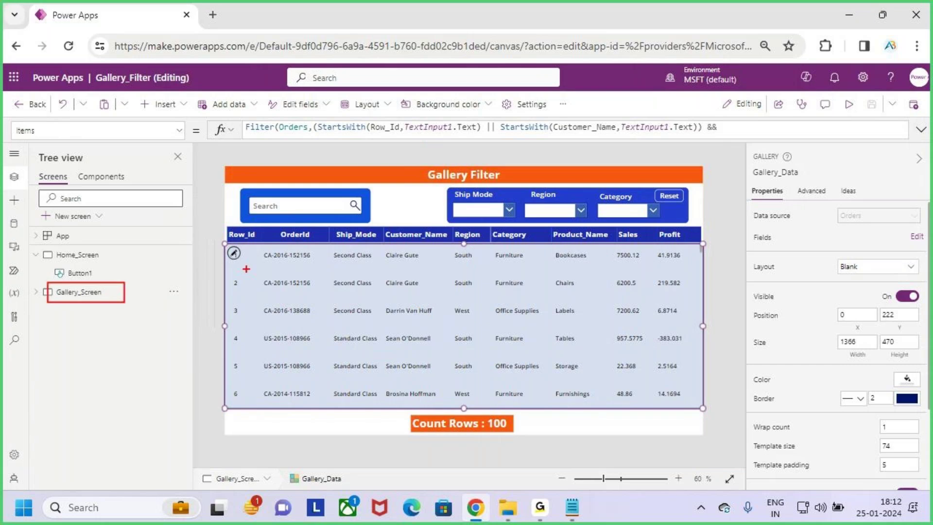
drag(233, 253, 703, 401)
mouse_move(610, 335)
mouse_down()
mouse_move(617, 343)
mouse_move(707, 225)
mouse_up()
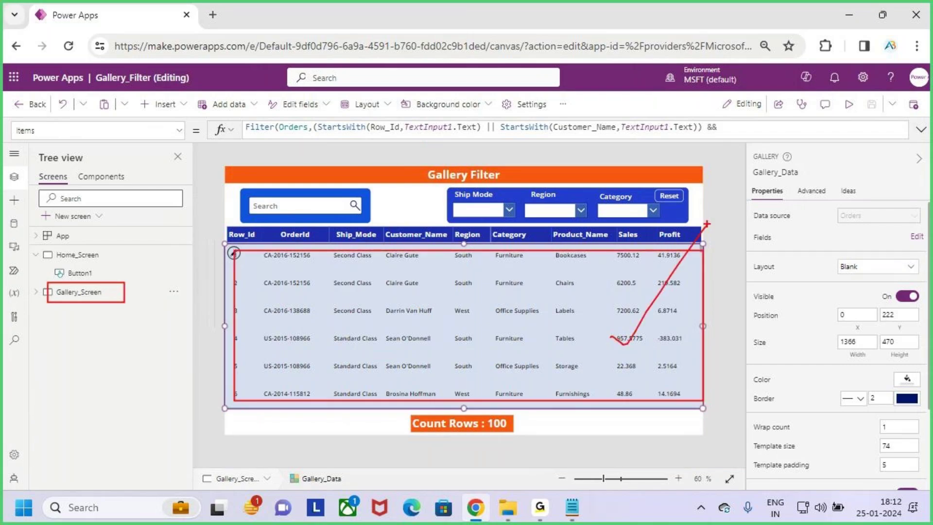
drag(611, 335, 681, 271)
key(Escape)
mouse_move(214, 160)
mouse_down()
mouse_move(293, 226)
mouse_move(714, 443)
mouse_up()
key(Escape)
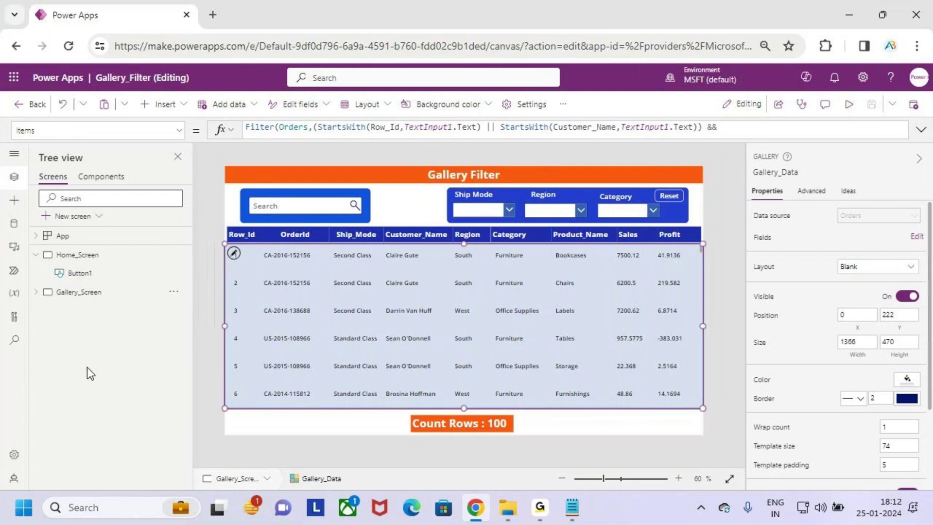
Step: Duplicate Gallery_Screen to get a second copy of the screen with all its controls
click(106, 292)
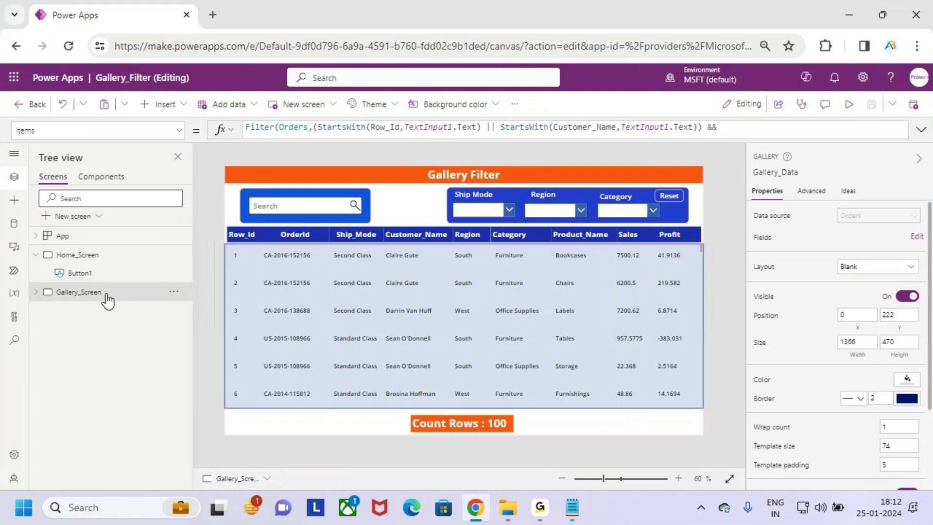
click(175, 292)
click(175, 292)
click(175, 292)
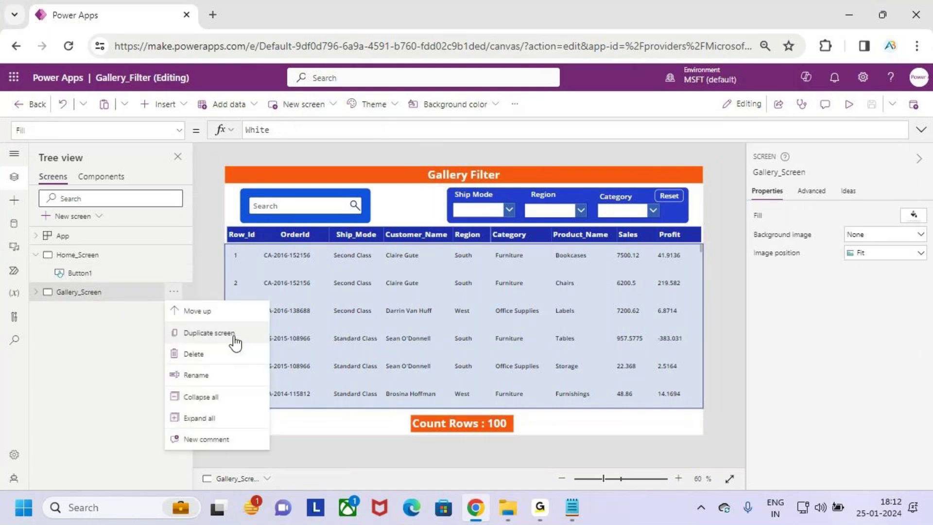
click(209, 333)
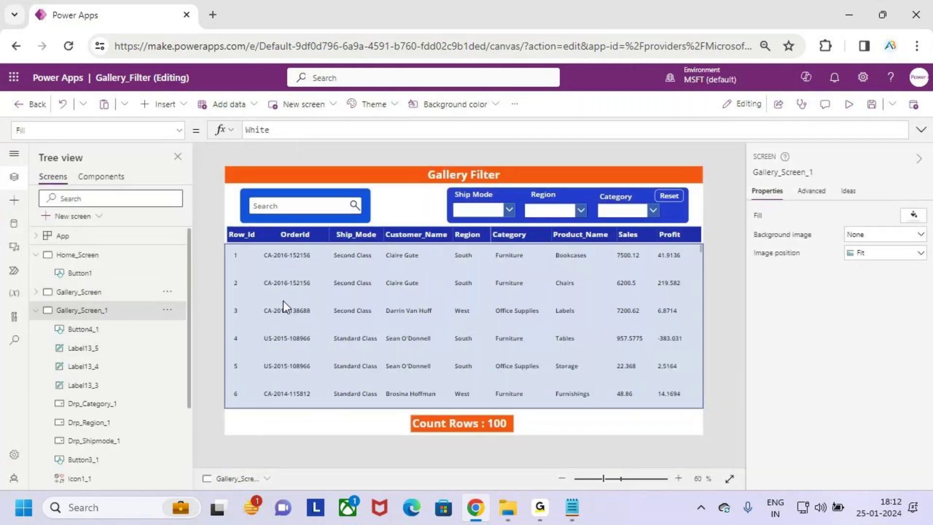
Step: Rename the duplicated screen as Gallery_Sort
click(88, 293)
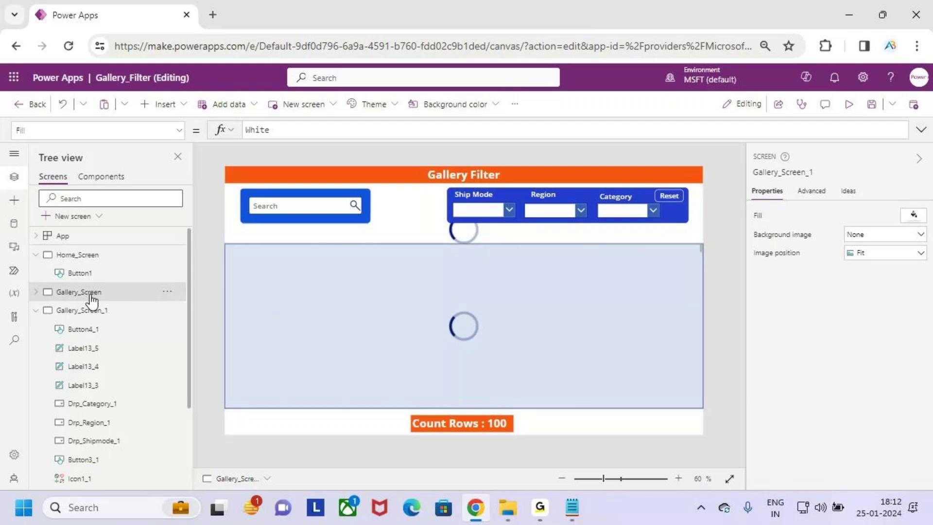
click(111, 313)
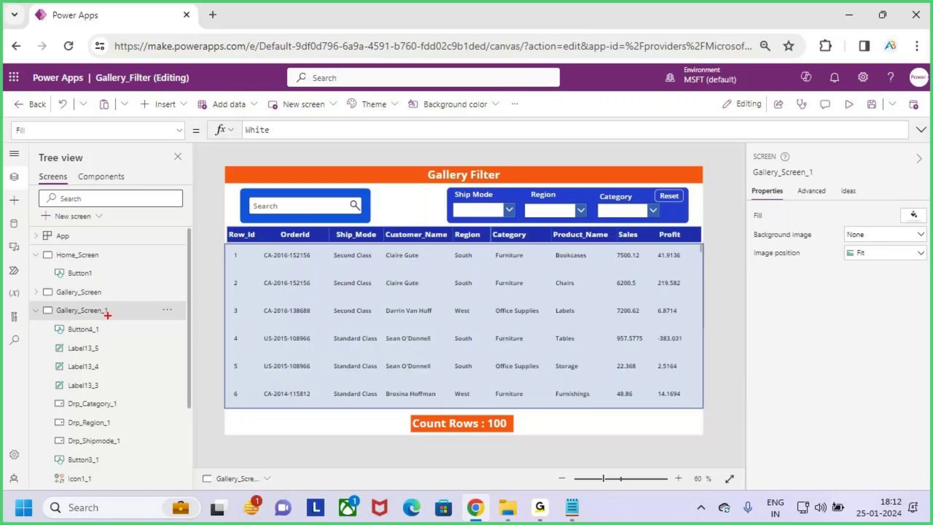
click(98, 310)
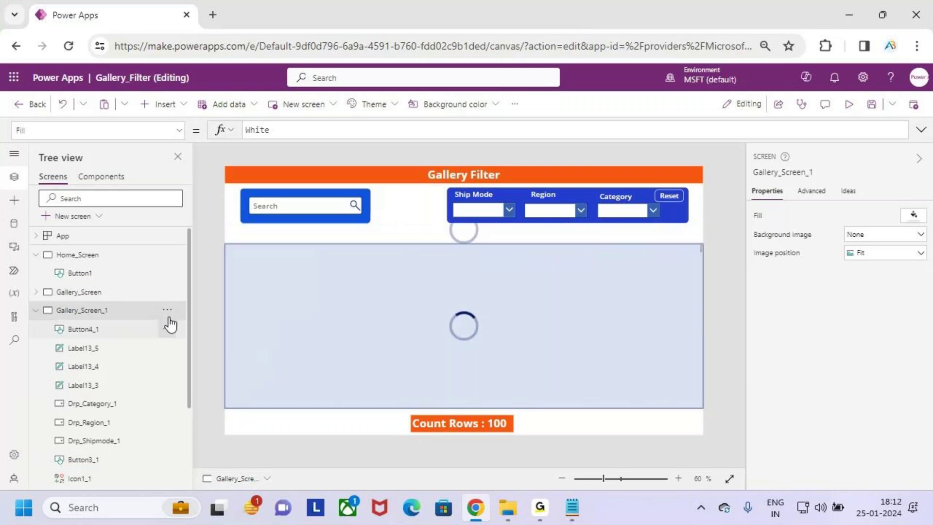
double_click(128, 310)
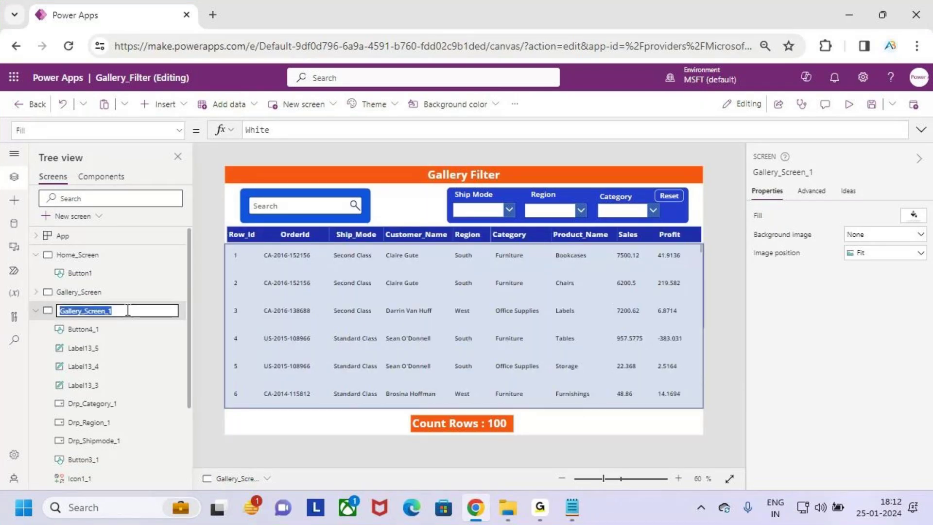
text(Galle)
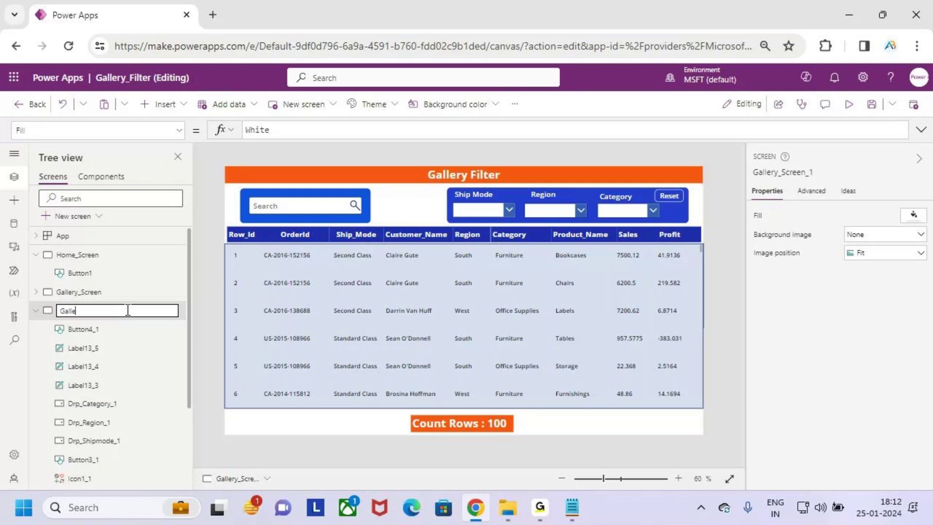
text(ry_Sort)
key(Return)
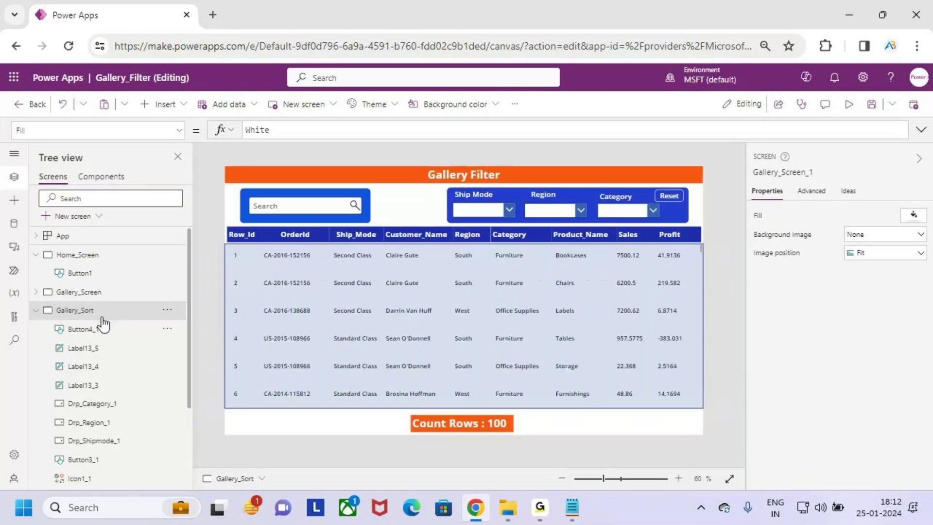
mouse_move(55, 300)
mouse_down()
mouse_move(110, 320)
mouse_move(126, 293)
mouse_up()
key(Escape)
Step: Replace the filter formula in the Items property of the gallery on Gallery_Sort with the plain Orders data source
click(481, 335)
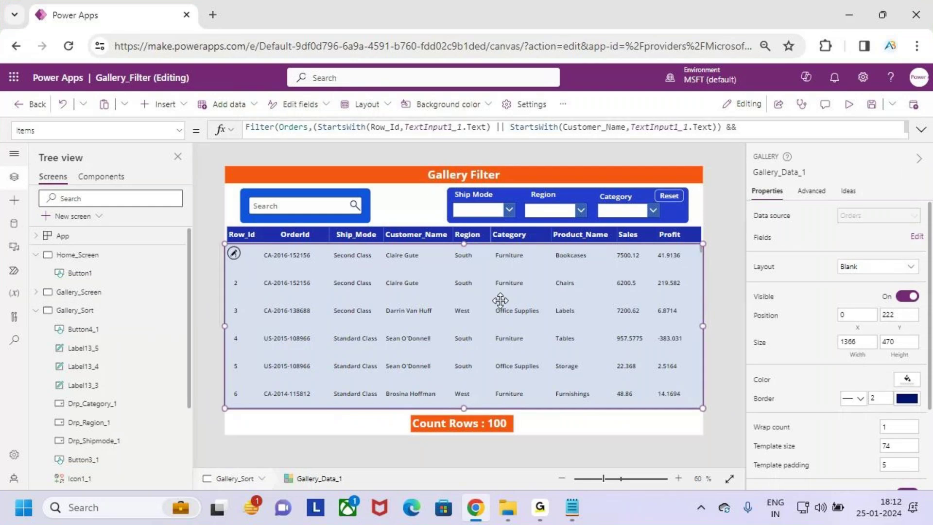
key(ctrl+2)
drag(8, 124, 60, 137)
key(Escape)
click(921, 129)
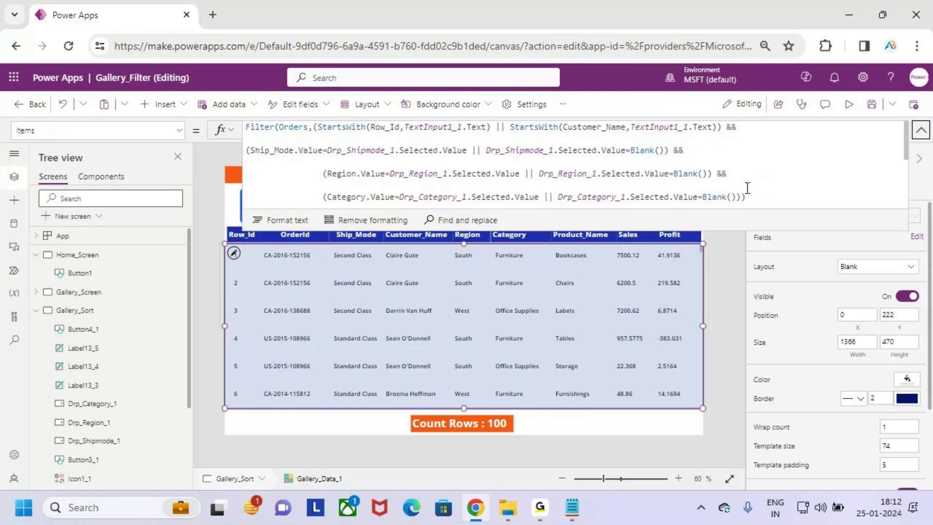
drag(668, 230, 244, 118)
key(BackSpace)
text(order)
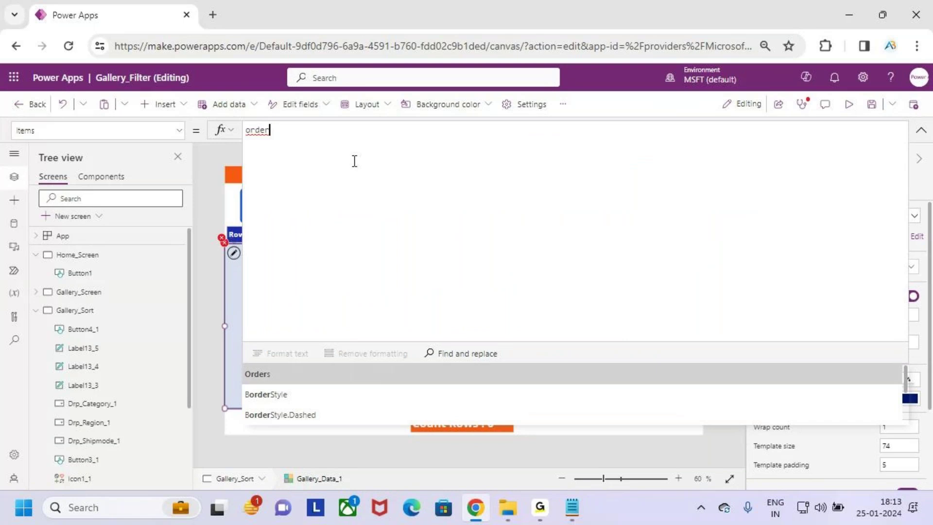
key(Tab)
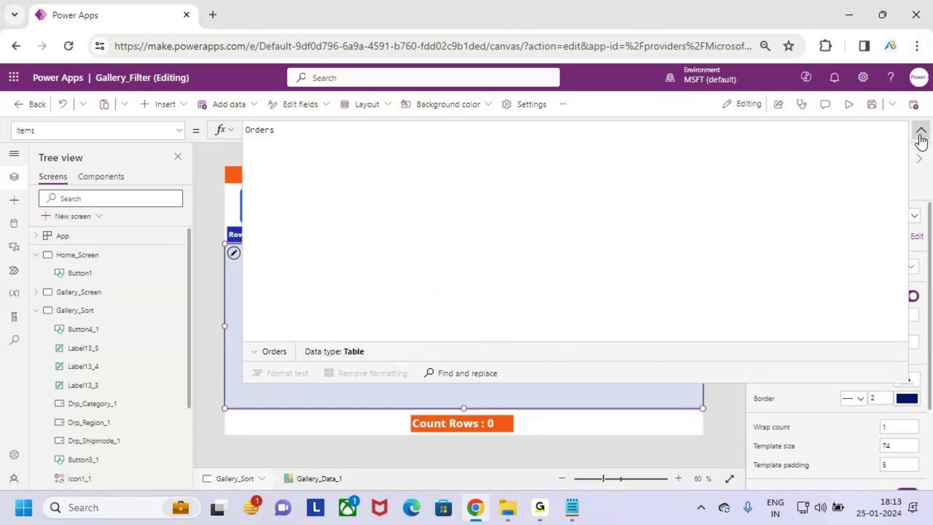
click(919, 137)
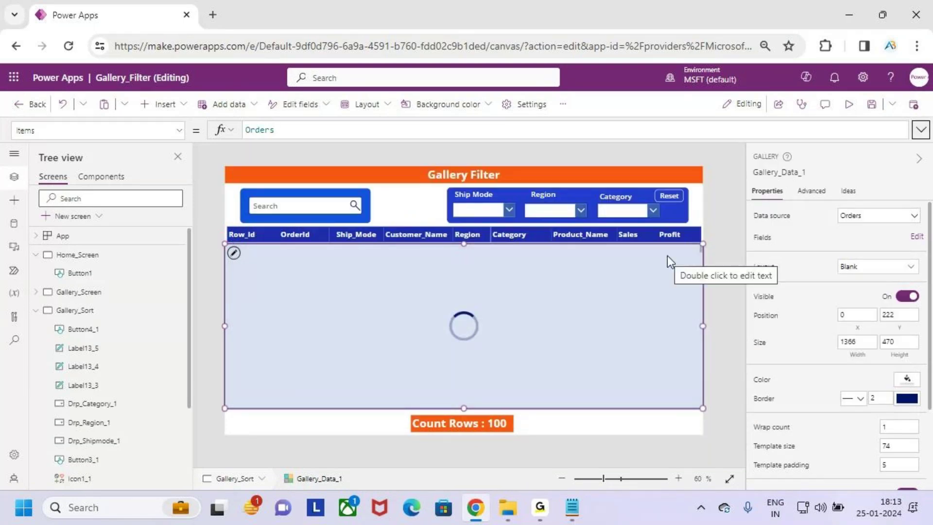
drag(237, 122, 289, 155)
mouse_move(270, 122)
mouse_down()
mouse_move(381, 245)
mouse_move(428, 229)
mouse_up()
key(Escape)
Step: Preview the Gallery_Sort screen and outline the order rows under the column headers with temporary annotations
click(848, 104)
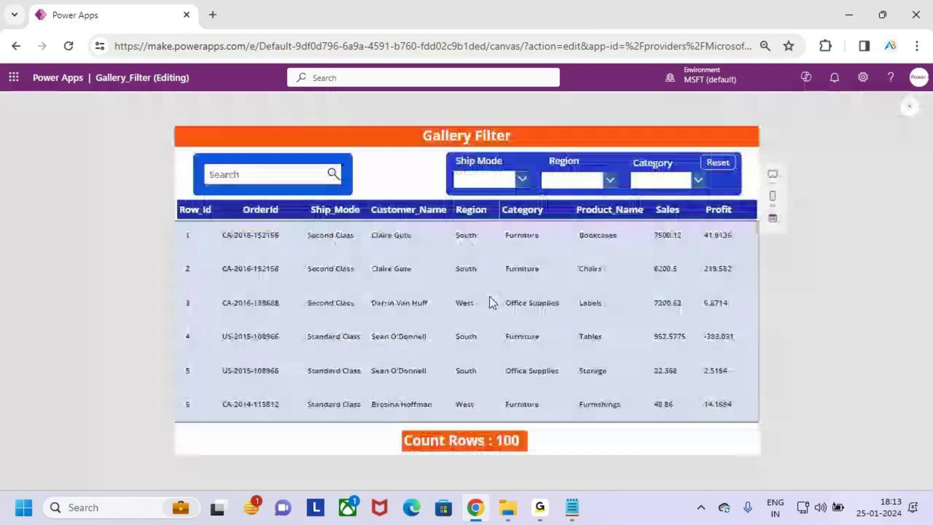
key(ctrl+2)
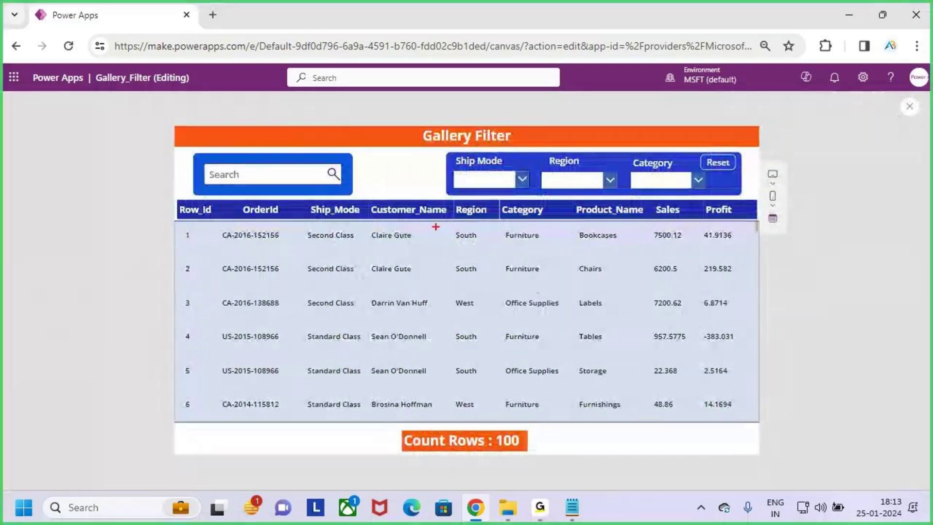
mouse_move(181, 413)
mouse_down()
mouse_move(728, 209)
mouse_move(743, 212)
mouse_up()
drag(743, 413, 755, 421)
drag(419, 166, 423, 209)
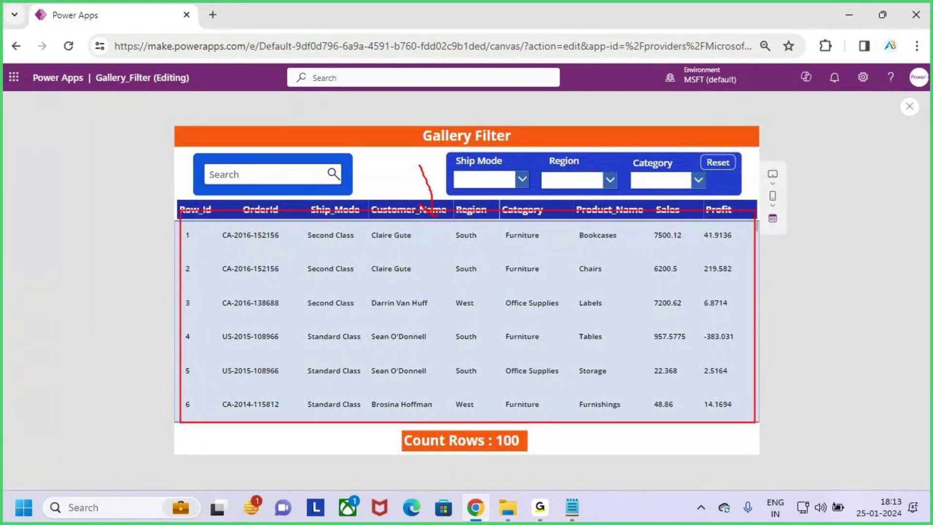
key(Escape)
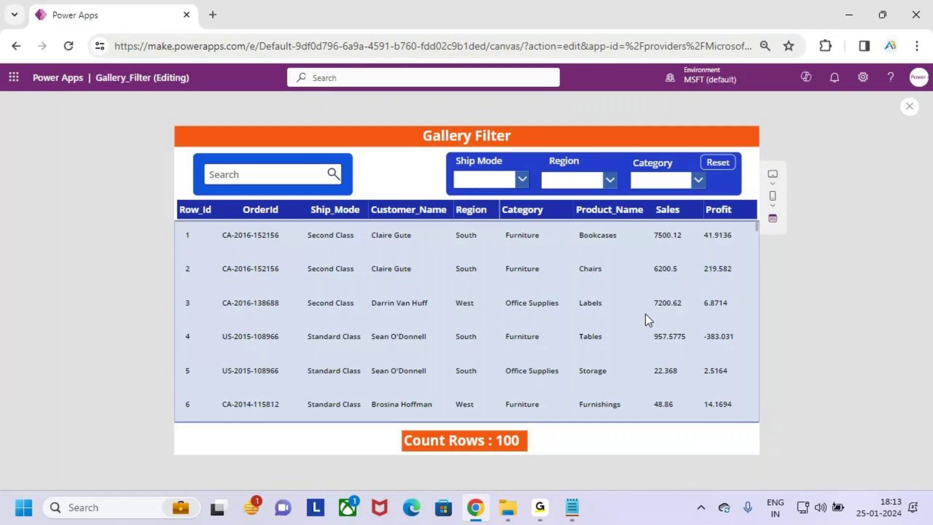
Step: Annotate the Sales column header, its values and the gallery rows in the preview to explain sorting by one column
key(ctrl+2)
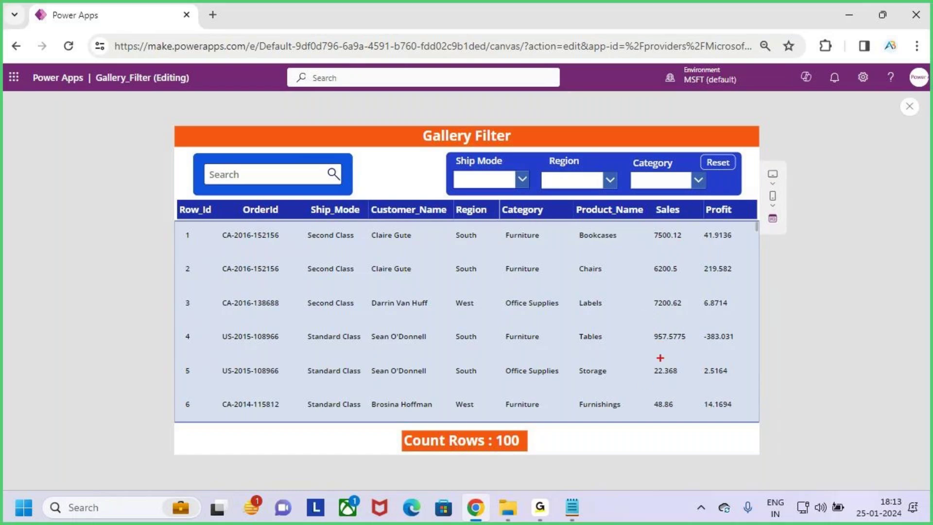
mouse_move(646, 401)
mouse_down()
mouse_move(646, 227)
mouse_move(673, 204)
mouse_move(693, 225)
mouse_up()
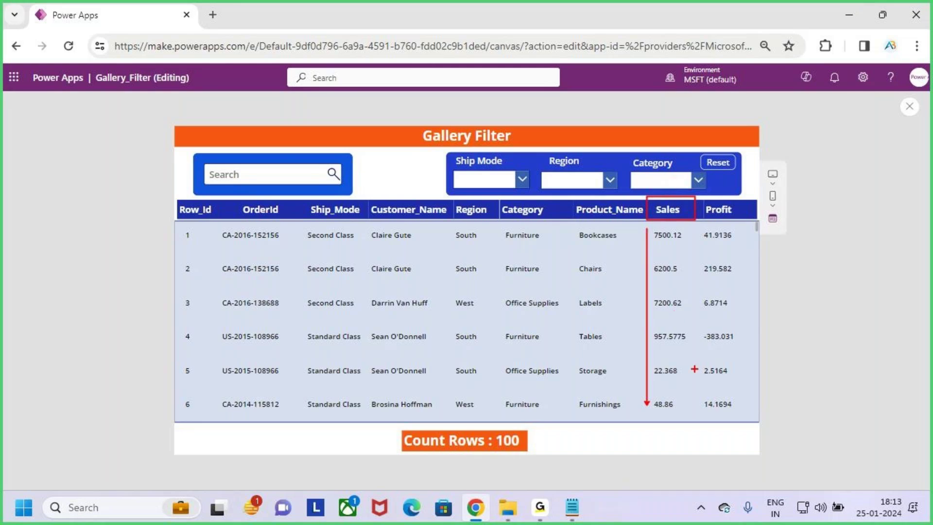
key(e)
mouse_move(203, 225)
mouse_down()
mouse_move(596, 367)
mouse_move(748, 404)
mouse_up()
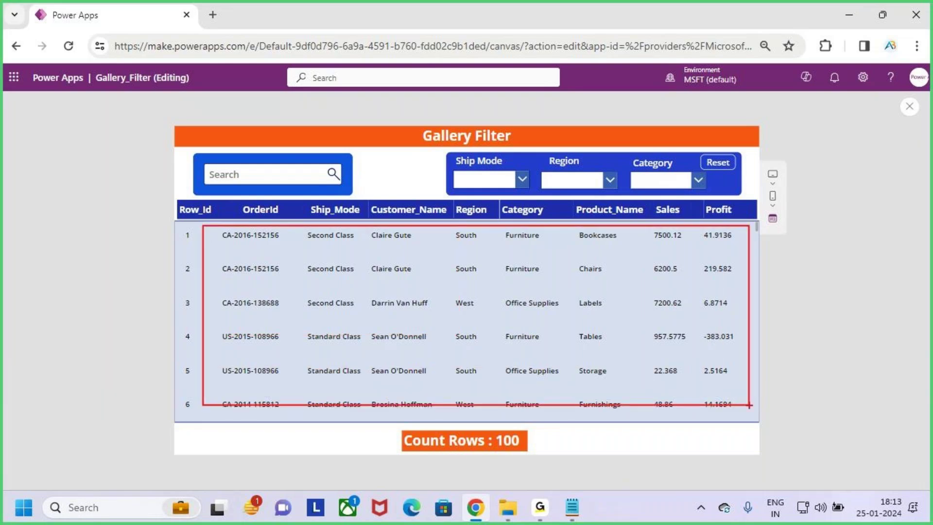
key(e)
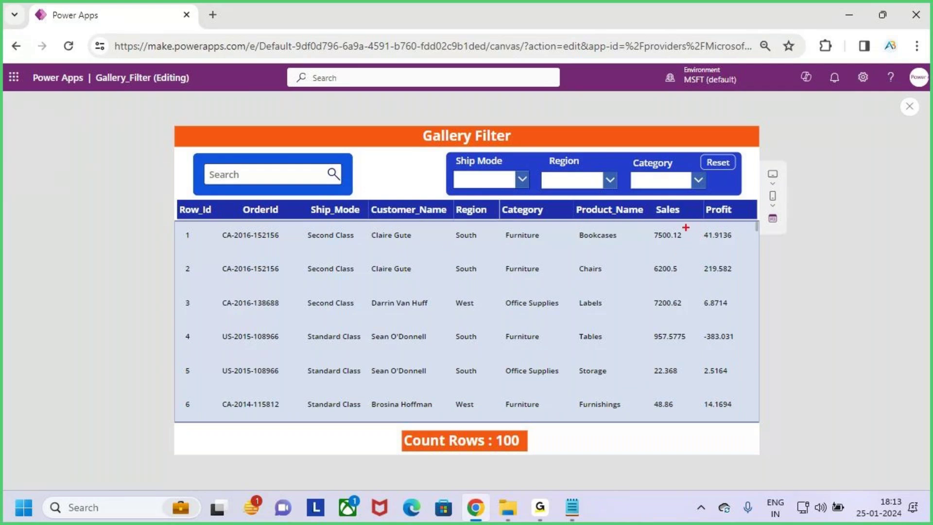
drag(682, 221, 748, 192)
mouse_move(689, 420)
mouse_down()
mouse_move(726, 439)
mouse_move(772, 433)
mouse_up()
key(Escape)
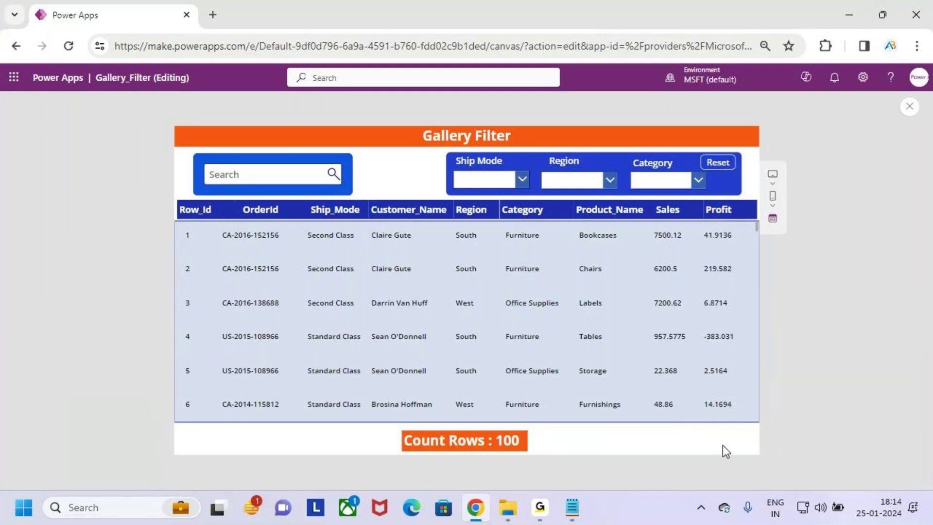
Step: Mark the Sales values from the first to the sixth row, then close the preview and dismiss the testing tip
key(ctrl+2)
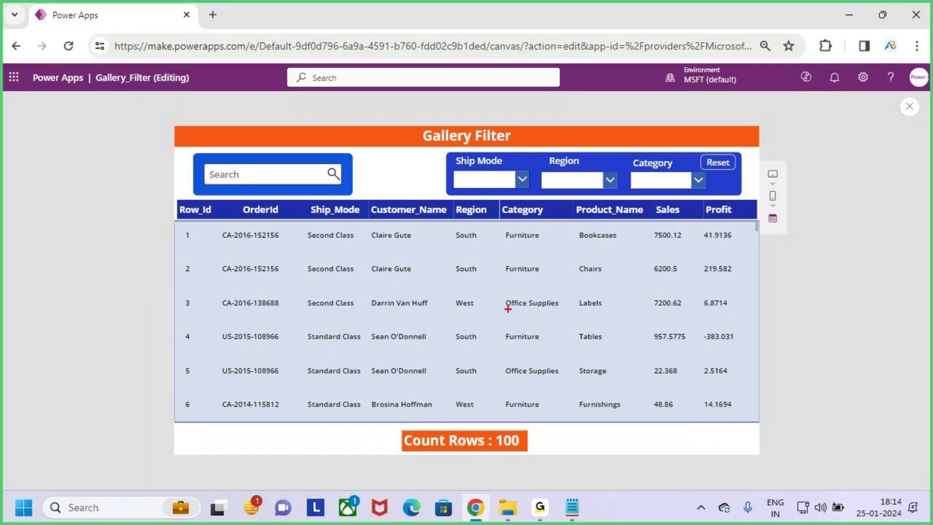
mouse_move(652, 409)
mouse_down()
mouse_move(646, 230)
mouse_move(690, 223)
mouse_up()
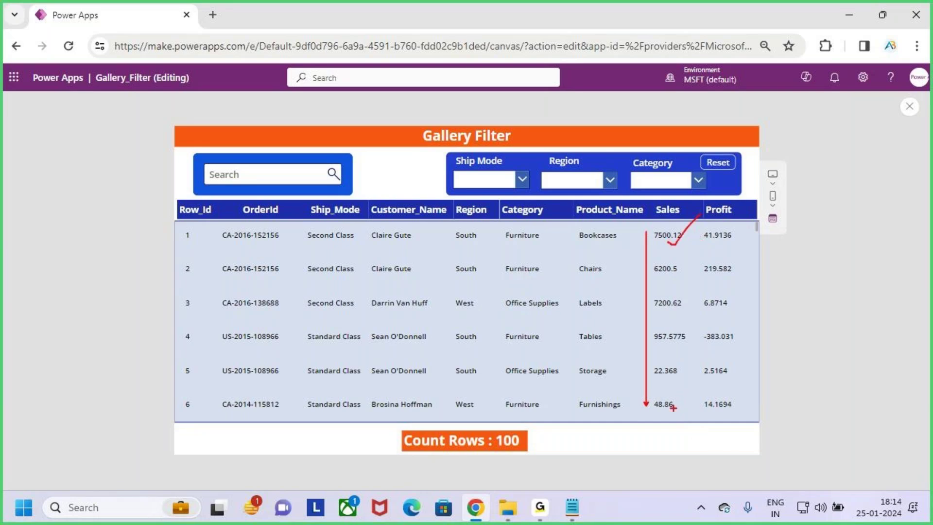
drag(681, 410, 695, 388)
key(Escape)
click(910, 108)
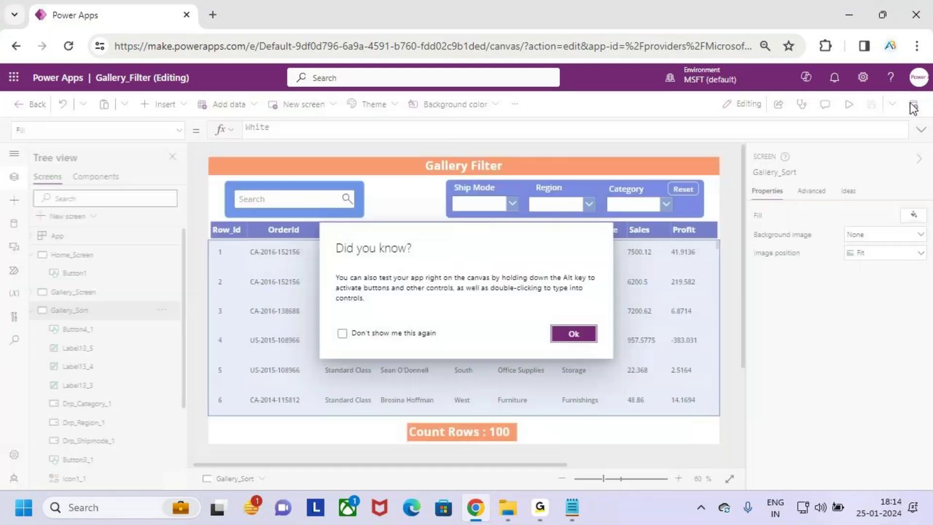
click(573, 335)
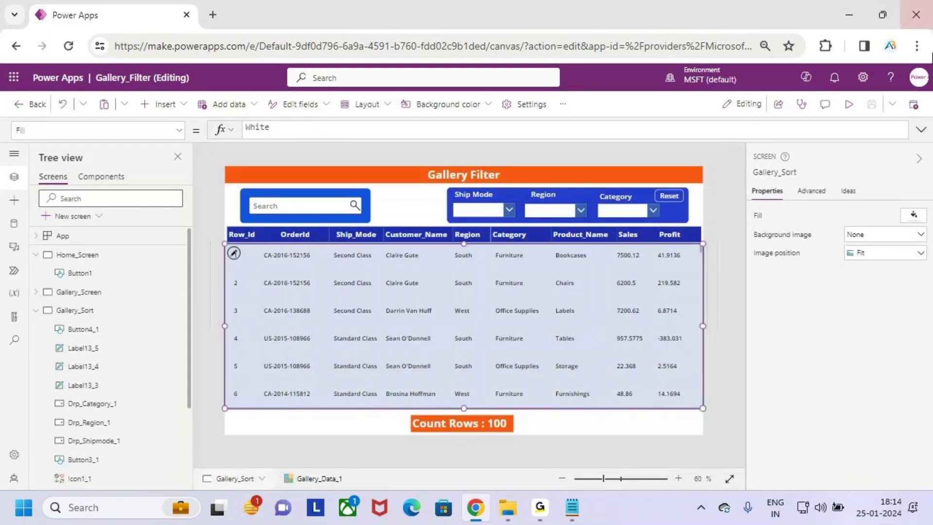
Step: Clear the Items property of the gallery on Gallery_Sort and start a SortByColumns function in its place
click(511, 311)
click(12, 132)
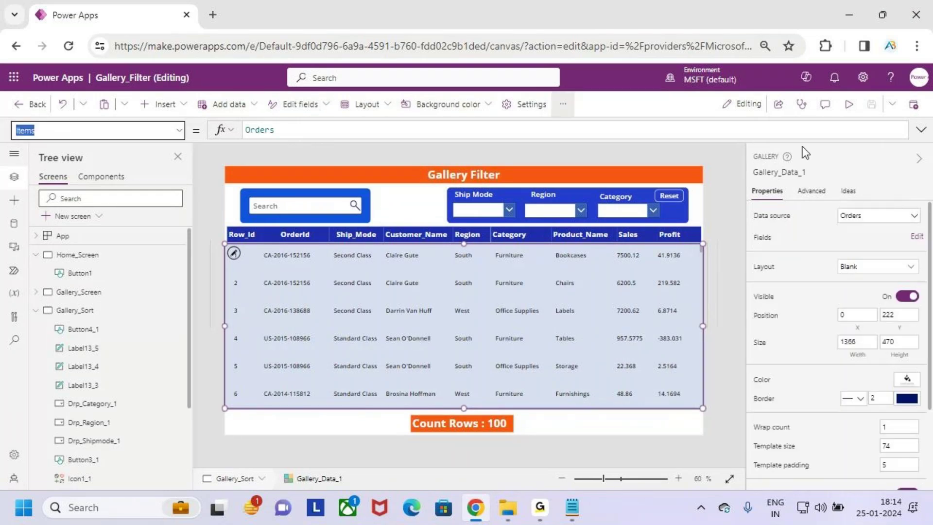
click(920, 129)
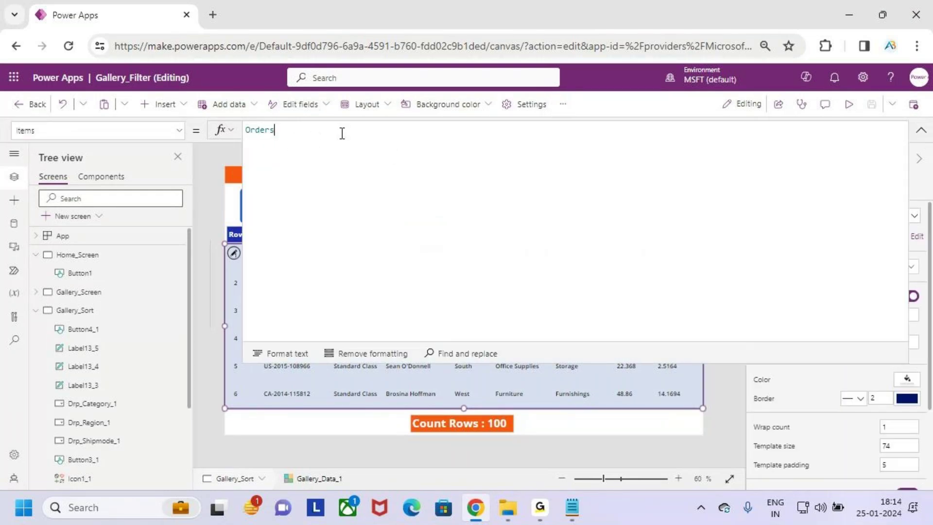
key(ctrl+a)
key(BackSpace)
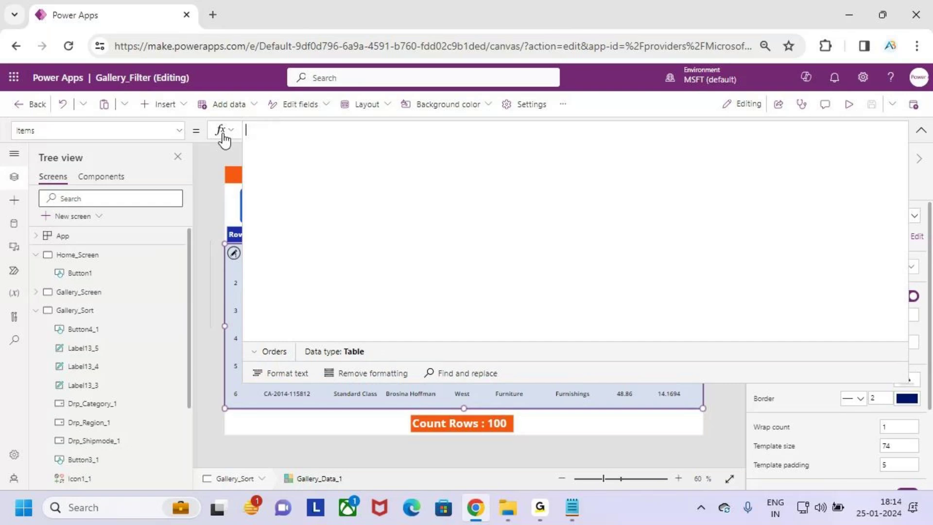
text(sort)
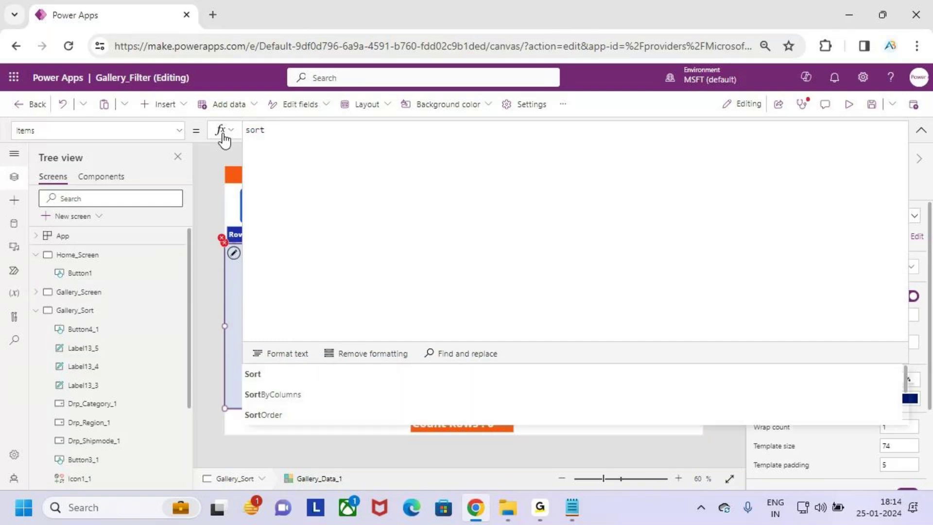
key(Down)
key(Down)
key(Tab)
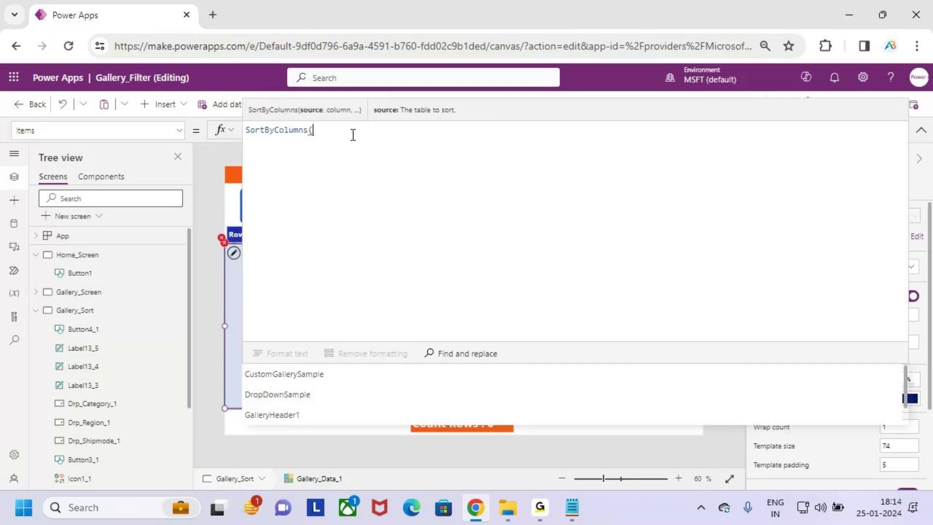
Step: Point out the source argument, then enter Orders as the table and "Sales" as the column in the SortByColumns formula
key(ctrl+2)
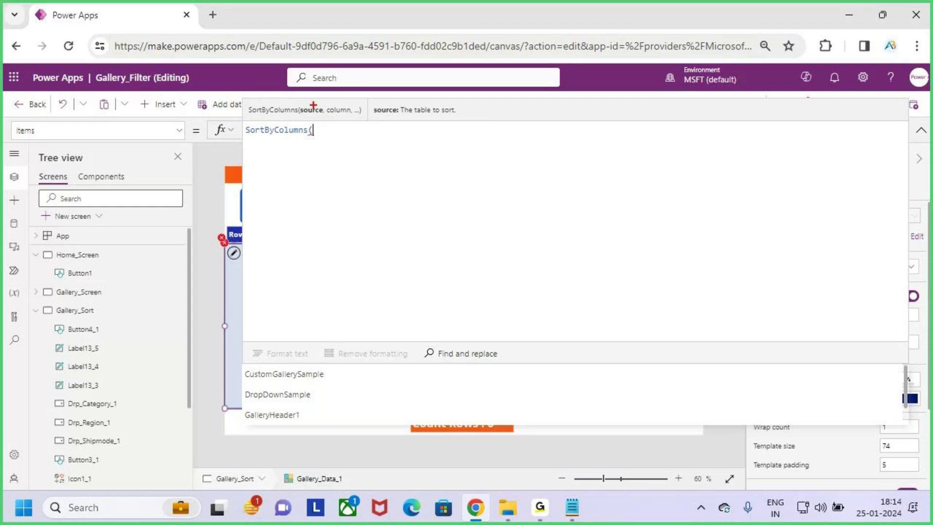
drag(313, 96, 319, 86)
key(Escape)
key(BackSpace)
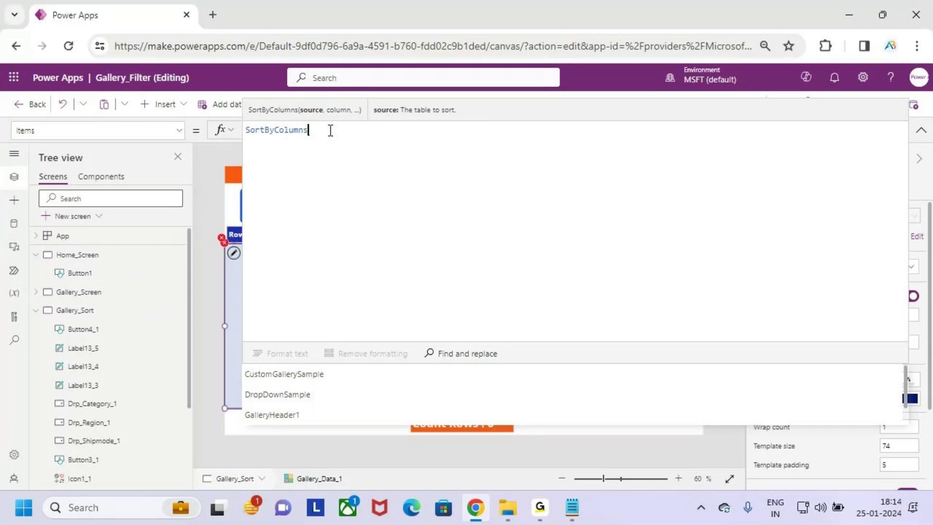
text((order)
key(Tab)
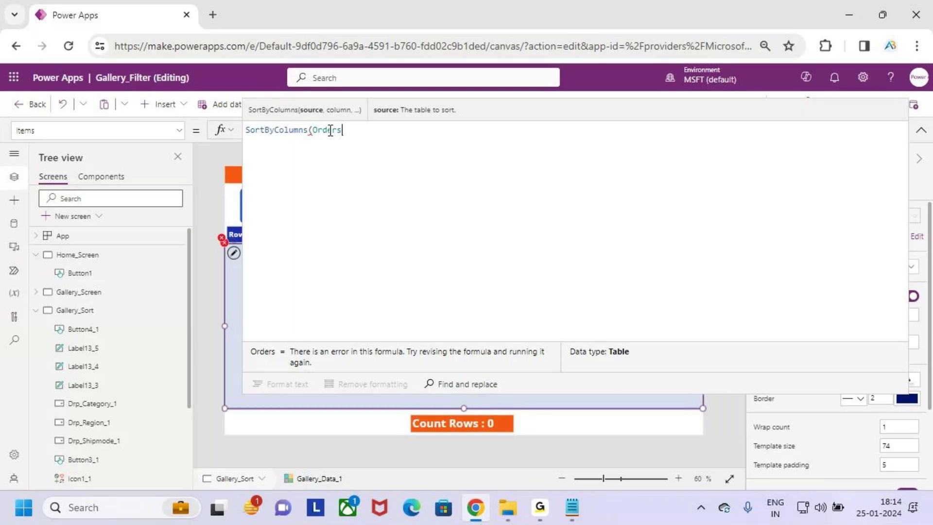
text(,)
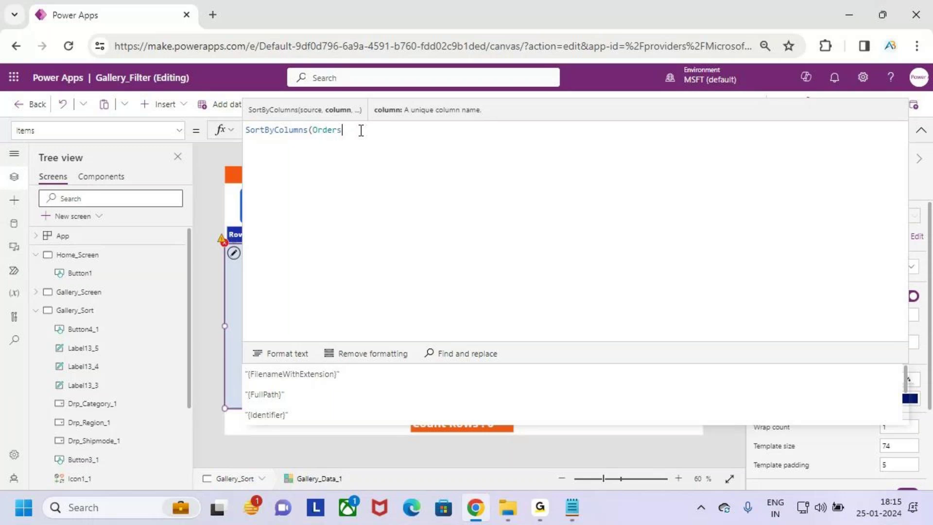
text(sales)
key(Tab)
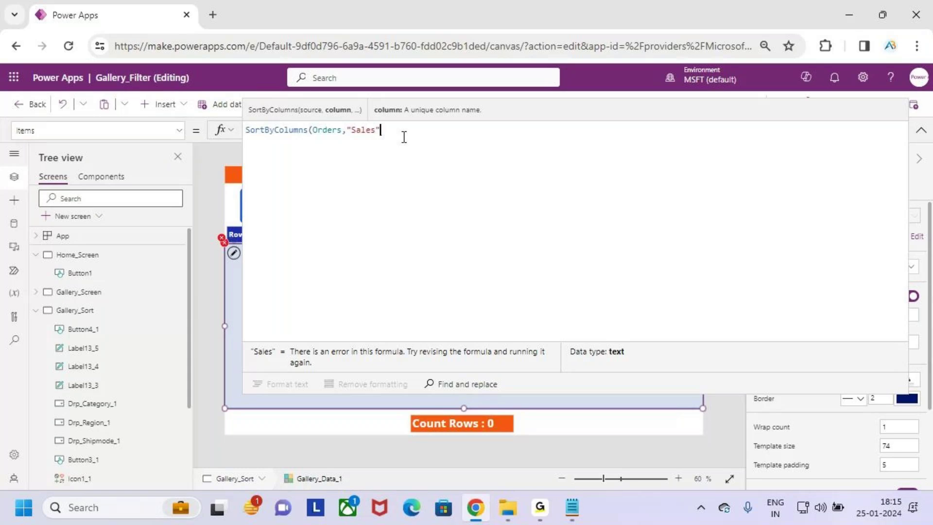
Step: Highlight the order argument, complete the SortByColumns formula with SortOrder.Descending, and collapse the formula editor
text(,)
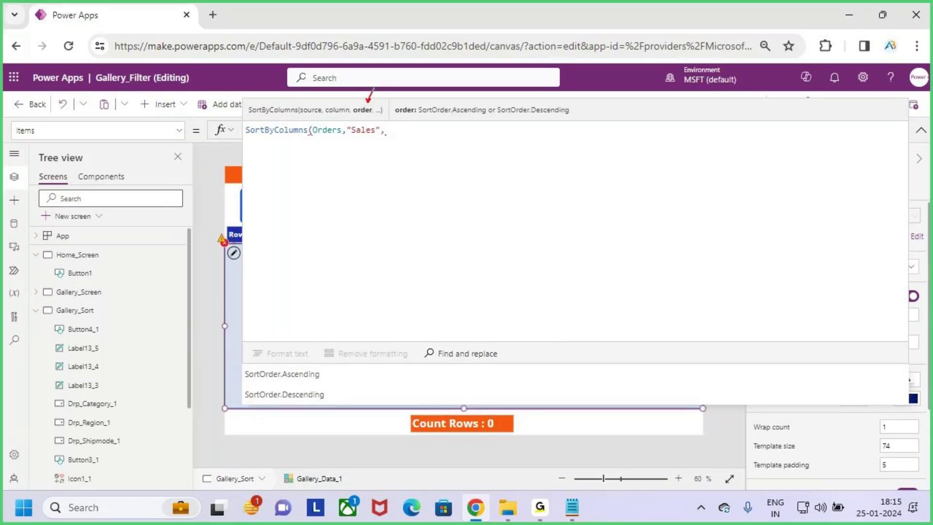
drag(425, 118, 563, 119)
key(Escape)
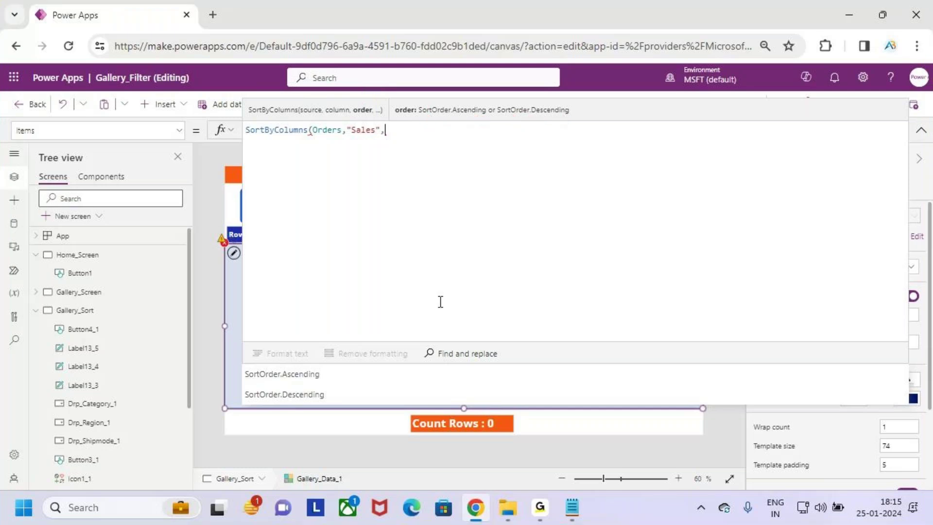
click(330, 393)
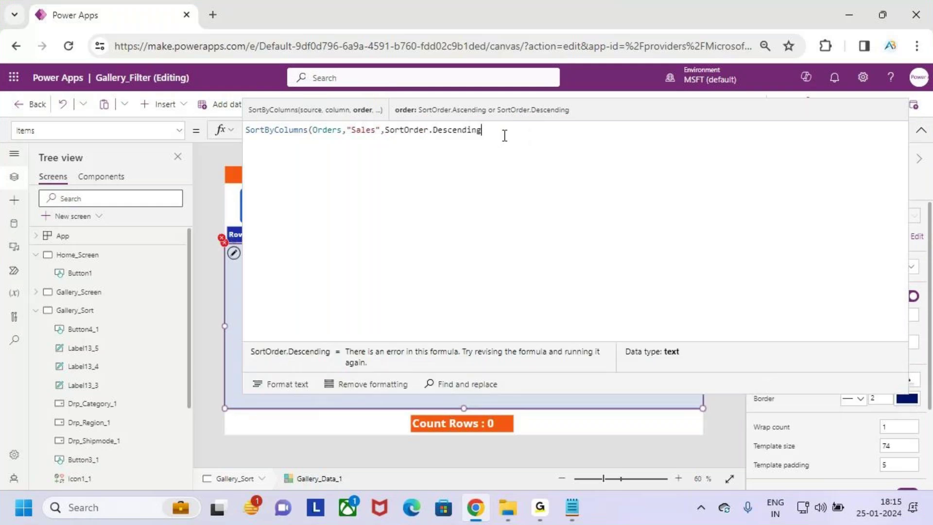
text())
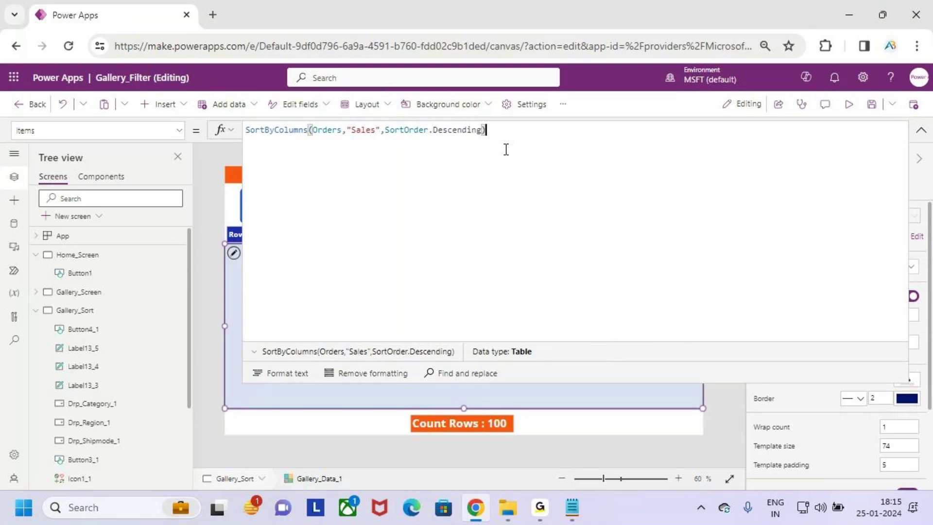
click(921, 137)
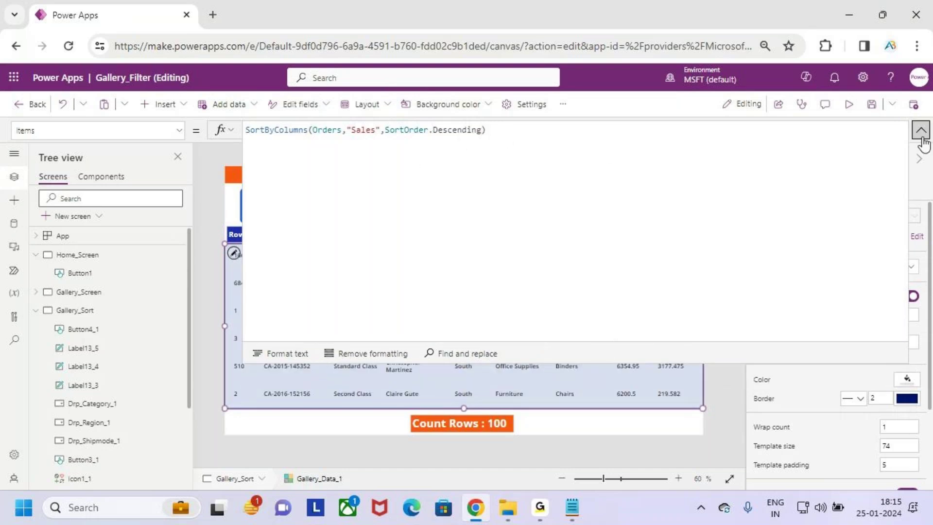
click(921, 138)
Step: Preview the Gallery_Sort screen and annotate the Sales header and its values to show the descending order
click(850, 104)
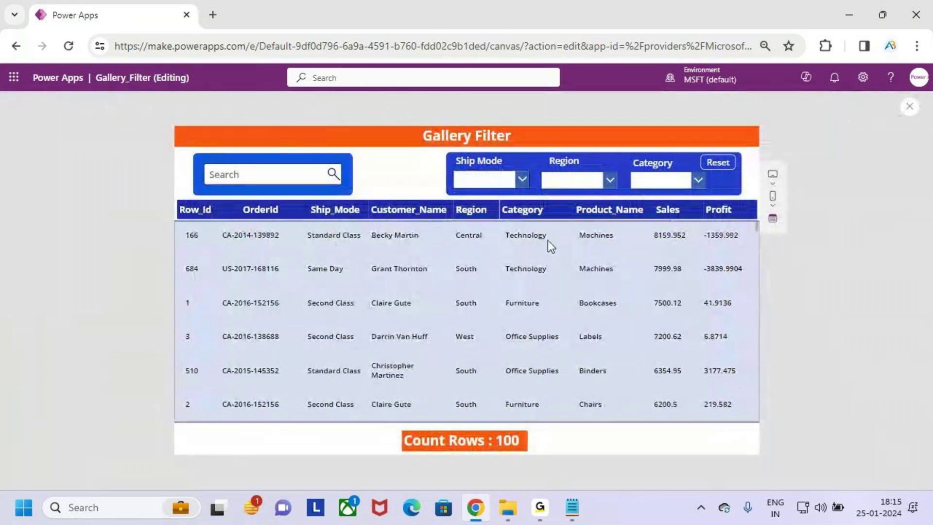
key(ctrl+2)
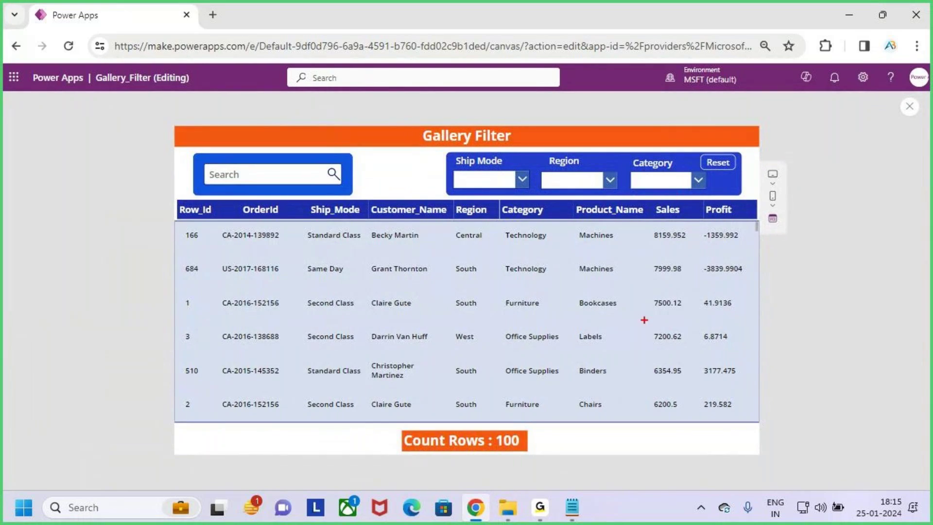
mouse_move(647, 373)
mouse_down()
mouse_move(646, 406)
mouse_move(645, 224)
mouse_move(696, 219)
mouse_up()
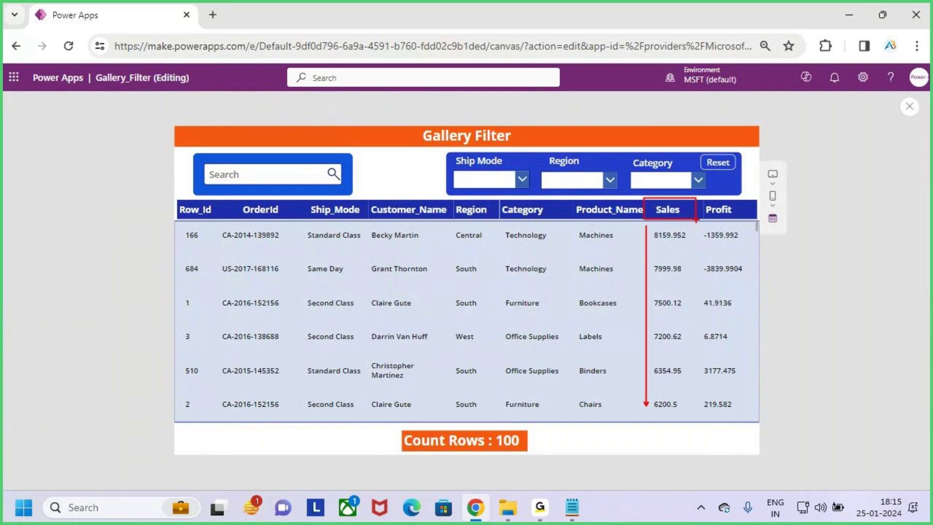
drag(668, 172, 662, 189)
key(Escape)
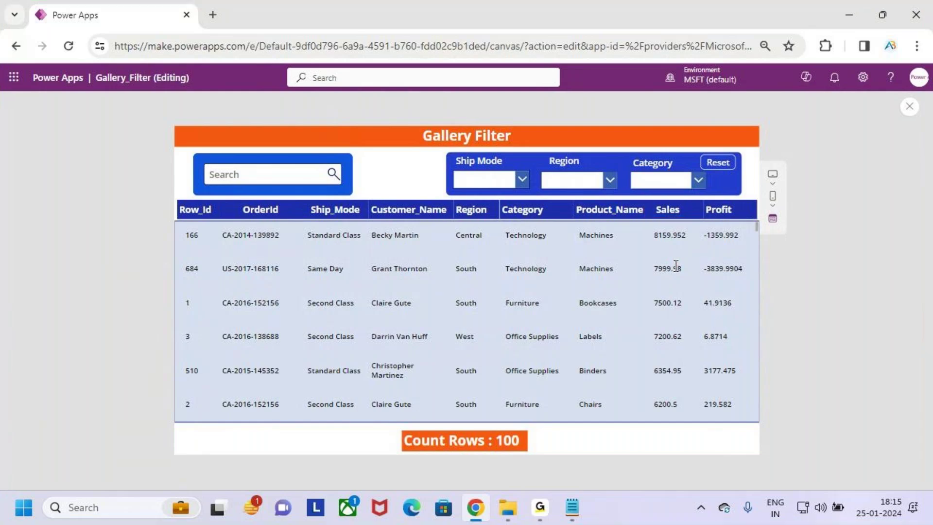
Step: Mark the Sales values of the first five rows one by one with temporary annotations
key(ctrl+2)
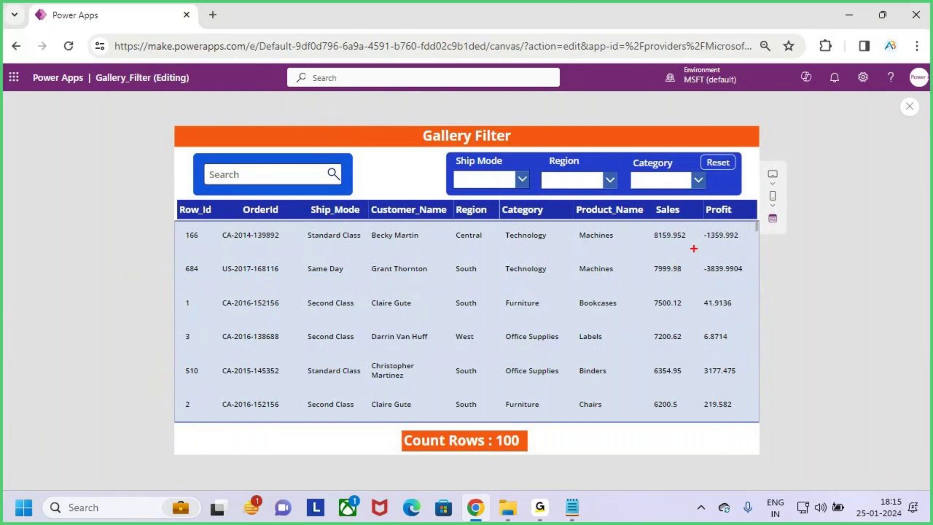
drag(701, 226, 698, 216)
drag(692, 271, 695, 264)
drag(679, 303, 697, 289)
drag(679, 336, 693, 326)
drag(678, 373, 695, 354)
key(Escape)
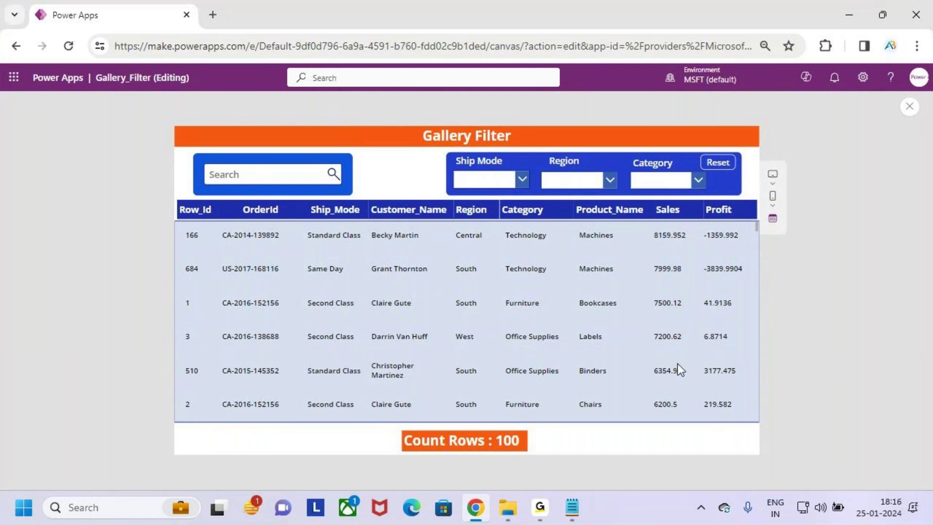
Step: Outline all visible gallery rows, circle the Sales header and draw a downward arrow beside its values
key(ctrl+2)
drag(173, 220, 744, 416)
drag(654, 201, 685, 196)
drag(631, 235, 650, 383)
drag(625, 370, 653, 385)
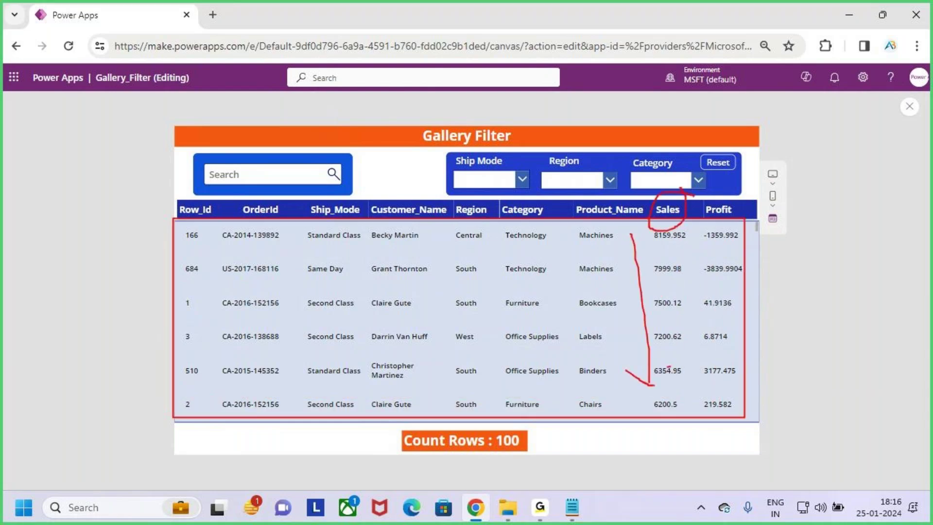
key(Escape)
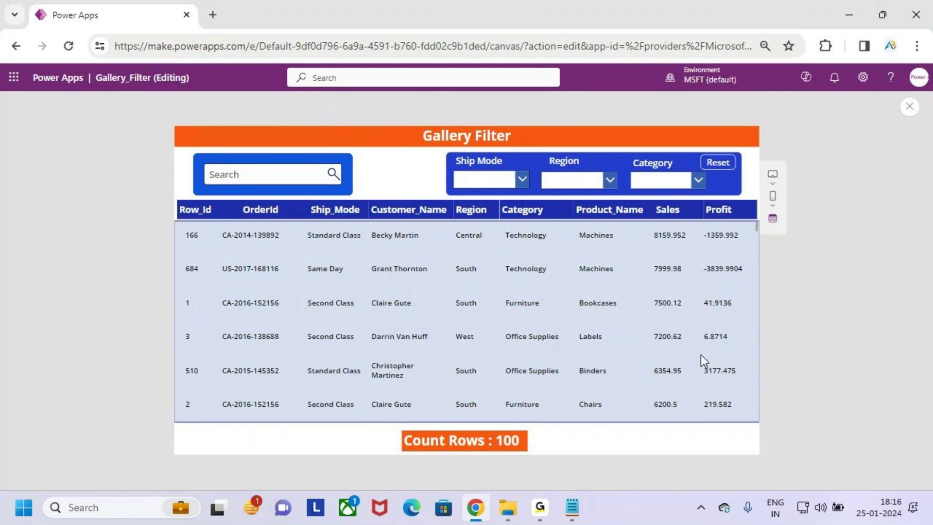
Step: Check the Sales values further down the gallery, then outline the rows and sketch over them to explain the sorting
scroll(700, 354, down, 3)
scroll(664, 325, down, 1)
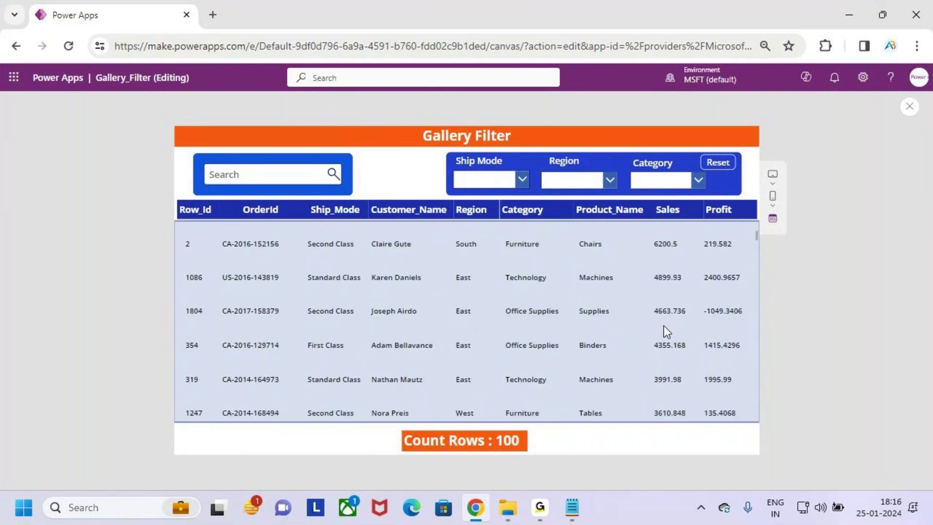
scroll(674, 328, down, 2)
scroll(675, 328, down, 5)
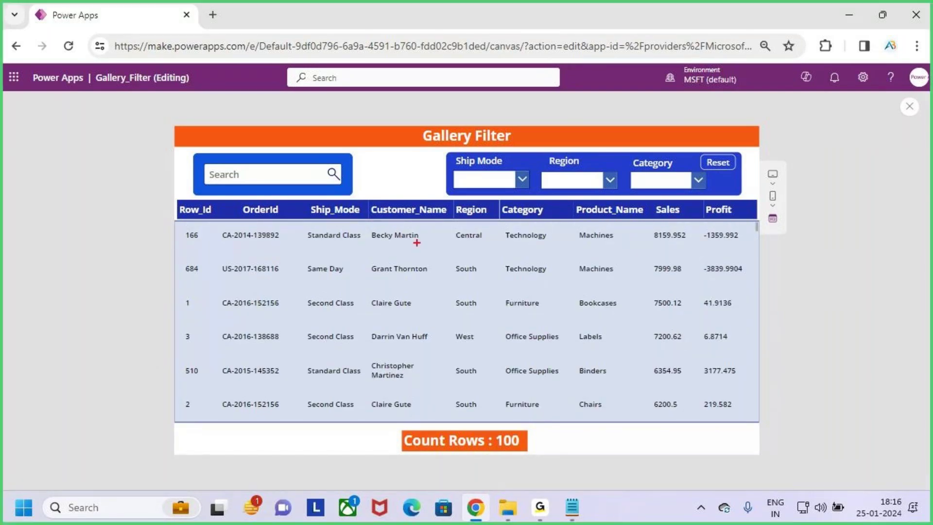
mouse_move(178, 221)
mouse_down()
mouse_move(730, 400)
mouse_move(760, 424)
mouse_up()
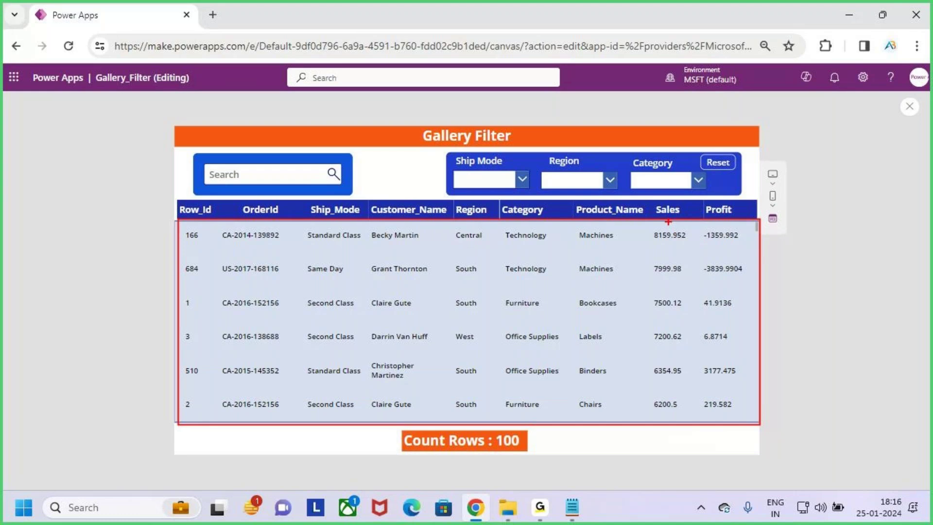
mouse_move(495, 294)
mouse_down()
mouse_move(479, 315)
mouse_move(501, 322)
mouse_move(484, 334)
mouse_up()
mouse_move(529, 303)
mouse_down()
mouse_move(547, 318)
mouse_move(572, 306)
mouse_move(583, 339)
mouse_up()
drag(571, 326, 599, 318)
drag(616, 280, 621, 332)
mouse_move(624, 314)
mouse_down()
mouse_move(632, 309)
mouse_move(636, 326)
mouse_up()
key(Escape)
Step: Draw an upward arrow beside the Sales values, then close the preview and dismiss the testing tip
key(ctrl+2)
drag(648, 402, 643, 235)
key(Escape)
key(Escape)
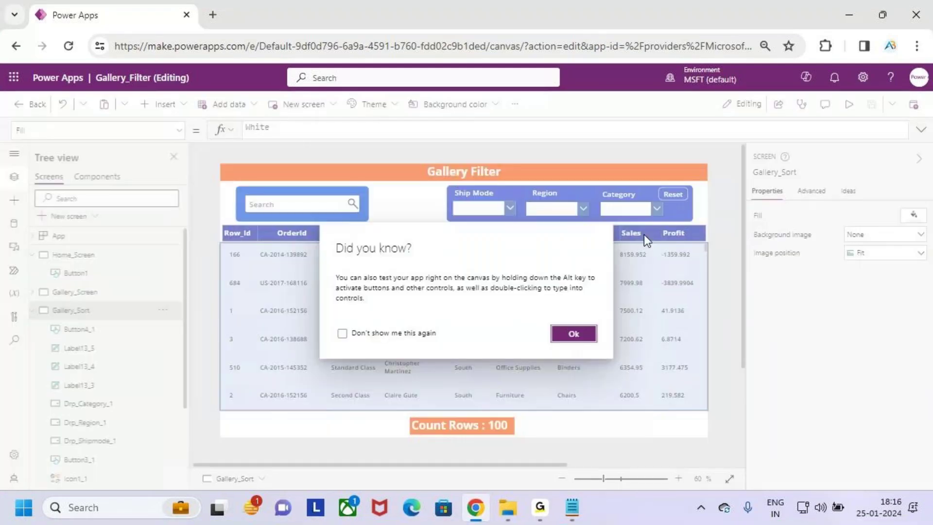
click(573, 335)
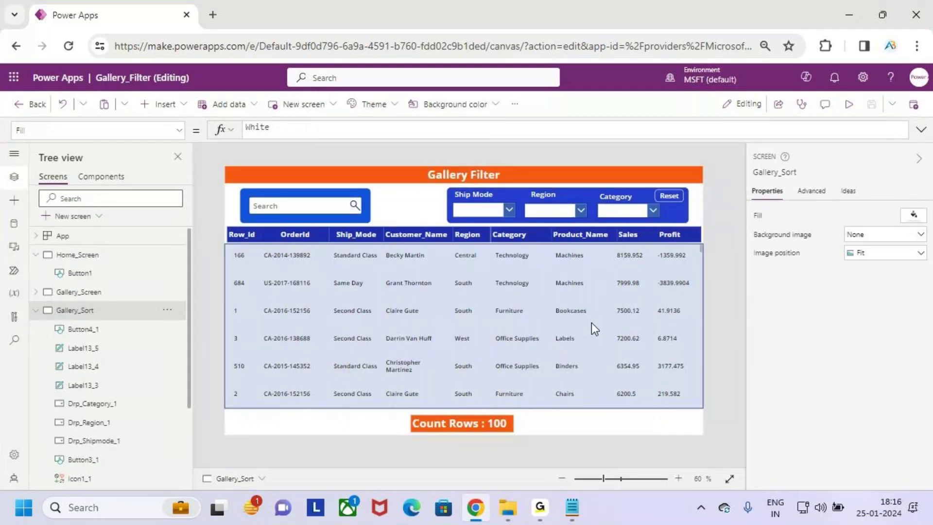
Step: Preview the screen again and sketch curved arrows around the Sales values to contrast the two sort directions
click(848, 104)
key(ctrl+2)
mouse_move(689, 426)
mouse_down()
mouse_move(745, 323)
mouse_move(723, 233)
mouse_move(585, 313)
mouse_move(672, 422)
mouse_move(642, 455)
mouse_up()
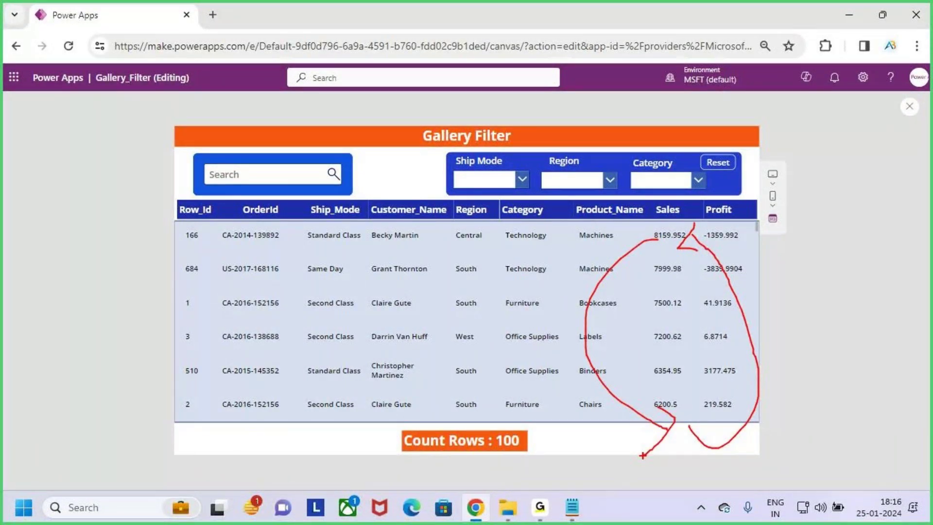
key(Escape)
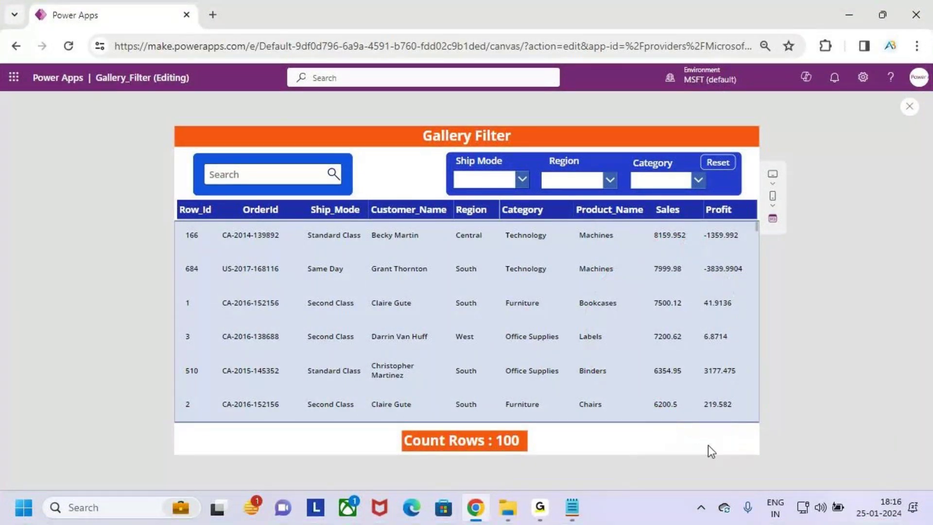
Step: Circle the Sales column header, then exit the preview and dismiss the testing tip
key(ctrl+2)
drag(680, 199, 678, 213)
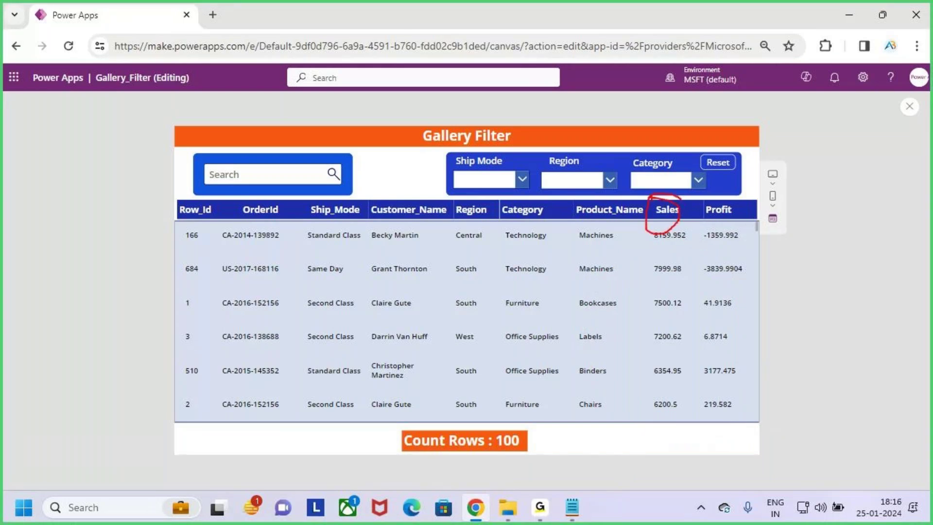
key(Escape)
click(915, 107)
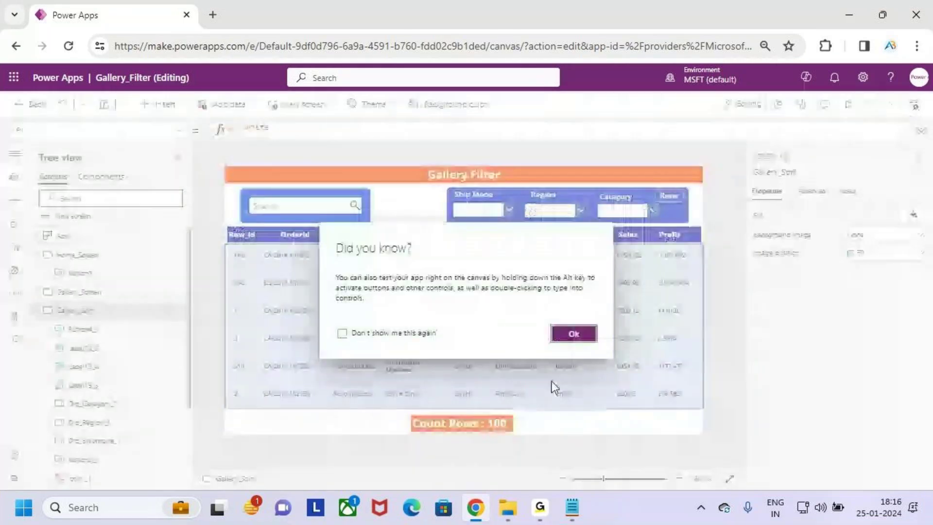
click(576, 337)
Step: Change the sort order in the gallery's Items formula to SortOrder.Ascending
click(599, 358)
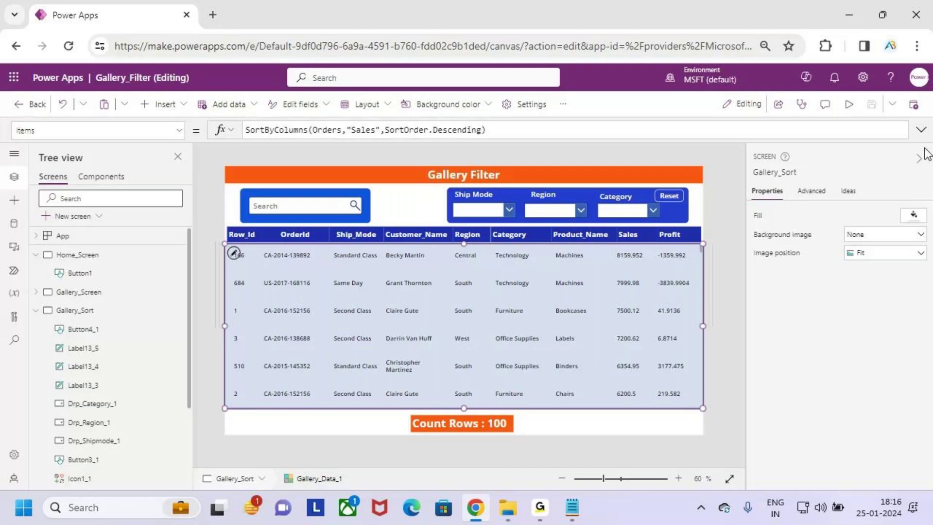
click(920, 129)
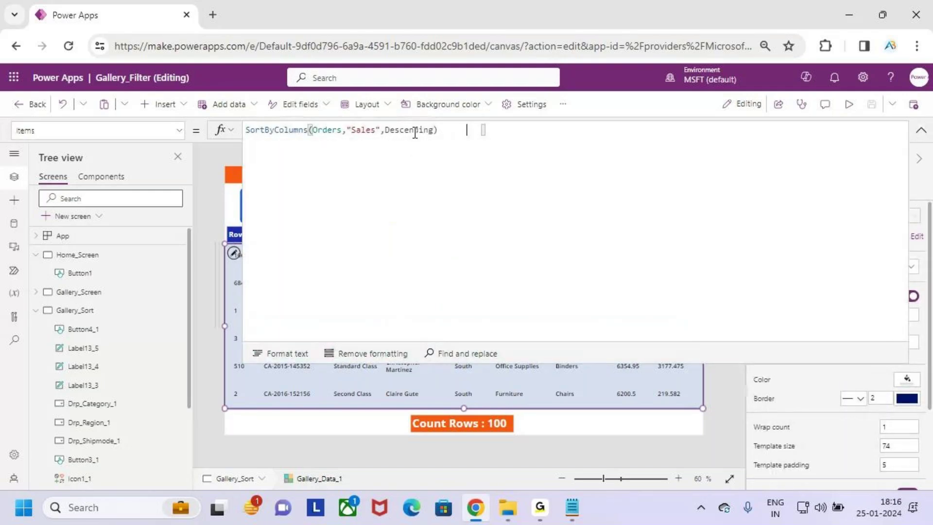
double_click(461, 131)
text(asc)
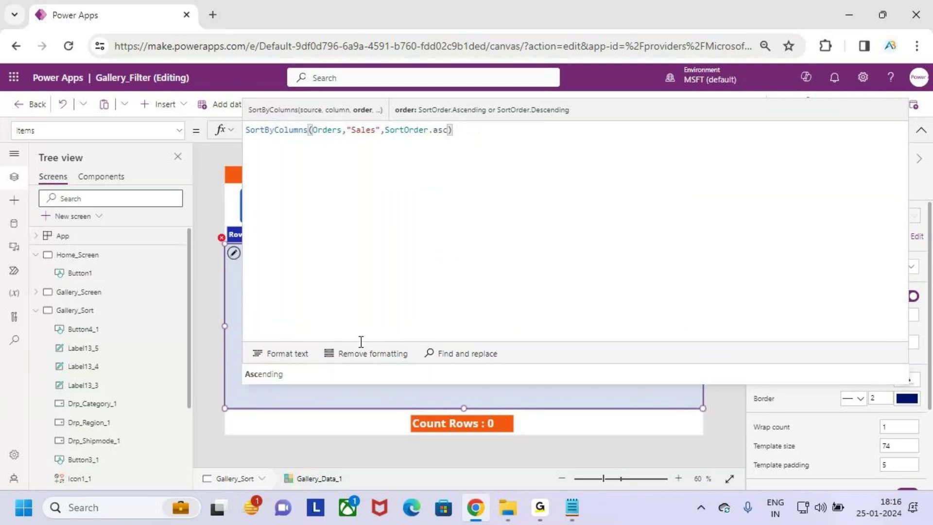
click(377, 377)
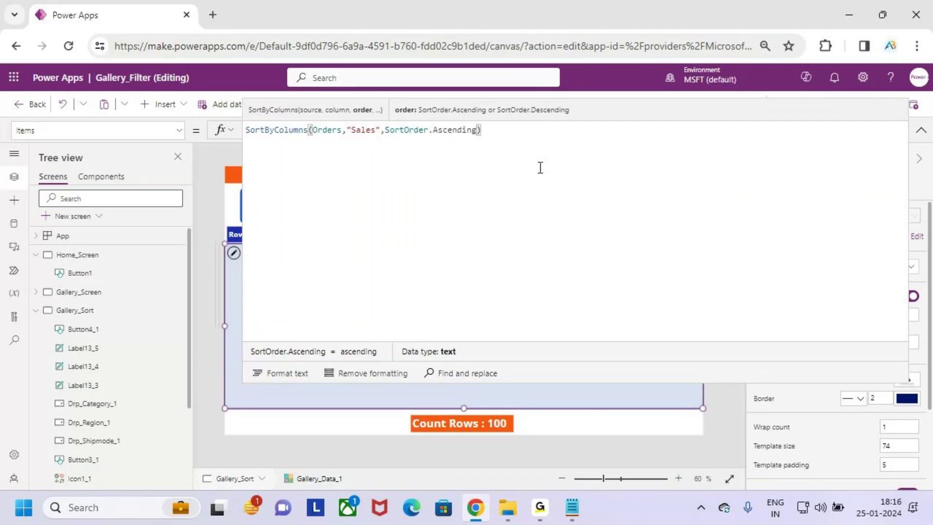
click(920, 131)
Step: Preview the screen, mark the Sales values with an upward arrow and outline the rows, then exit the preview and dismiss the testing tip
click(874, 104)
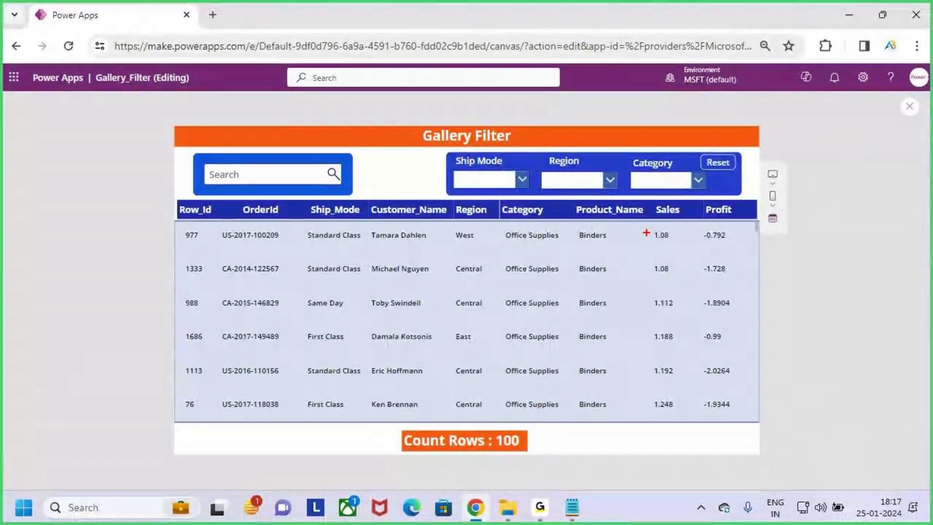
mouse_move(634, 238)
mouse_down()
mouse_move(649, 401)
mouse_move(638, 415)
mouse_up()
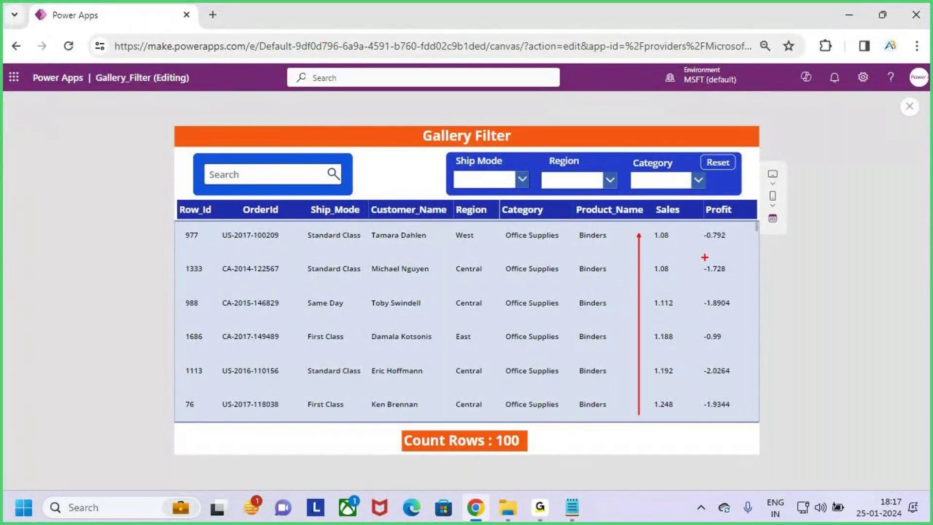
mouse_move(164, 219)
mouse_down()
mouse_move(644, 392)
mouse_move(763, 423)
mouse_up()
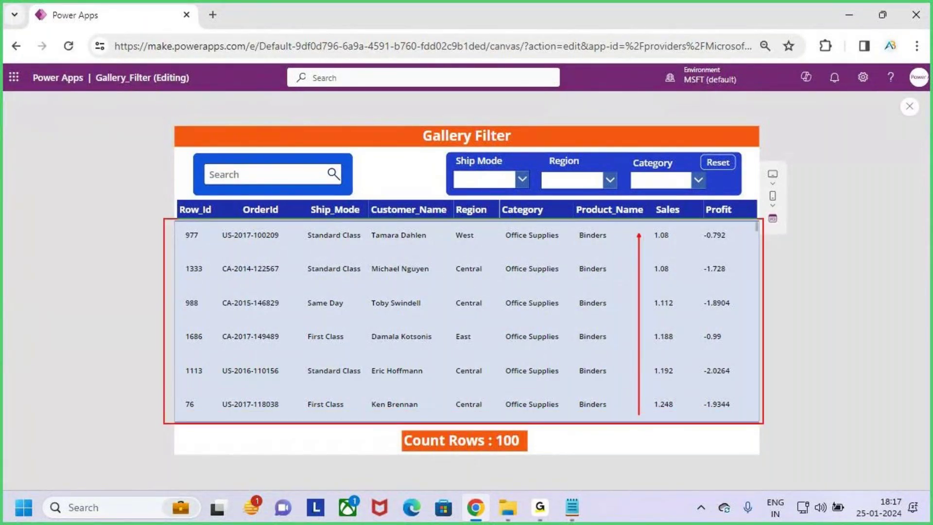
mouse_move(684, 219)
mouse_down()
mouse_move(653, 224)
mouse_move(680, 212)
mouse_up()
drag(662, 178, 662, 201)
key(Escape)
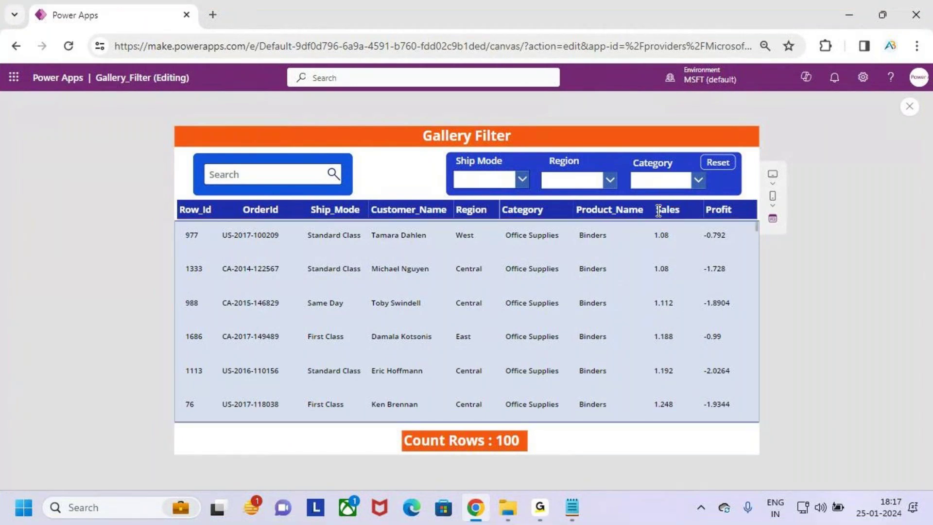
click(910, 106)
click(559, 328)
Step: Set the sort order in the gallery's SortByColumns formula to SortOrder.Descending
click(920, 130)
click(493, 132)
double_click(457, 130)
text(desc)
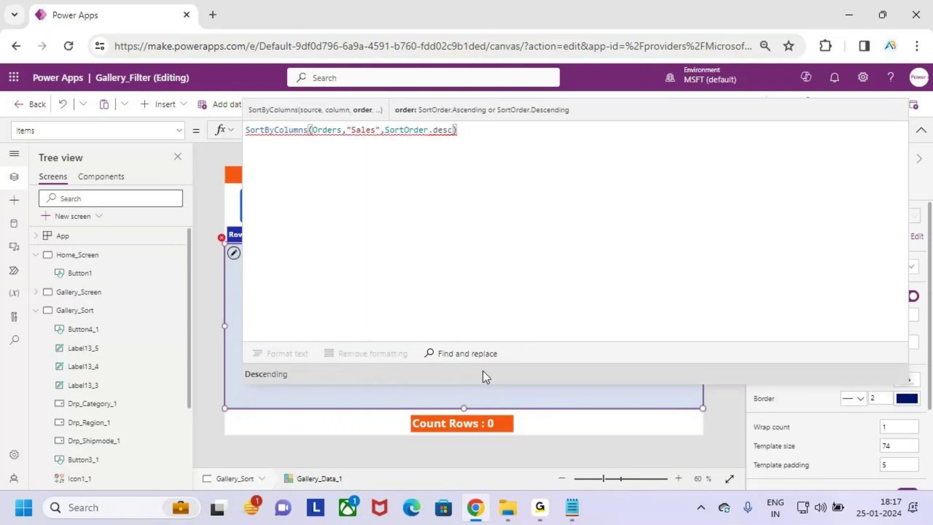
click(483, 374)
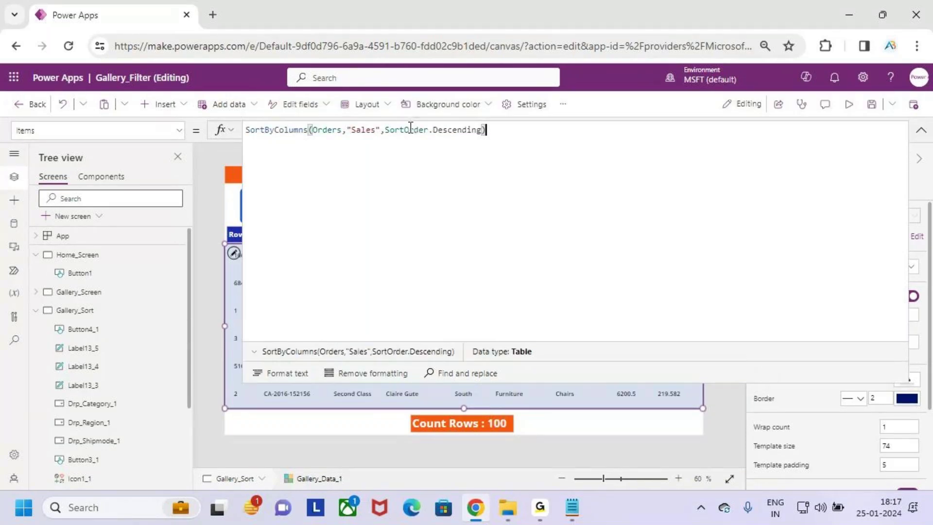
click(921, 136)
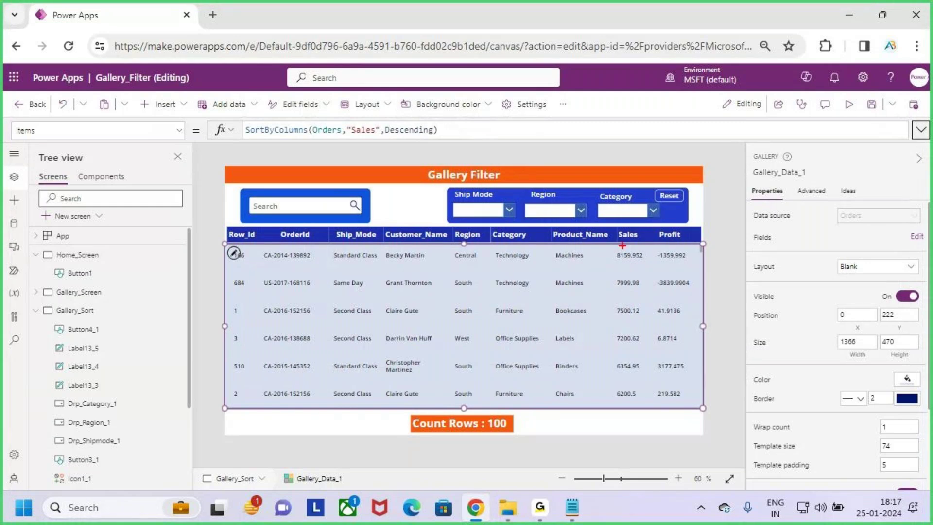
Step: Switch to the Notepad notes and highlight the Sort By Columns heading and its single or multiple columns wording, then return to Power Apps
click(572, 507)
click(63, 233)
drag(46, 232, 202, 231)
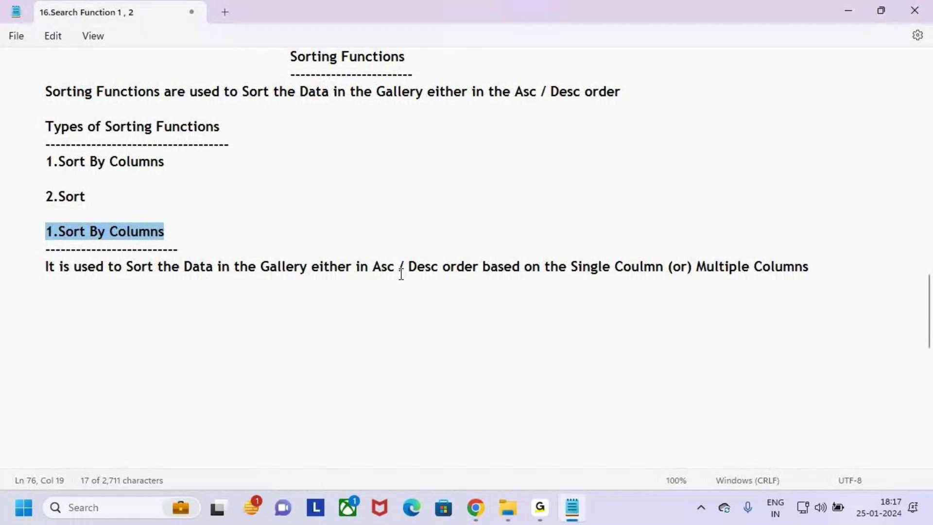
drag(571, 268, 811, 270)
click(816, 270)
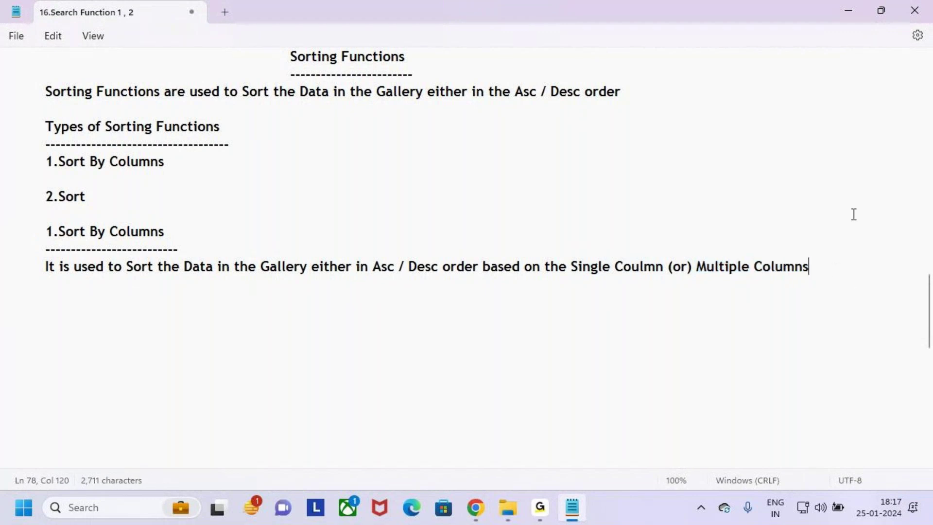
click(705, 370)
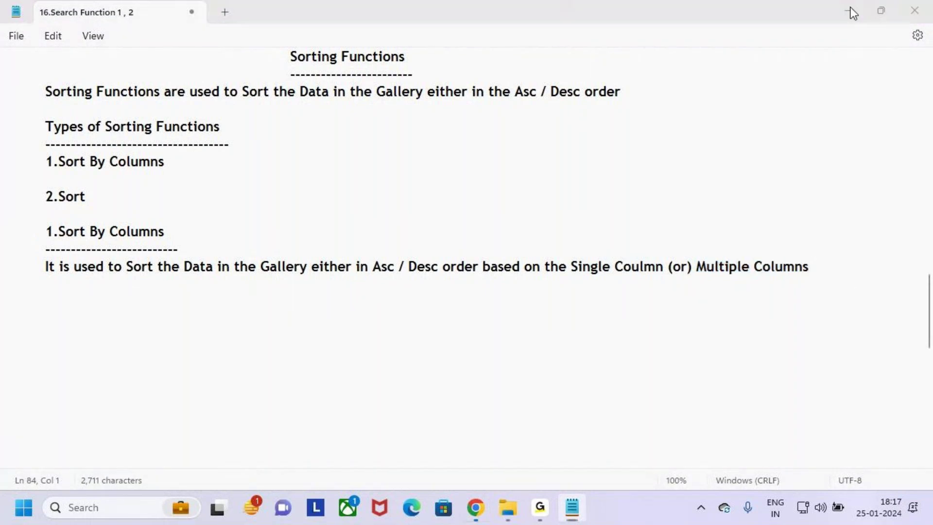
click(851, 12)
Step: Expand the gallery's Items formula and mark its "Sales" argument with a box and an arrow, then clear the marks
click(462, 142)
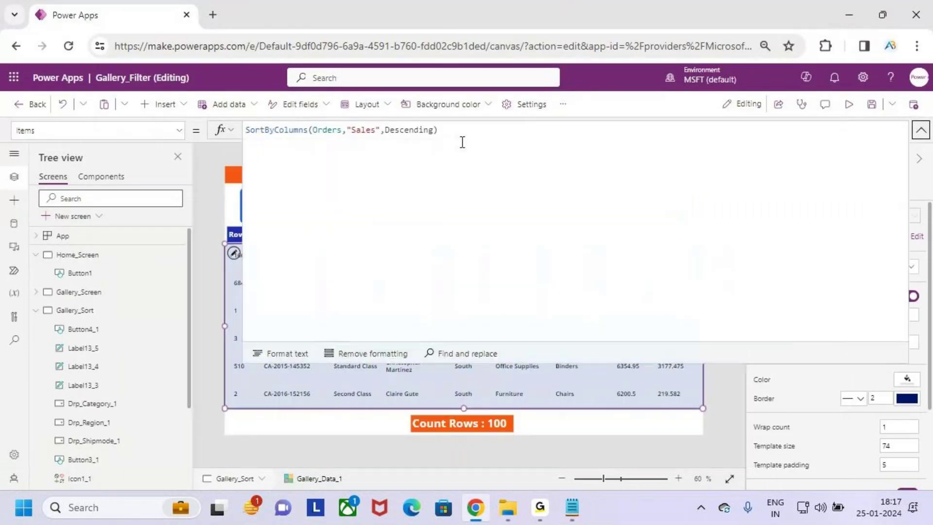
key(ctrl+a)
text(SortByColumns(Orders,"Sales",SortOrder.Descending))
drag(342, 122, 387, 142)
drag(372, 100, 371, 115)
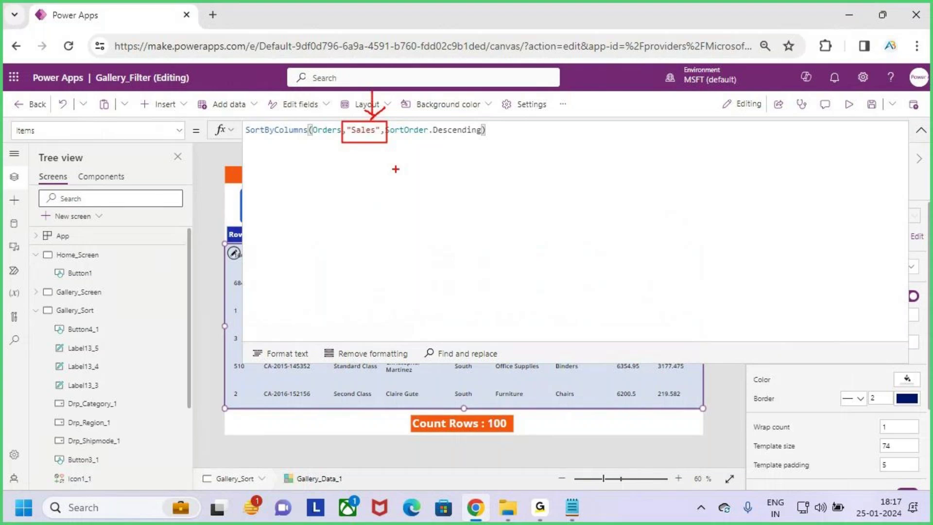
key(Escape)
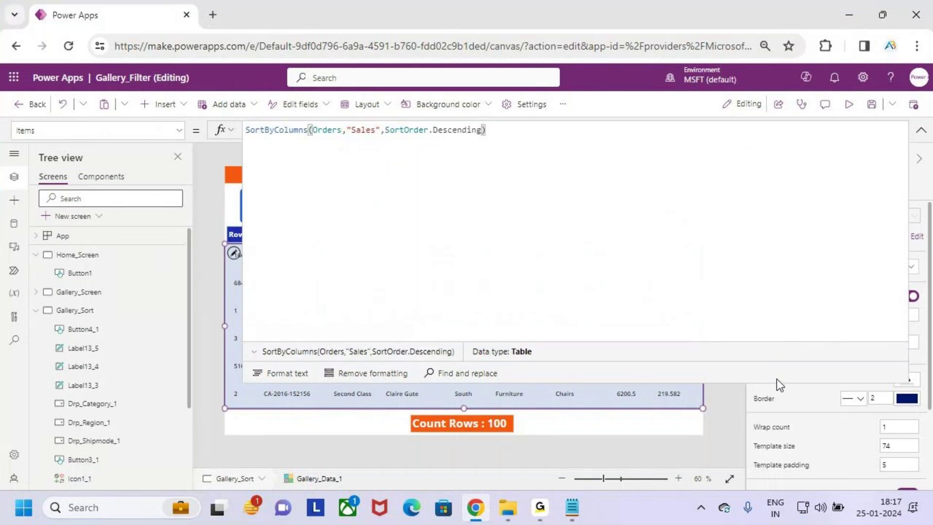
Step: Shrink the expanded formula area and outline the Sales and Customer_Name columns with arrows at their headers, then clear the marks
drag(776, 383, 759, 159)
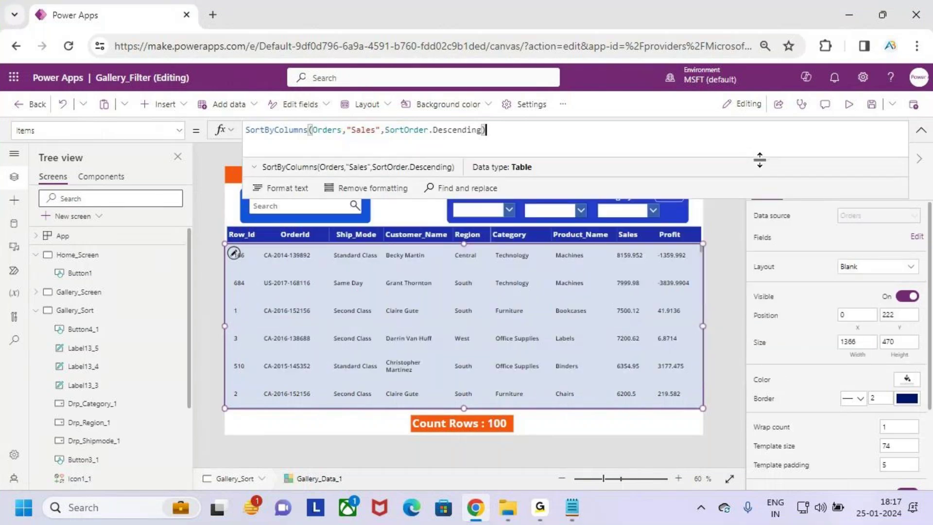
key(ctrl+2)
drag(607, 223, 653, 422)
mouse_move(380, 224)
mouse_down()
mouse_move(425, 251)
mouse_move(449, 418)
mouse_up()
drag(418, 200, 420, 231)
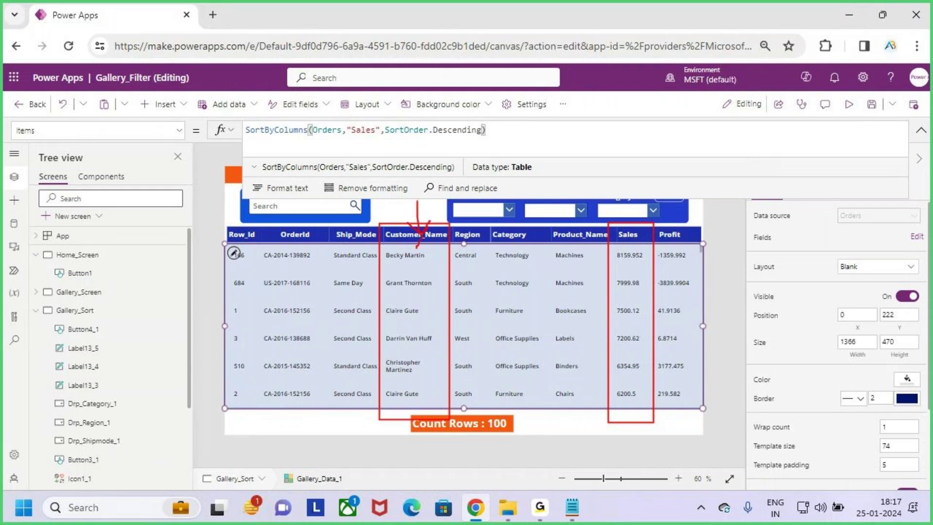
drag(628, 197, 627, 227)
drag(620, 216, 619, 245)
key(Escape)
Step: Highlight the words "Multiple Columns" in the Notepad notes, then return to Power Apps
click(572, 507)
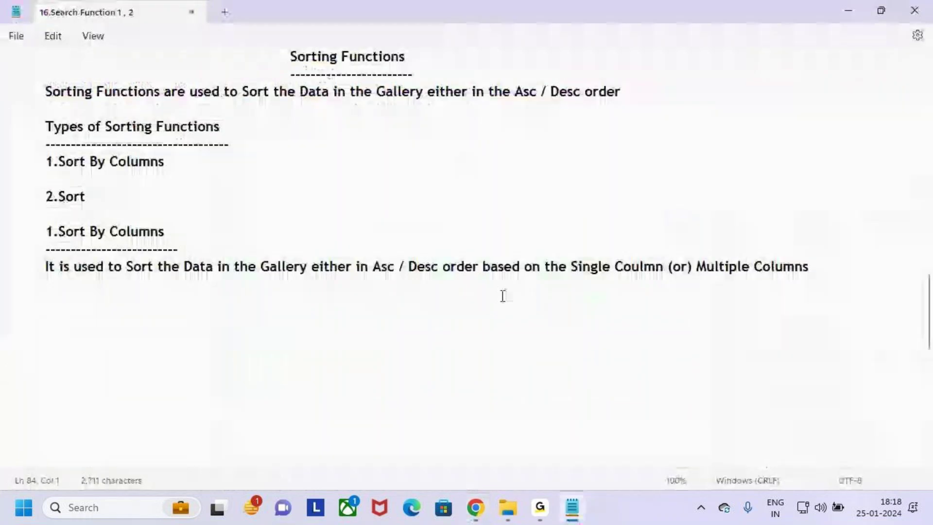
drag(696, 266, 824, 275)
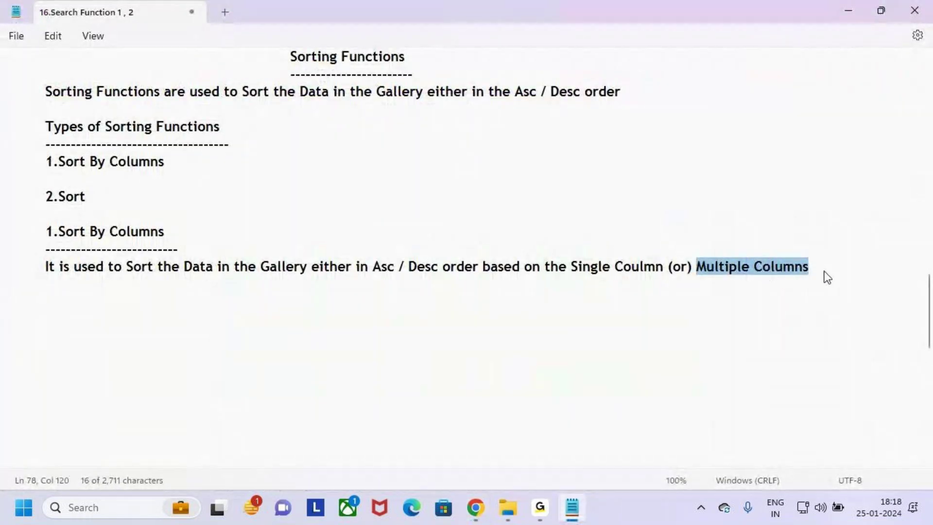
click(828, 270)
click(773, 373)
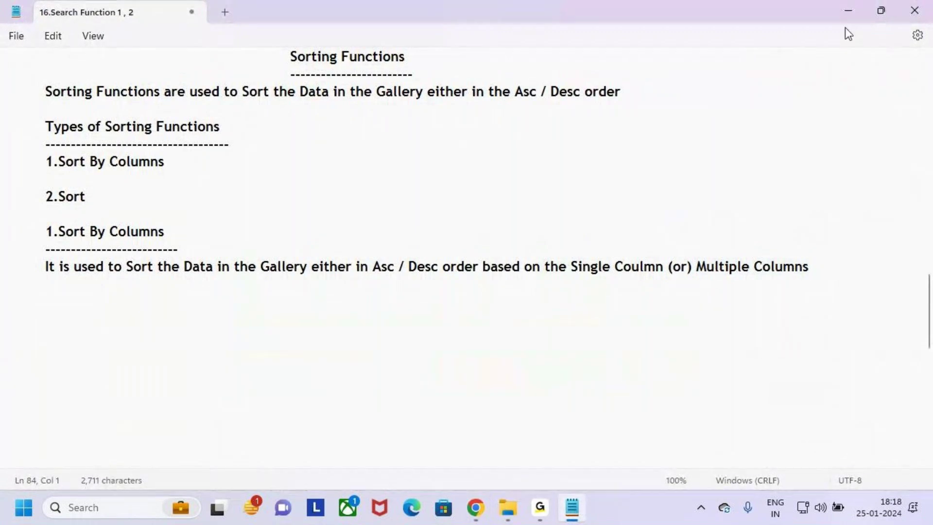
click(847, 11)
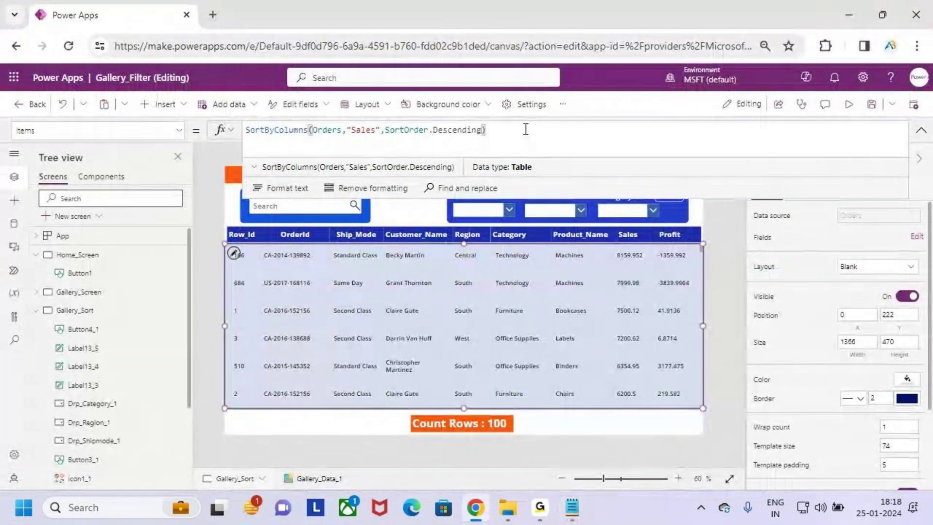
Step: Insert "Customer_Name" as the first sort column before "Sales" in the SortByColumns formula
click(348, 131)
text(u )
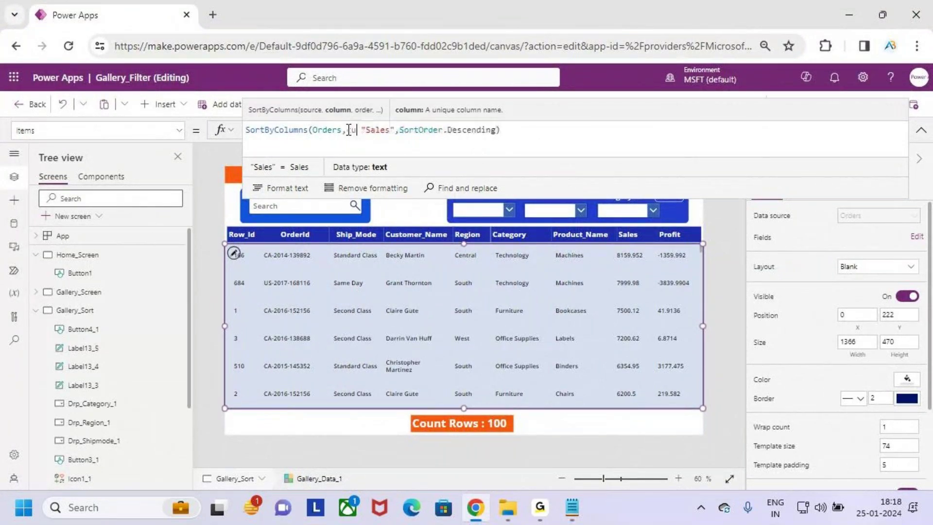
text(s)
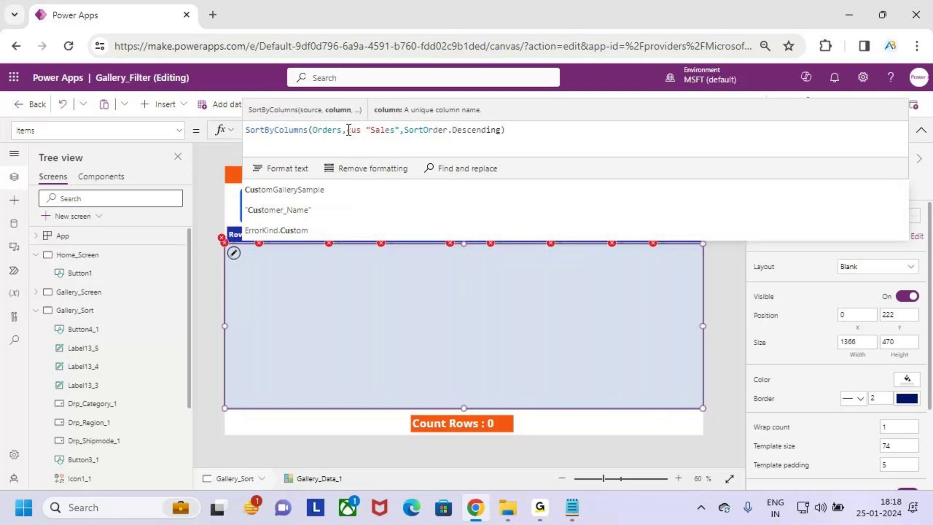
key(Down)
key(Tab)
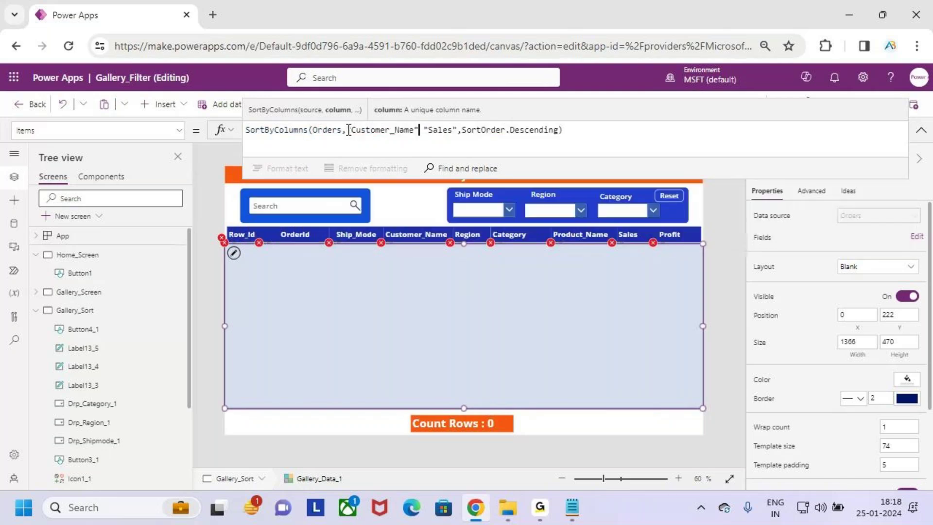
Step: Give the Customer_Name column the order SortOrder.Ascending and separate it from "Sales" with a comma
text(,asc)
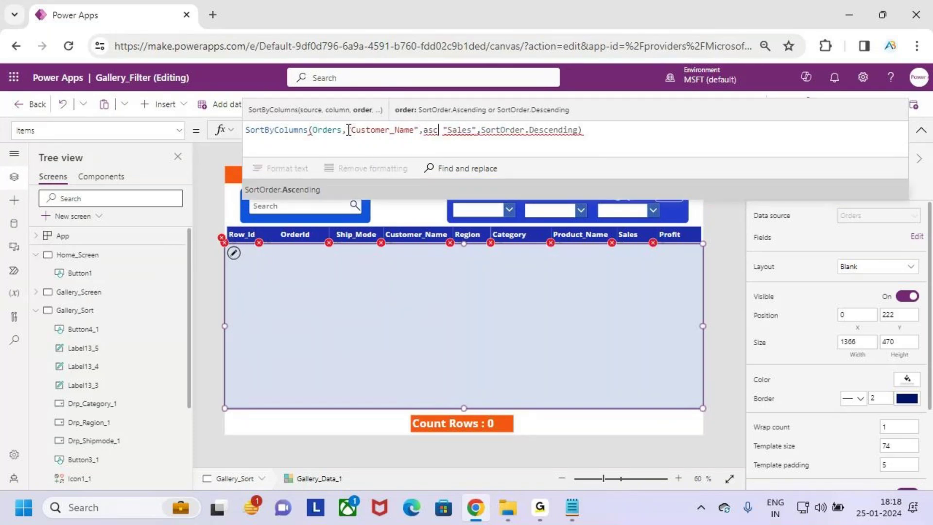
key(Tab)
key(Right)
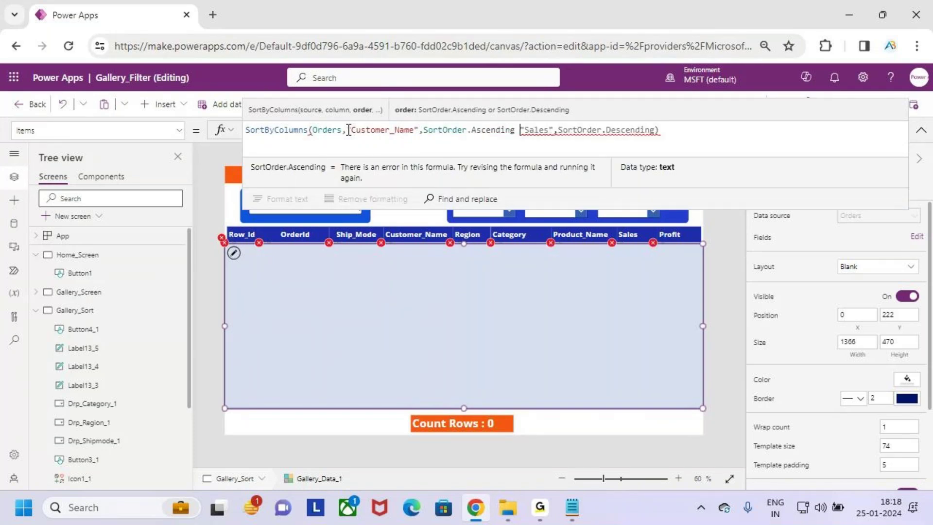
key(BackSpace)
key(BackSpace)
text(,)
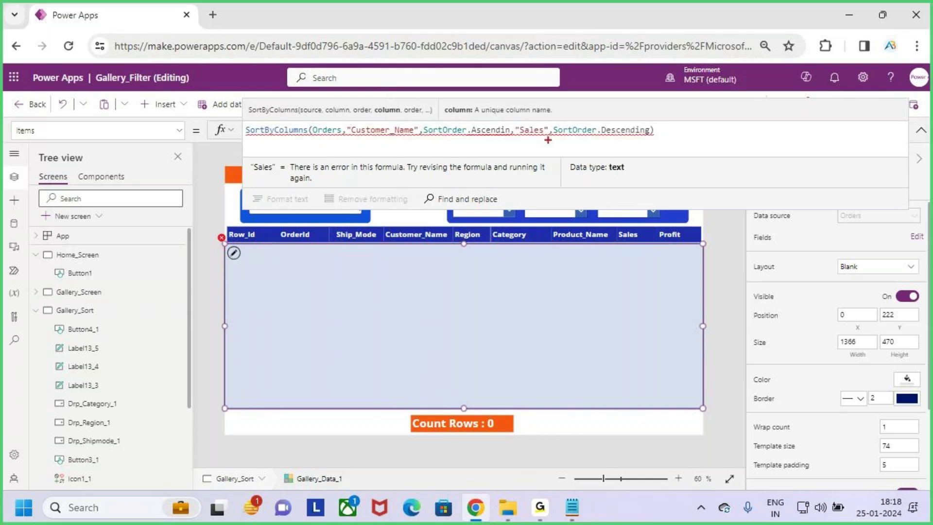
click(511, 132)
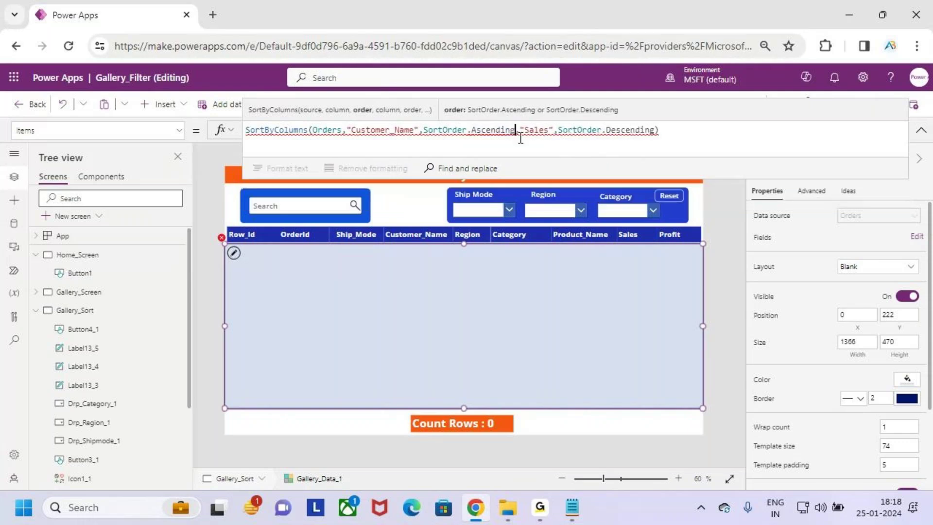
text(g)
key(End)
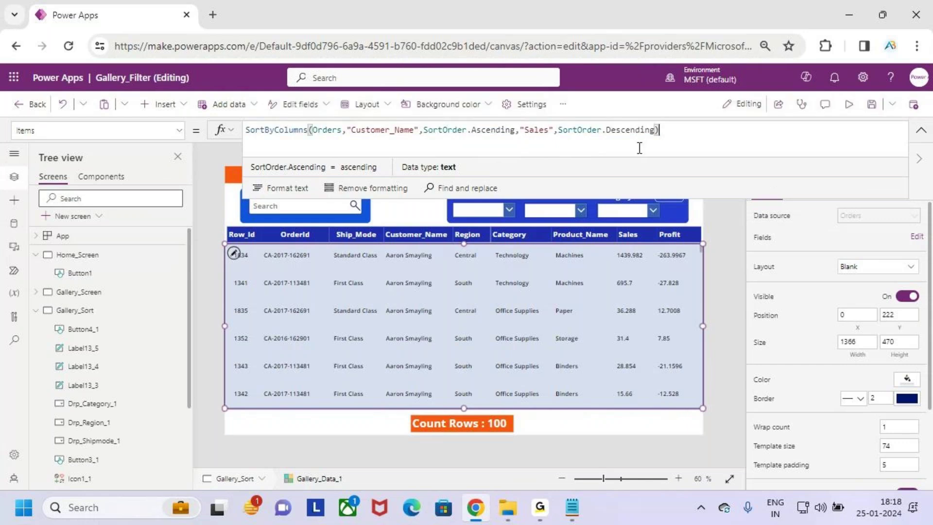
Step: Outline both column names in the formula and underline their Ascending and Descending orders, then clear the marks
key(ctrl+2)
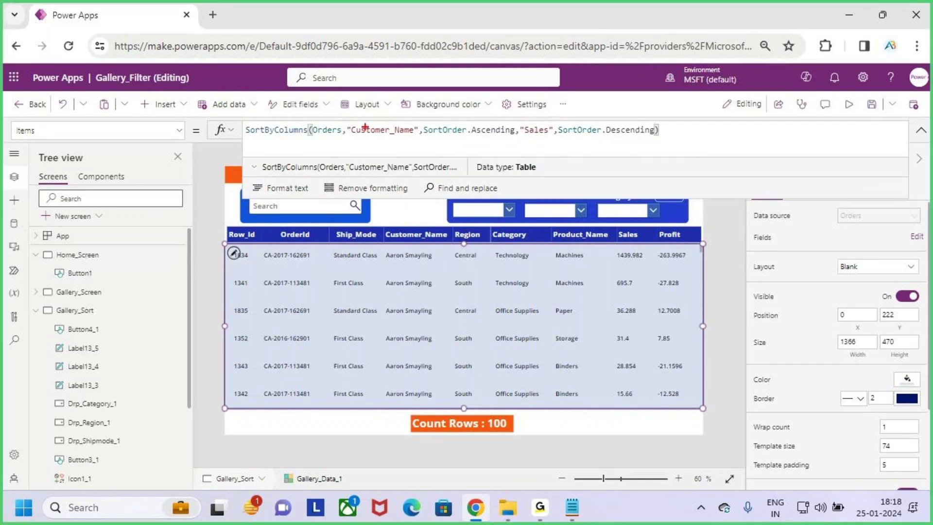
mouse_move(343, 119)
mouse_down()
mouse_move(412, 140)
mouse_move(629, 141)
mouse_up()
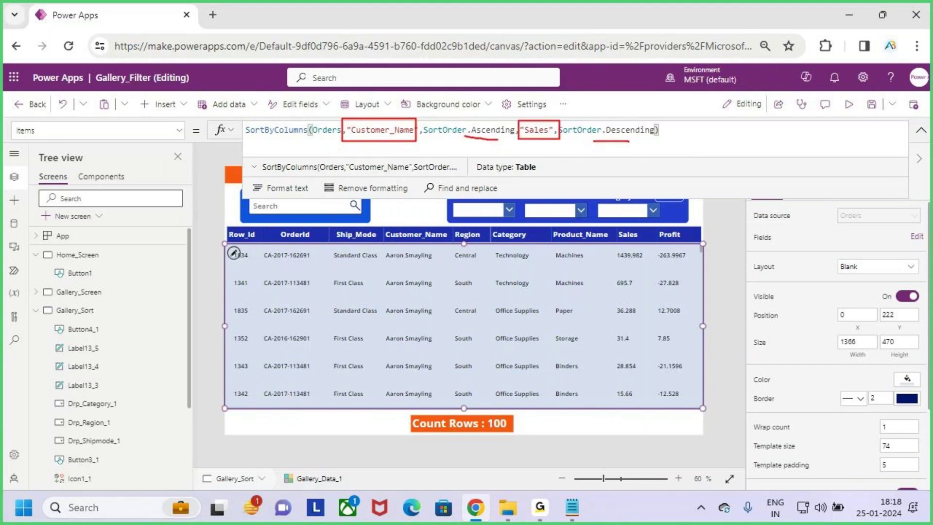
key(Escape)
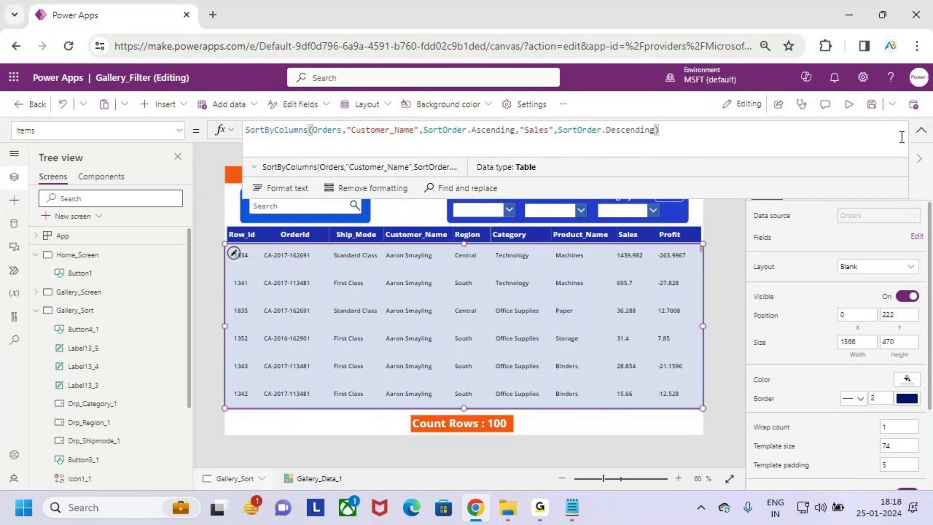
Step: Preview the app, circle the Customer_Name header and mark the customer names beneath it, then clear the marks
click(921, 130)
click(849, 105)
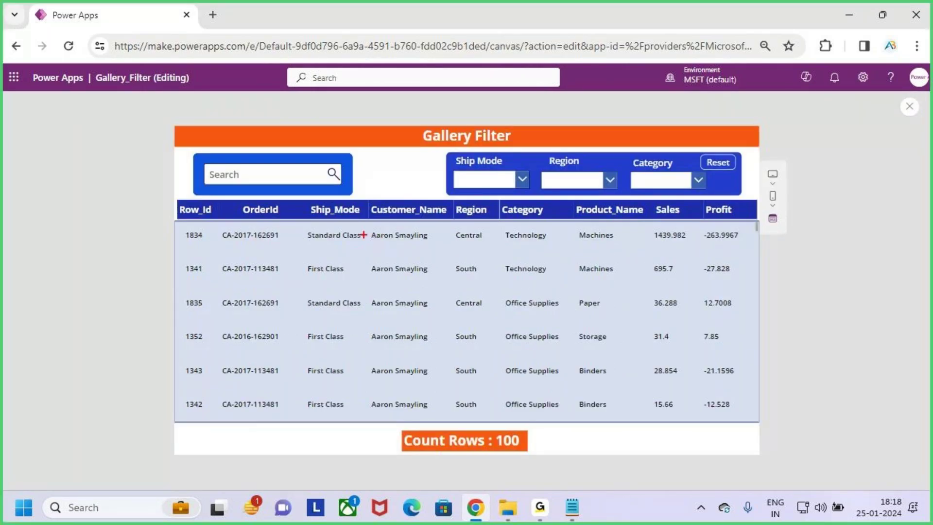
mouse_move(406, 217)
mouse_down()
mouse_move(386, 193)
mouse_move(378, 224)
mouse_up()
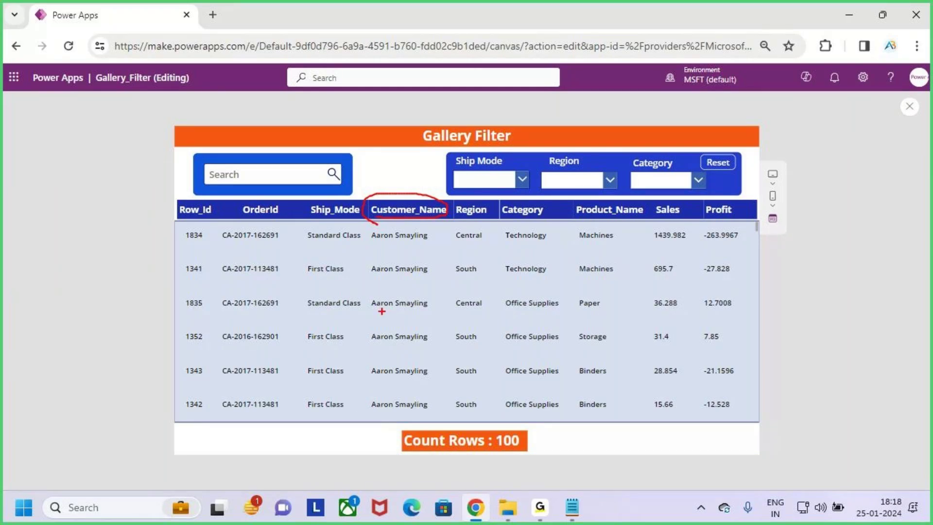
drag(364, 228, 438, 414)
mouse_move(433, 356)
mouse_down()
mouse_move(442, 371)
mouse_move(472, 316)
mouse_up()
key(Escape)
Step: Examine the order of customer names and sales values through the previewed gallery down to its last loaded records
scroll(423, 352, down, 2)
scroll(425, 352, down, 5)
scroll(424, 356, down, 4)
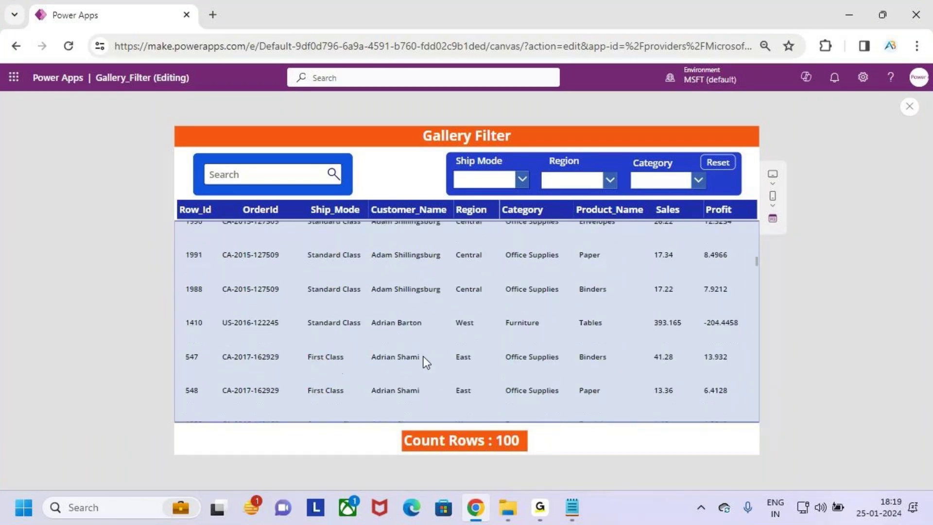
scroll(424, 356, down, 3)
scroll(424, 357, down, 6)
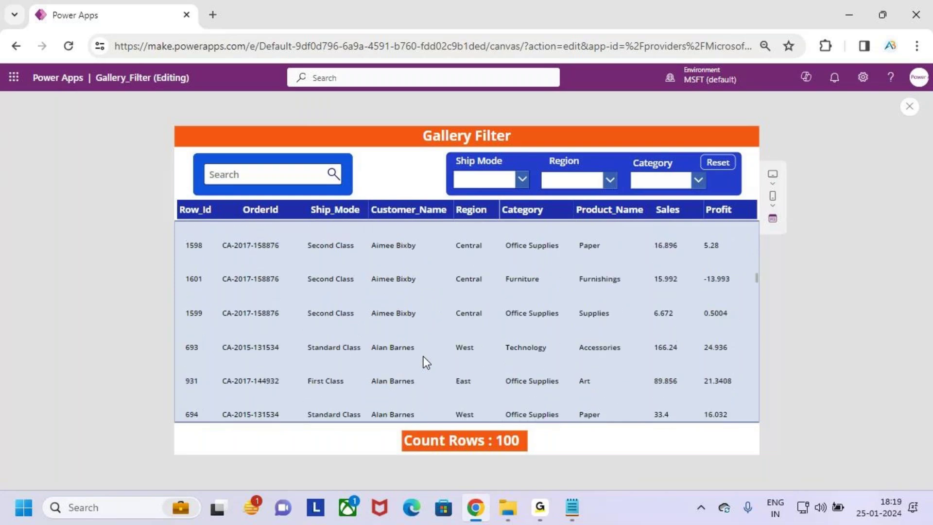
scroll(423, 356, down, 3)
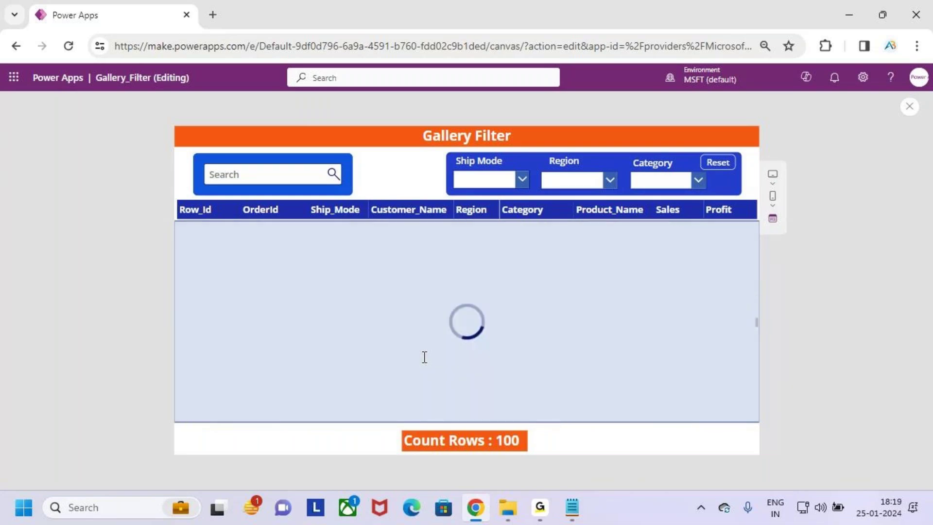
scroll(424, 356, down, 3)
scroll(424, 357, down, 5)
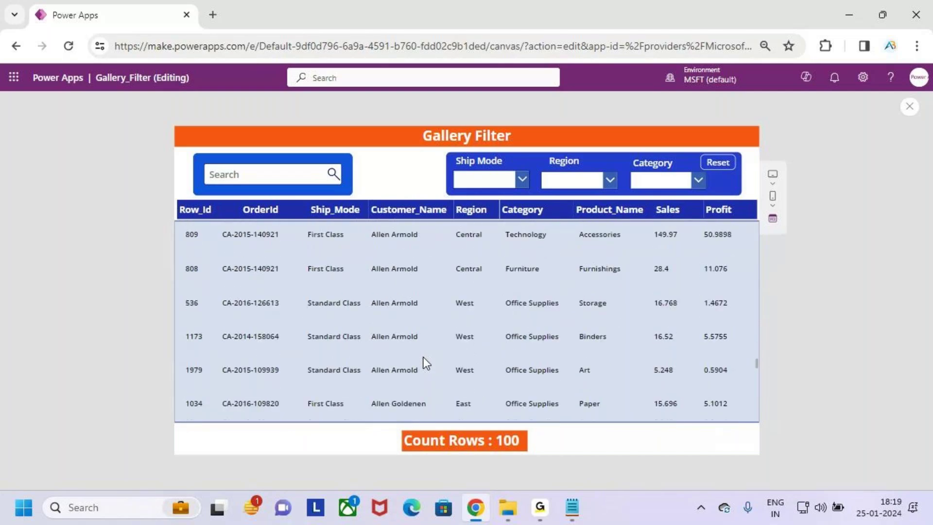
scroll(423, 363, down, 5)
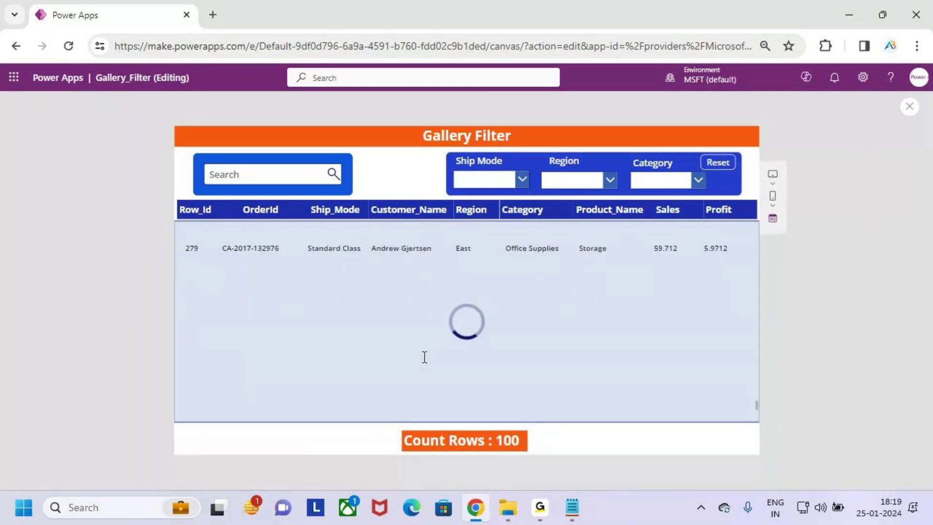
scroll(426, 364, down, 3)
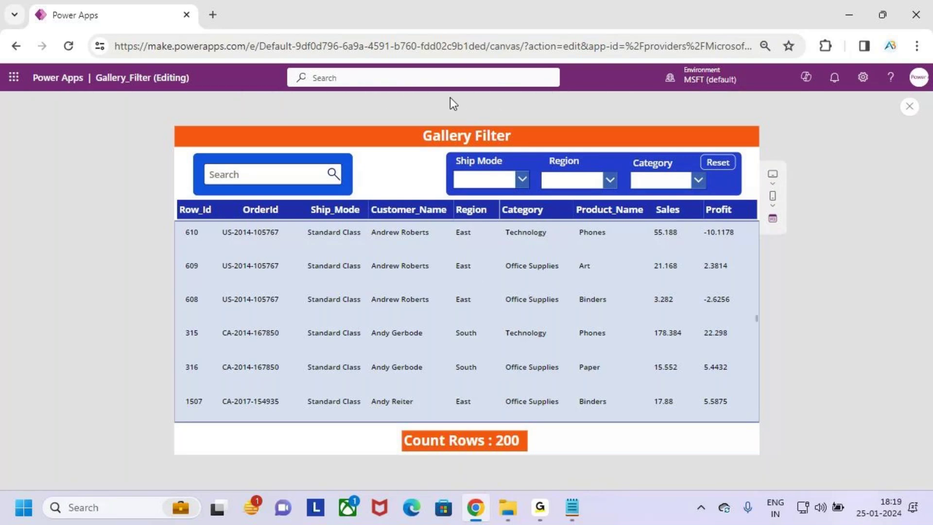
scroll(589, 383, down, 10)
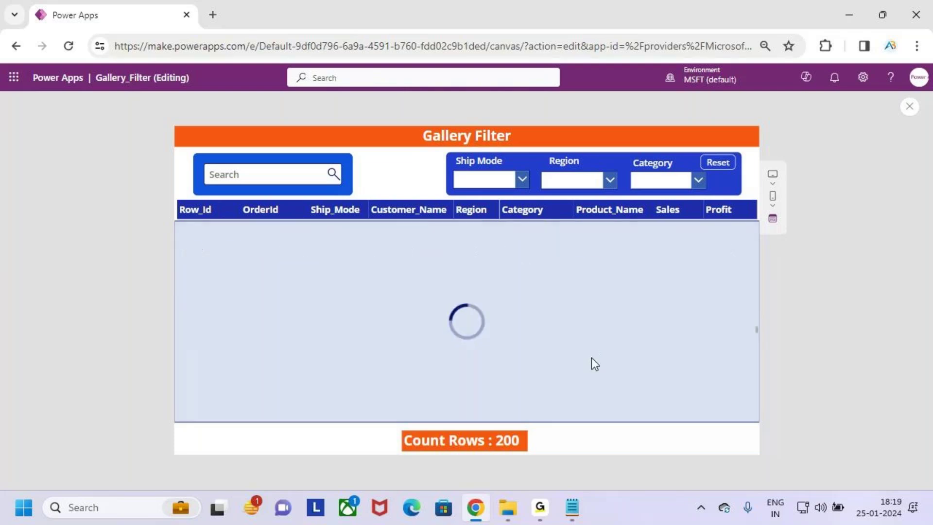
scroll(590, 358, down, 5)
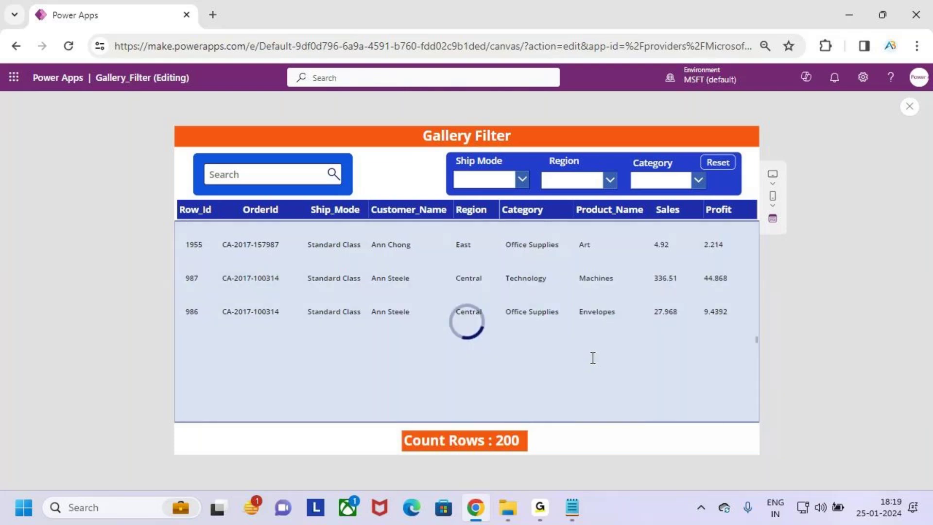
scroll(591, 357, down, 10)
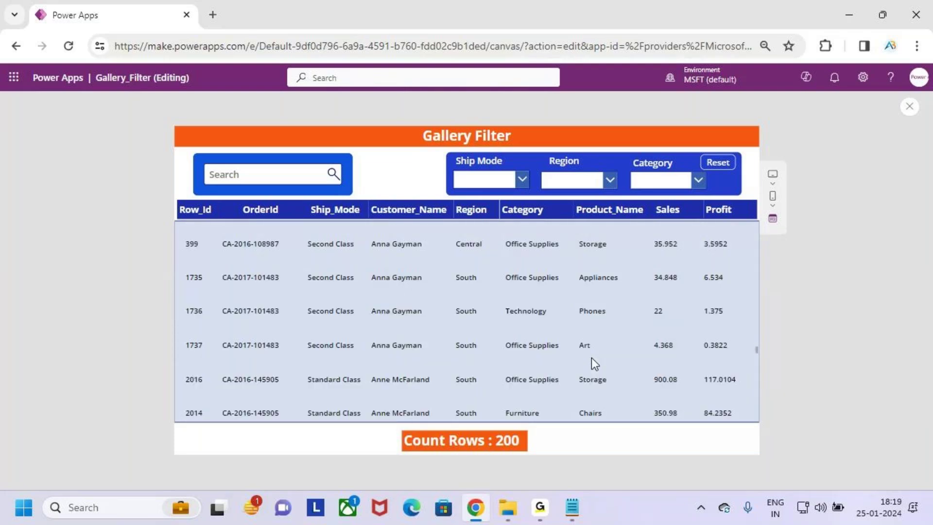
scroll(702, 376, down, 1)
drag(756, 359, 756, 409)
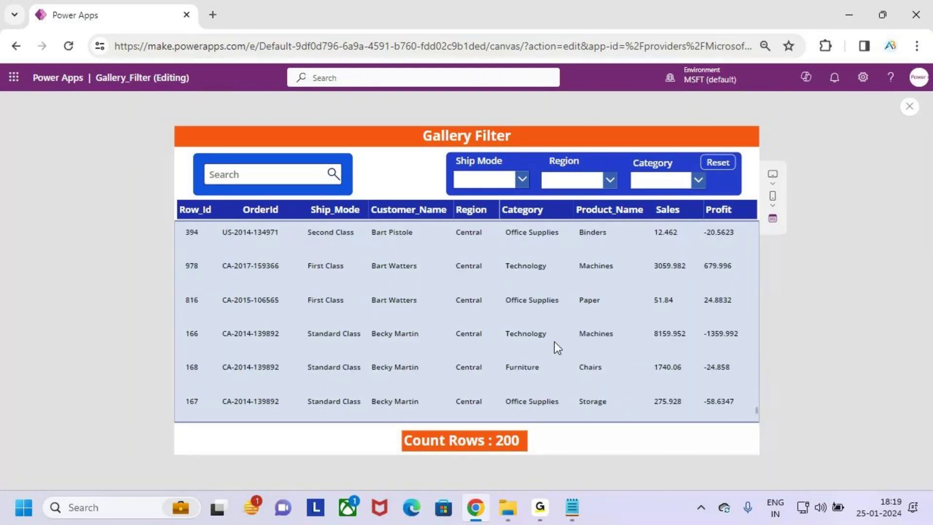
Step: Mark two customer names near the end of the loaded gallery records, then clear the marks
scroll(465, 345, up, 5)
scroll(466, 349, down, 2)
key(ctrl+2)
drag(364, 290, 405, 291)
drag(368, 320, 406, 312)
key(Escape)
Step: Return to the first gallery records, outline the Customer_Name column with a vertical arrow beside it, then clear the marks
scroll(400, 347, up, 8)
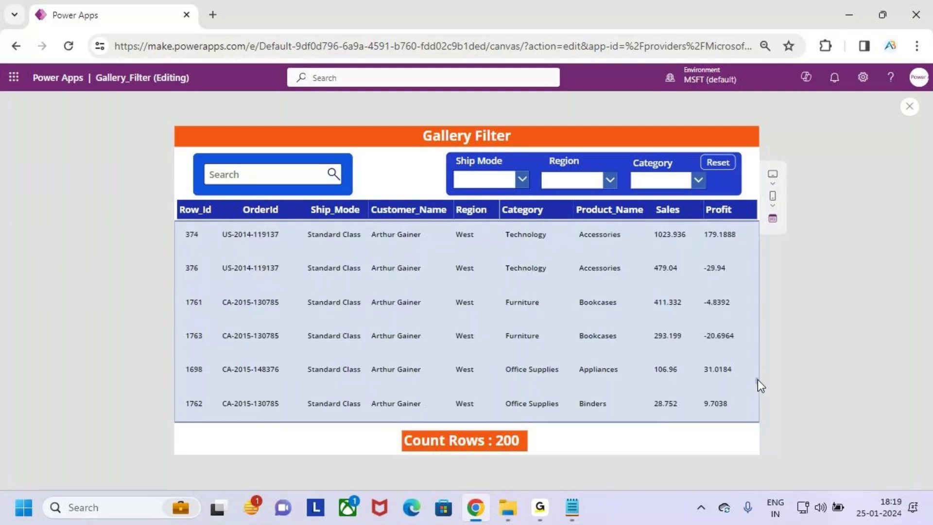
drag(759, 380, 758, 365)
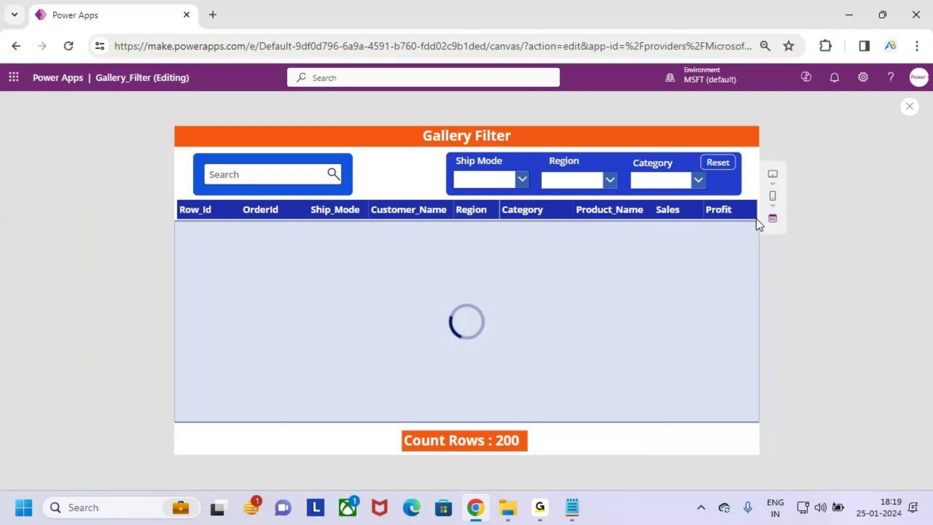
key(ctrl+2)
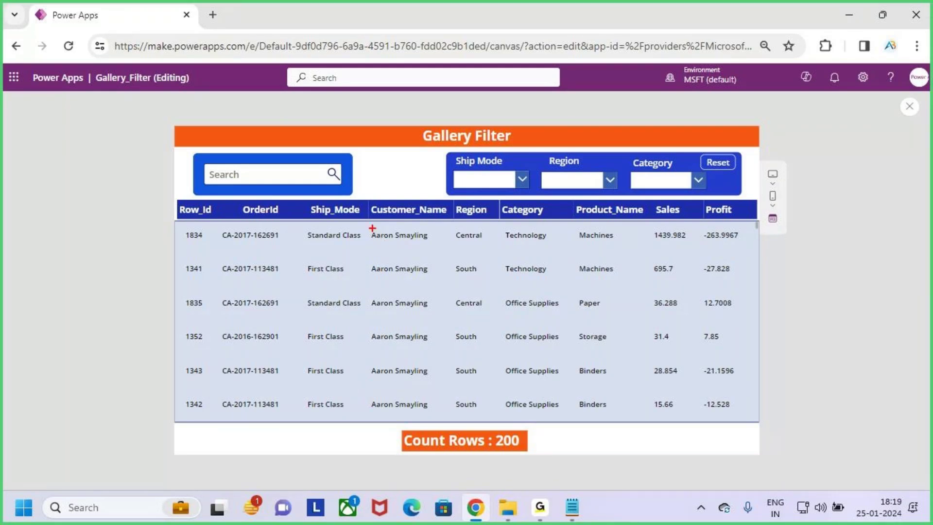
mouse_move(359, 203)
mouse_down()
mouse_move(414, 372)
mouse_move(442, 420)
mouse_up()
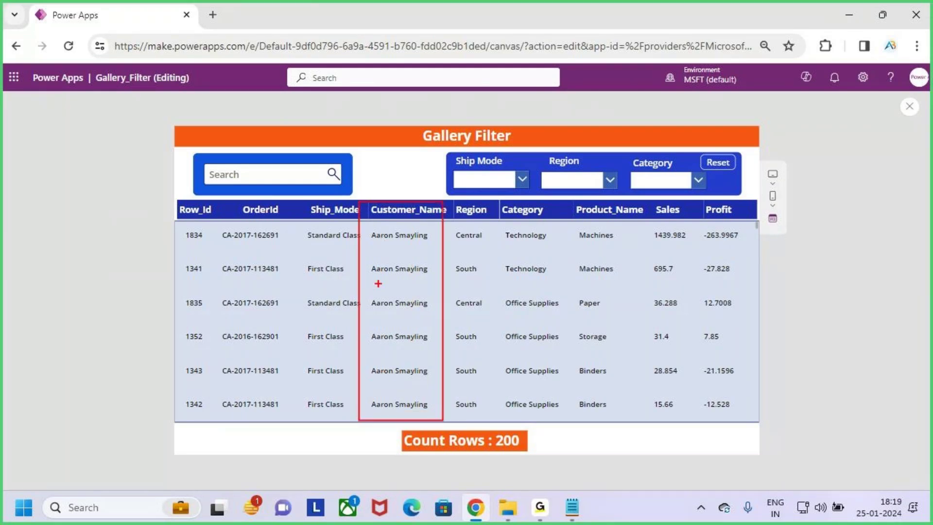
drag(349, 237, 350, 417)
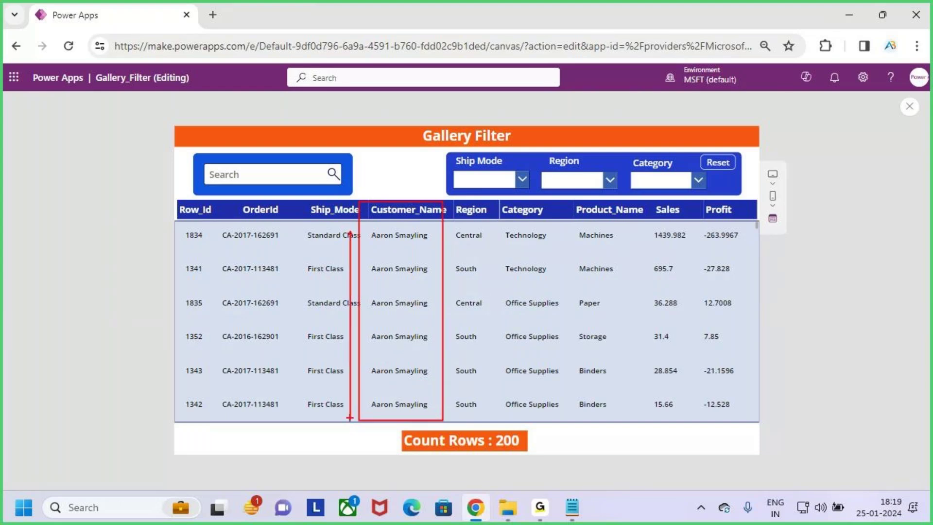
key(Escape)
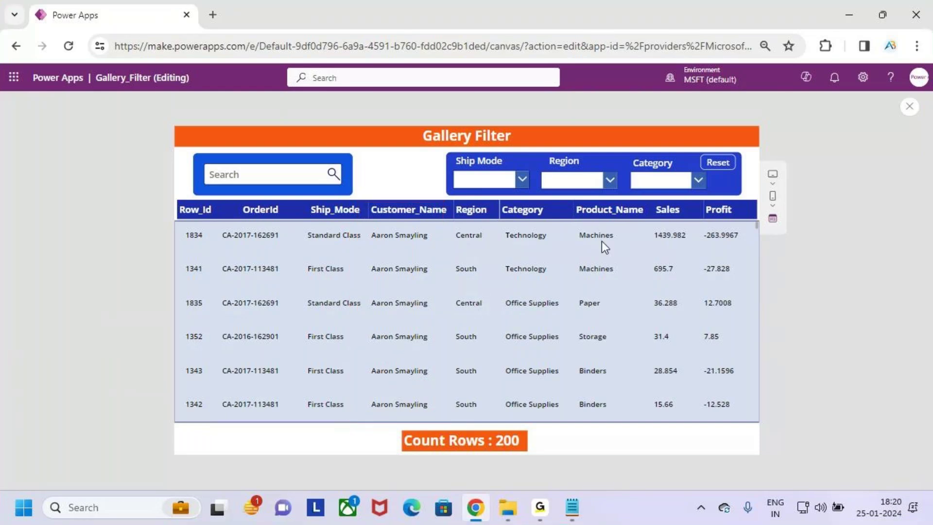
Step: Outline the Sales header and draw an upward arrow beside the Sales values, then clear the marks and recheck the first records
key(ctrl+2)
drag(648, 199, 682, 221)
drag(639, 415, 645, 229)
key(Escape)
scroll(442, 300, down, 3)
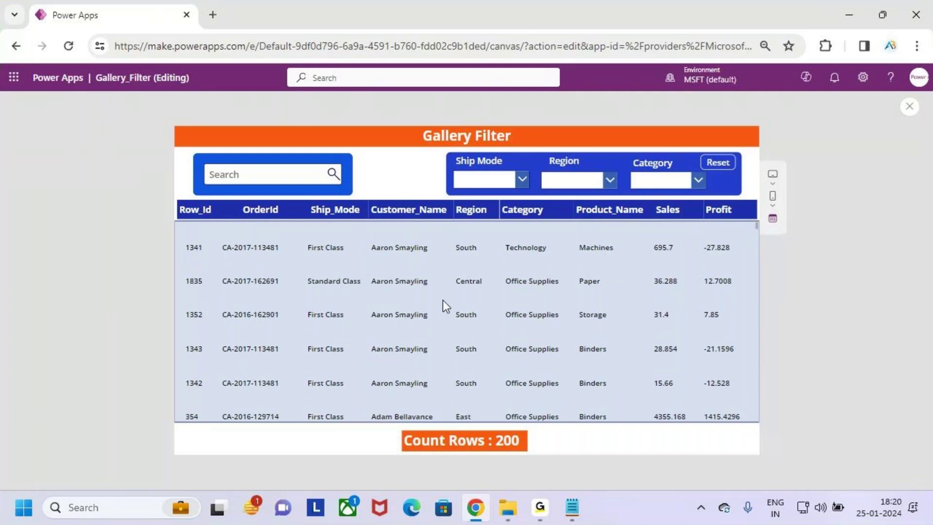
scroll(442, 308, up, 3)
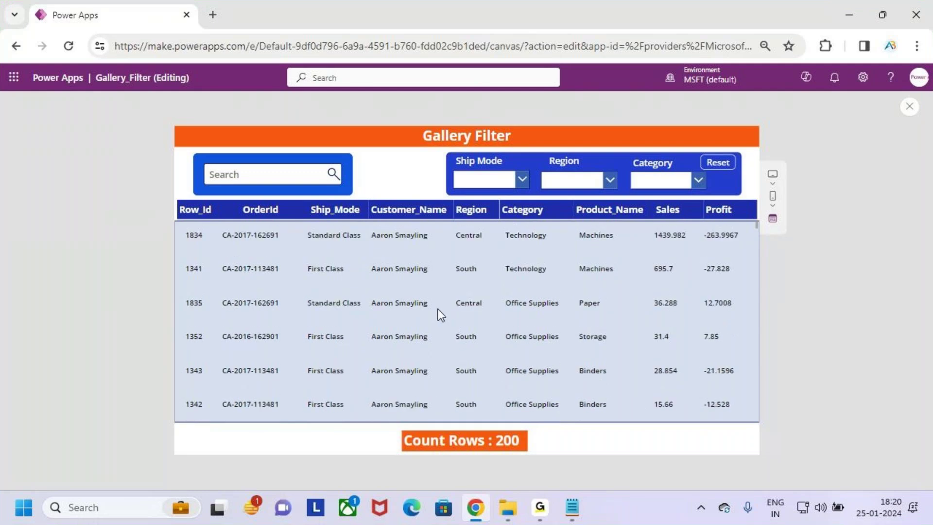
Step: Outline the first customer's repeated name, write a circled 6 beside the gallery, underline the top three Sales values, then clear the marks
drag(364, 229, 438, 414)
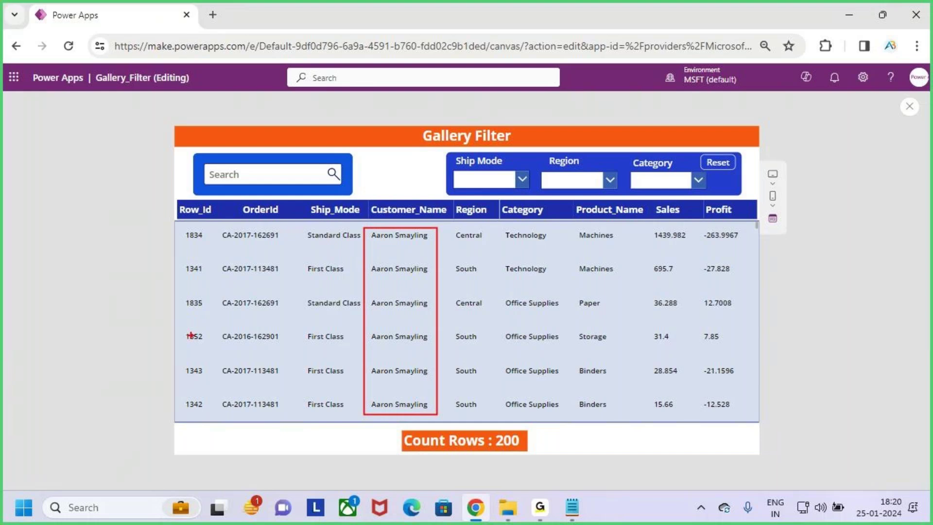
drag(126, 248, 108, 293)
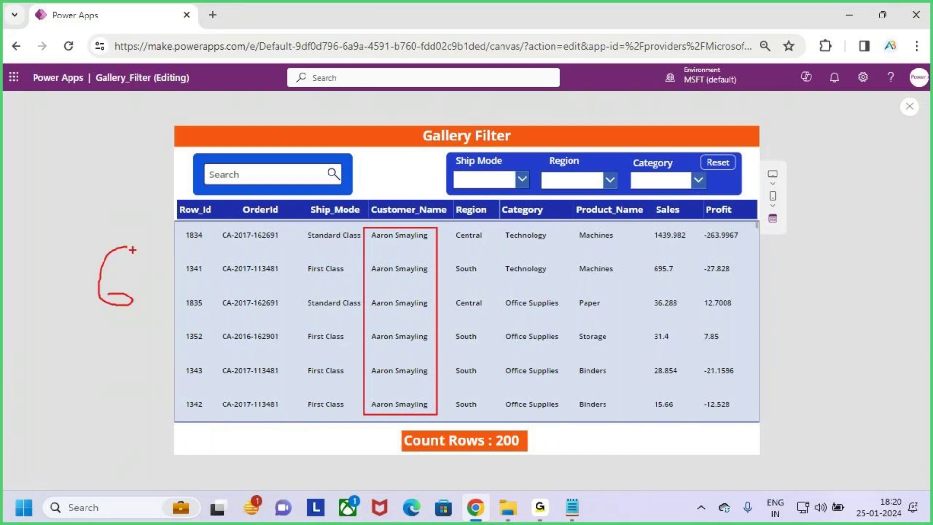
mouse_move(135, 240)
mouse_down()
mouse_move(83, 246)
mouse_move(83, 321)
mouse_move(155, 304)
mouse_move(138, 242)
mouse_up()
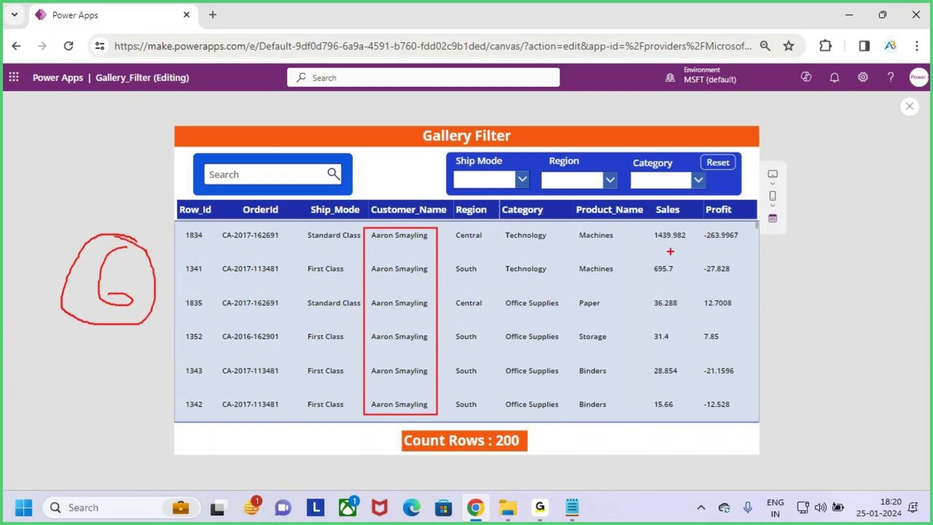
drag(653, 245, 677, 247)
drag(654, 280, 679, 278)
drag(654, 316, 686, 309)
key(Escape)
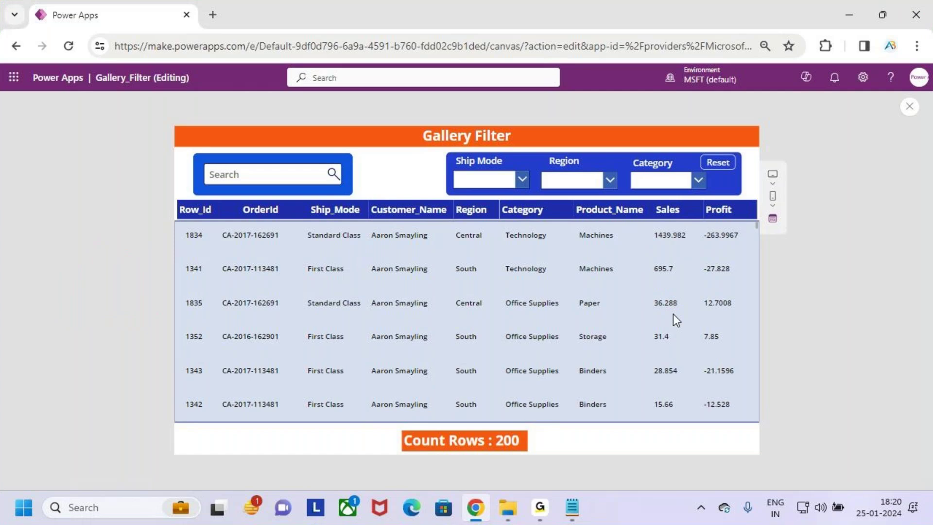
Step: Exit the preview, dismiss the tip, and show the gallery's SortByColumns formula in the expanded formula bar
click(907, 108)
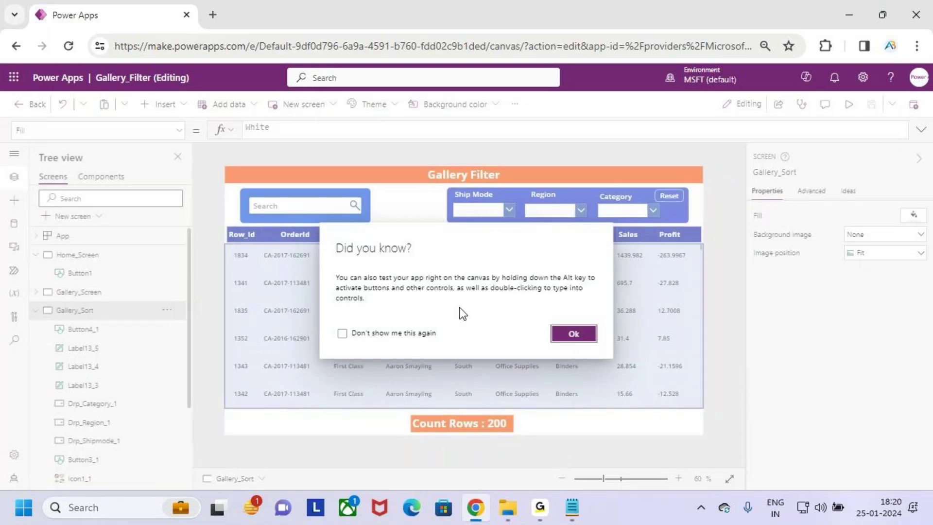
click(573, 333)
click(565, 306)
click(920, 130)
click(533, 140)
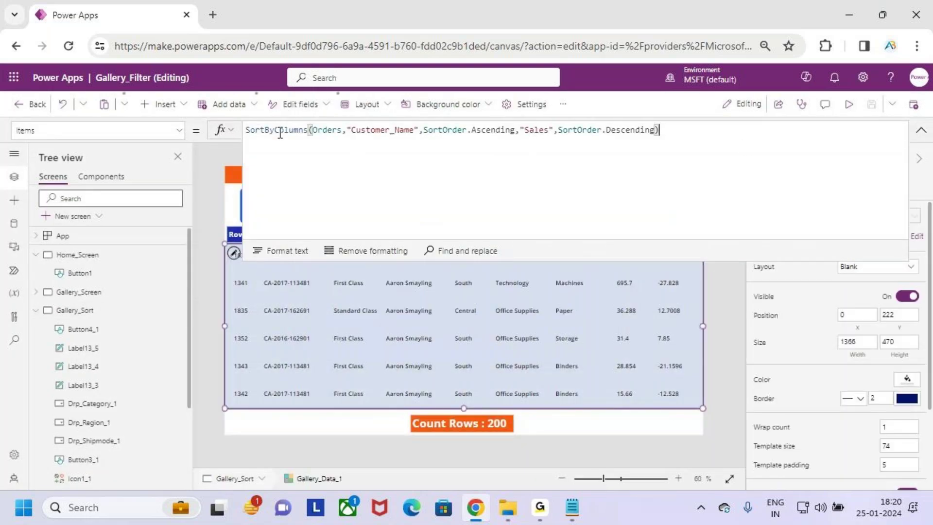
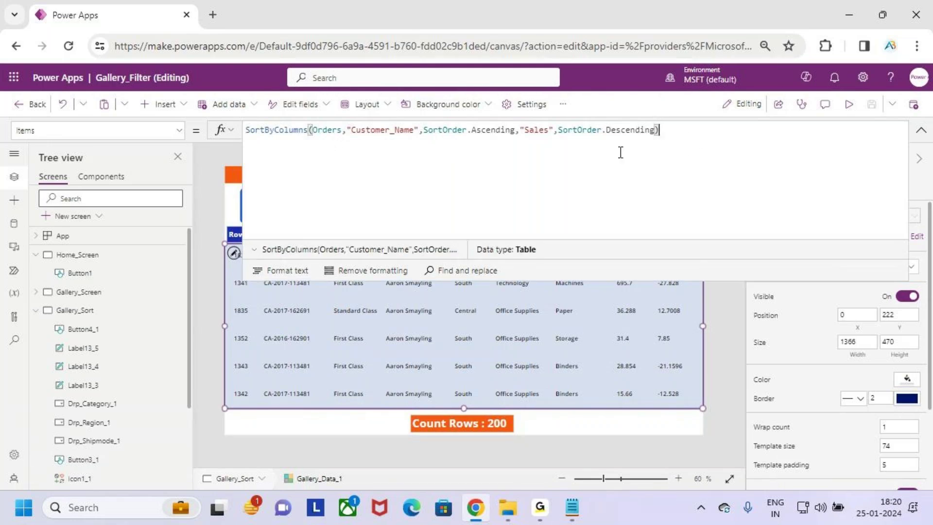
Step: Collapse the formula bar, outline and label the Customer_Name header "Text" and the Sales header "Number", then clear the marks
click(921, 129)
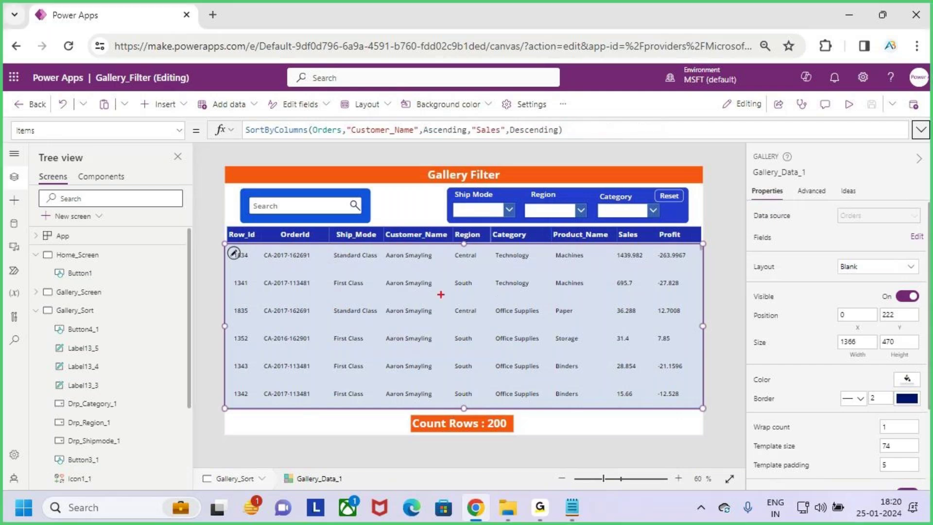
drag(380, 225, 451, 246)
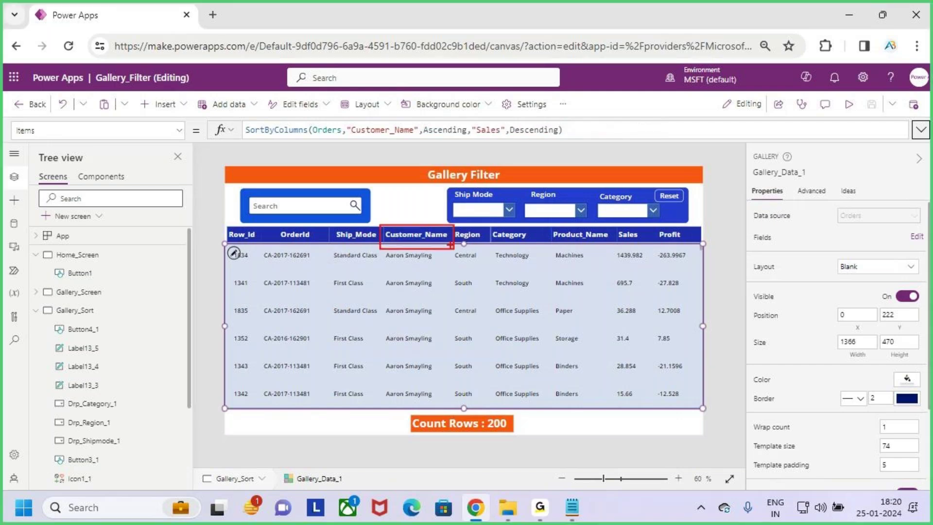
text(Text)
drag(614, 225, 648, 244)
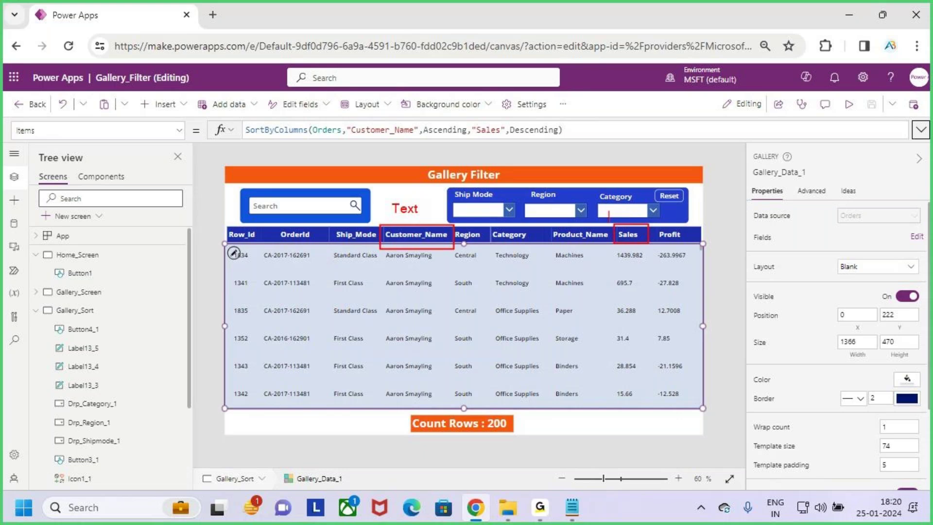
text(Number)
drag(403, 225, 429, 195)
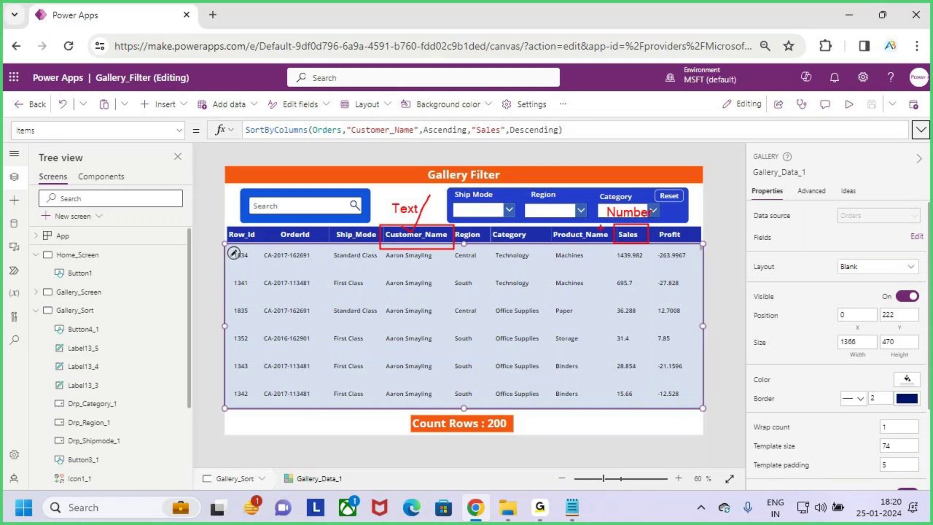
key(Escape)
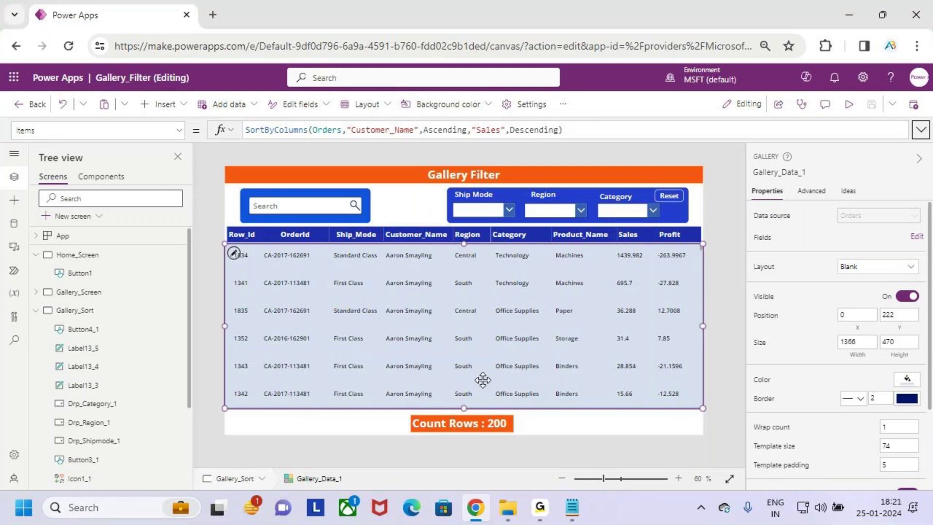
Step: Preview the app, outline the Region column and draw an arrow from its header to a handwritten "Choice", then clear the marks
click(848, 104)
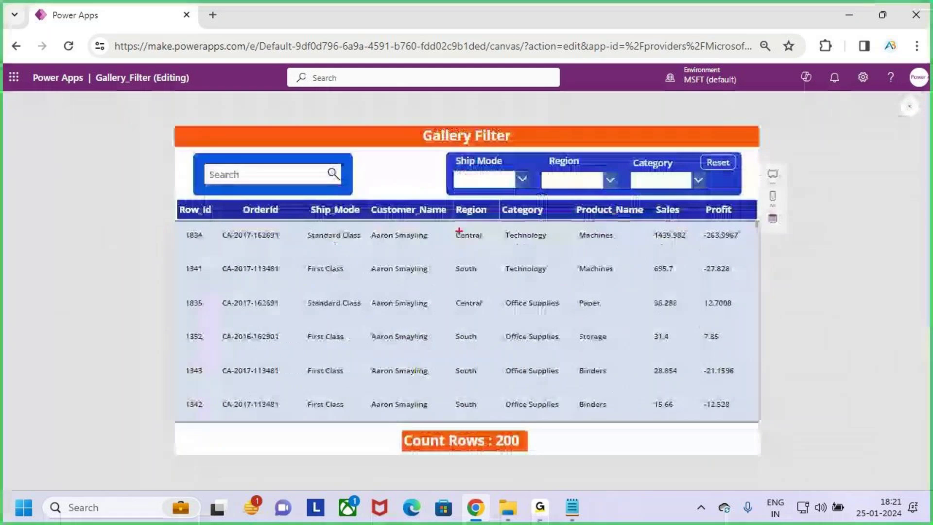
drag(448, 202, 499, 424)
mouse_move(457, 224)
mouse_down()
mouse_move(499, 218)
mouse_move(495, 170)
mouse_move(545, 123)
mouse_move(608, 118)
mouse_move(644, 78)
mouse_move(672, 120)
mouse_move(679, 97)
mouse_move(717, 97)
mouse_up()
drag(653, 133, 737, 108)
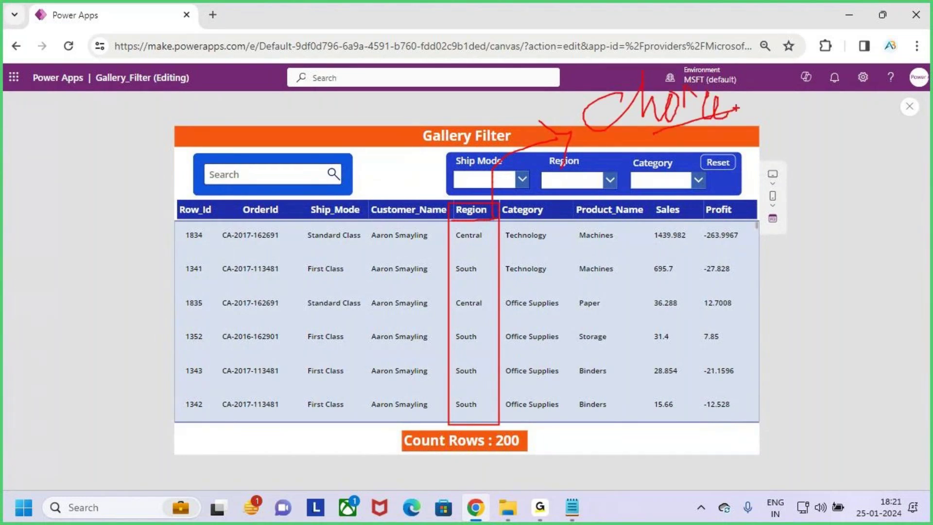
key(Escape)
key(ctrl+2)
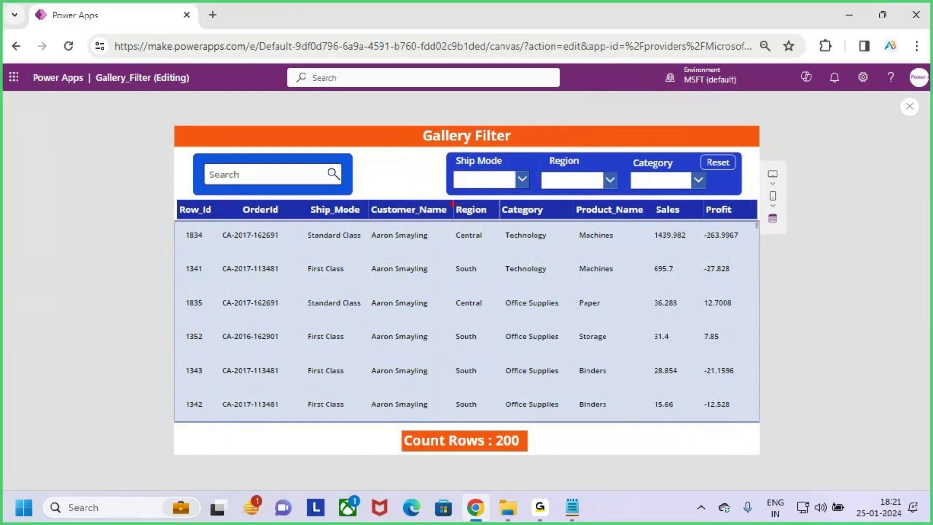
Step: Outline the Region column and clear the mark, then exit the preview and show the gallery's Items formula in the expanded formula bar
mouse_move(443, 199)
mouse_down()
mouse_move(491, 418)
mouse_move(530, 459)
mouse_move(580, 467)
mouse_move(562, 487)
mouse_up()
key(Escape)
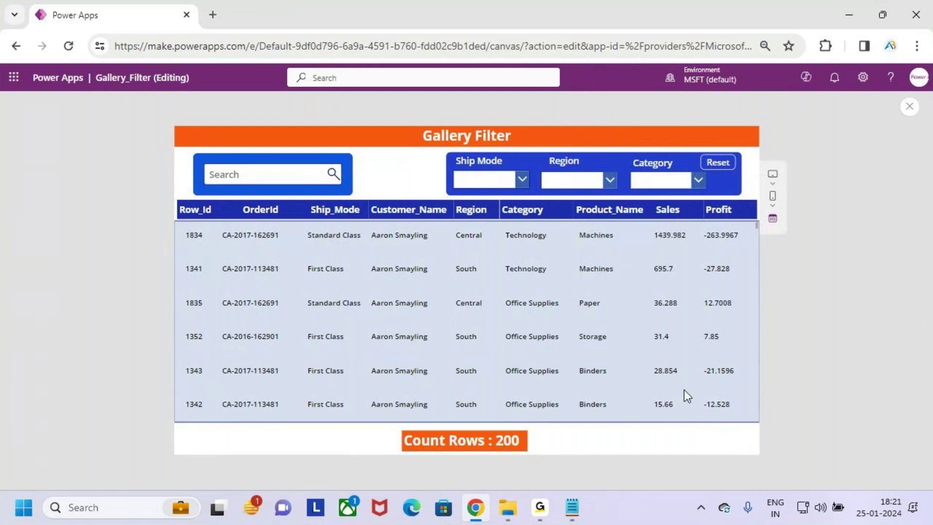
click(909, 107)
click(572, 332)
click(575, 329)
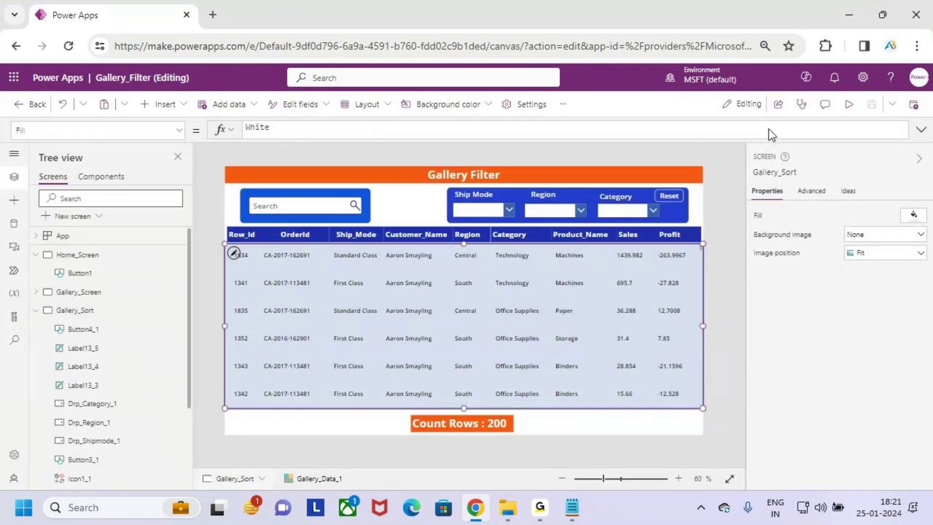
click(920, 130)
click(649, 132)
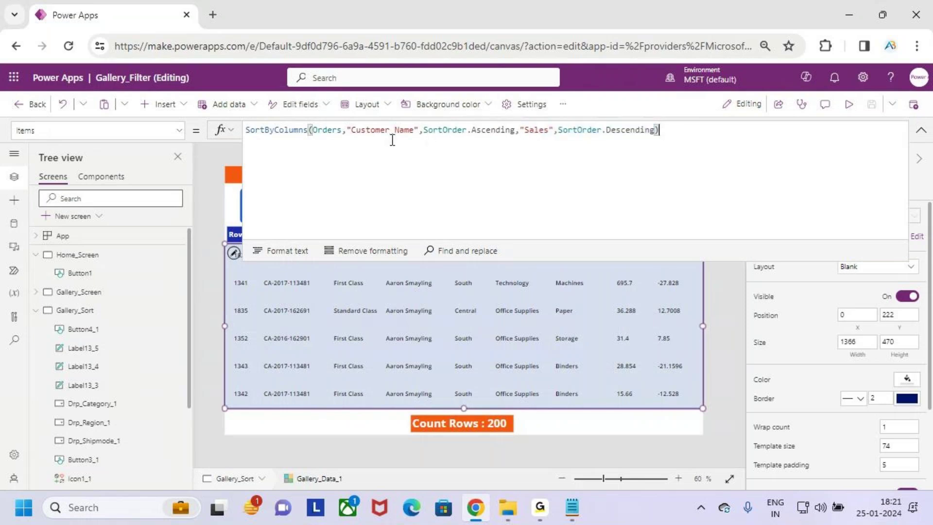
Step: Remove the Customer_Name and Sales sort arguments from the gallery's SortByColumns formula and re-enter Orders as the source table
shift+click(353, 132)
key(BackSpace)
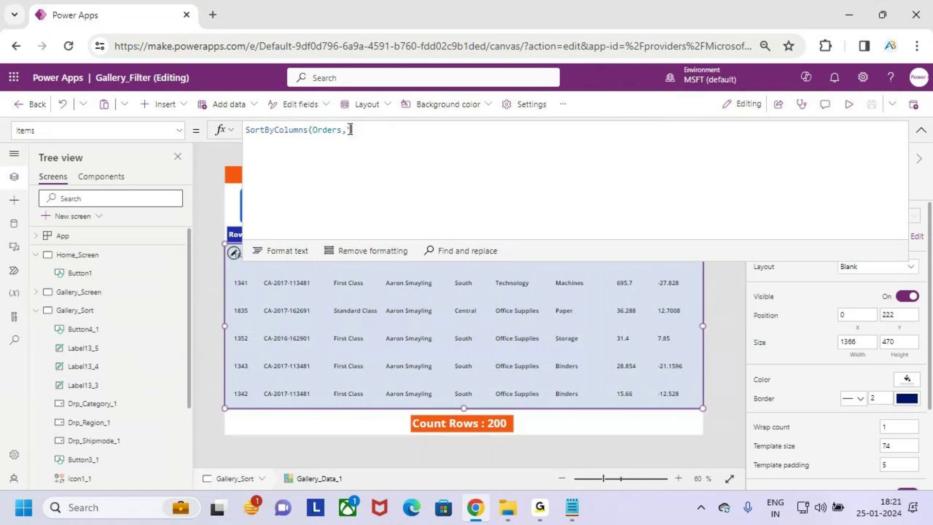
key(BackSpace)
key(BackSpace)
key(BackSpace)
key(BackSpace)
key(BackSpace)
key(BackSpace)
key(BackSpace)
key(BackSpace)
key(BackSpace)
text((order)
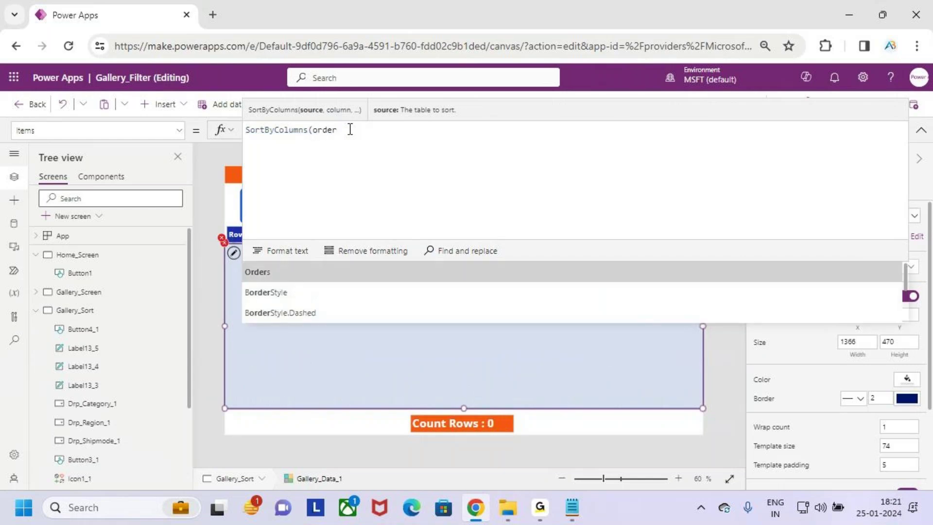
key(Tab)
text(region)
key(BackSpace)
key(BackSpace)
key(BackSpace)
key(BackSpace)
key(BackSpace)
key(BackSpace)
key(BackSpace)
key(BackSpace)
key(BackSpace)
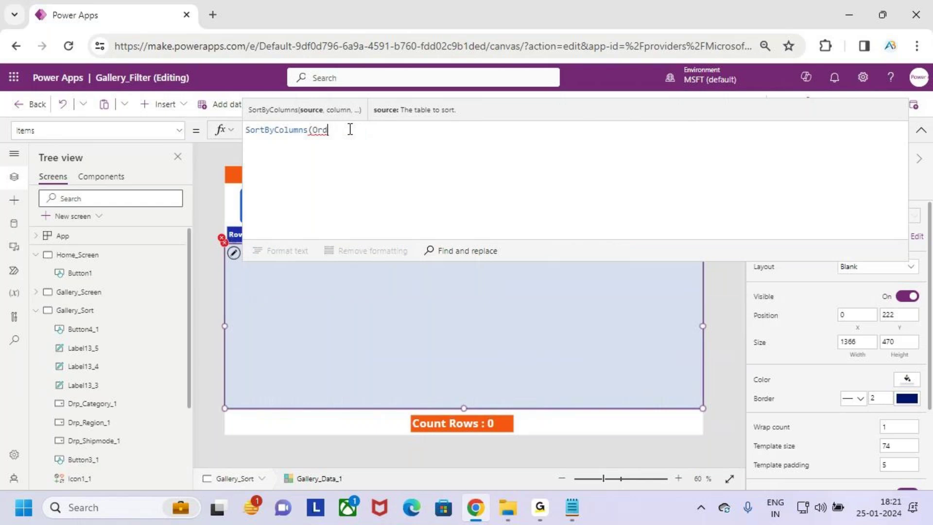
text(er)
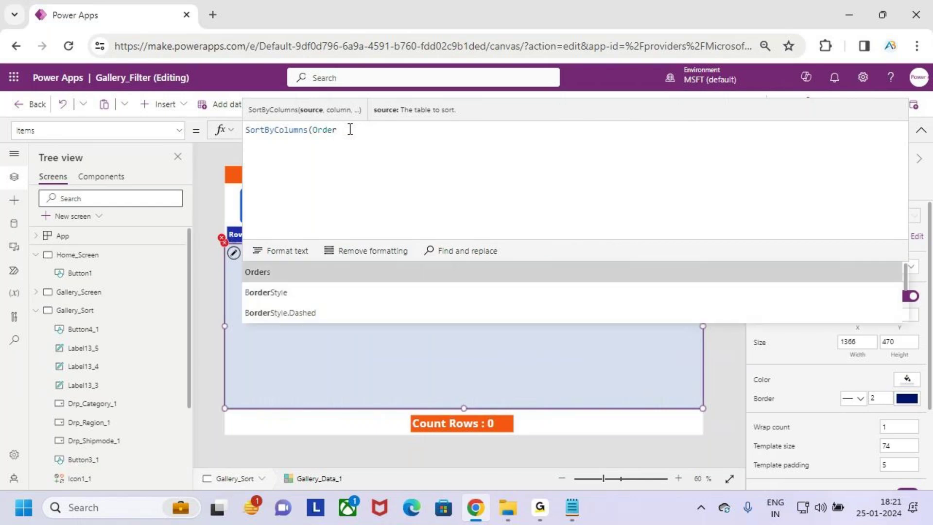
text(s)
Step: Complete the SortByColumns formula with the "Region" column and SortOrder.Ascending, and close the parenthesis
text(,re)
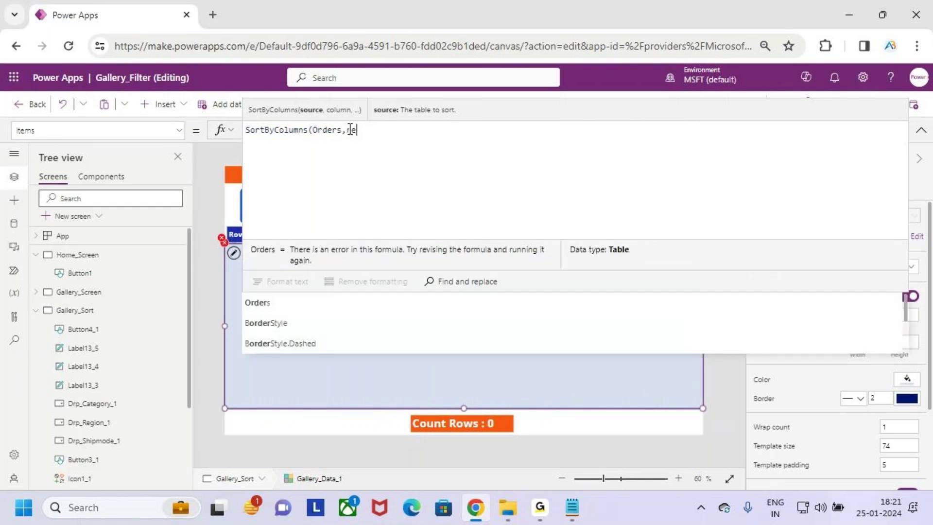
text(gio)
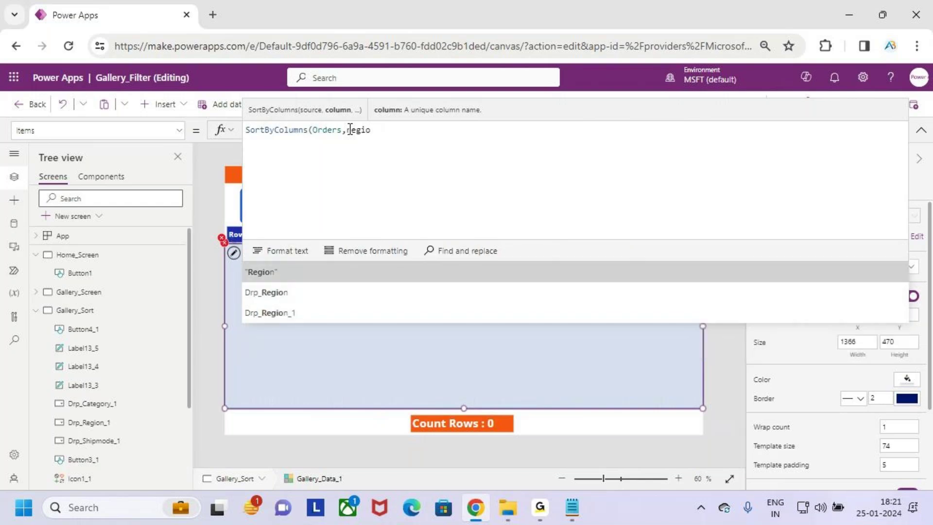
key(Tab)
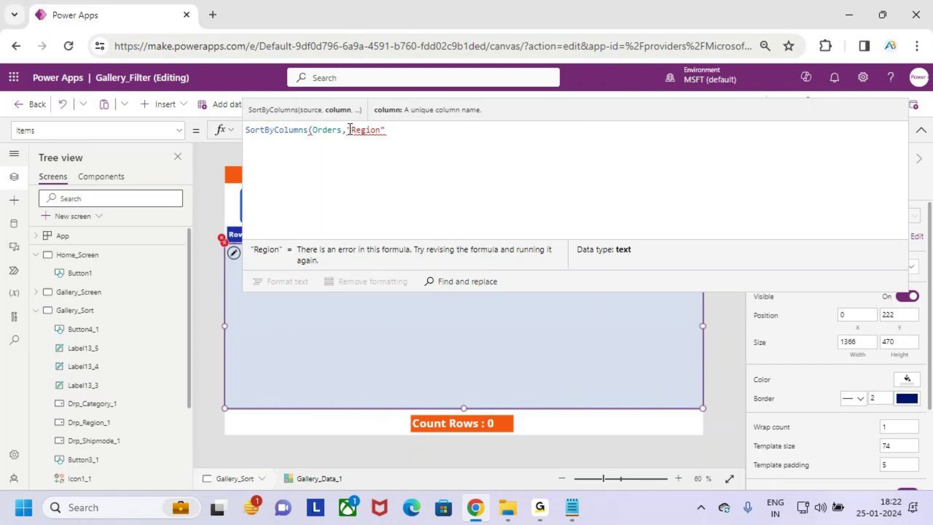
text(,)
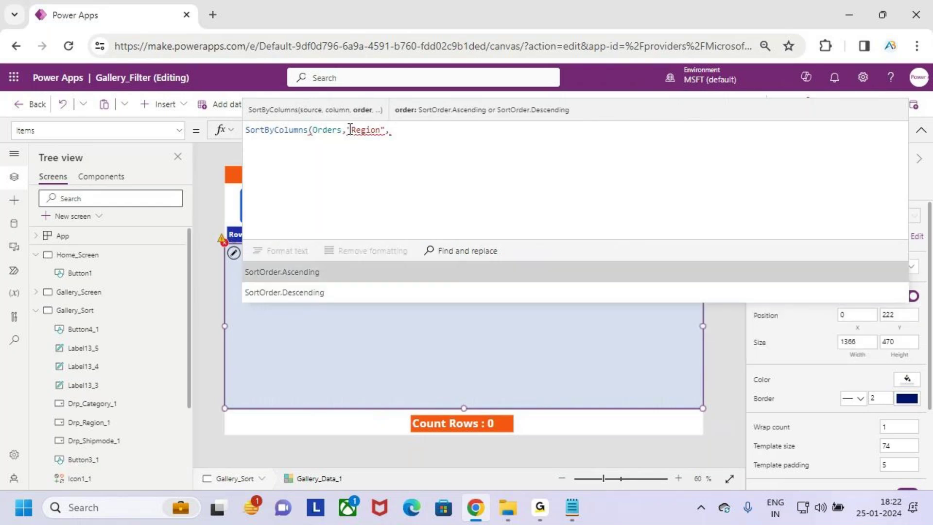
key(Tab)
text())
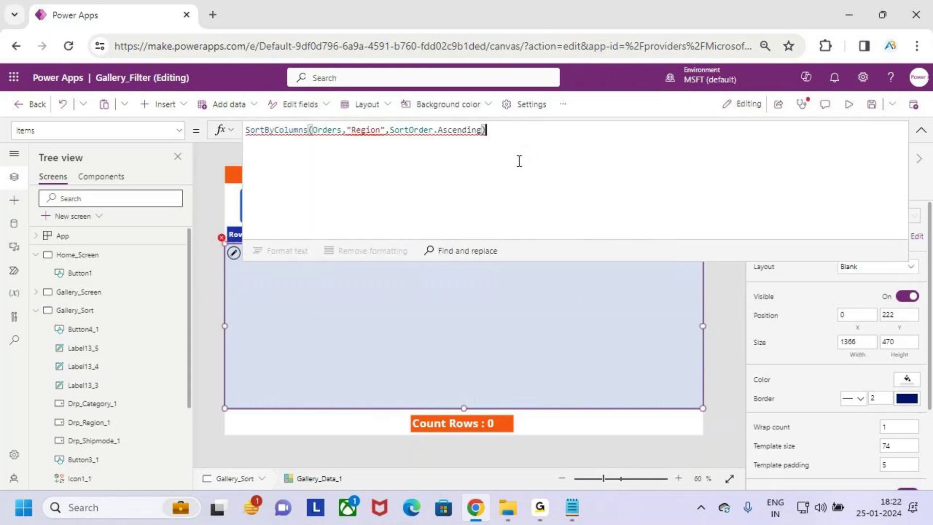
Step: Outline the "Region" argument, show the error message for SortByColumns and outline it, clearing the marks
key(ctrl+2)
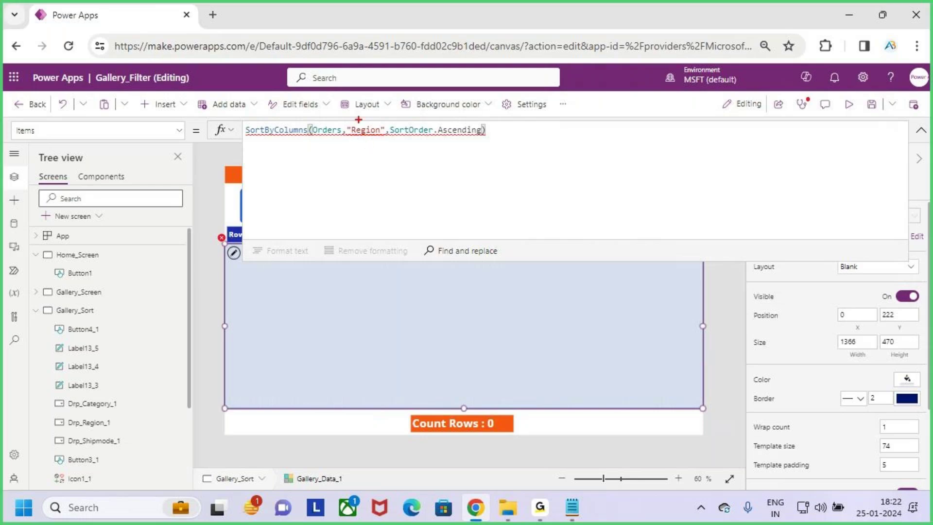
drag(345, 119, 391, 141)
key(Escape)
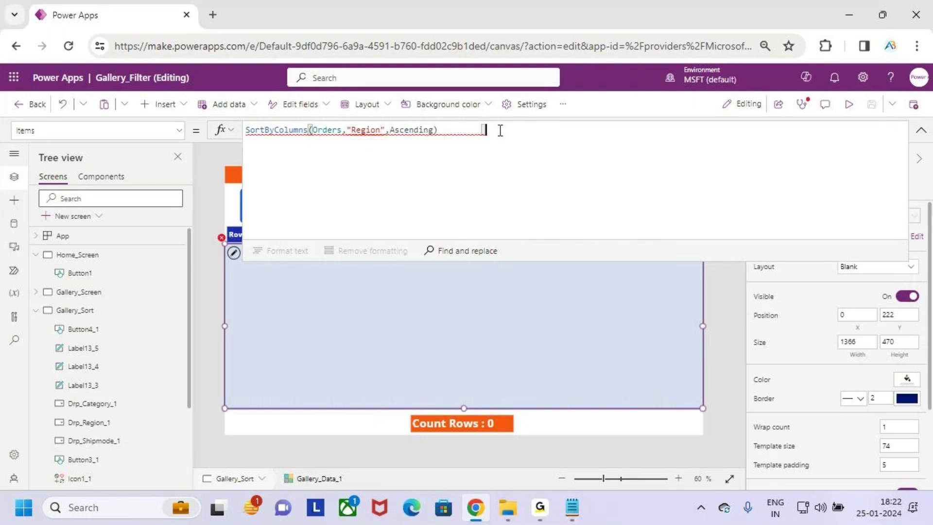
key(ctrl+2)
key(Escape)
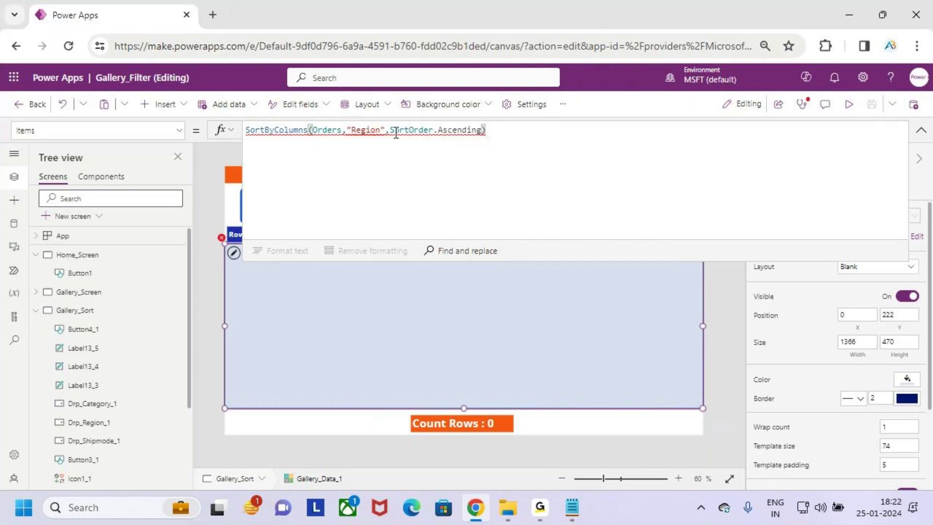
key(ctrl+2)
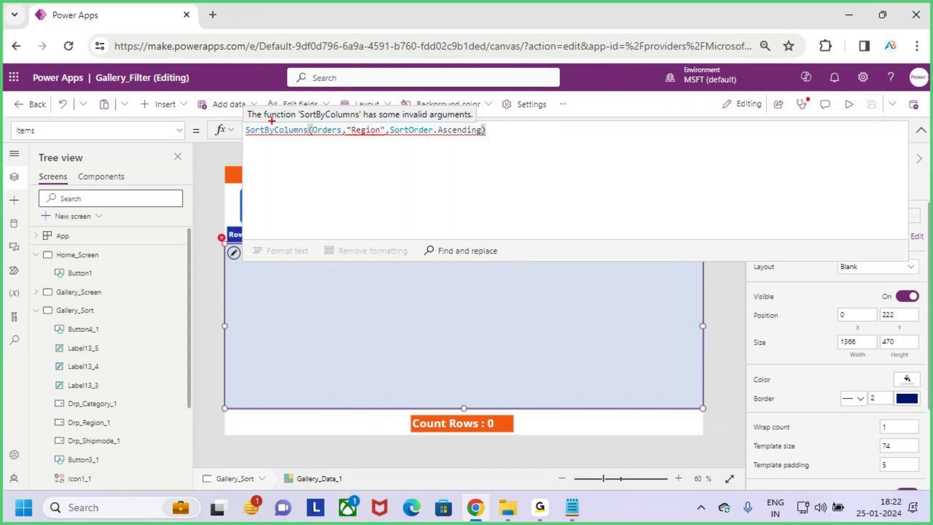
mouse_move(244, 106)
mouse_down()
mouse_move(288, 119)
mouse_move(476, 123)
mouse_up()
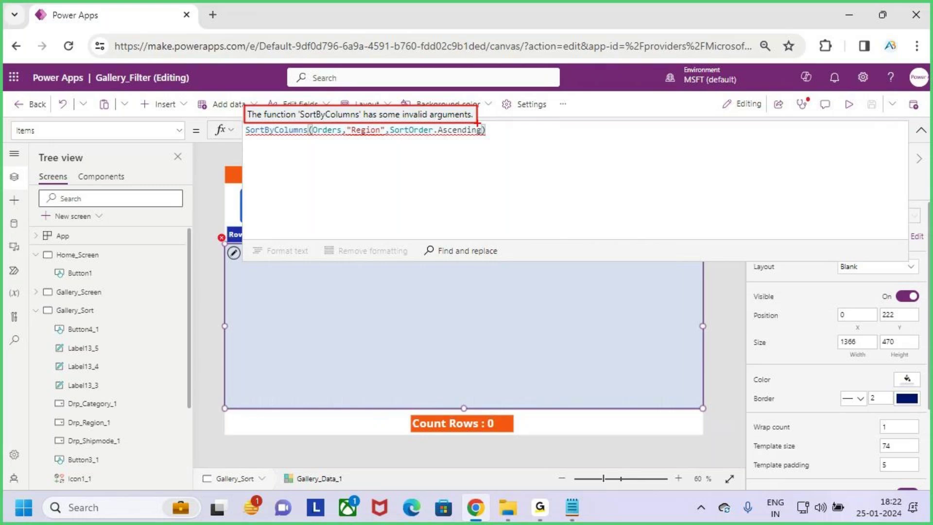
key(Escape)
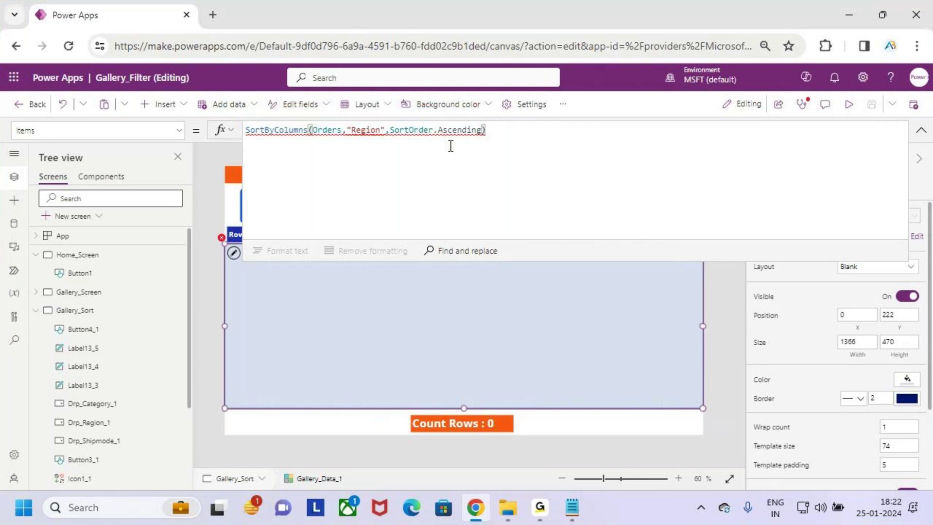
Step: Underline SortByColumns, circle the "Region" argument and draw an arrow to it, then clear the marks
key(ctrl+2)
drag(249, 138, 294, 140)
mouse_move(372, 118)
mouse_down()
mouse_move(340, 125)
mouse_move(379, 152)
mouse_move(391, 132)
mouse_up()
mouse_move(374, 95)
mouse_down()
mouse_move(360, 112)
mouse_move(374, 124)
mouse_up()
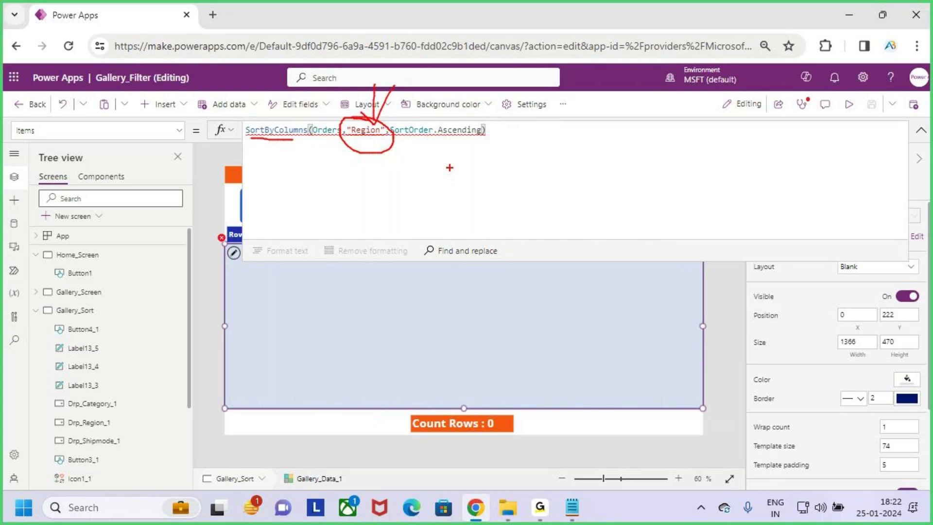
key(Escape)
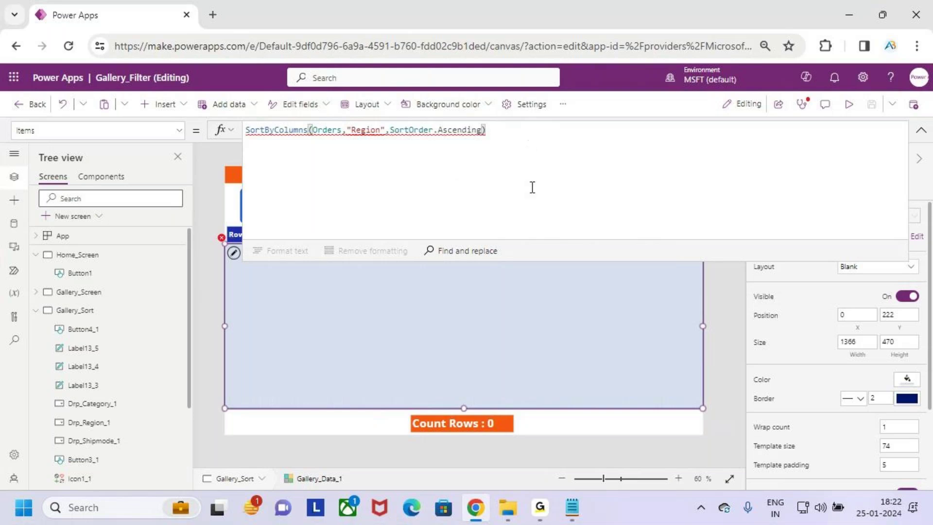
Step: Collapse the formula bar, switch to the Notepad class notes and highlight the second "1.Sort By Columns" heading with its dashed line
click(920, 130)
click(849, 14)
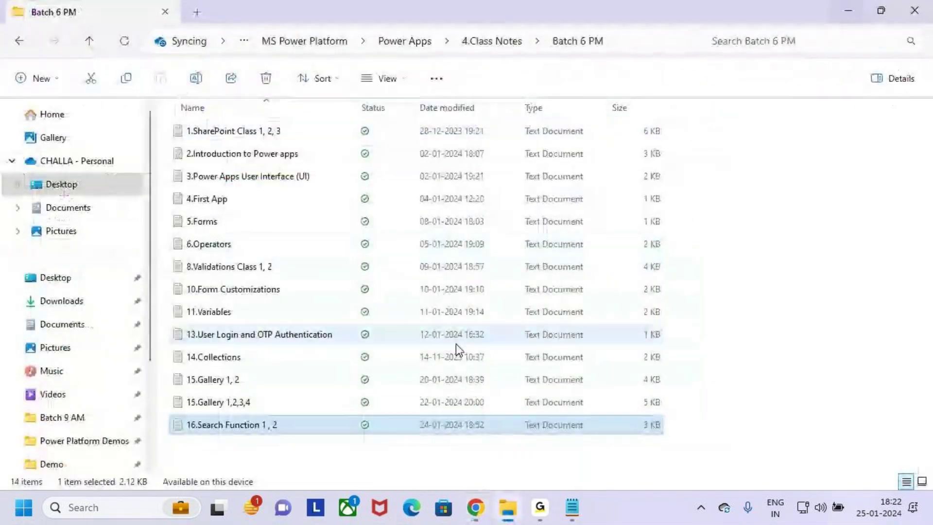
click(572, 507)
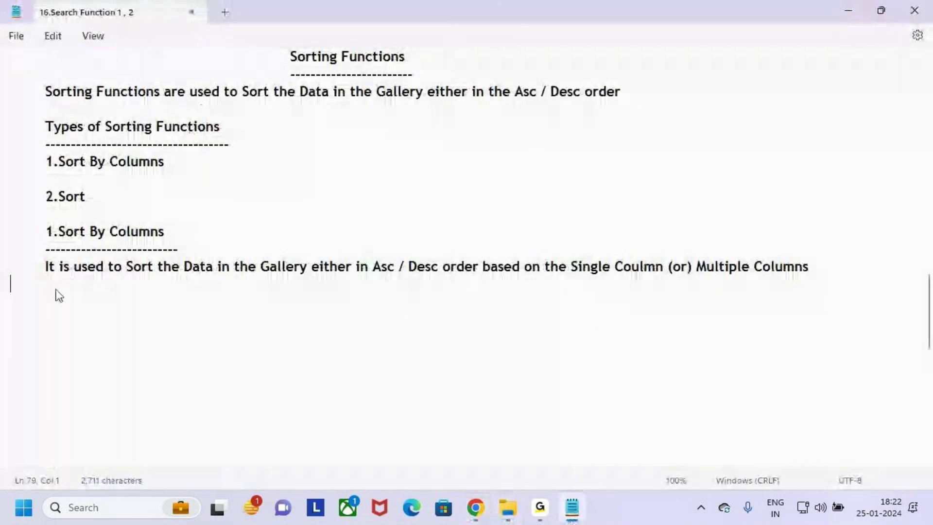
drag(46, 233, 100, 265)
click(97, 250)
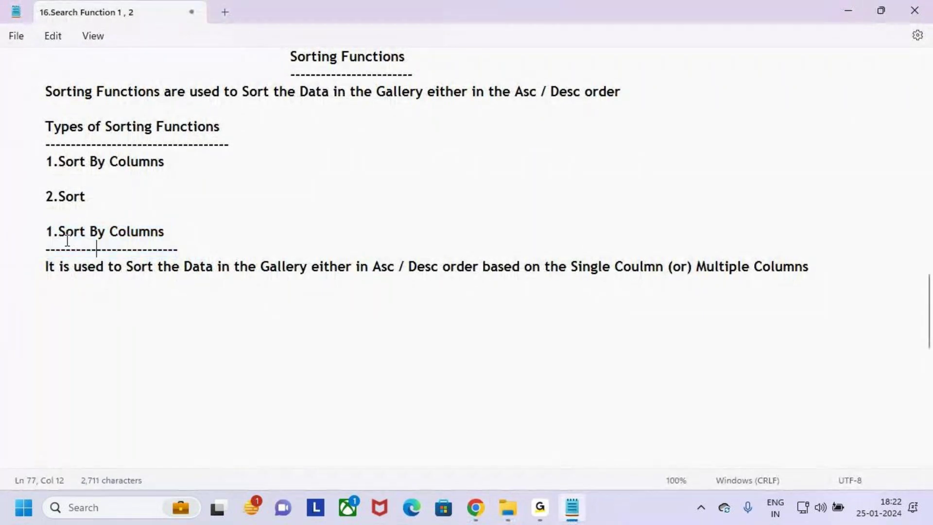
drag(46, 233, 209, 248)
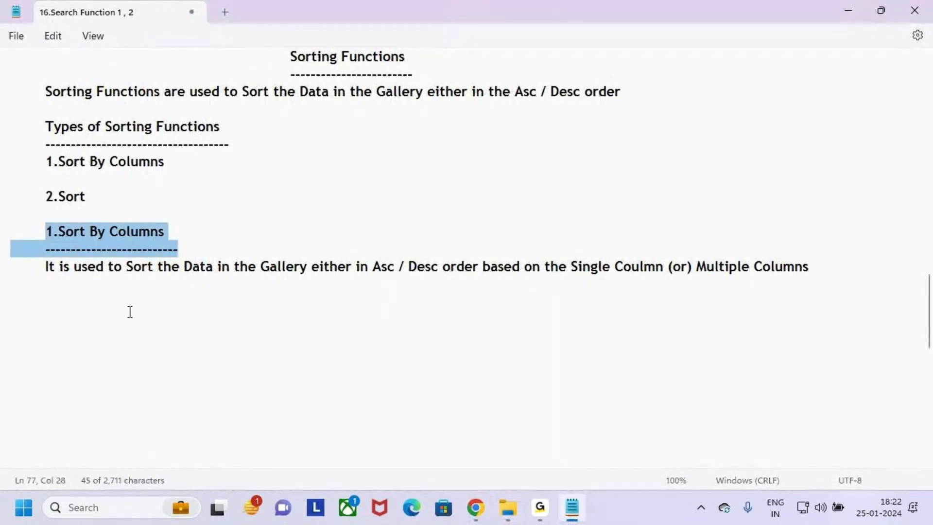
Step: Add a "Limitations" heading with a dashed underline below the Sort By Columns description
click(92, 300)
key(Tab)
key(BackSpace)
key(BackSpace)
key(BackSpace)
key(BackSpace)
key(BackSpace)
text(ns)
key(Return)
key(Return)
key(Tab)
key(Return)
key(Tab)
text(Limit)
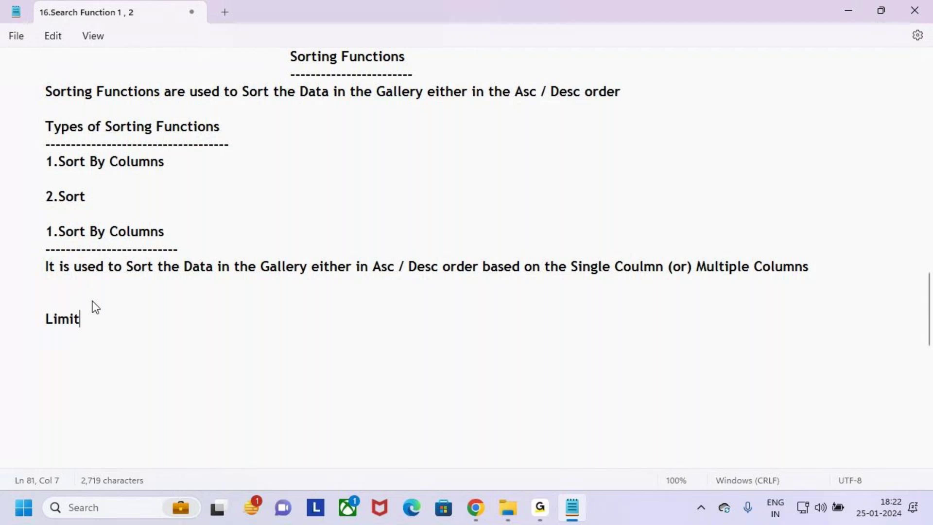
text(ations)
key(Return)
key(Tab)
text(-------------------)
key(Return)
key(Tab)
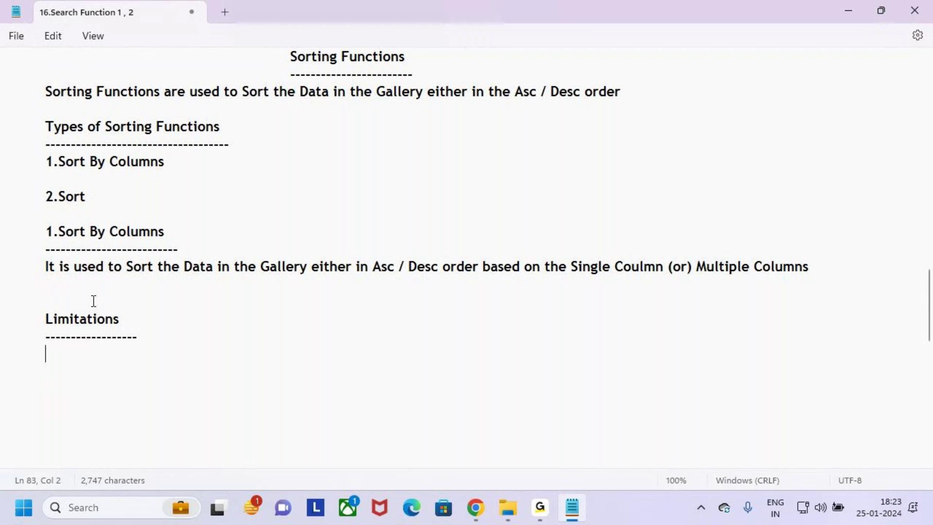
Step: Begin the line under Limitations with "It is Possible to Sort the Data"
text(It)
key(BackSpace)
key(BackSpace)
text(It is pos])
key(BackSpace)
key(BackSpace)
key(BackSpace)
key(BackSpace)
key(BackSpace)
key(BackSpace)
key(BackSpace)
key(BackSpace)
text(is Poss)
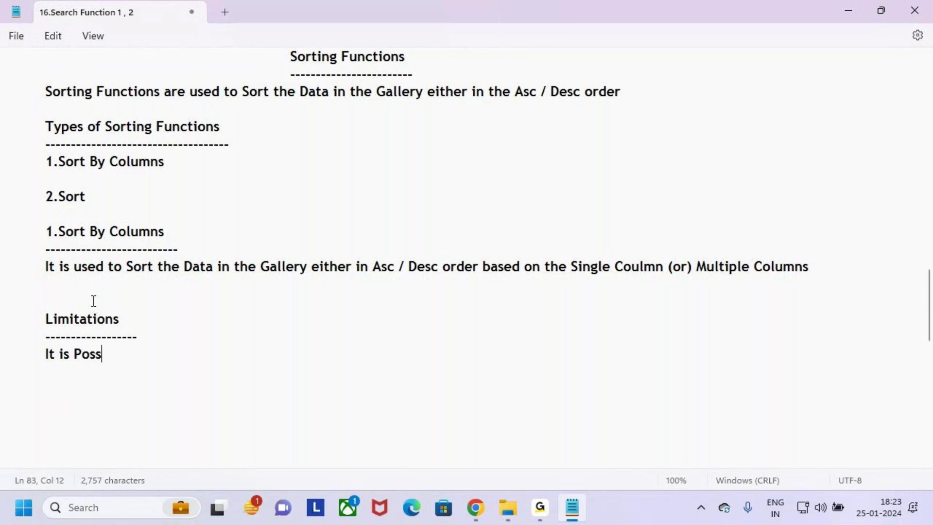
text(ible to )
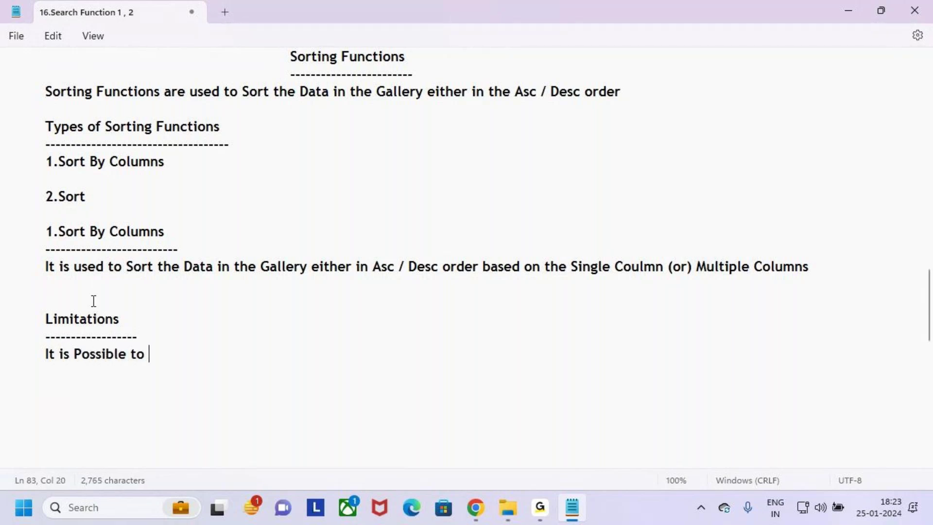
text(Sort thye Data)
key(BackSpace)
key(BackSpace)
key(BackSpace)
key(BackSpace)
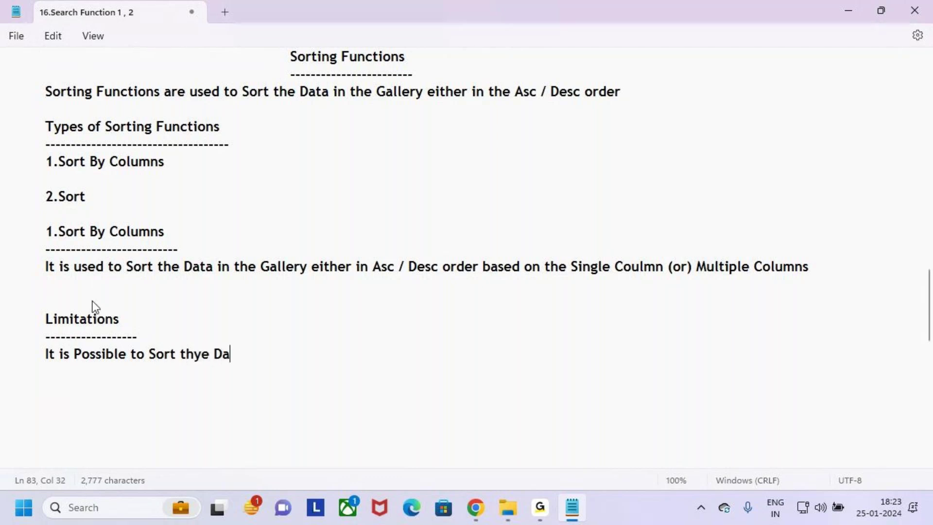
key(BackSpace)
key(BackSpace)
key(BackSpace)
key(BackSpace)
key(BackSpace)
key(BackSpace)
key(BackSpace)
key(BackSpace)
key(BackSpace)
text(ort )
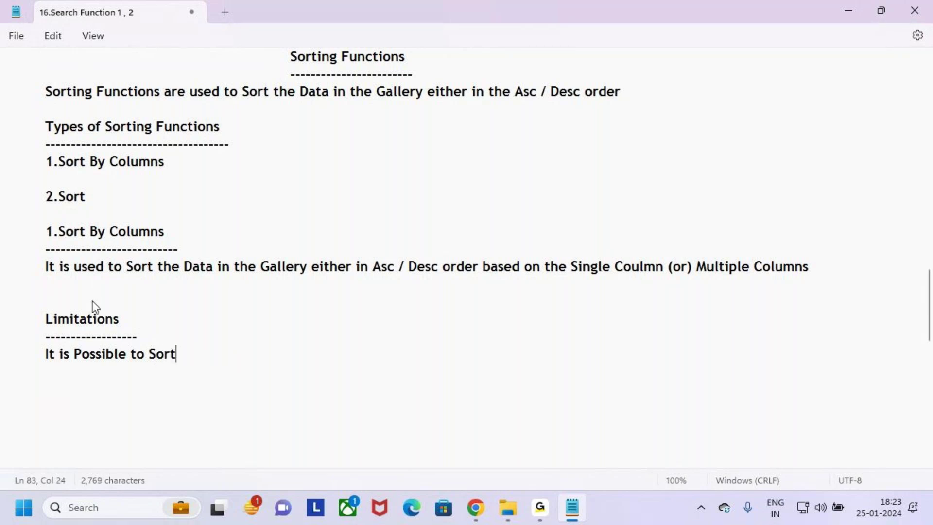
text(the Data)
key(BackSpace)
text(a )
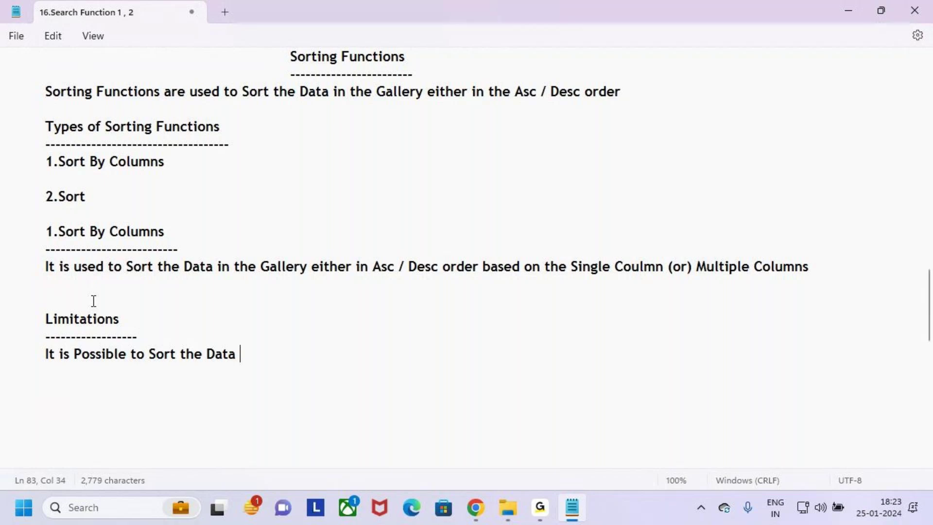
Step: Complete the first limitation line with "only the Text , Number , Date Data type Columns"
text(only )
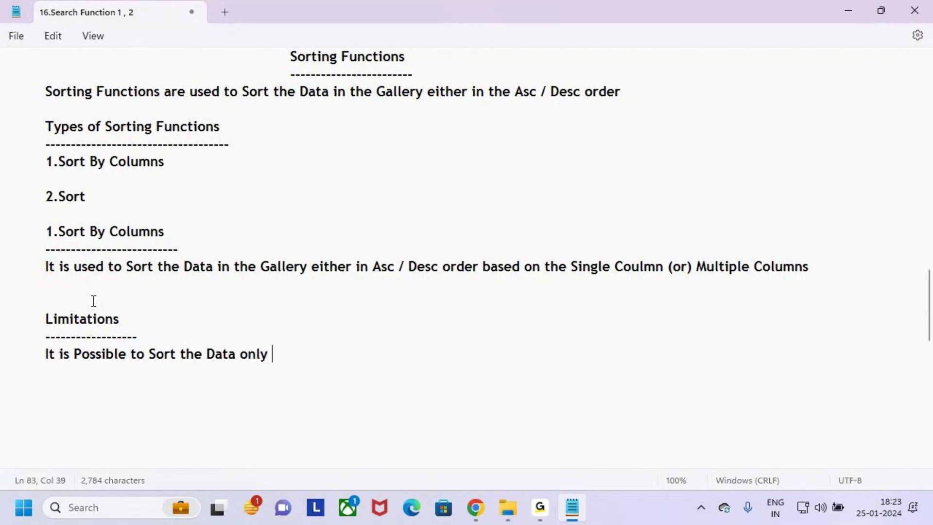
text(the Tex)
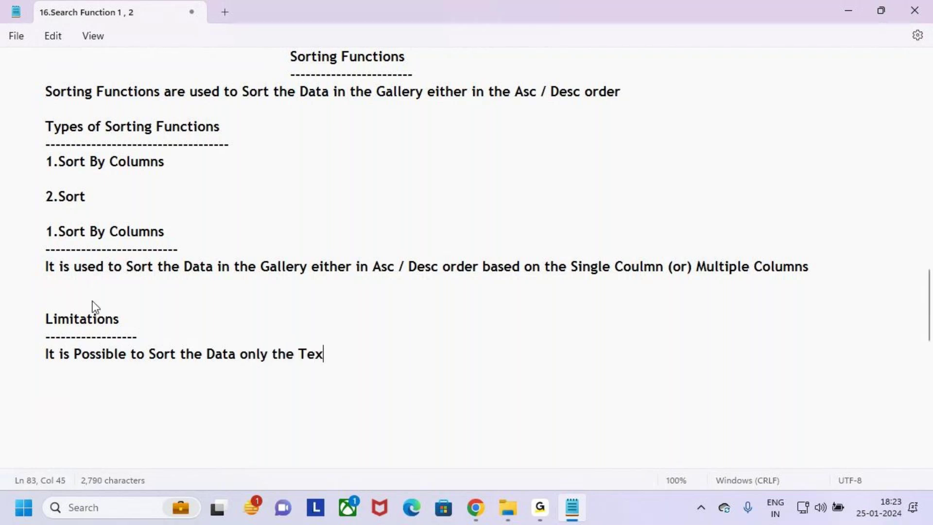
text(t , Number , )
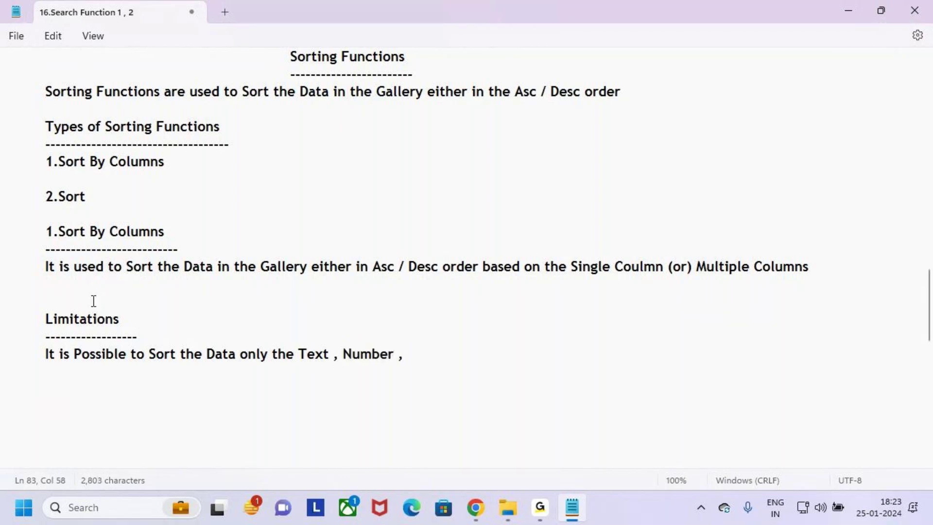
text(Date Data ty)
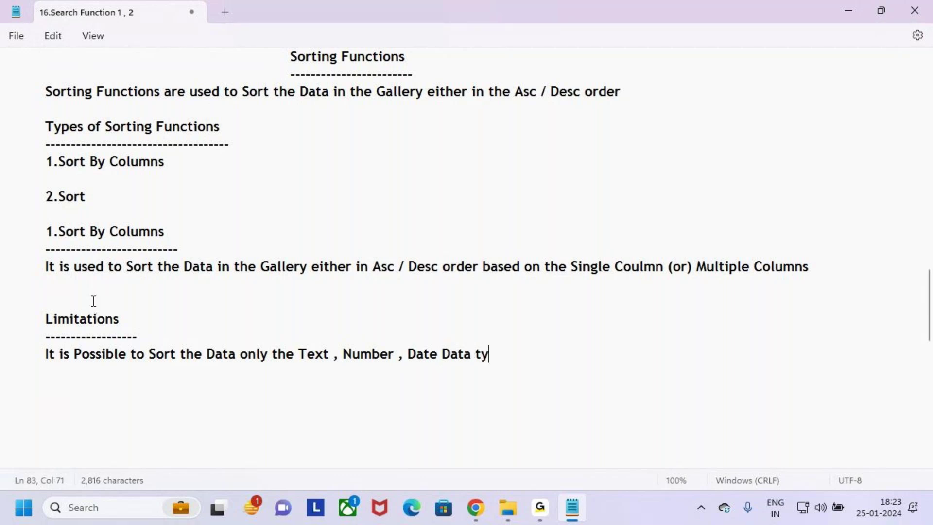
text(pe Columns)
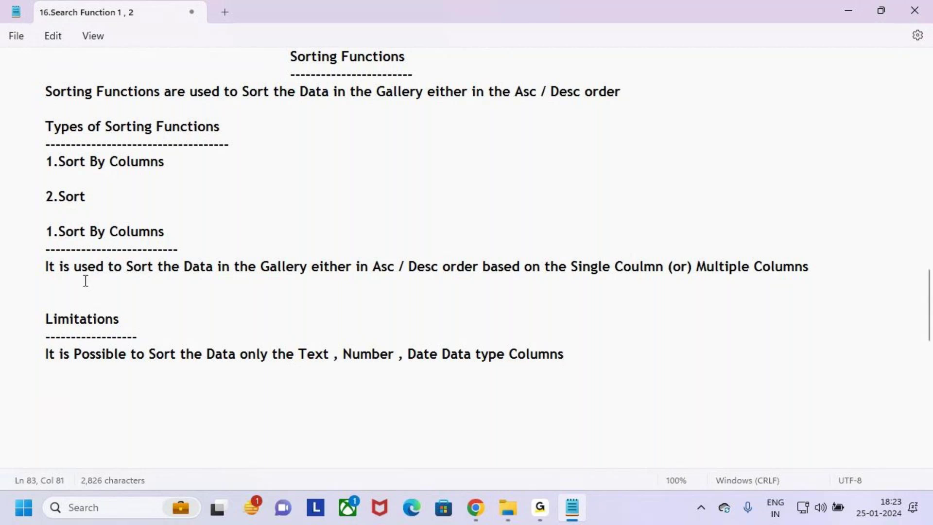
Step: Highlight the second Sort By Columns heading and the start of the limitation line, and place the cursor below it
drag(74, 236, 168, 235)
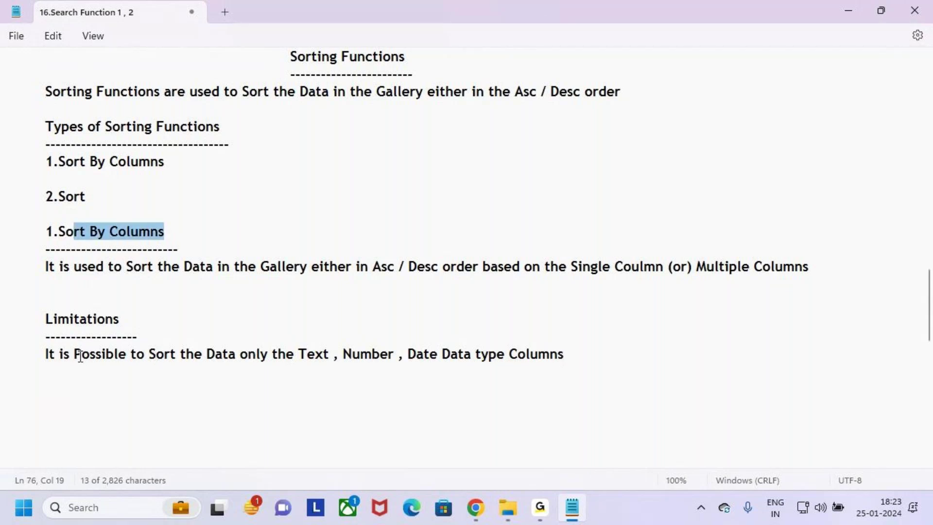
drag(48, 353, 278, 354)
click(308, 387)
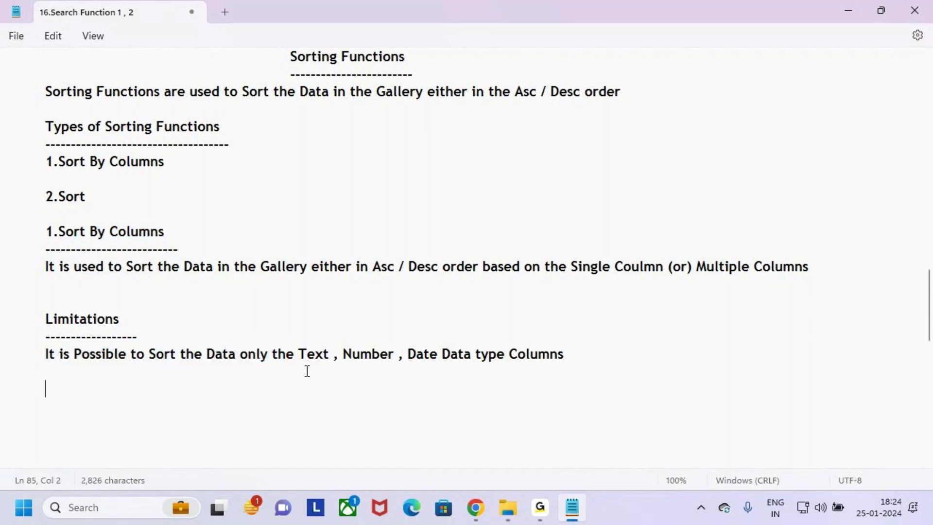
Step: Enclose "Text , Number , Date" in double quotation marks in the first limitation line
text(e ")
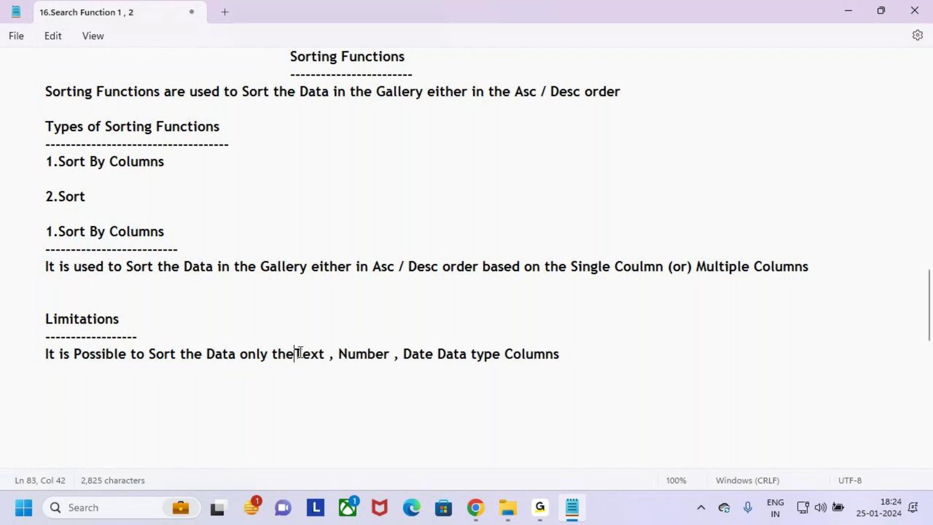
key(Right)
key(Right)
key(Right)
key(Right)
key(Right)
key(Right)
key(Right)
key(Right)
key(Right)
key(Right)
key(Right)
key(Right)
key(Right)
key(Right)
key(Right)
key(Right)
key(Right)
key(Right)
key(Right)
key(Right)
key(Right)
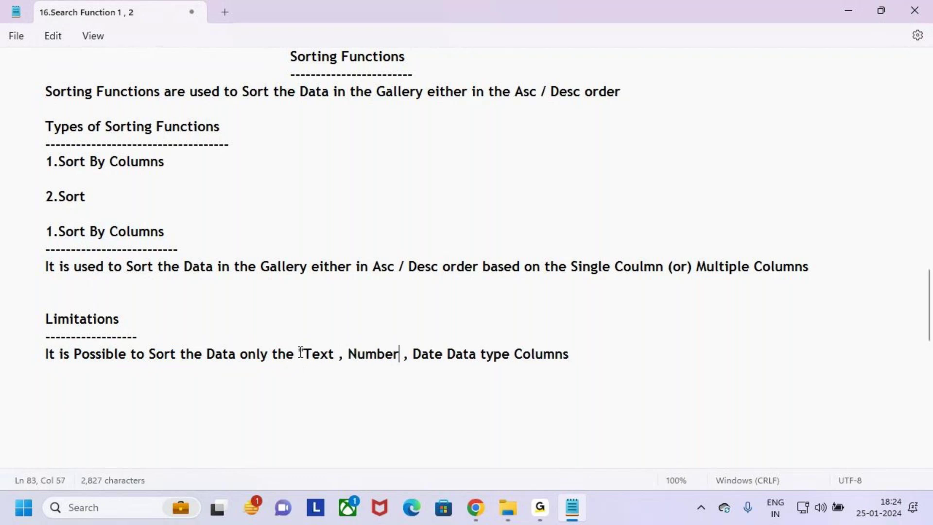
key(BackSpace)
key(BackSpace)
text(te")
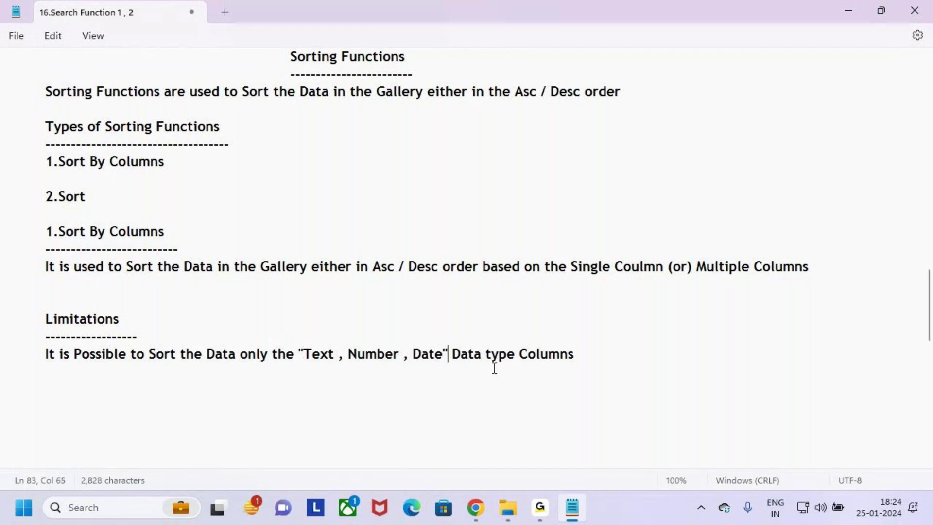
Step: Draw a box around "Text , Number , Date", mark the second Sort By Columns heading, and clear the marks
mouse_move(302, 343)
mouse_down()
mouse_move(328, 361)
mouse_move(459, 368)
mouse_up()
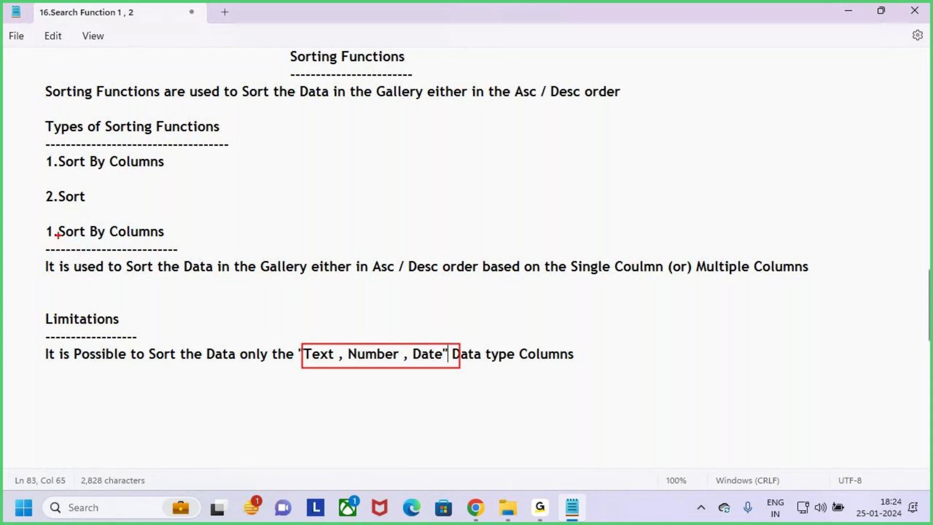
mouse_move(41, 222)
mouse_down()
mouse_move(177, 247)
mouse_move(224, 186)
mouse_up()
key(Escape)
click(593, 352)
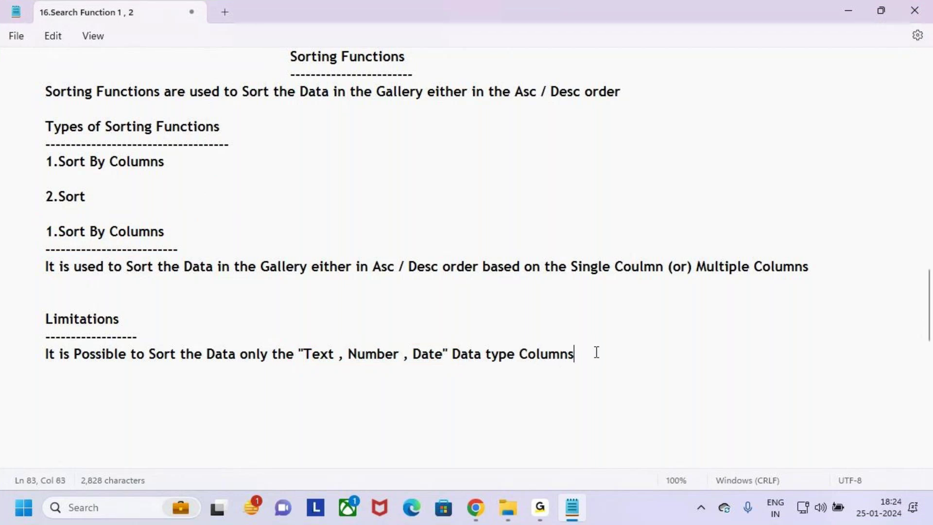
Step: Add a second limitation line reading "It is not Possible to Sort the Data on the Copmplex Data types"
key(Tab)
text(It is not )
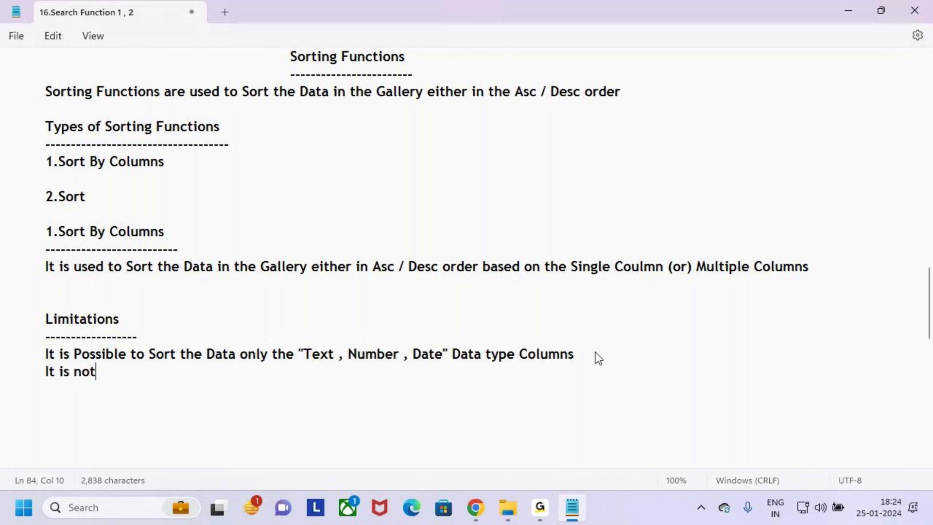
text(Possible )
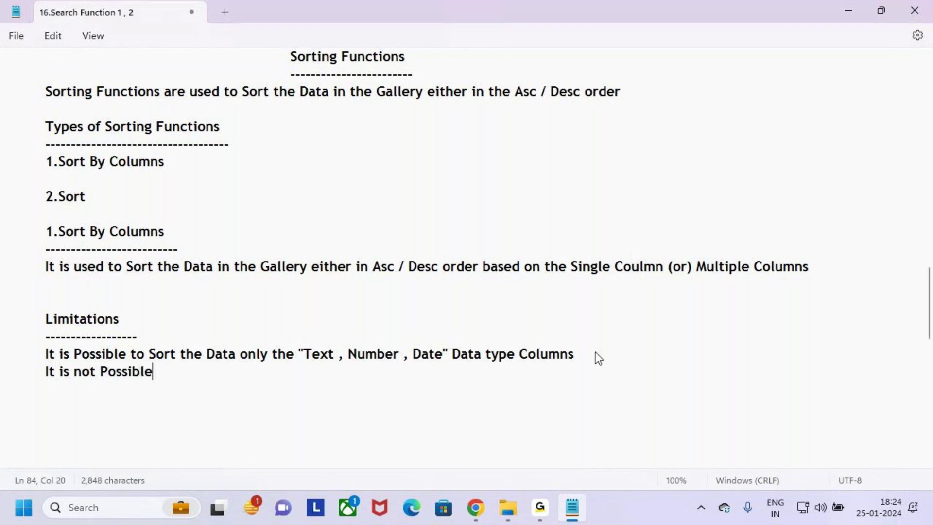
text(to Sort )
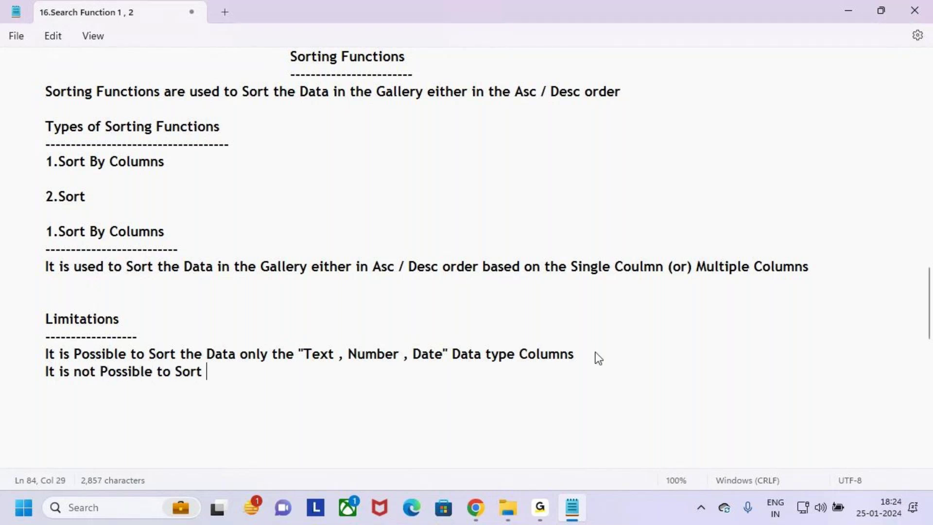
text(the Data)
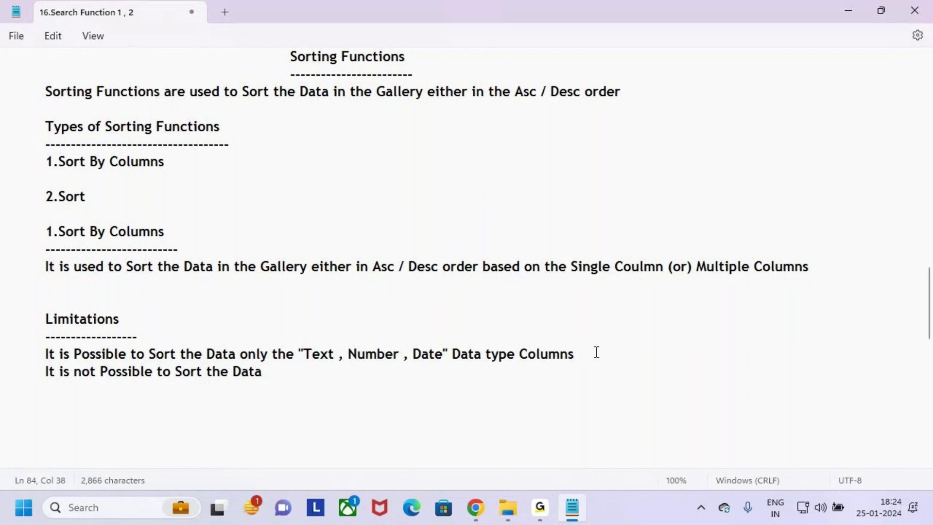
key(BackSpace)
key(BackSpace)
key(BackSpace)
text(ta on the Cop)
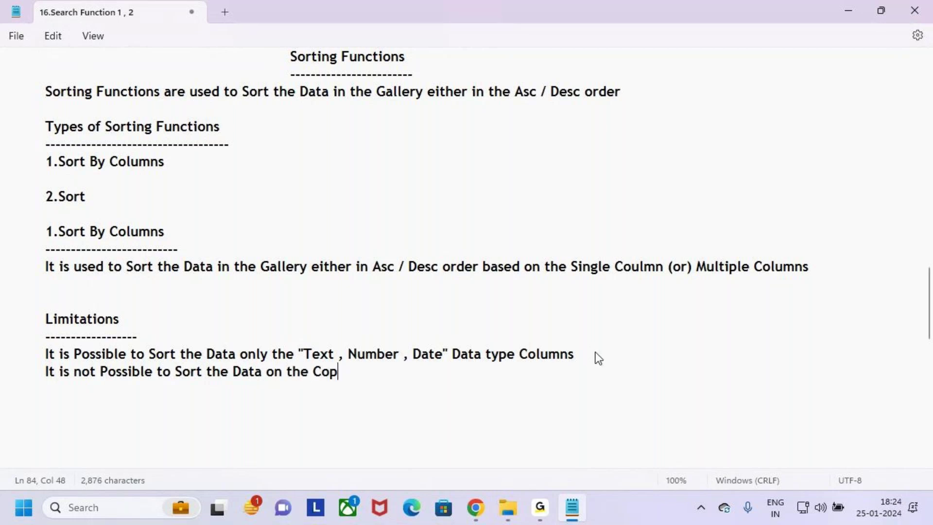
text(mplex )
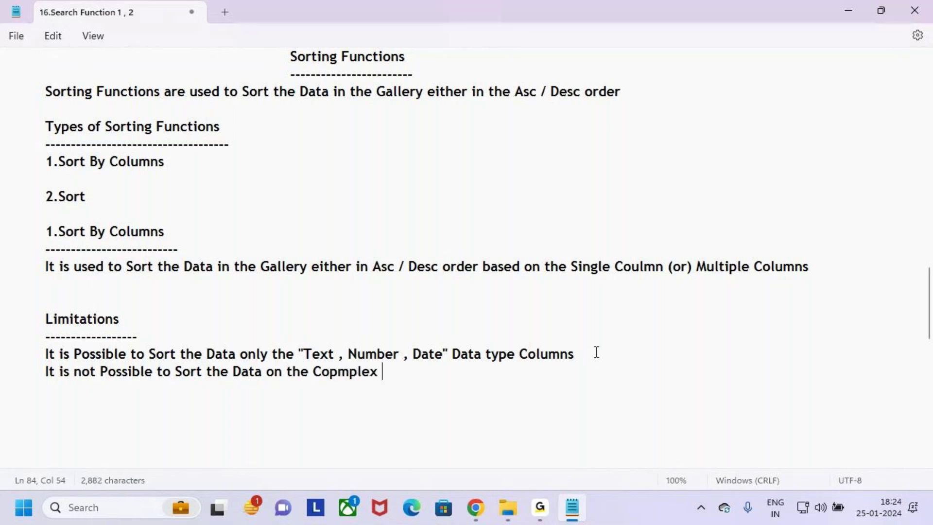
text(Data types)
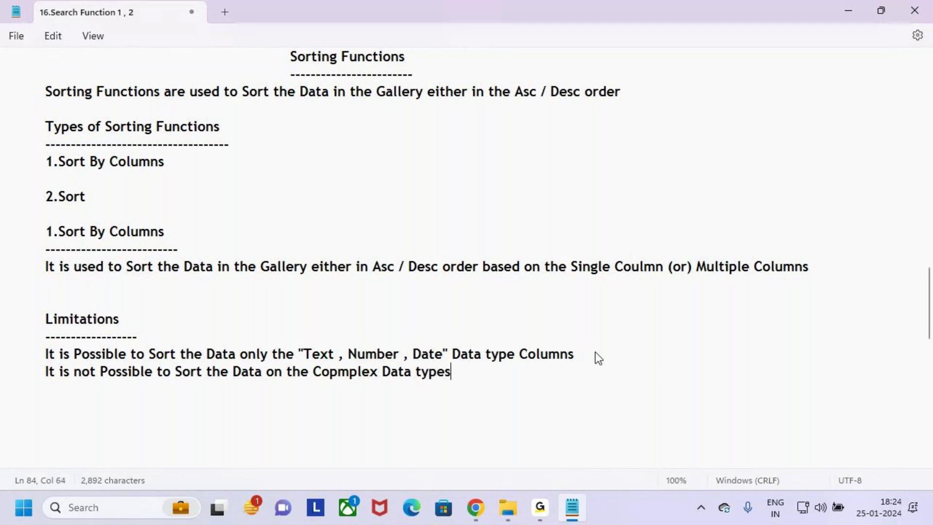
Step: Change the second limitation line's ending to "type Columns like (Choice , Lookup , Person ,,,,,,,,,)"
key(BackSpace)
key(BackSpace)
key(BackSpace)
key(BackSpace)
text(pe Columns like ())
key(Left)
text(C)
text(hoice)
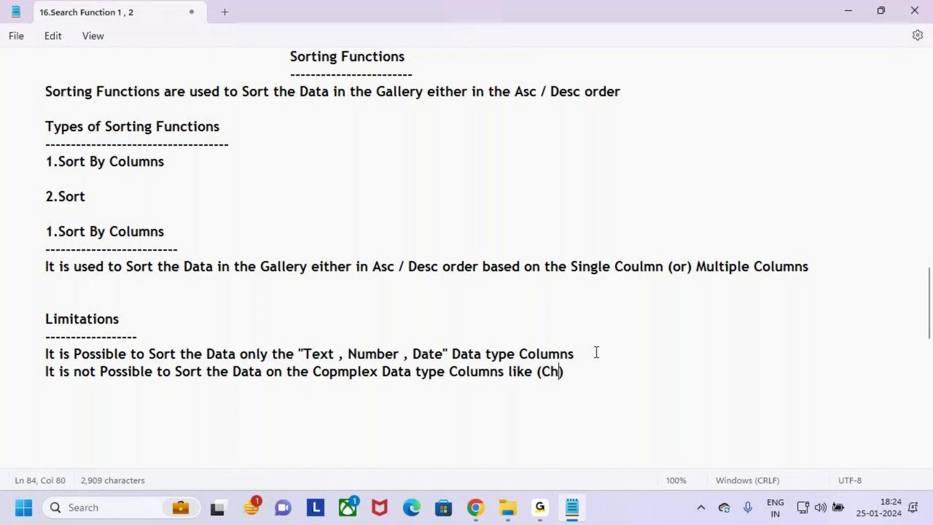
text( , )
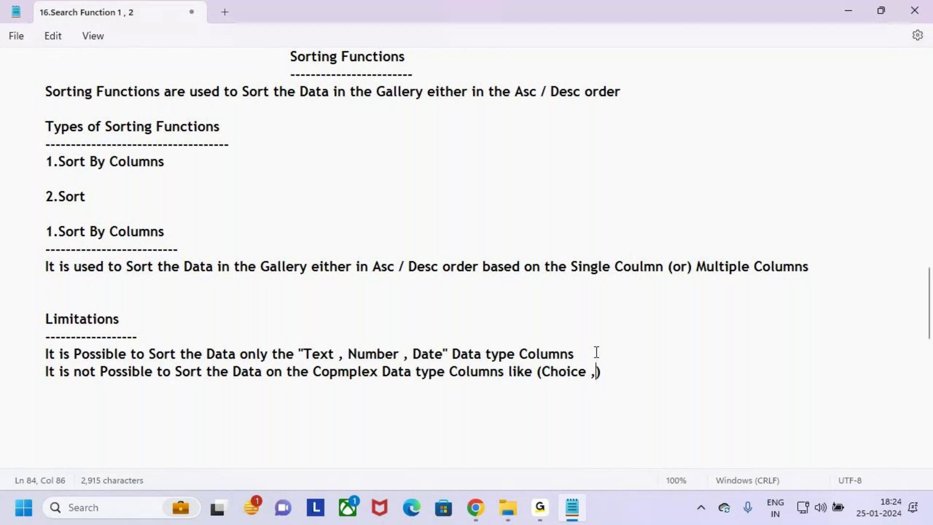
text(Looup)
key(BackSpace)
text(ok)
key(Right)
key(Right)
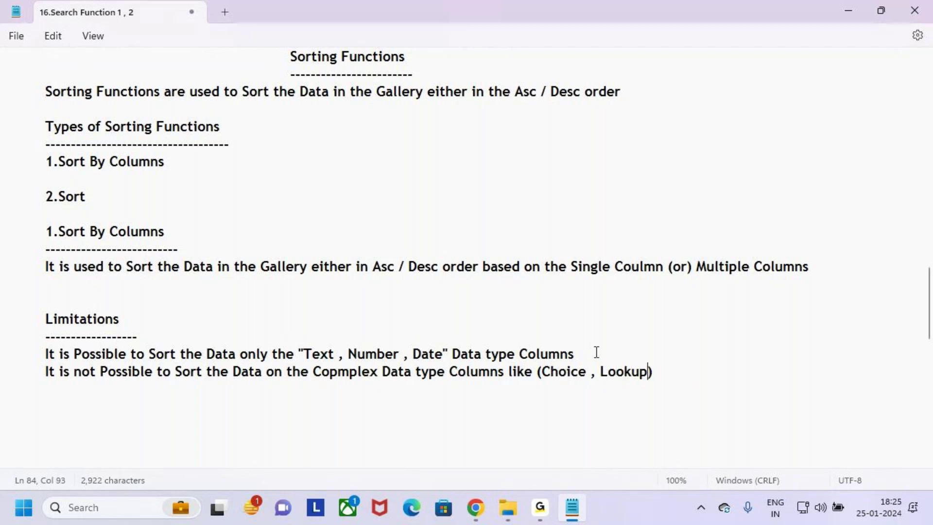
text(, Person ,,,,,,,,,)
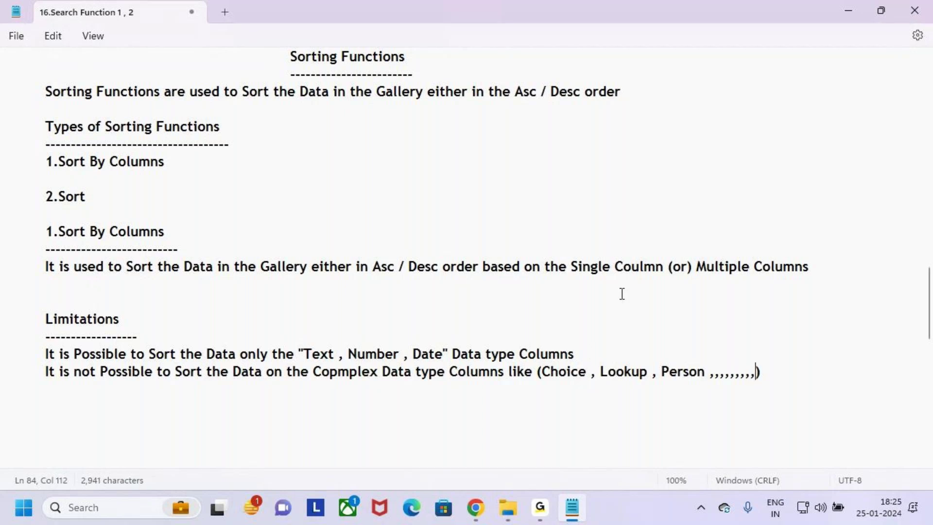
Step: Correct the misspelled word before "Data type" in the second limitation line to "Complex"
key(ctrl+2)
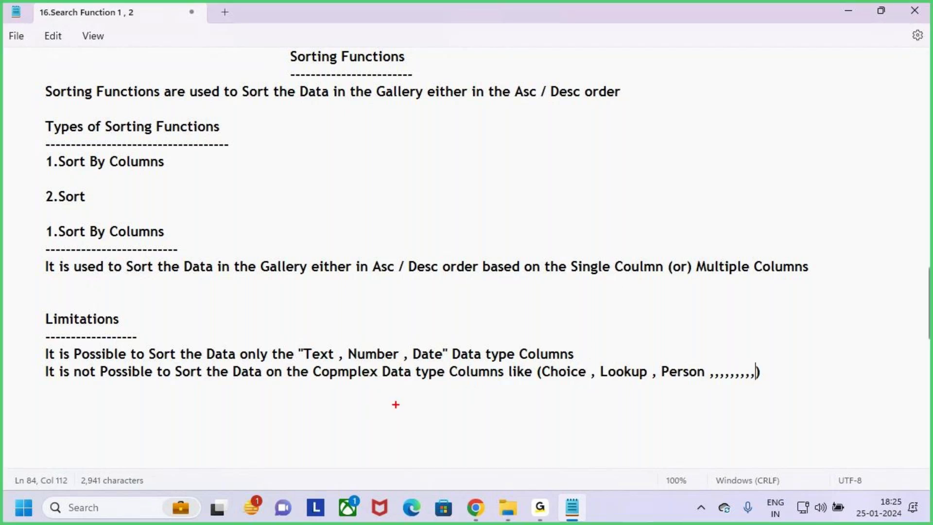
key(Escape)
click(337, 371)
key(BackSpace)
key(BackSpace)
key(BackSpace)
key(BackSpace)
text(Co)
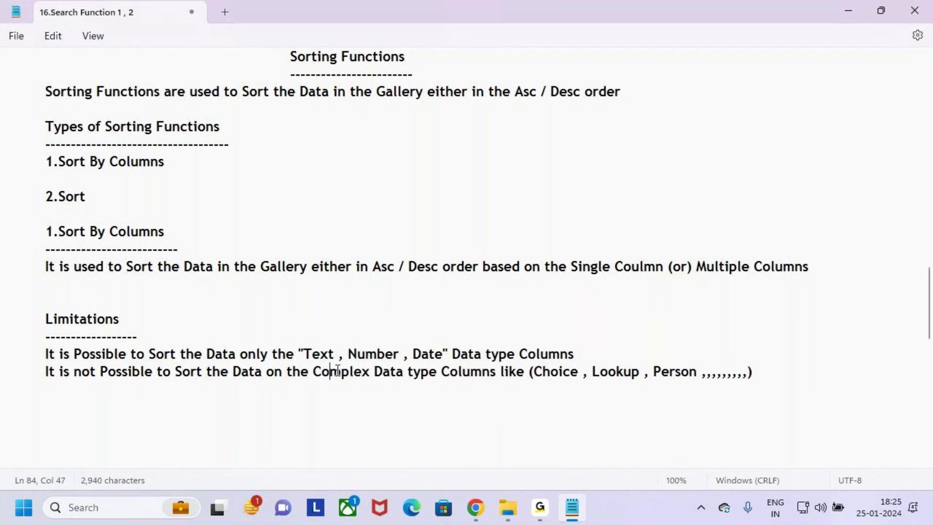
Step: Highlight the complex column types, box both lists of data types, draw arrows to the complex list, and clear the marks
drag(550, 372, 645, 371)
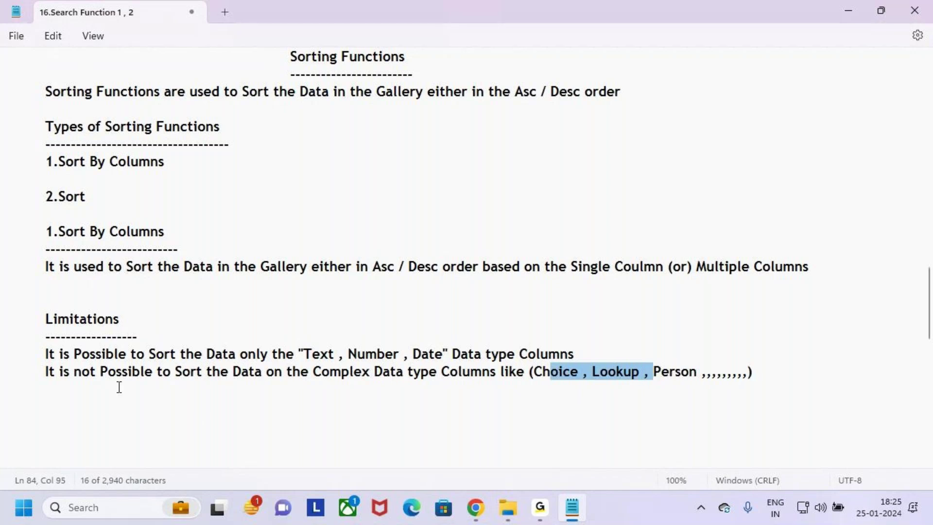
click(520, 414)
key(ctrl+2)
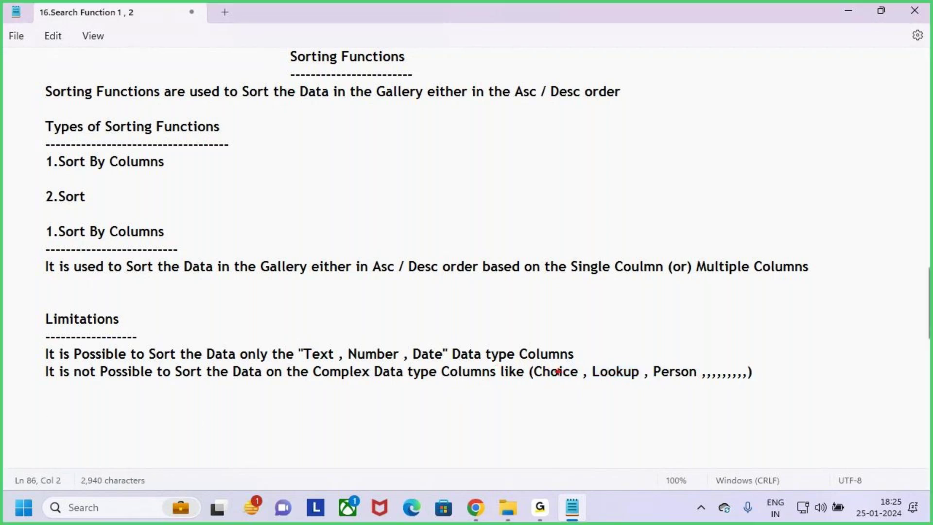
drag(526, 362, 757, 386)
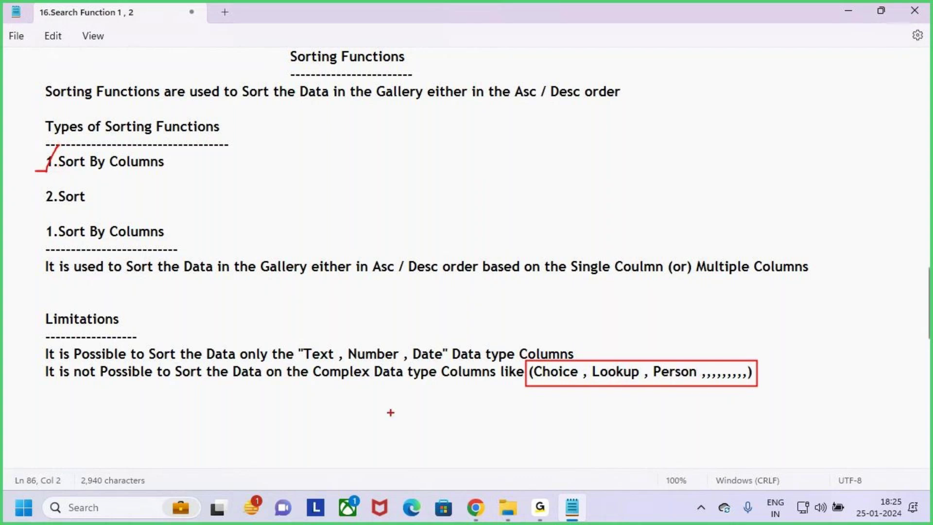
mouse_move(297, 342)
mouse_down()
mouse_move(358, 364)
mouse_move(460, 365)
mouse_up()
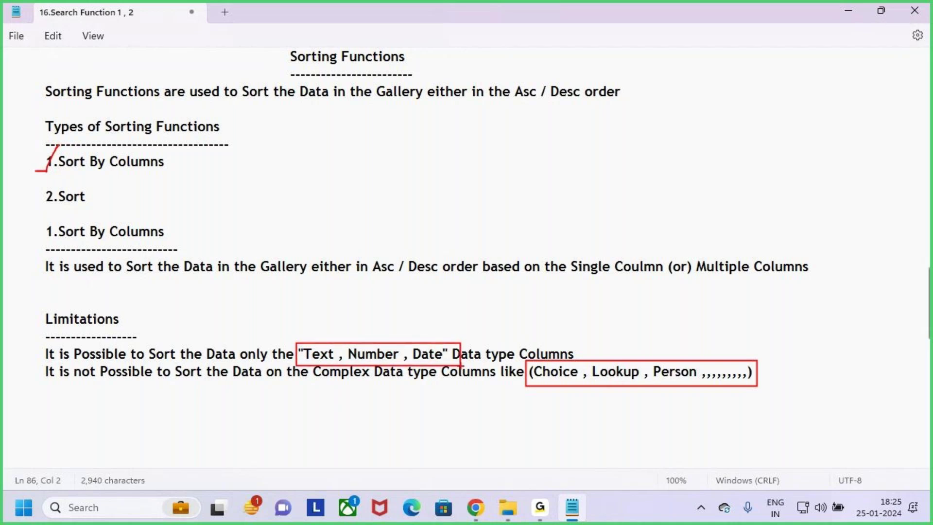
drag(498, 362, 534, 362)
mouse_move(618, 326)
mouse_down()
mouse_move(629, 362)
mouse_move(642, 348)
mouse_move(654, 374)
mouse_move(531, 428)
mouse_up()
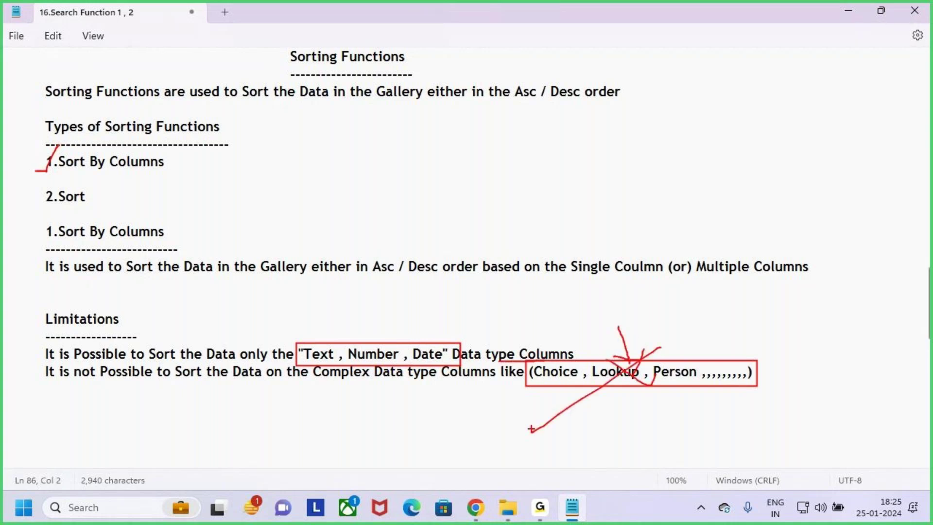
key(Escape)
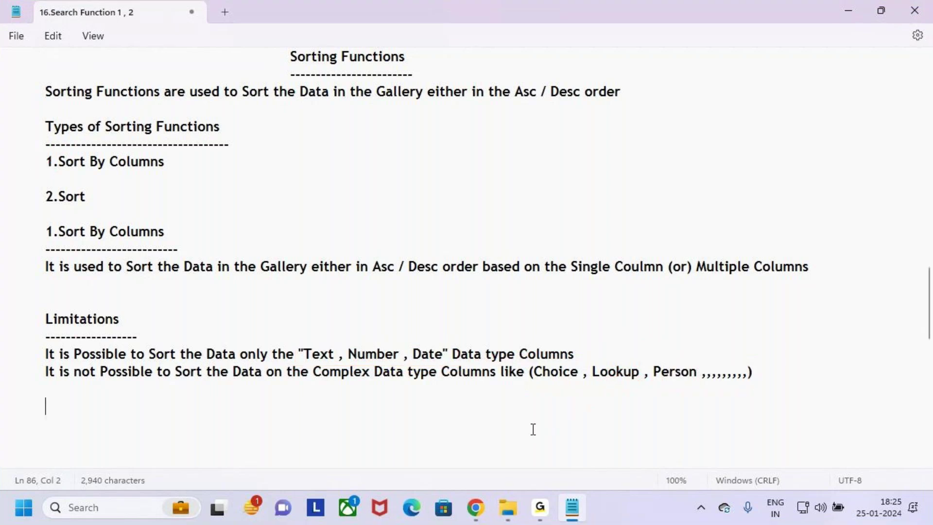
Step: Highlight "Complex Data type" in the second limitation line, and place the cursor below the line
click(763, 369)
drag(308, 372, 440, 373)
click(178, 420)
Step: Copy the "2.Sort" entry from the types list to below the Limitations section and remove its extra indentation
click(97, 197)
click(90, 214)
click(97, 199)
click(91, 204)
click(98, 195)
key(shift+Up)
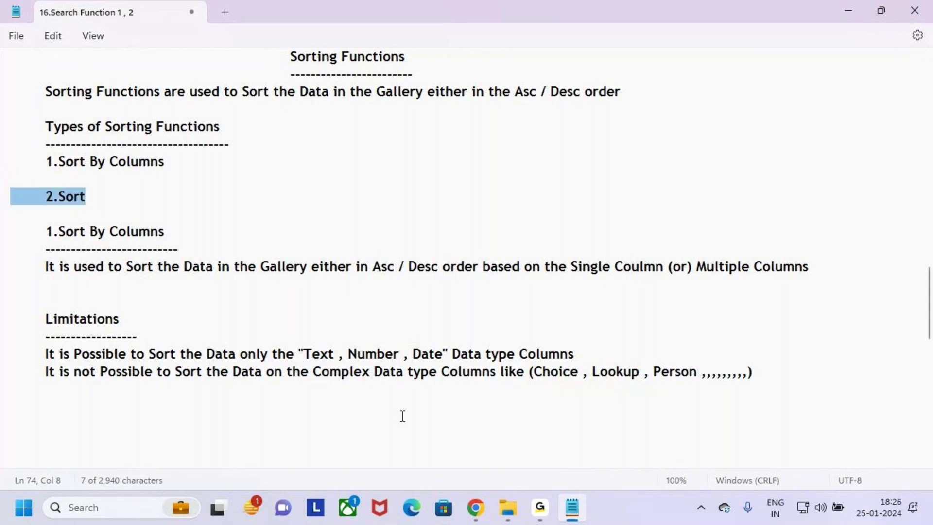
key(ctrl+c)
click(34, 420)
key(Tab)
key(ctrl+v)
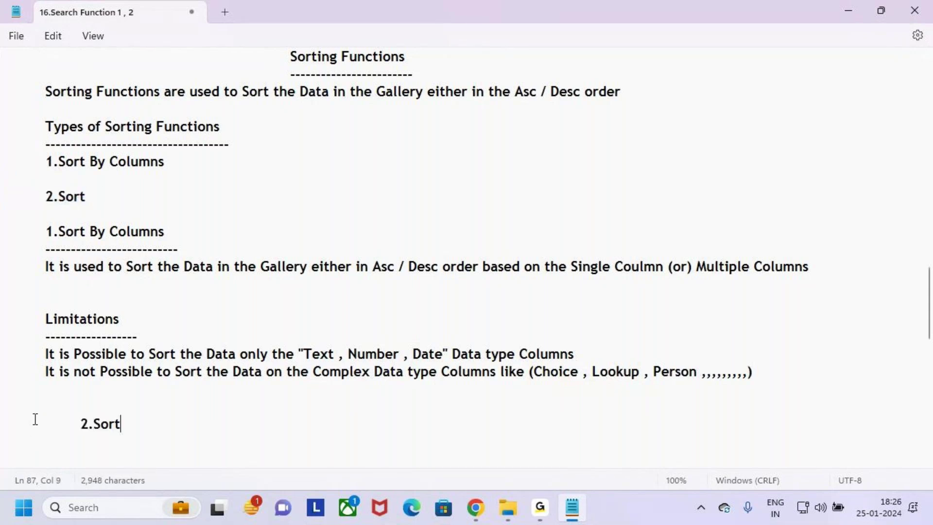
key(Left)
key(Left)
key(BackSpace)
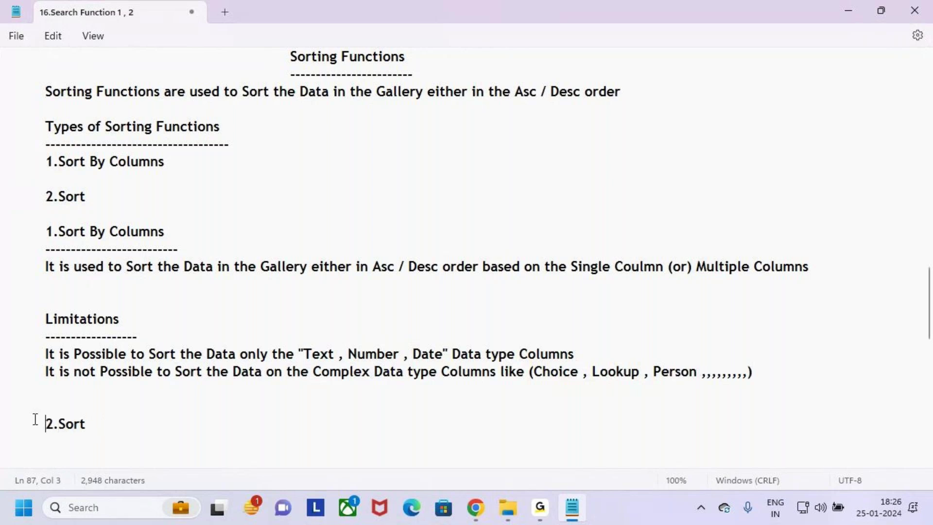
Step: Underline the new "2.Sort" heading with a dashed line and start an indented line beneath it
text(----------)
key(Return)
key(Tab)
scroll(196, 369, down, 4)
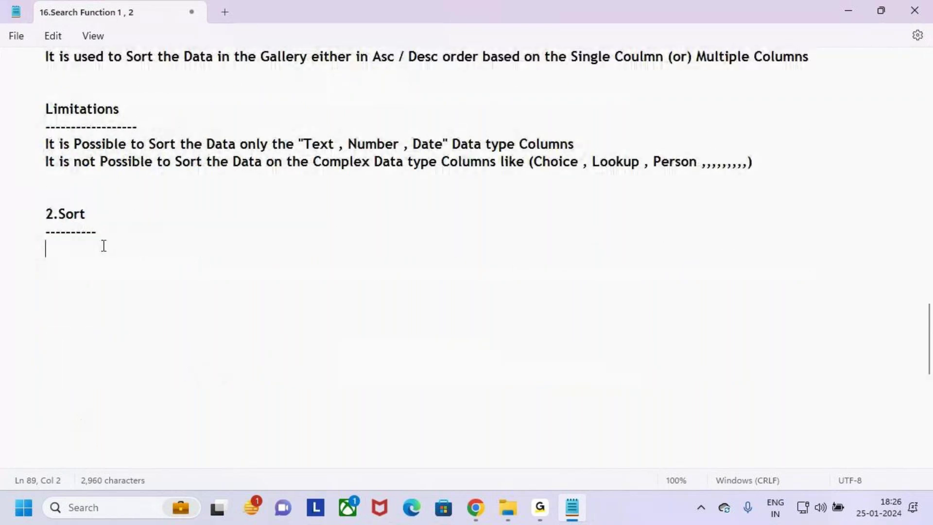
Step: Begin the Sort description beneath the dashed line with "It is used to Sort the Data in the Gallery either"
drag(48, 214, 98, 237)
click(126, 232)
key(Return)
key(Tab)
text(It is used to Sort the Data in the )
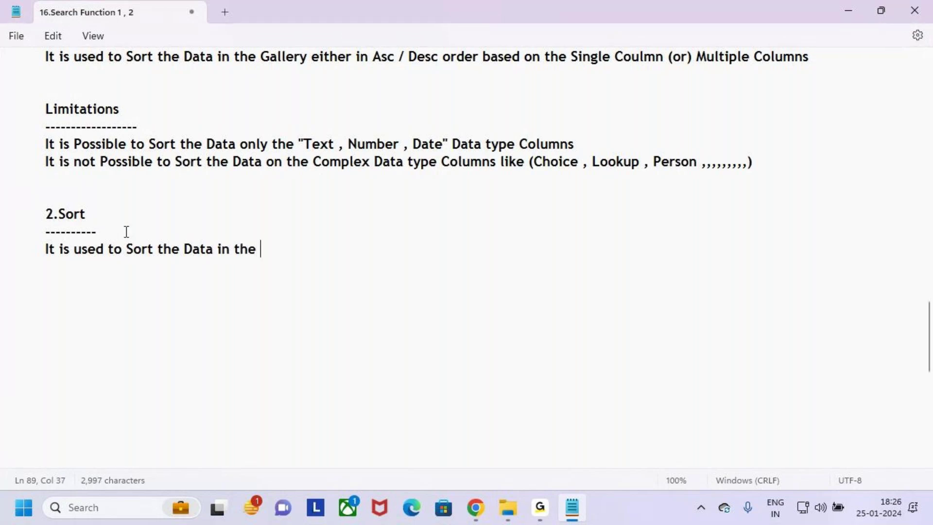
text(gallery)
key(Left)
key(Left)
key(Left)
key(Left)
key(Left)
key(Left)
key(Left)
key(BackSpace)
text(G)
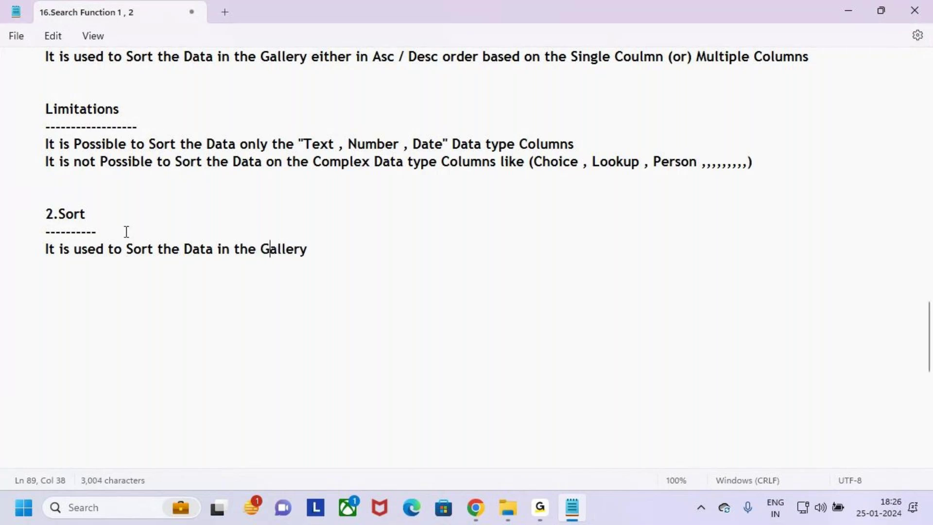
key(BackSpace)
key(BackSpace)
key(BackSpace)
text(ery either )
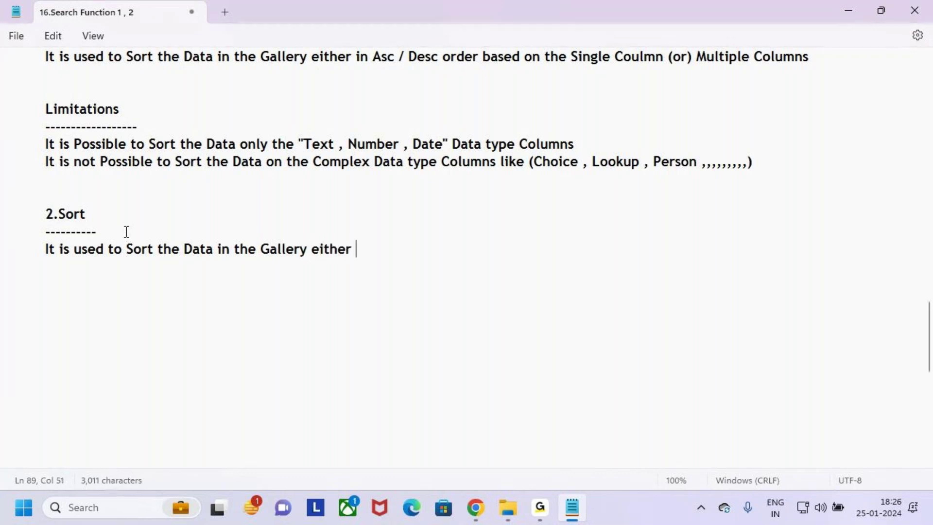
Step: Complete the Sort description with "in the Asc / Desc Order based on the Single Column"
text(in the A)
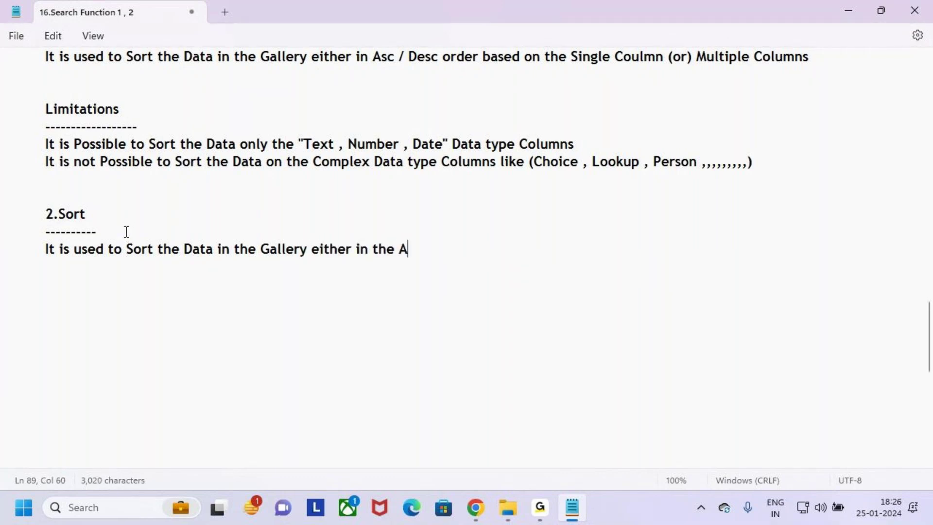
text(sc /)
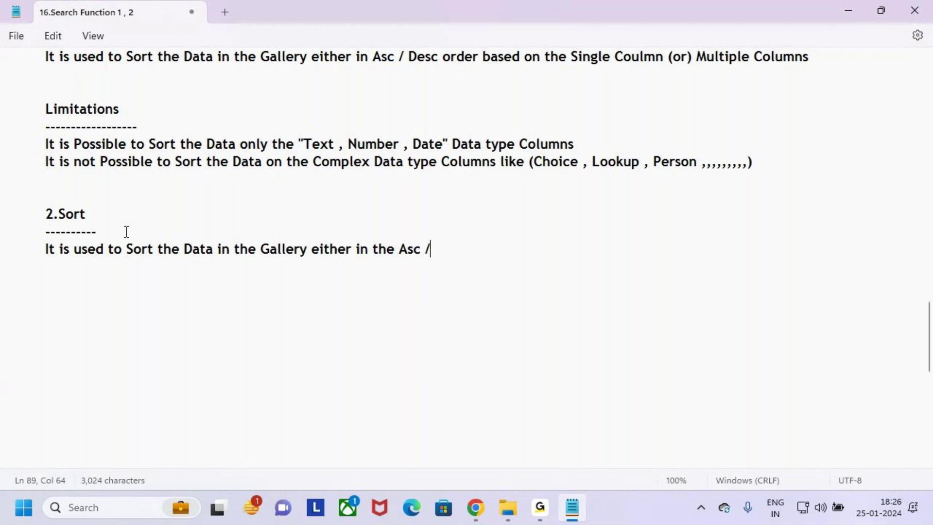
text( Desc O)
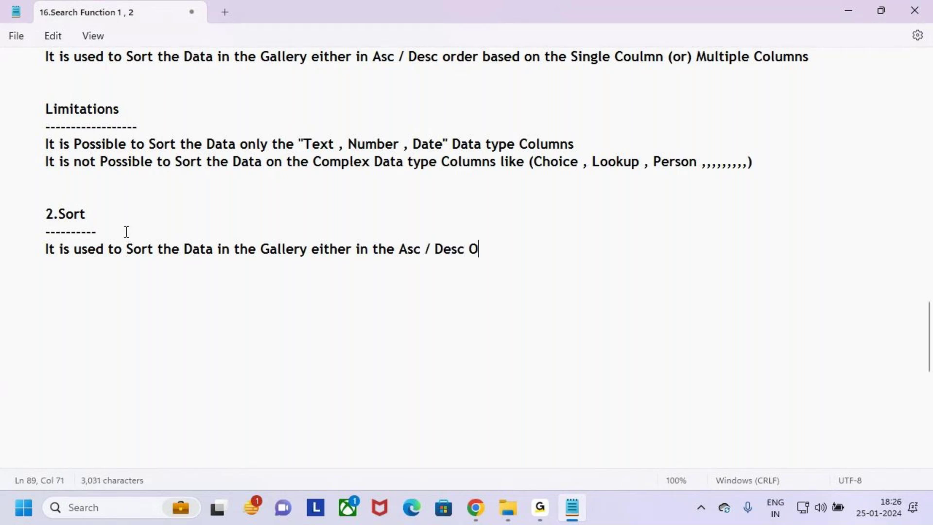
text(rder bas)
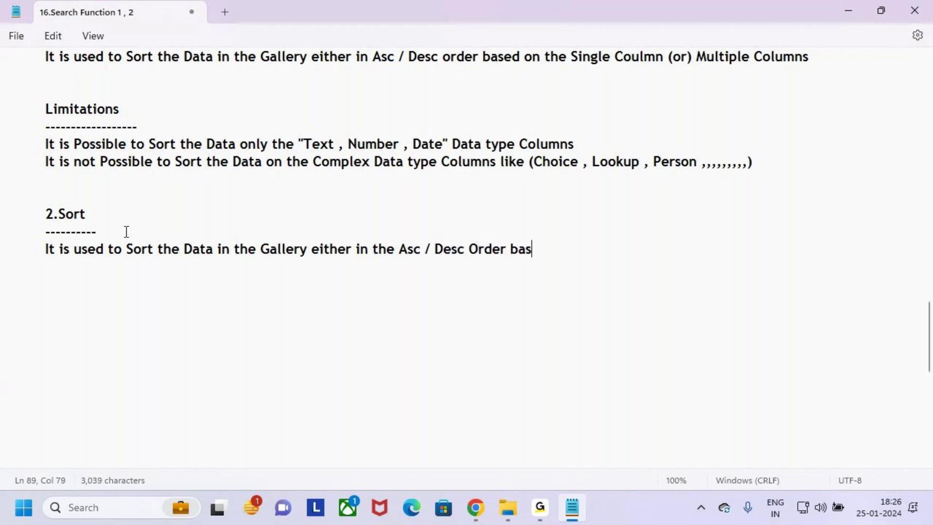
text(ed on the Si)
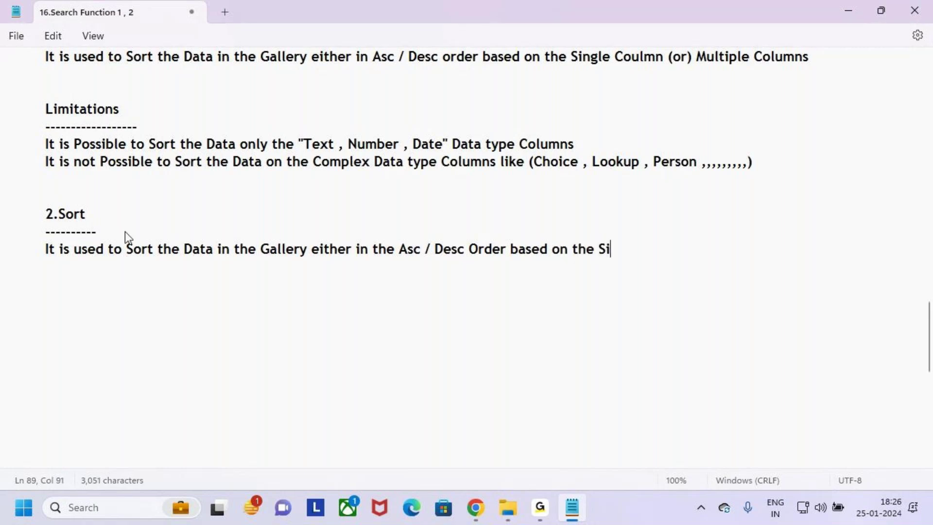
text(ngle Colu,ns)
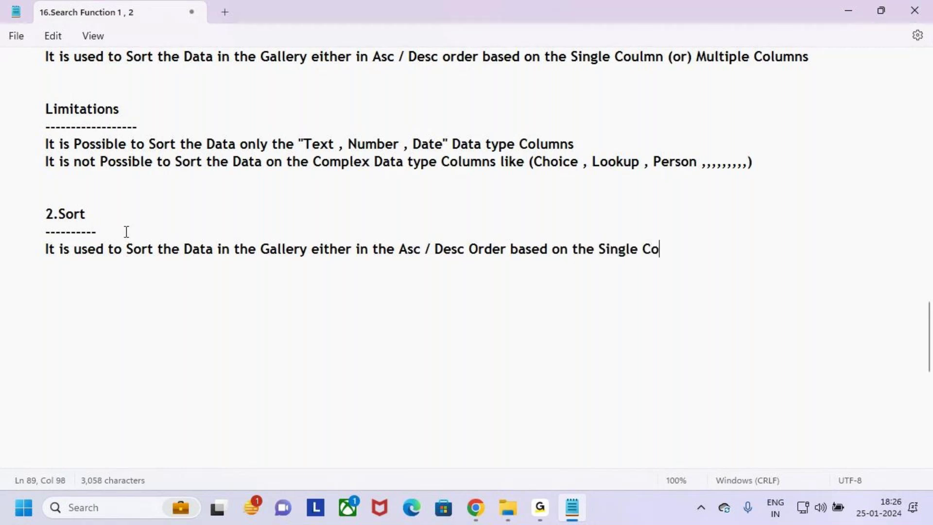
key(BackSpace)
key(BackSpace)
key(BackSpace)
key(BackSpace)
key(BackSpace)
key(BackSpace)
key(BackSpace)
key(BackSpace)
key(BackSpace)
key(BackSpace)
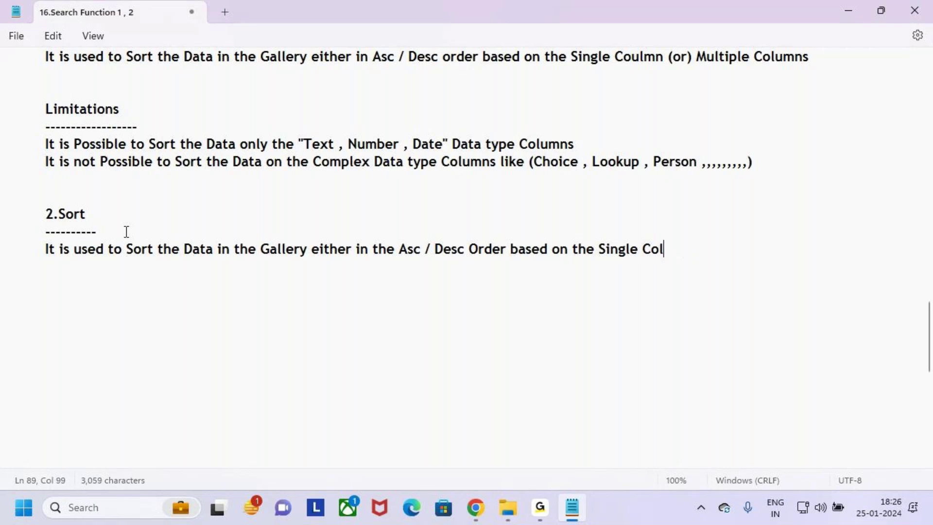
key(BackSpace)
key(BackSpace)
key(BackSpace)
text(ingle Column)
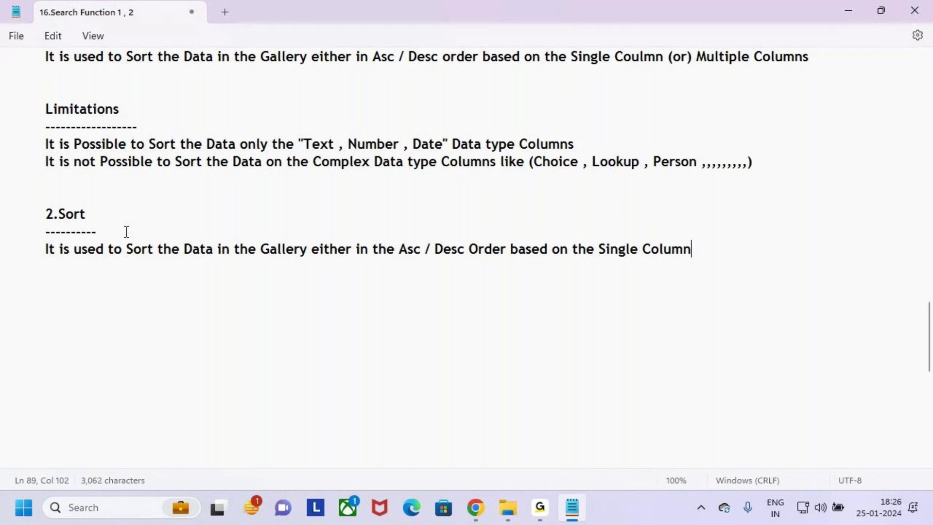
Step: Highlight the "2.Sort" heading, the Asc / Desc order wording and "Single Column" in its description
drag(54, 214, 157, 224)
drag(280, 252, 508, 256)
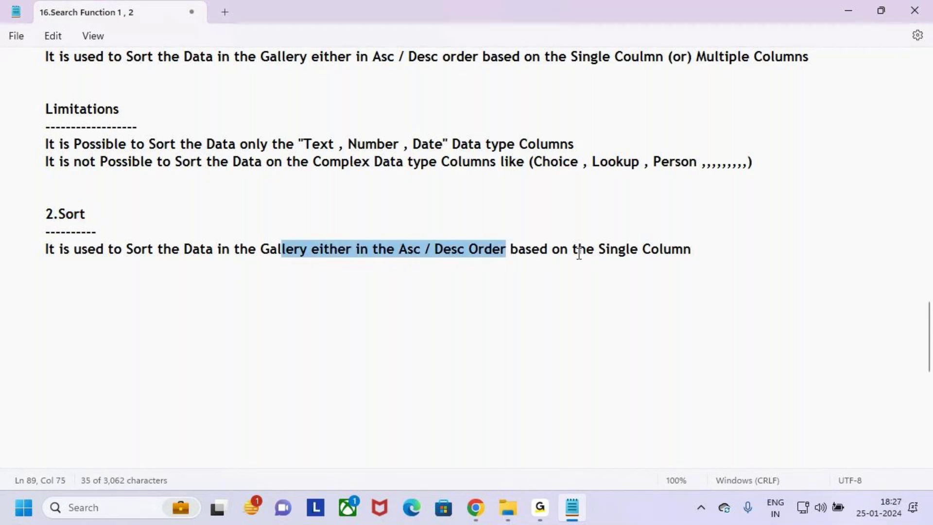
drag(578, 256, 753, 252)
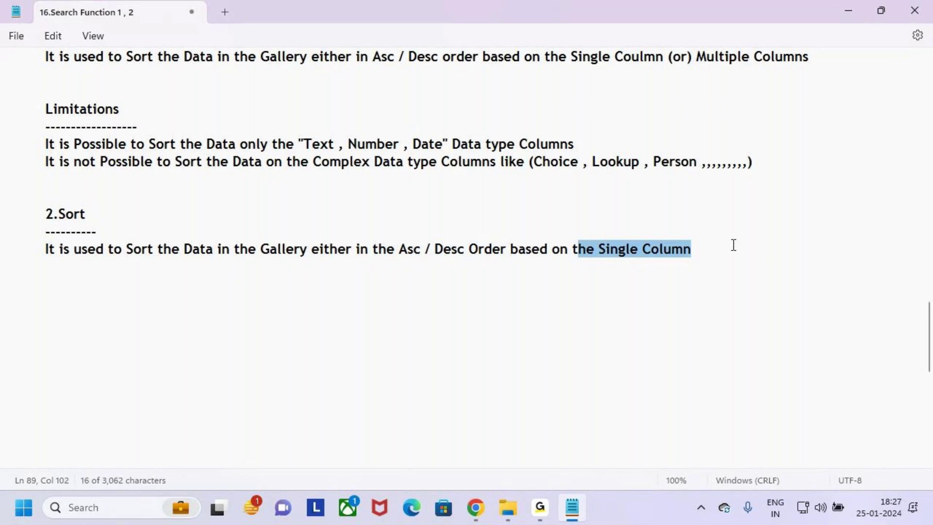
click(713, 255)
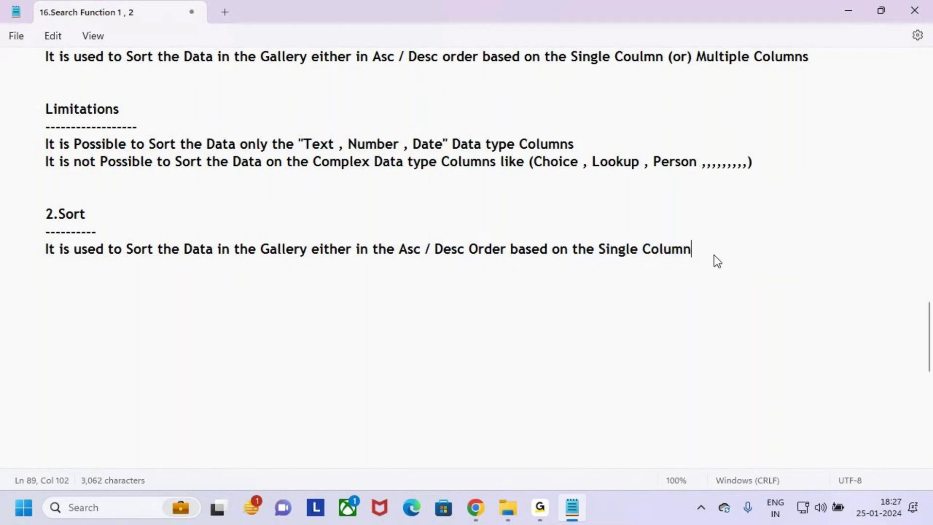
Step: Compare both functions by highlighting their headings, the single or multiple columns wording under Sort By Columns, and "Single Column" under Sort
scroll(189, 145, up, 3)
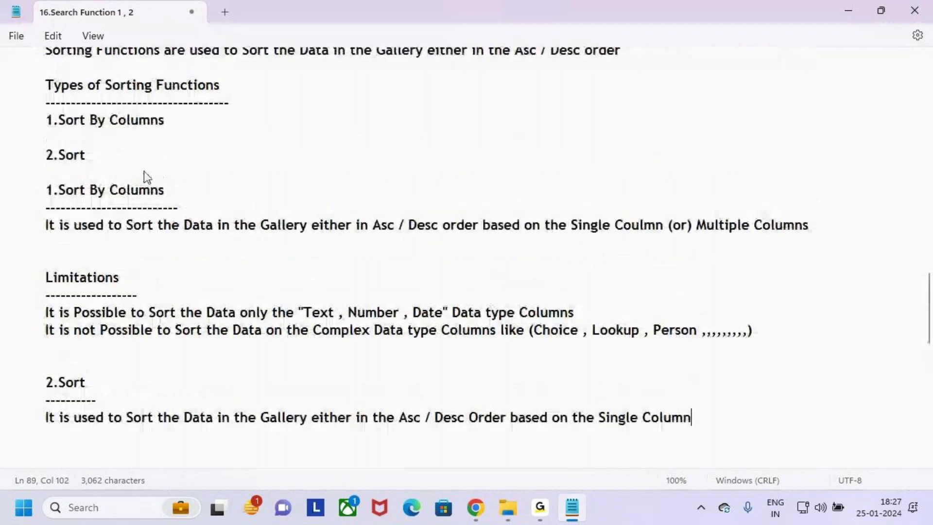
scroll(143, 171, up, 1)
drag(47, 232, 179, 238)
drag(565, 268, 833, 267)
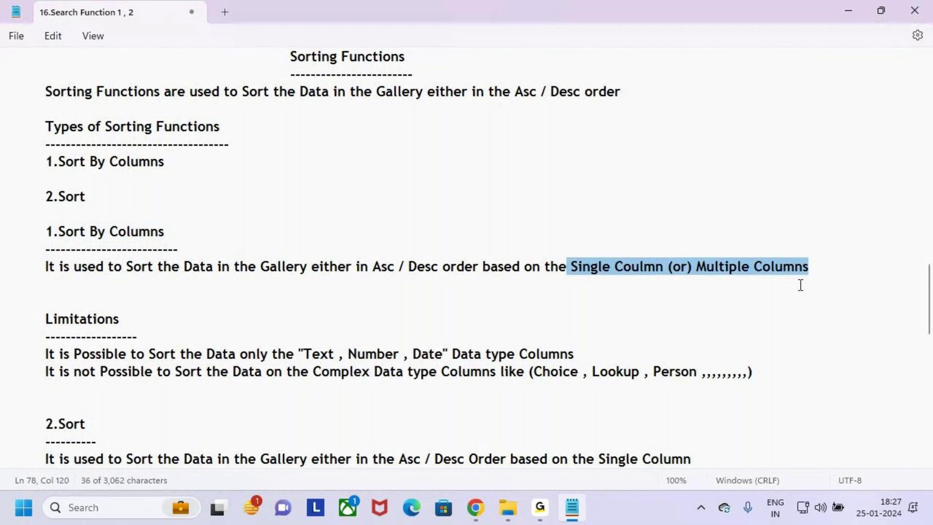
scroll(800, 283, down, 3)
drag(45, 271, 86, 268)
drag(587, 301, 750, 308)
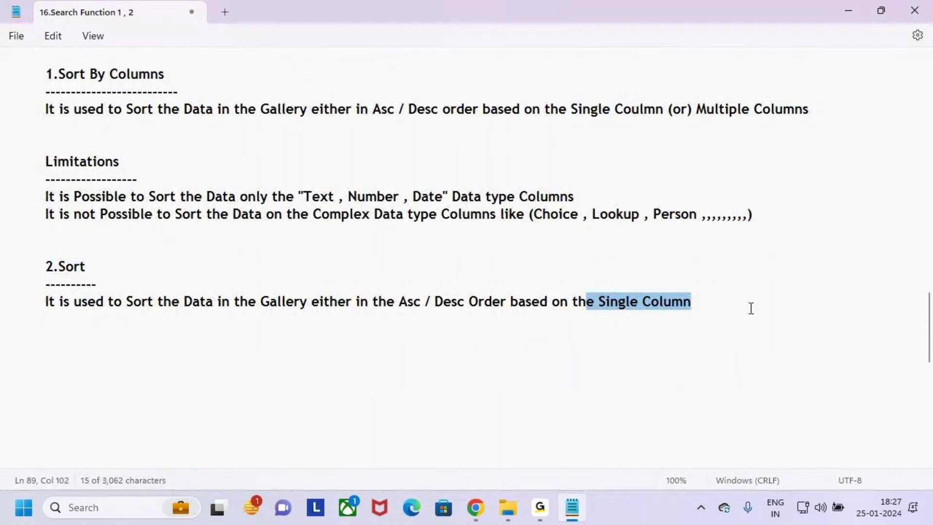
click(750, 308)
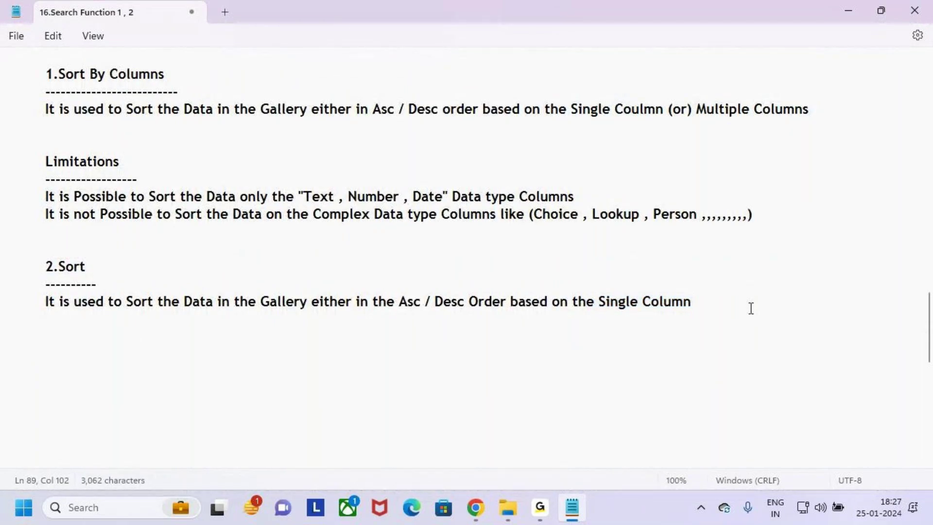
Step: Box the Sort By Columns heading, the complex types list with an arrow to it, and the "2.Sort" heading, and clear the marks
scroll(13, 349, up, 2)
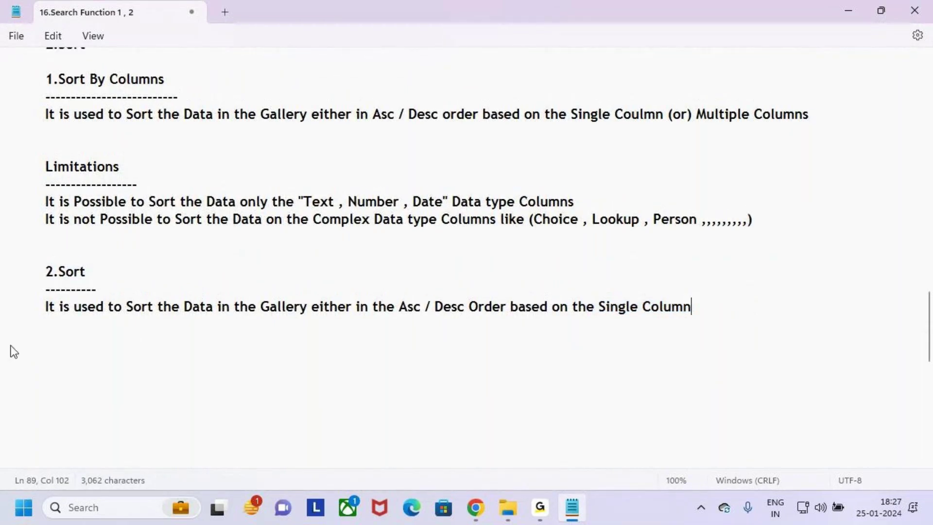
key(ctrl+2)
drag(37, 190, 194, 165)
drag(533, 305, 755, 336)
key(Escape)
key(ctrl+2)
drag(526, 306, 760, 334)
mouse_move(630, 278)
mouse_down()
mouse_move(630, 309)
mouse_move(644, 315)
mouse_up()
drag(641, 327, 654, 311)
drag(39, 365, 108, 389)
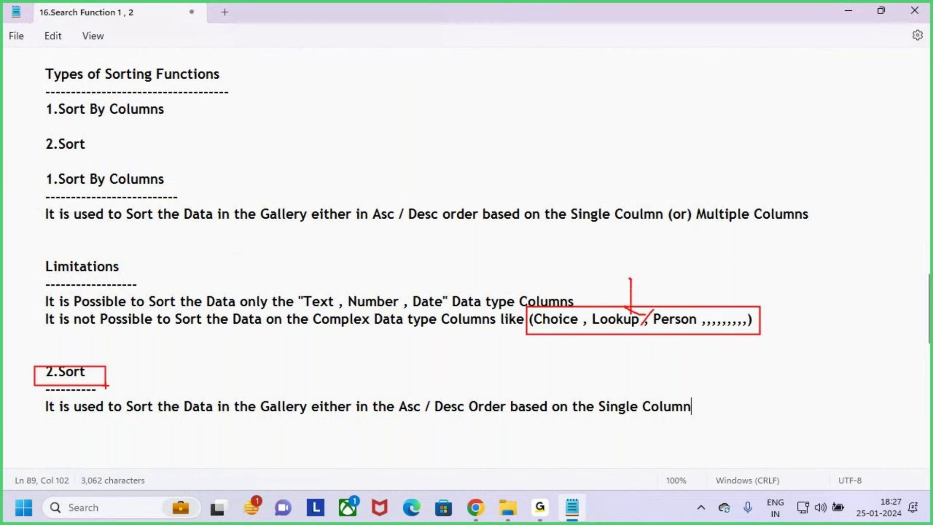
key(Escape)
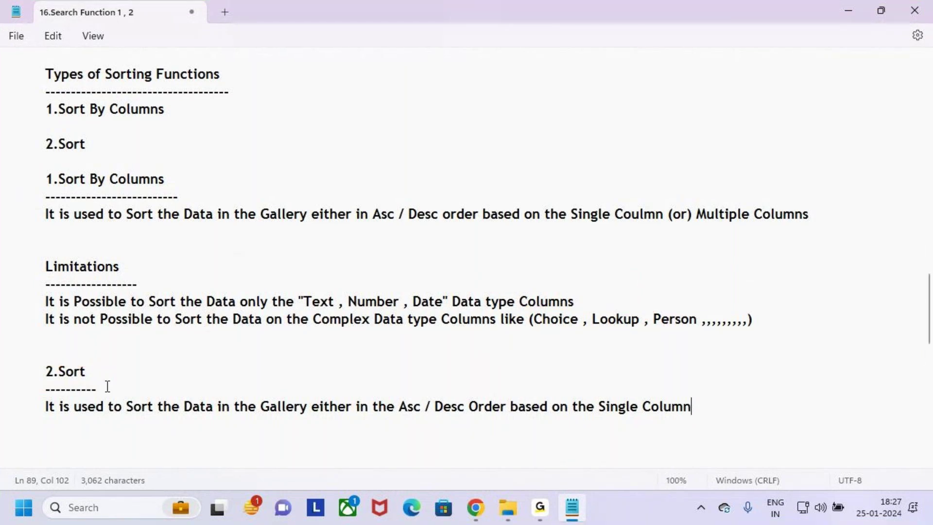
Step: Highlight the two function headings, and start a new indented line below the Sort description, leaving one blank line between
drag(45, 179, 113, 179)
drag(27, 374, 129, 387)
click(703, 407)
key(Return)
key(Return)
key(Tab)
scroll(356, 385, down, 1)
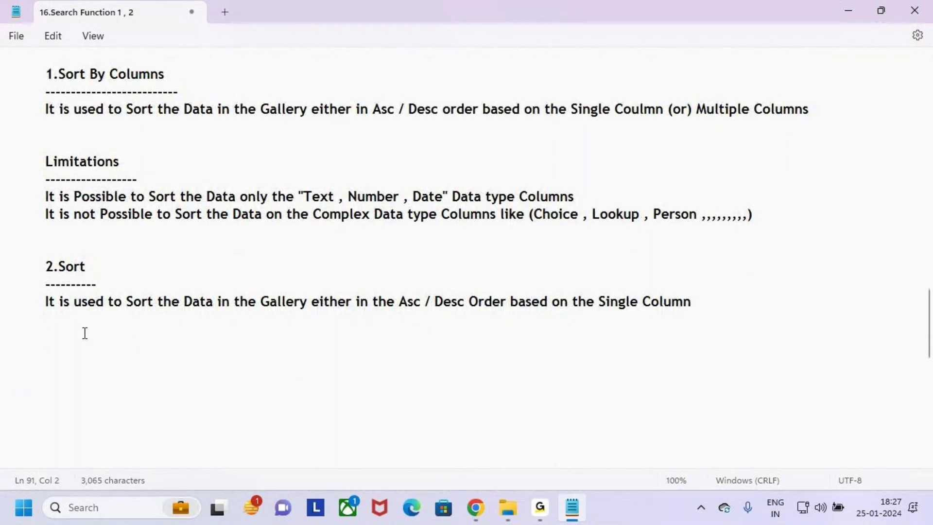
Step: Write "It is used to Sort the Data" on the new line under the Sort description
click(47, 216)
click(95, 234)
click(107, 343)
text(It is used to)
key(BackSpace)
key(BackSpace)
text(sed to Sort t)
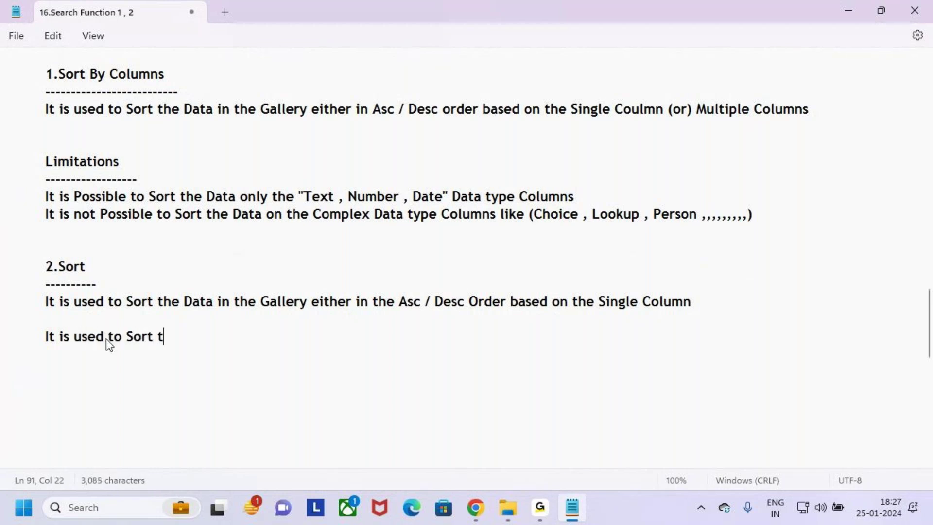
text(he Data)
Step: Complete the new Sort line with "on the Complex Data type Columns like (Choice , Lookup , Person ,,,,,,,,,)" copied from the second limitation
click(320, 260)
drag(267, 216, 752, 224)
click(235, 336)
key(BackSpace)
text(a)
text(on the Complex Data type Columns like (Choice , Lookup , Person ,,,,,,,,,))
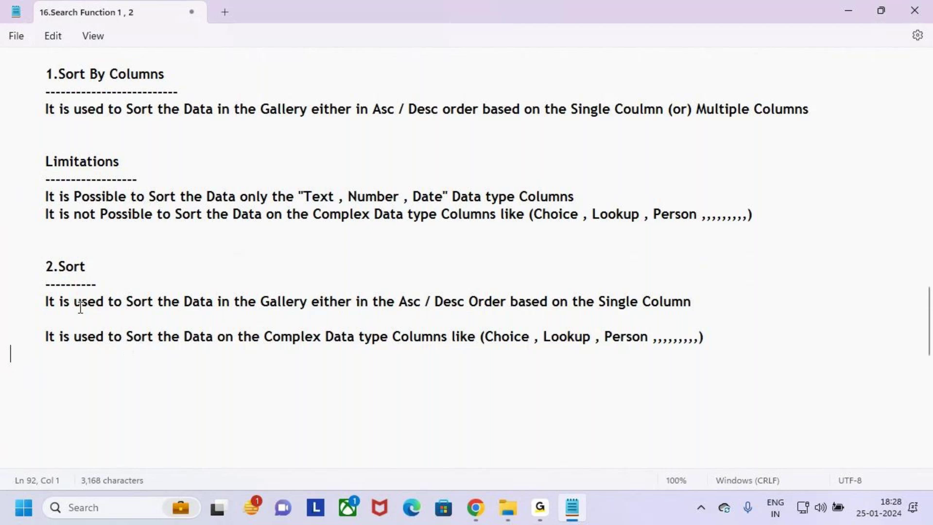
Step: Add two blank lines below the 2.Sort note about complex data type columns
drag(43, 267, 100, 265)
drag(126, 339, 245, 340)
click(321, 339)
drag(320, 339, 413, 340)
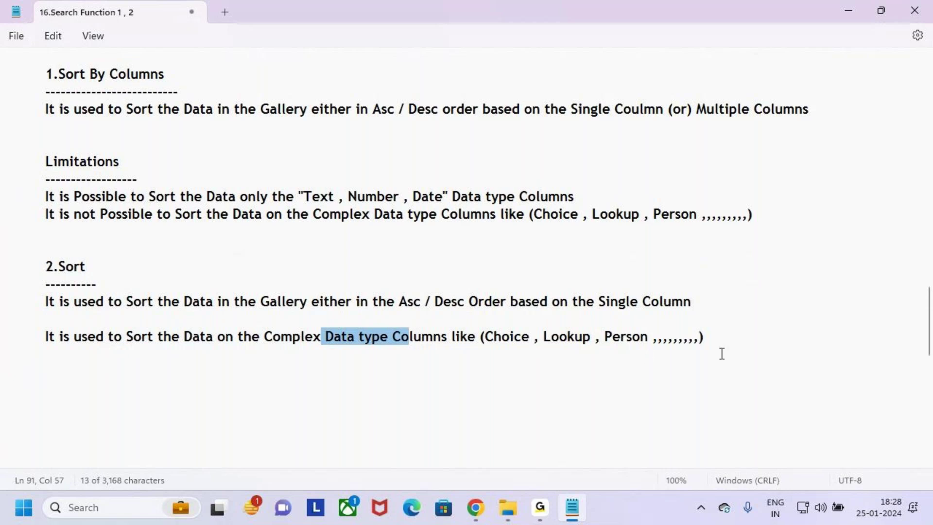
click(721, 342)
key(Return)
key(Return)
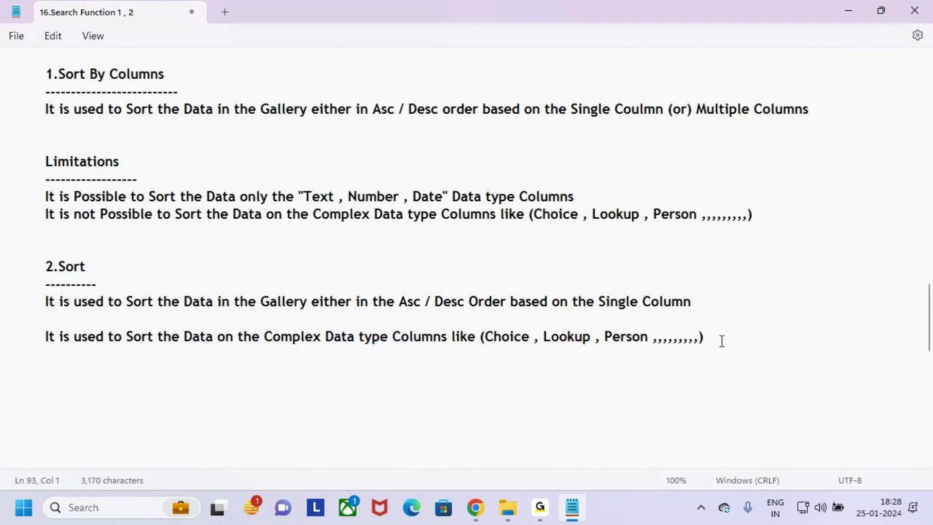
Step: Start a new line at the end of the 2.Sort section reading "Sort Function will allows to Pass"
drag(44, 266, 98, 275)
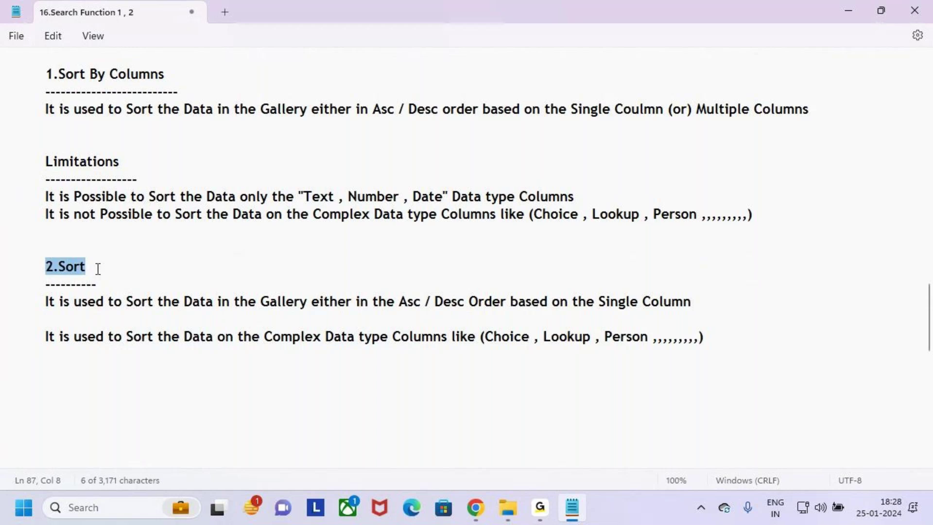
click(100, 372)
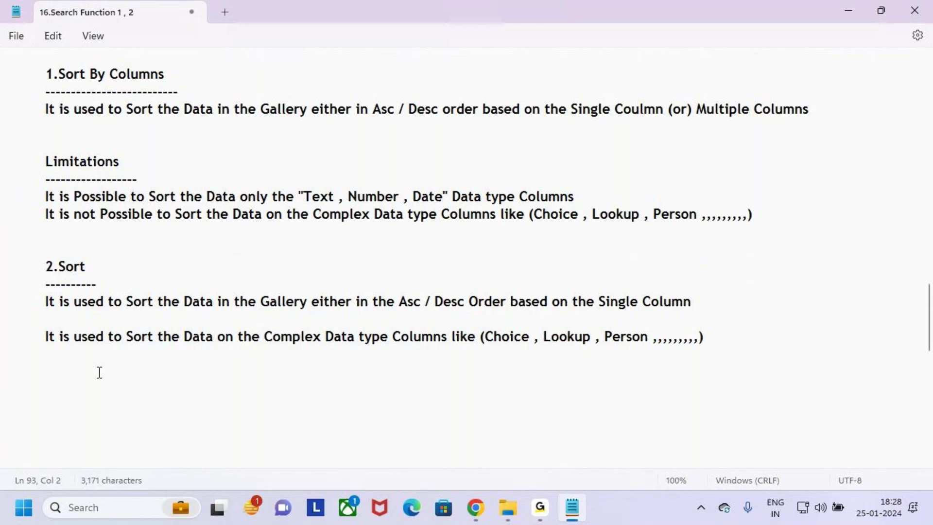
text(S)
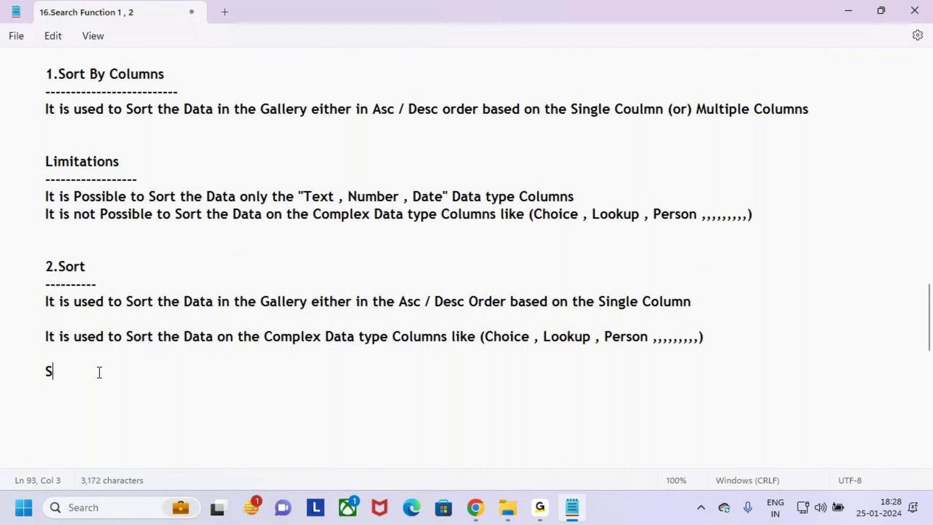
text(ort Function will all)
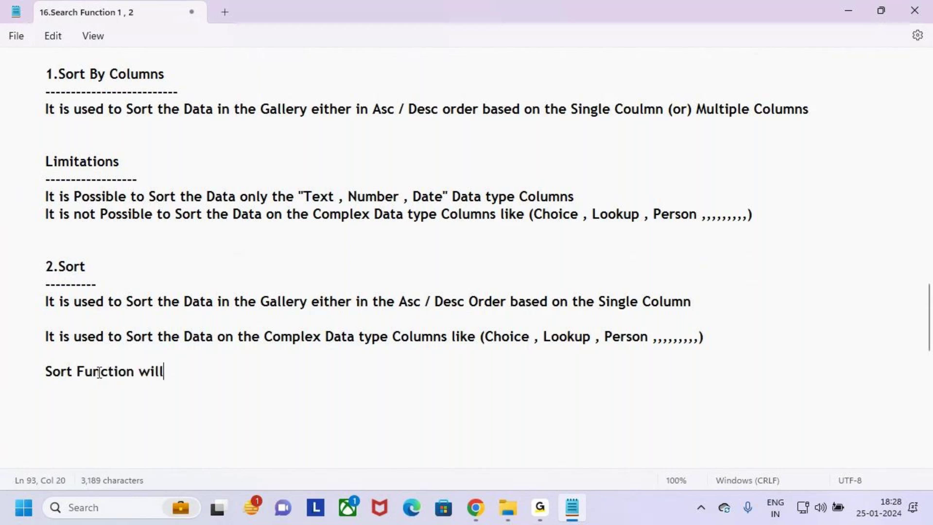
key(BackSpace)
key(BackSpace)
key(BackSpace)
key(BackSpace)
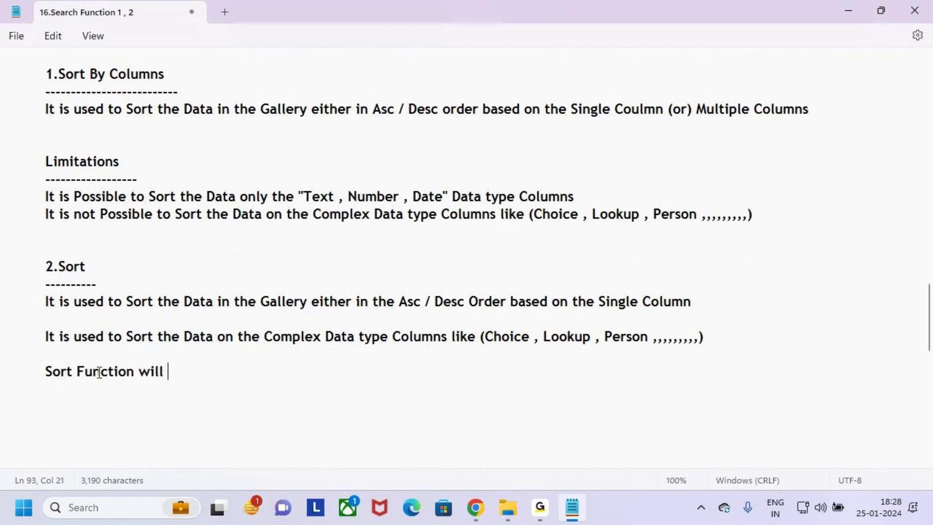
text(allows to)
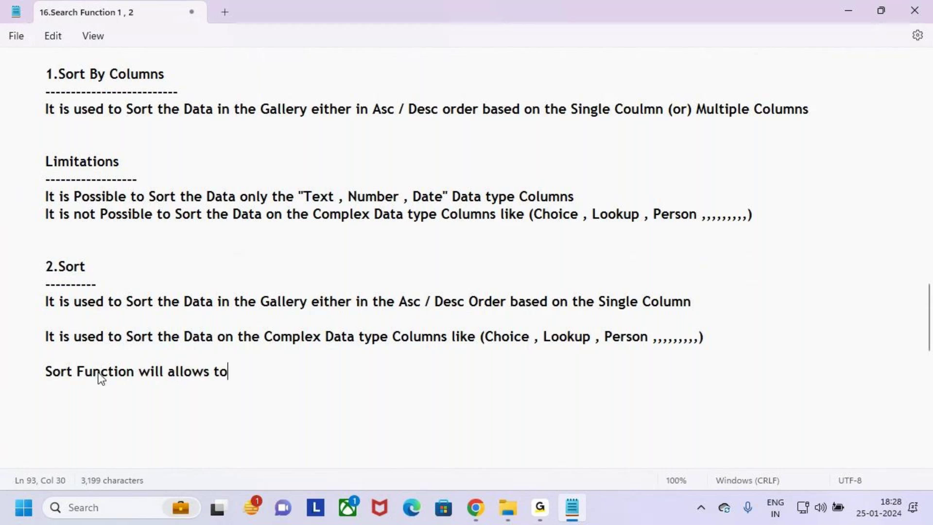
text( Pass)
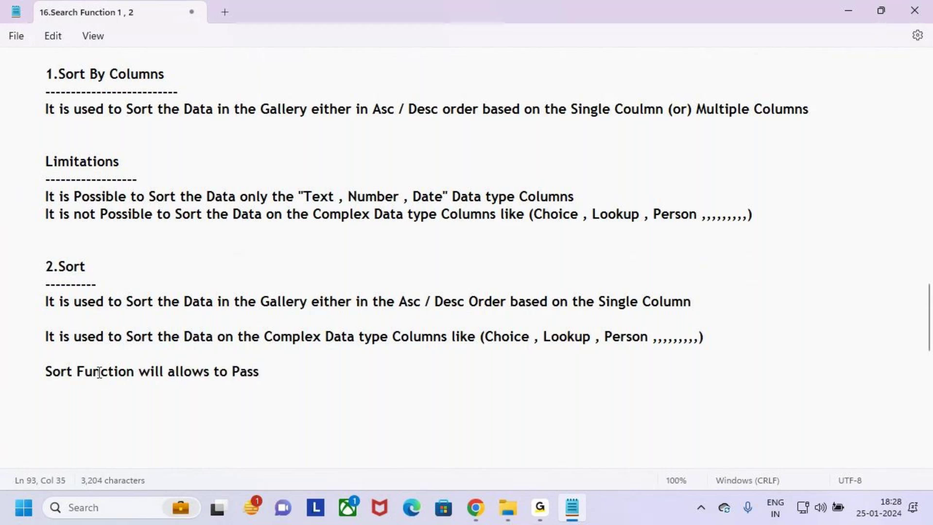
Step: Reword the end of the new 2.Sort line so it reads "Sort Function will allows an Expression"
key(BackSpace)
key(BackSpace)
key(BackSpace)
key(BackSpace)
key(BackSpace)
key(BackSpace)
key(BackSpace)
key(BackSpace)
key(BackSpace)
text(s an Exp)
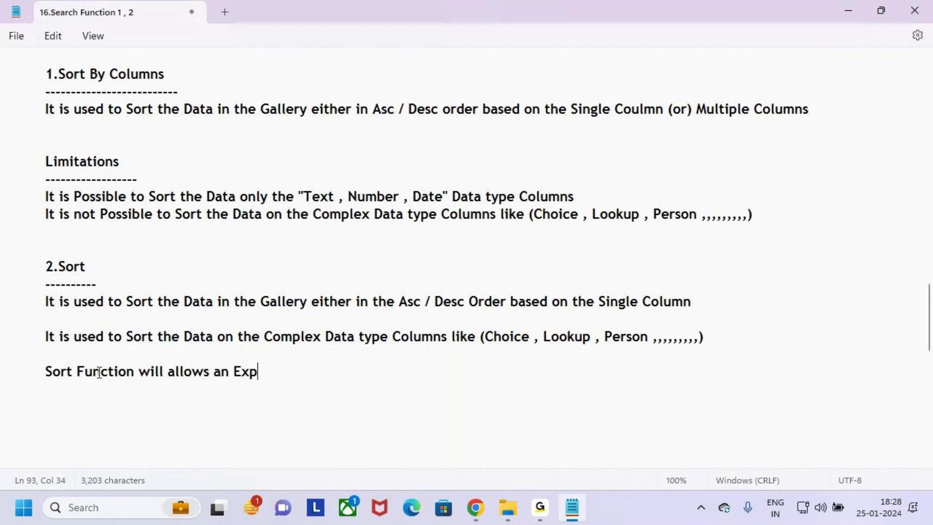
text(ression)
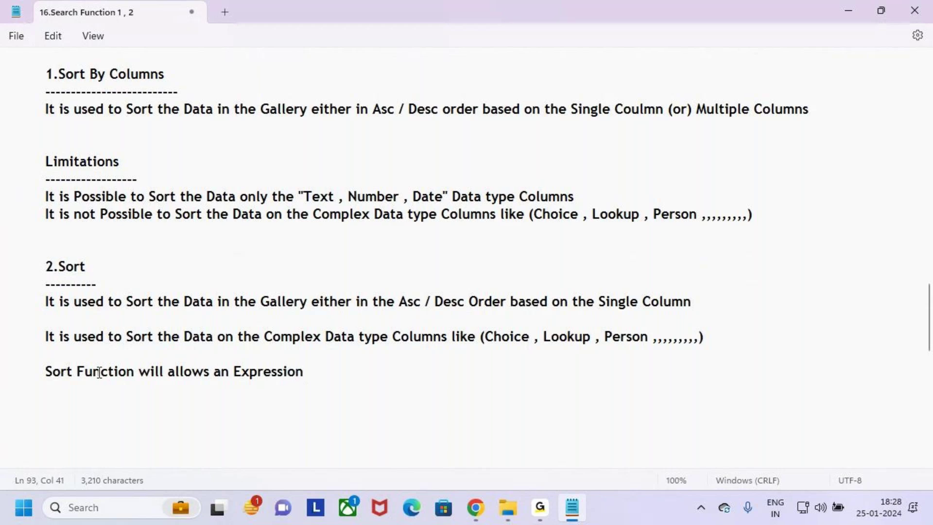
Step: Review the expression note against the 2.Sort and 1.Sort By Columns headings
drag(229, 372, 344, 363)
drag(43, 267, 86, 267)
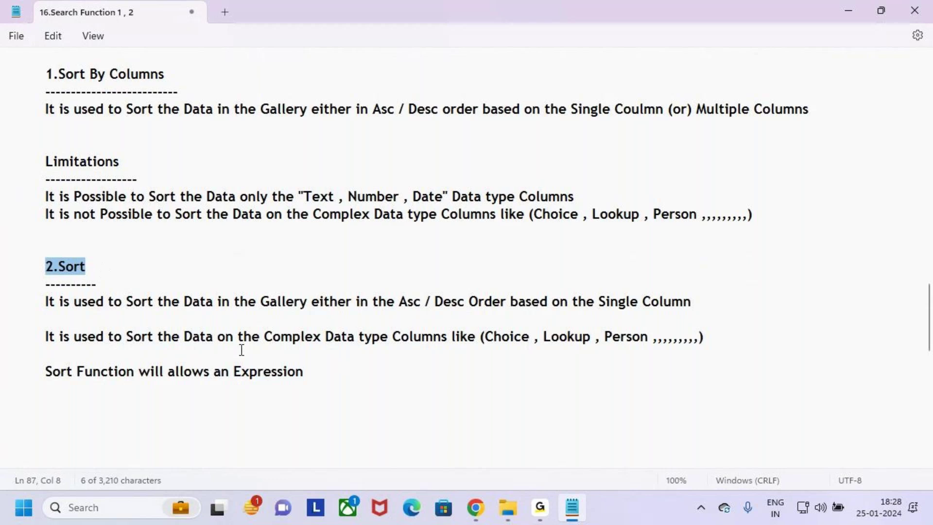
drag(211, 372, 329, 373)
click(329, 372)
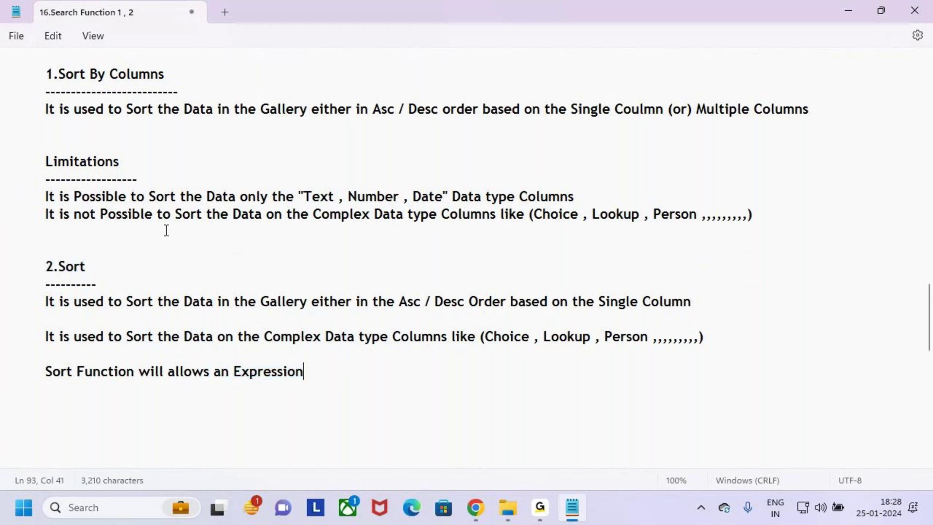
scroll(115, 146, up, 1)
drag(45, 126, 180, 127)
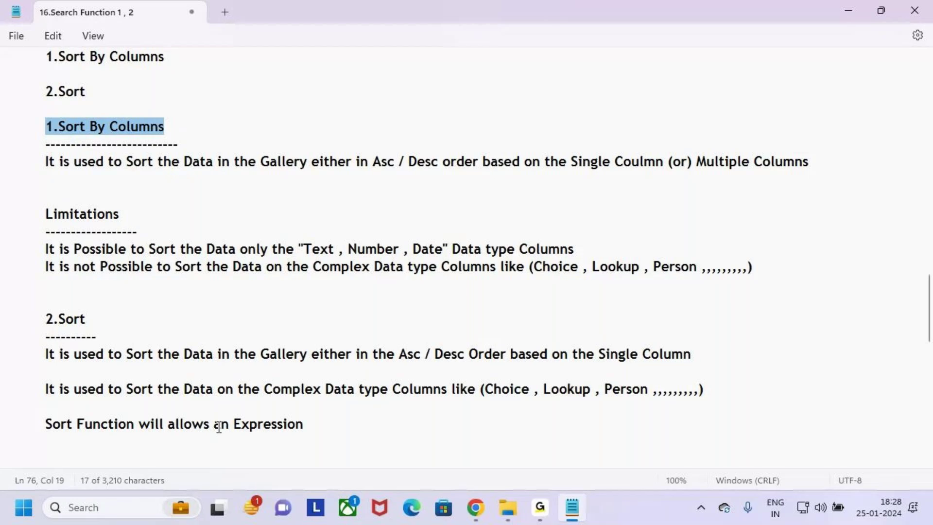
drag(209, 424, 362, 434)
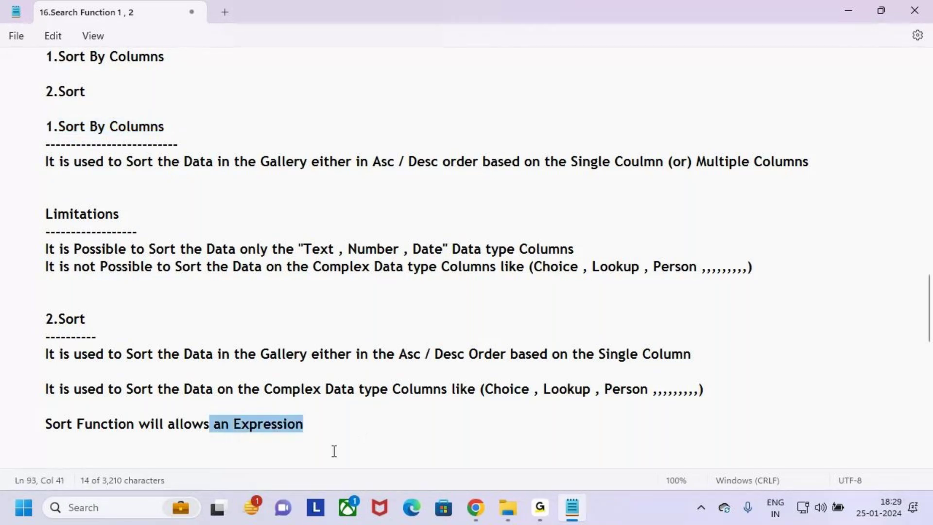
click(316, 422)
scroll(284, 369, down, 2)
click(280, 335)
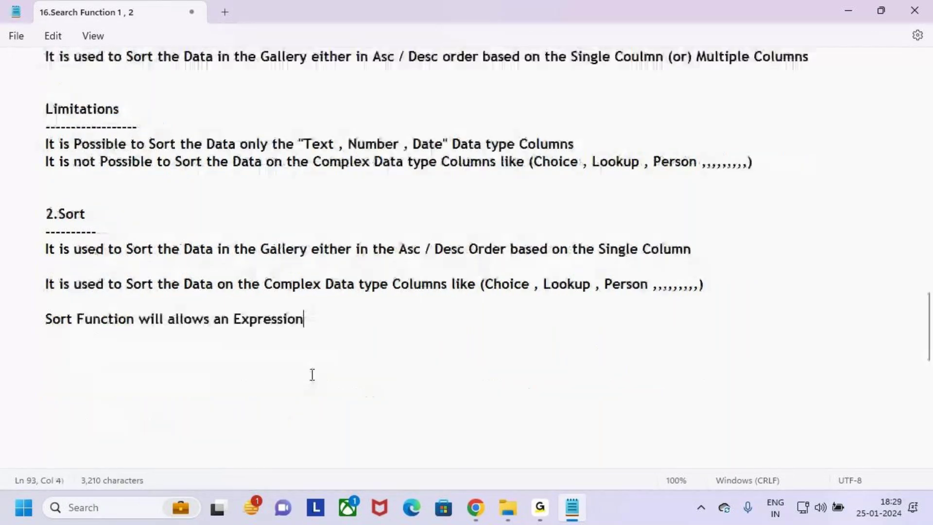
Step: Review the 2.Sort notes on ascending or descending order, single-column sorting and complex data type columns
drag(13, 213, 305, 319)
click(304, 320)
click(106, 269)
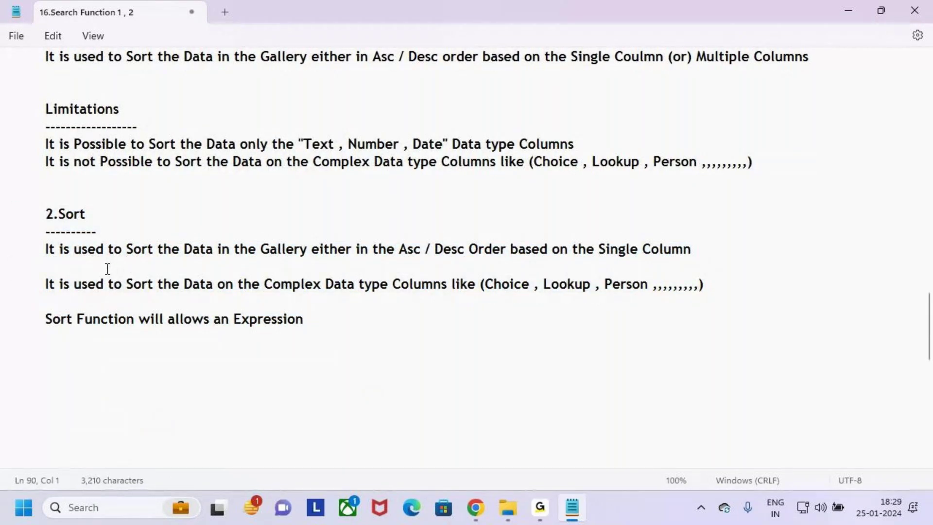
key(BackSpace)
key(Return)
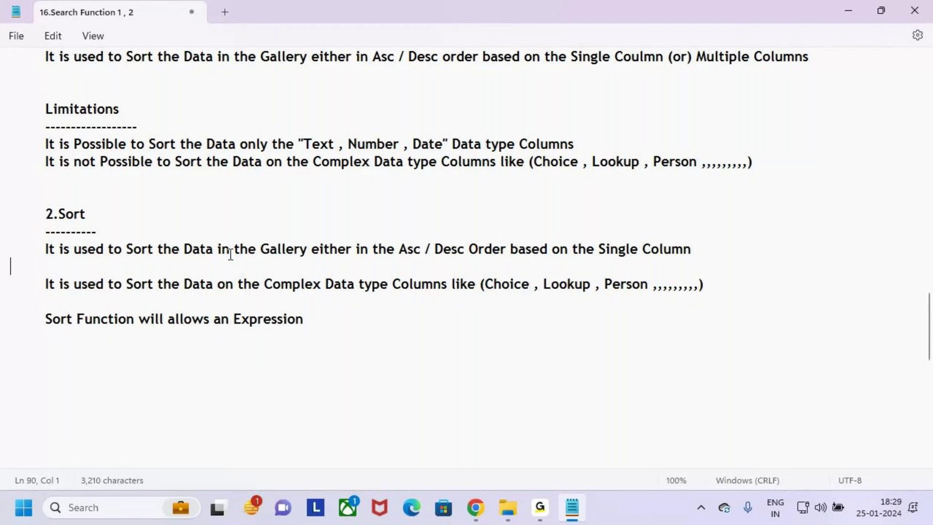
drag(285, 250, 414, 252)
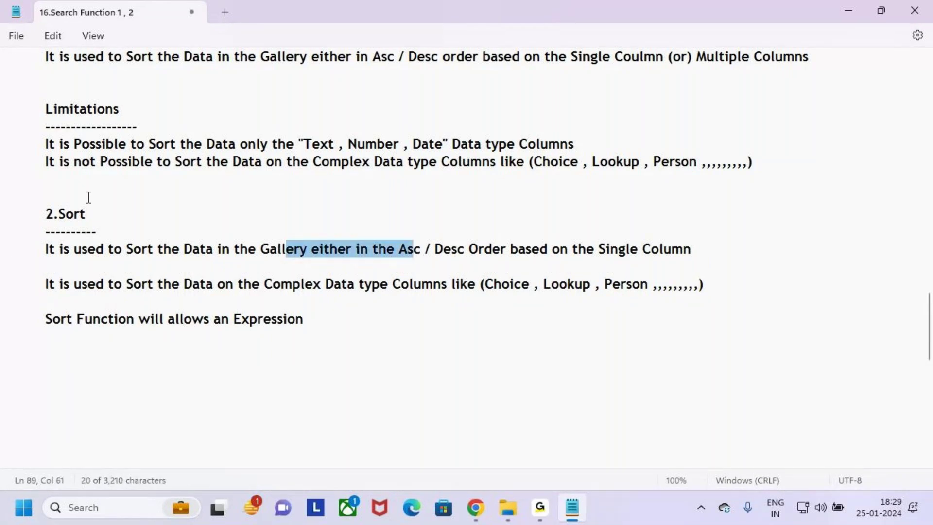
drag(38, 215, 87, 222)
drag(599, 250, 718, 249)
click(718, 249)
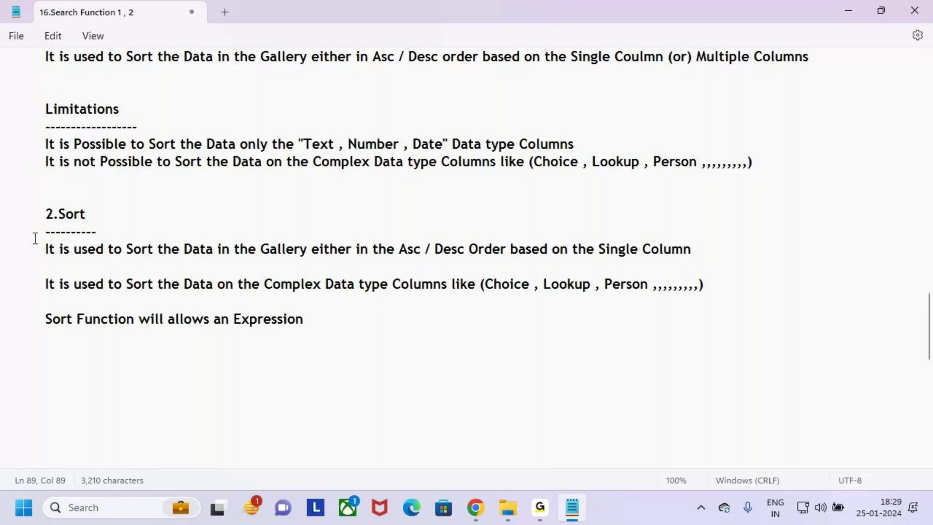
drag(35, 222, 266, 213)
drag(393, 286, 642, 277)
click(595, 301)
Step: Outline "Text , Number , Date" under Limitations with a temporary red annotation, clear it, and review the Sort expression line
key(ctrl+2)
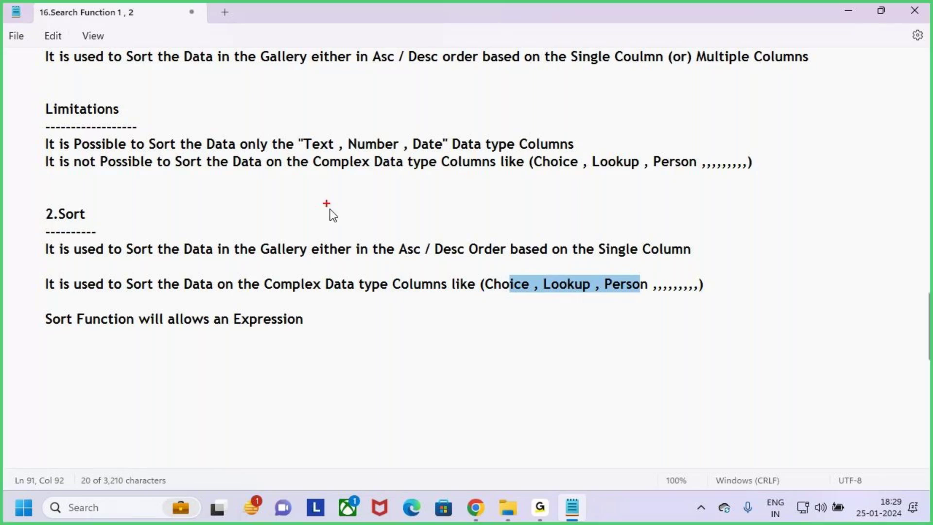
drag(287, 129, 494, 153)
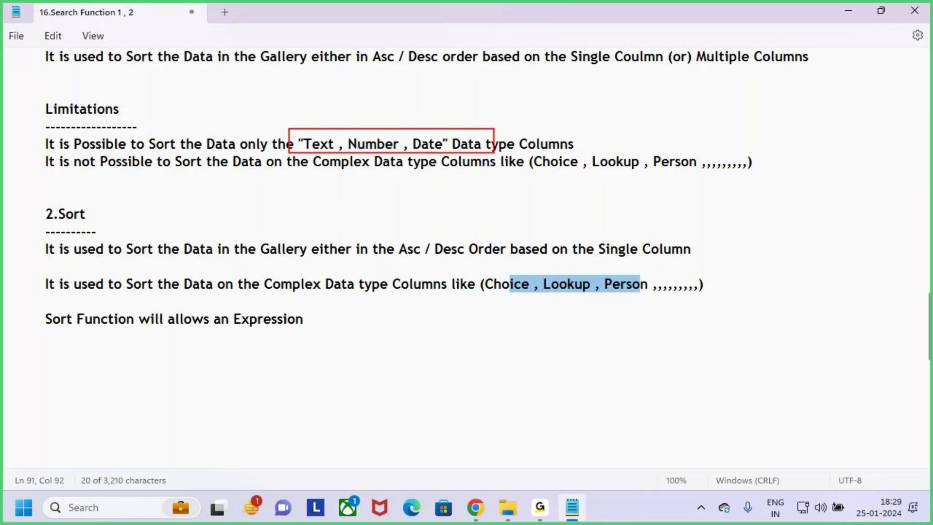
mouse_move(18, 220)
mouse_down()
mouse_move(35, 224)
mouse_move(80, 165)
mouse_up()
key(Escape)
drag(47, 214, 85, 215)
drag(45, 319, 351, 318)
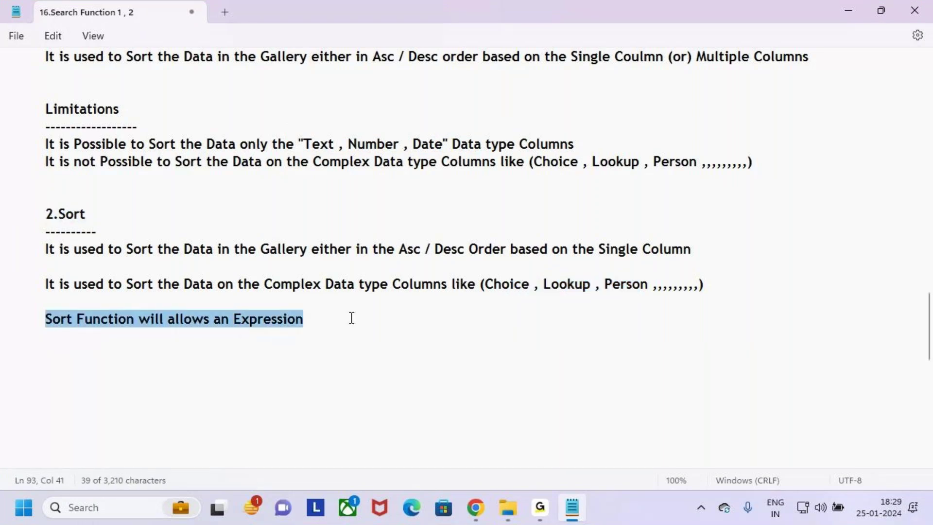
Step: Compare the 1.Sort By Columns description with the 2.Sort note on complex data type columns
scroll(346, 328, up, 2)
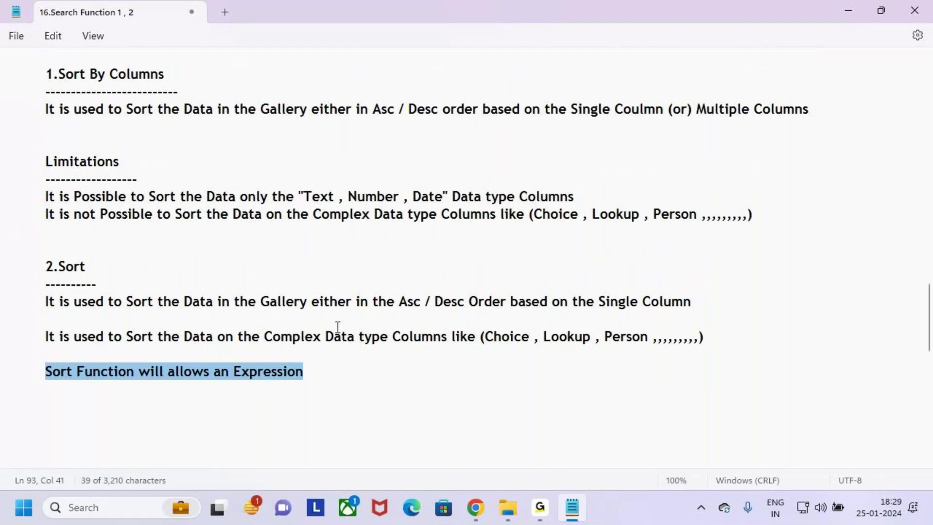
scroll(326, 313, up, 1)
drag(37, 185, 174, 213)
drag(178, 228, 2, 180)
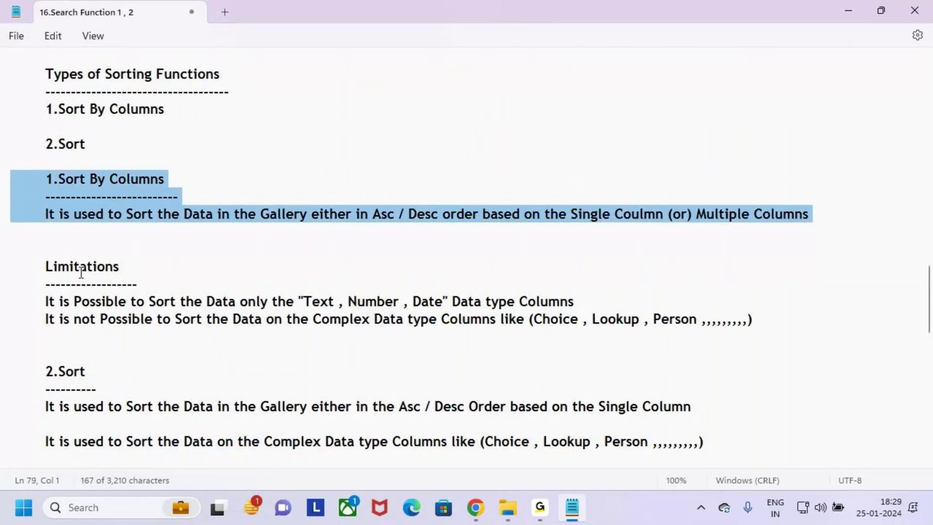
scroll(84, 275, down, 4)
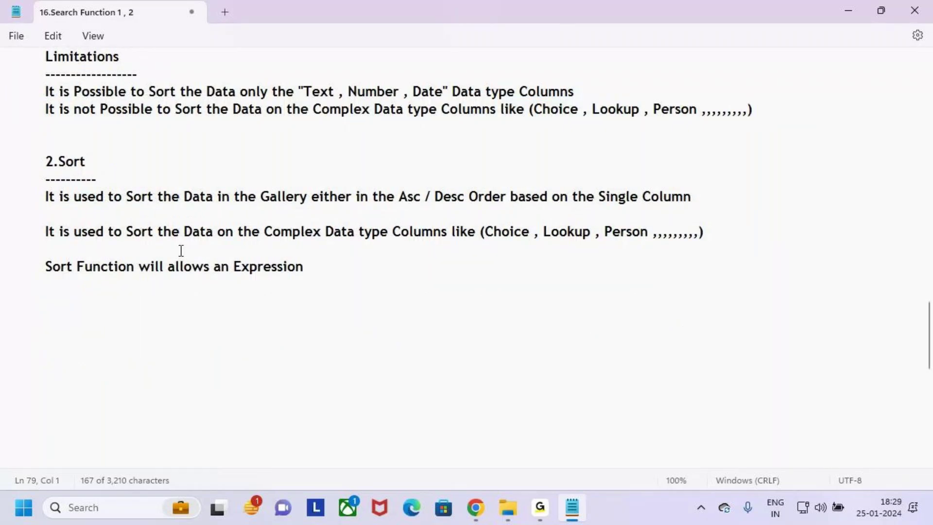
drag(40, 168, 90, 166)
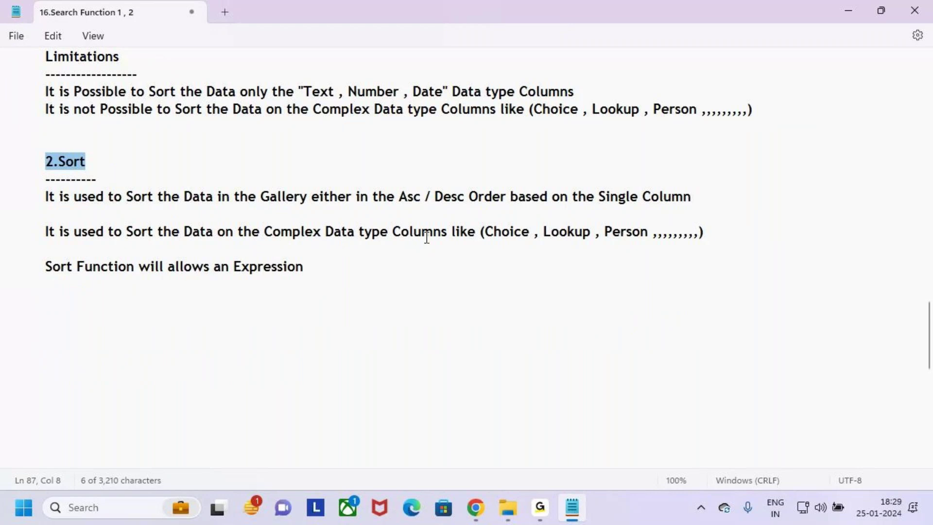
drag(335, 235, 540, 233)
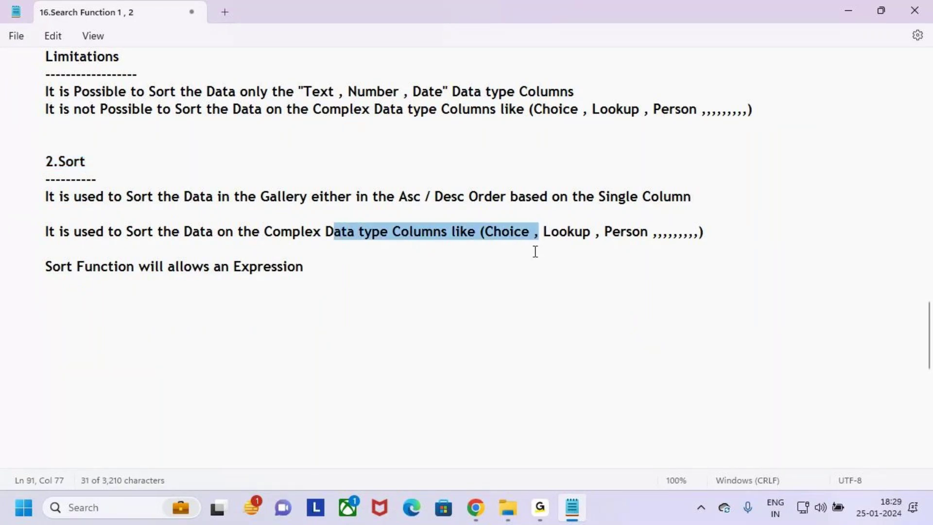
click(535, 251)
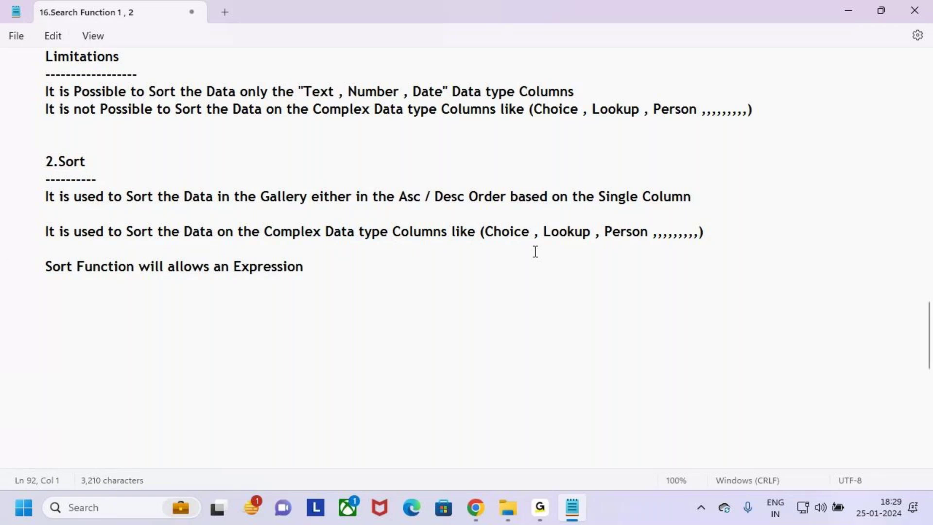
Step: Switch to Power Apps and examine the gallery's full Items formula SortByColumns(Orders,"Region",SortOrder.Ascending)
click(476, 508)
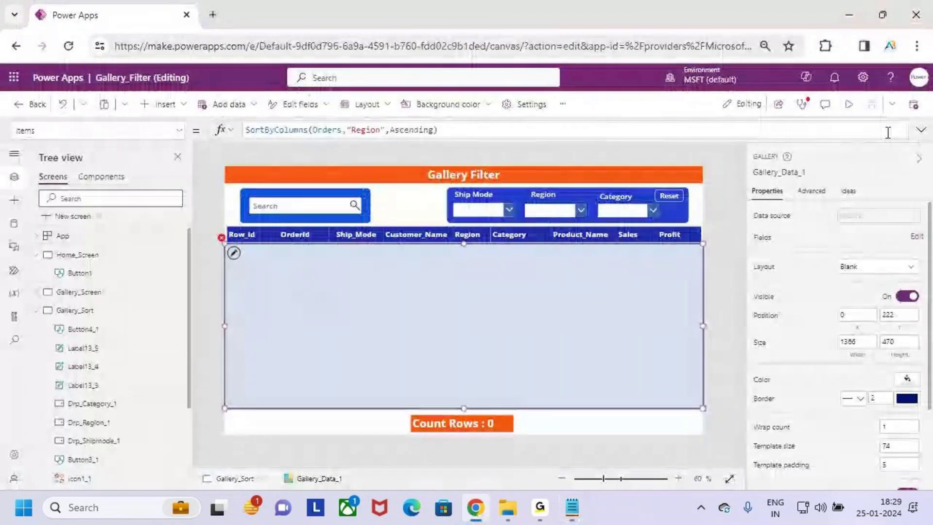
click(887, 132)
key(ctrl+a)
text(SortByColumns(Orders,"Region",SortOrder.Ascending))
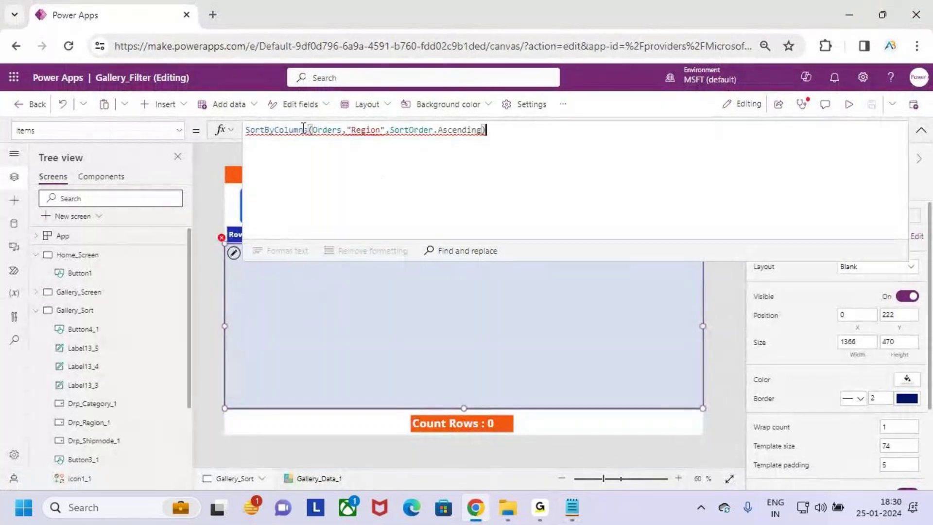
drag(311, 130, 213, 131)
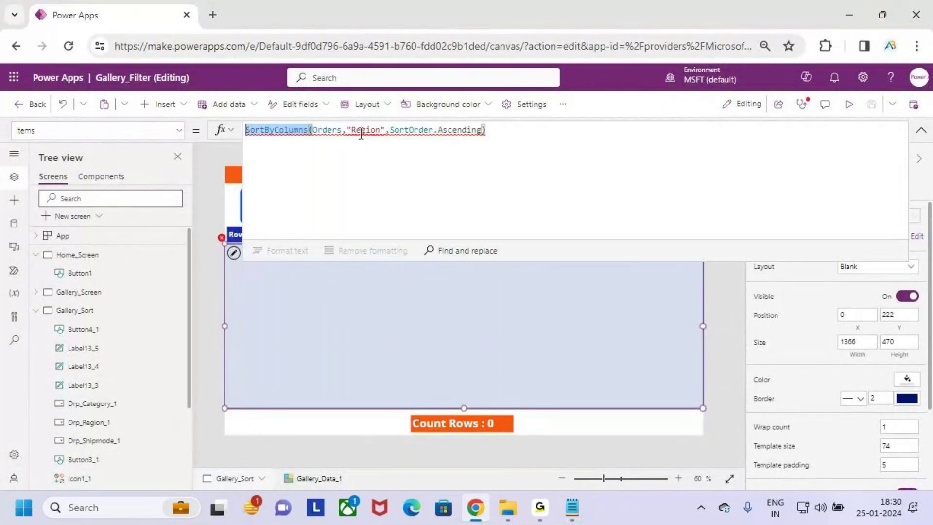
key(ctrl+2)
mouse_move(347, 138)
mouse_down()
mouse_move(392, 135)
mouse_move(359, 118)
mouse_move(369, 134)
mouse_up()
mouse_move(383, 91)
mouse_down()
mouse_move(383, 107)
mouse_move(402, 95)
mouse_up()
key(Escape)
click(477, 141)
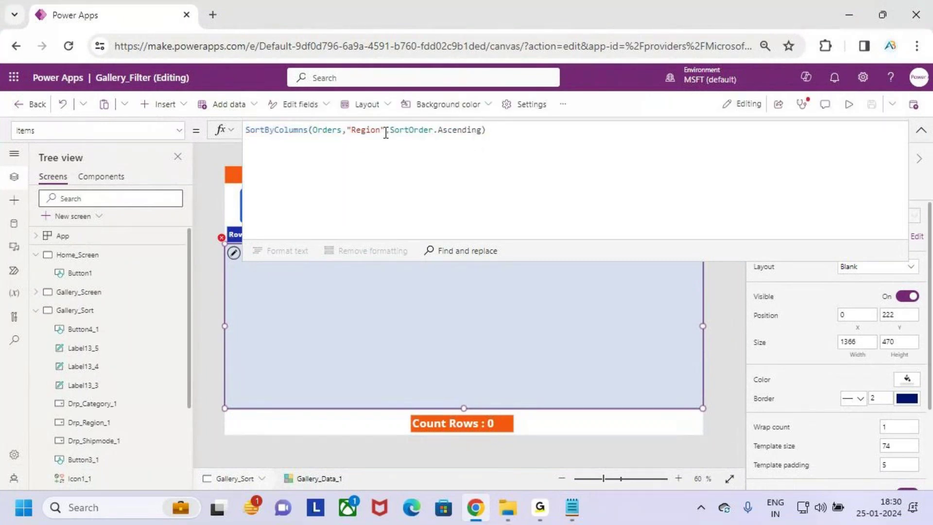
Step: Replace the gallery's SortByColumns Items formula with a Sort function that takes Orders as its source
click(485, 130)
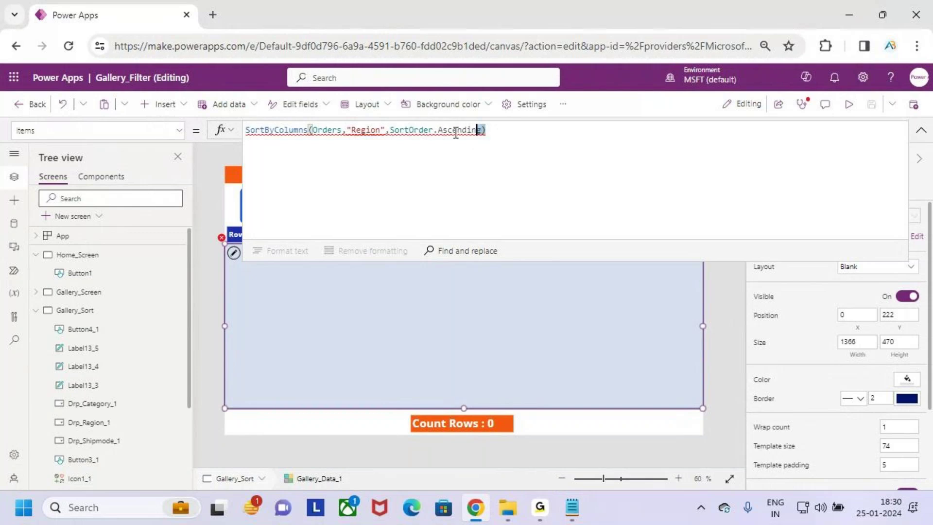
key(ctrl+a)
key(BackSpace)
text(sort)
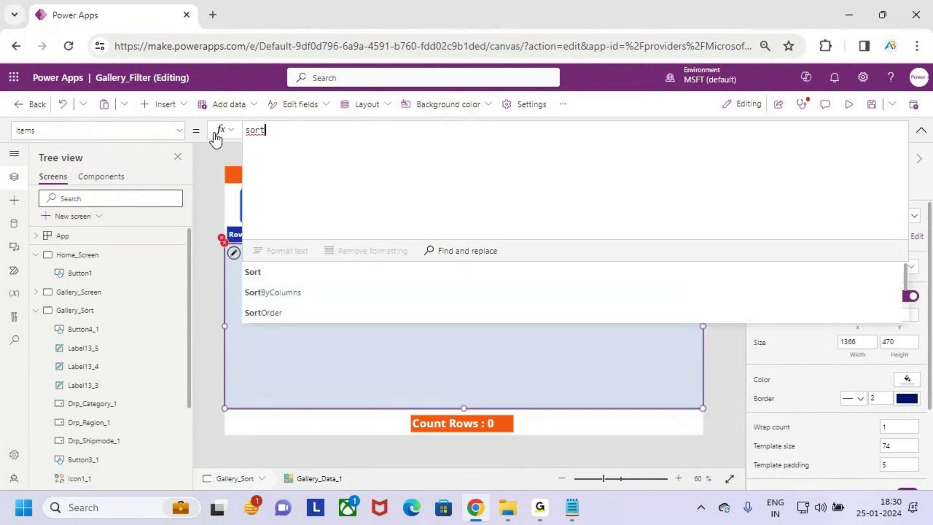
key(Tab)
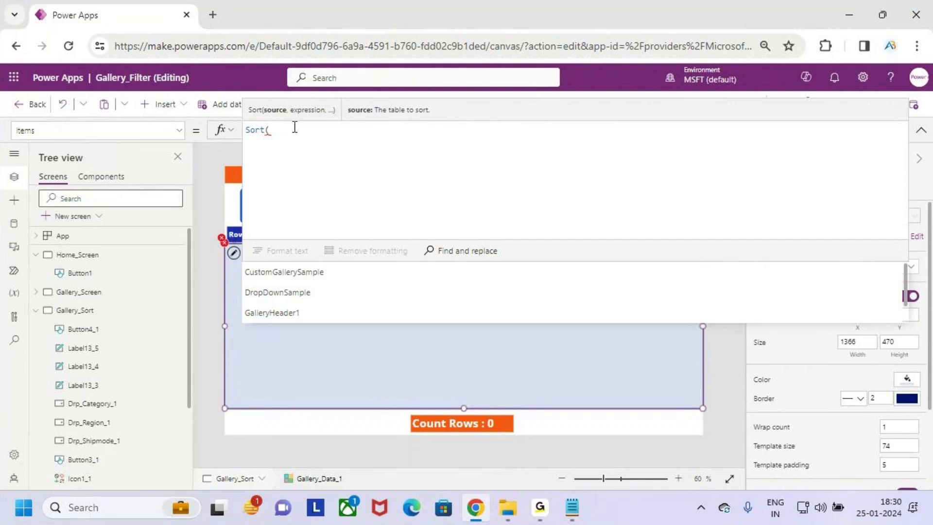
text(ort(Orde)
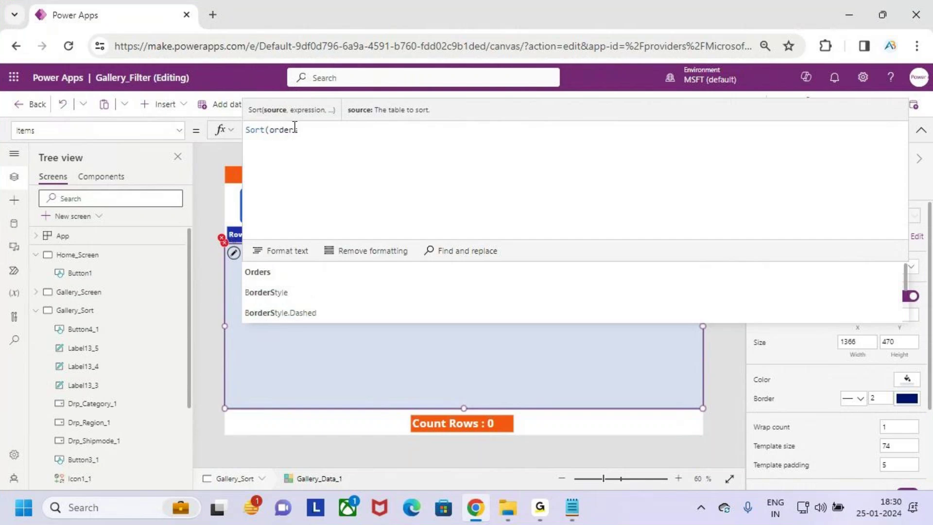
text(r)
key(Tab)
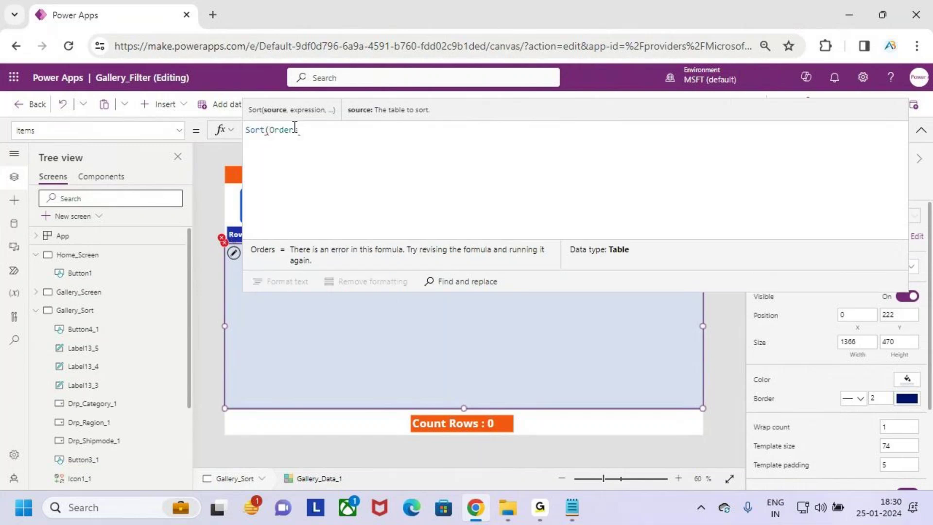
text(,)
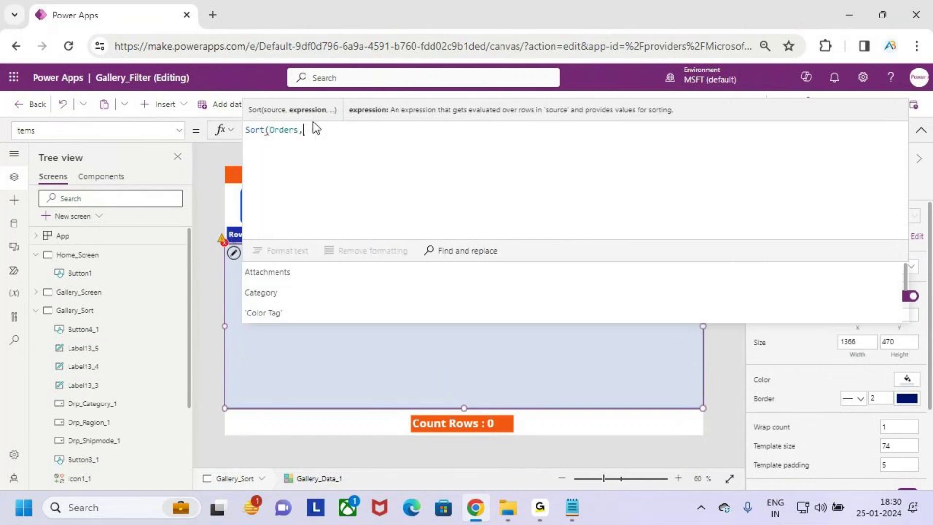
Step: Check the 2.Sort notes on expressions and Choice columns against the started Sort formula, returning to Power Apps
click(573, 509)
drag(46, 266, 317, 276)
click(316, 268)
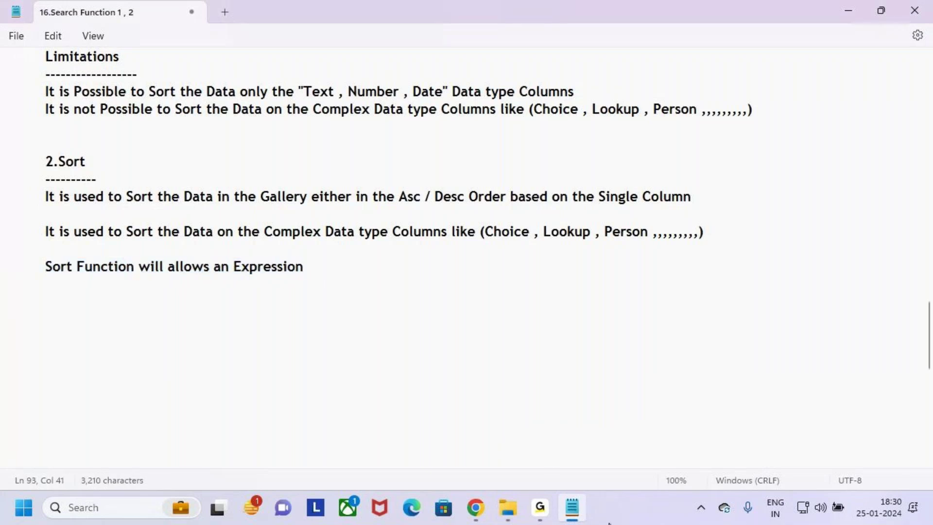
click(485, 515)
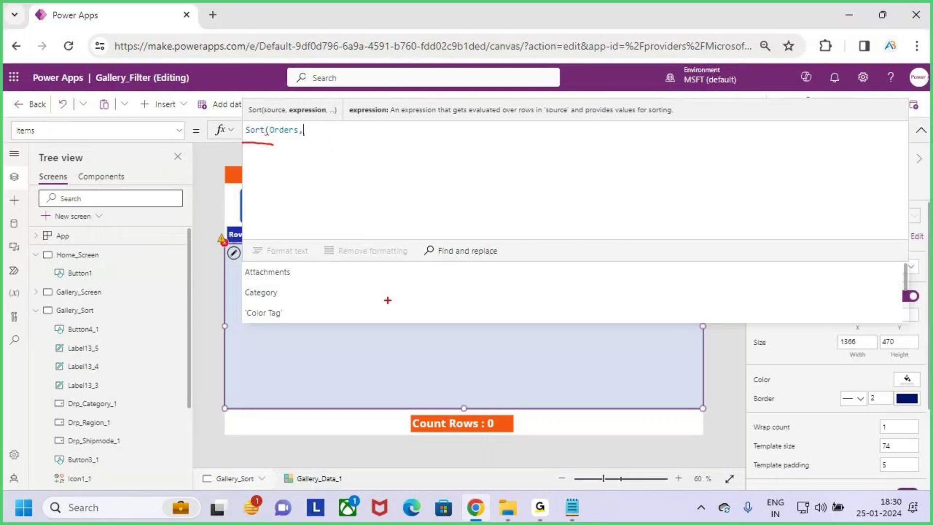
key(alt+Tab)
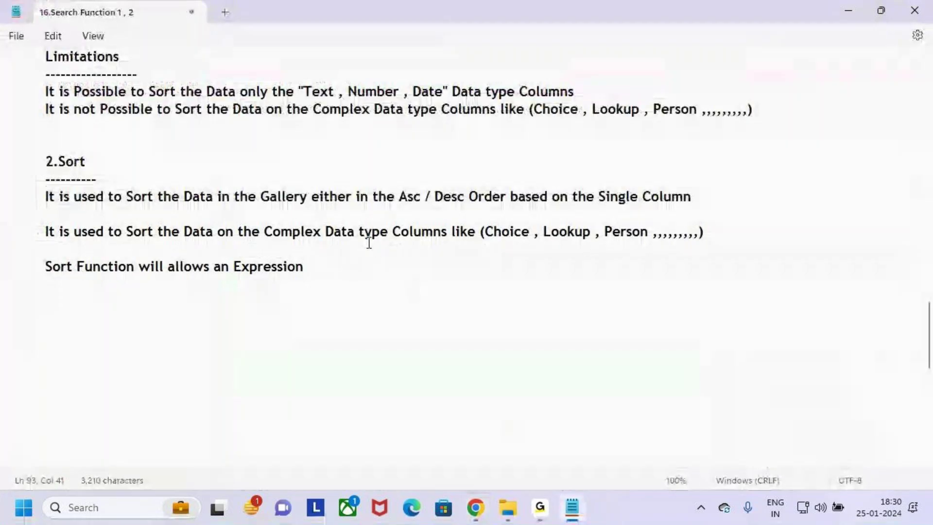
drag(493, 232, 522, 235)
click(541, 279)
key(alt+Tab)
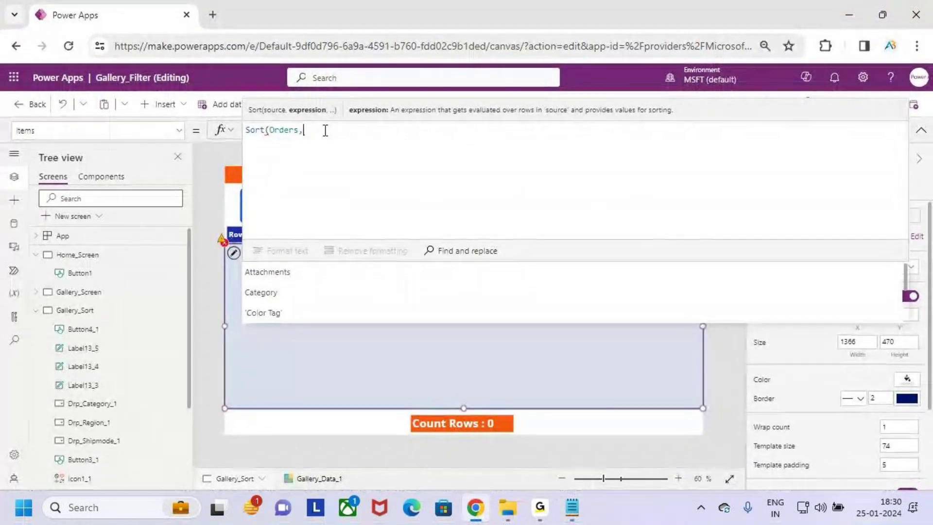
Step: Set the Sort function's expression argument to Region.Value
text(region)
key(Tab)
text(.vale)
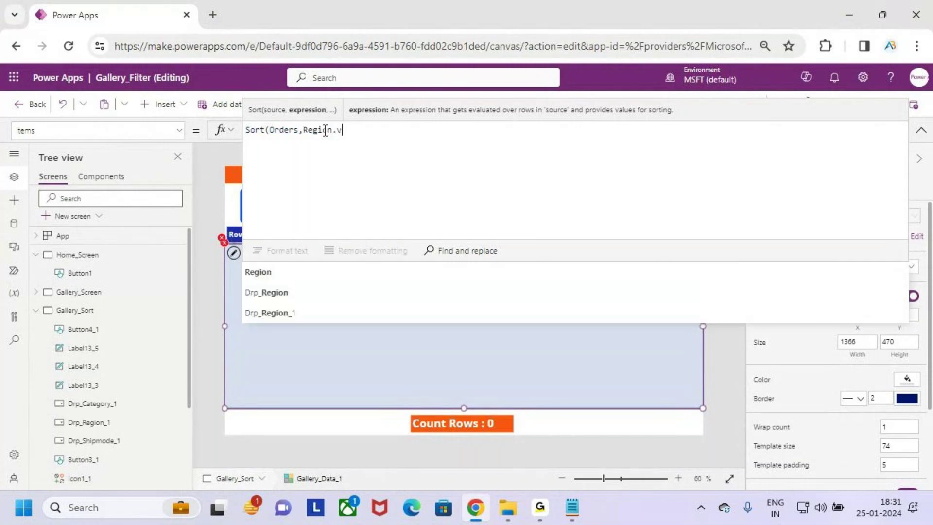
key(BackSpace)
key(BackSpace)
key(BackSpace)
text(al)
key(Tab)
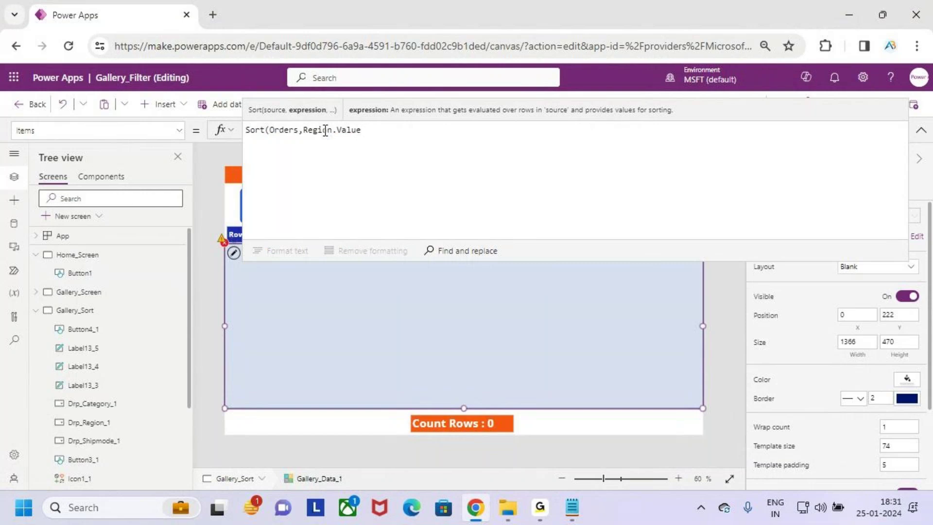
Step: Complete the gallery's Items formula as Sort(Orders,Region.Value,SortOrder.Ascending)
text(,)
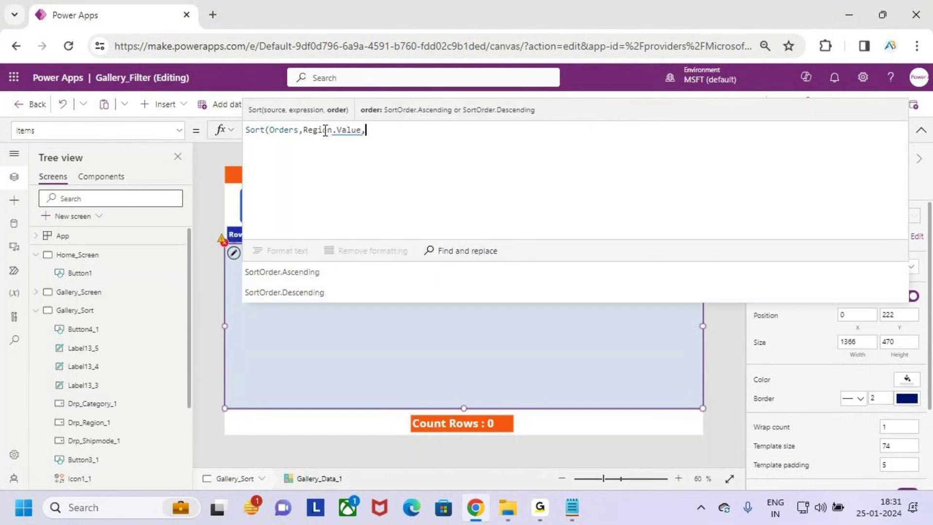
key(Tab)
text())
key(Delete)
key(BackSpace)
text(g))
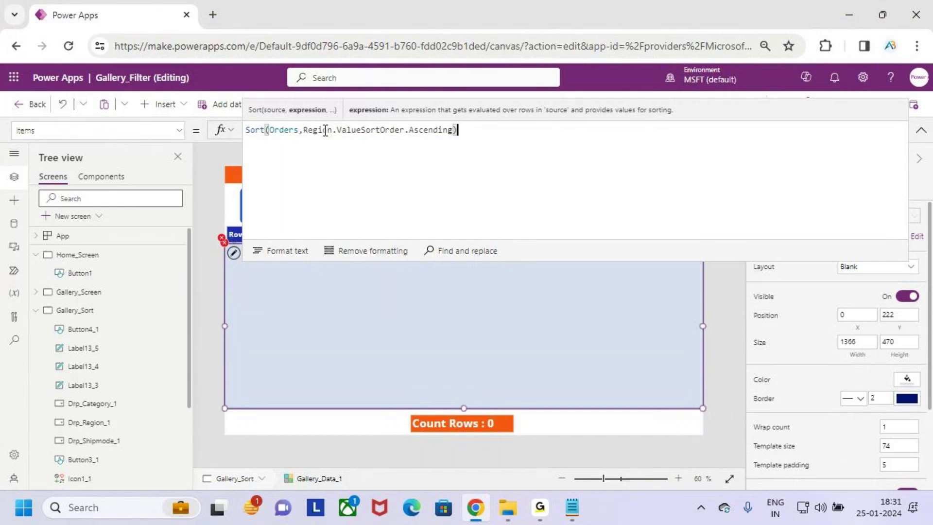
drag(304, 141, 442, 140)
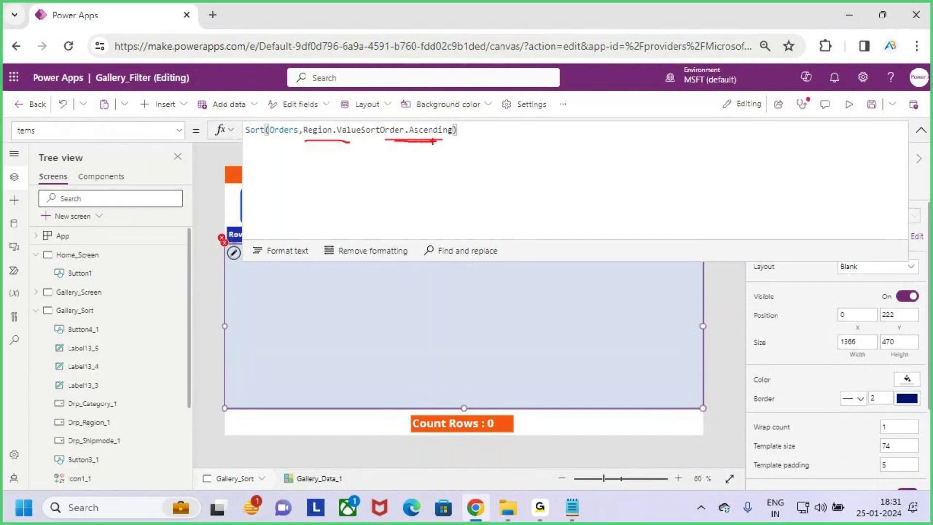
key(Escape)
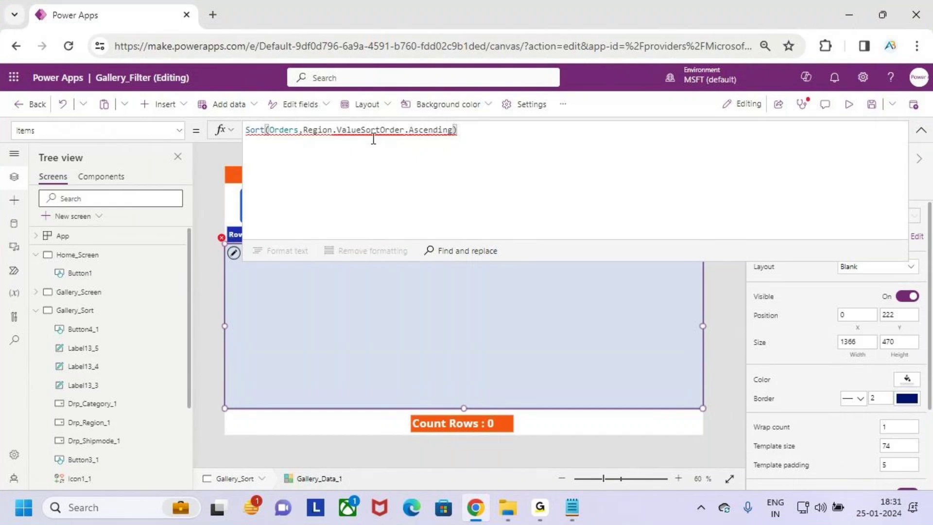
click(361, 130)
text(,)
click(503, 131)
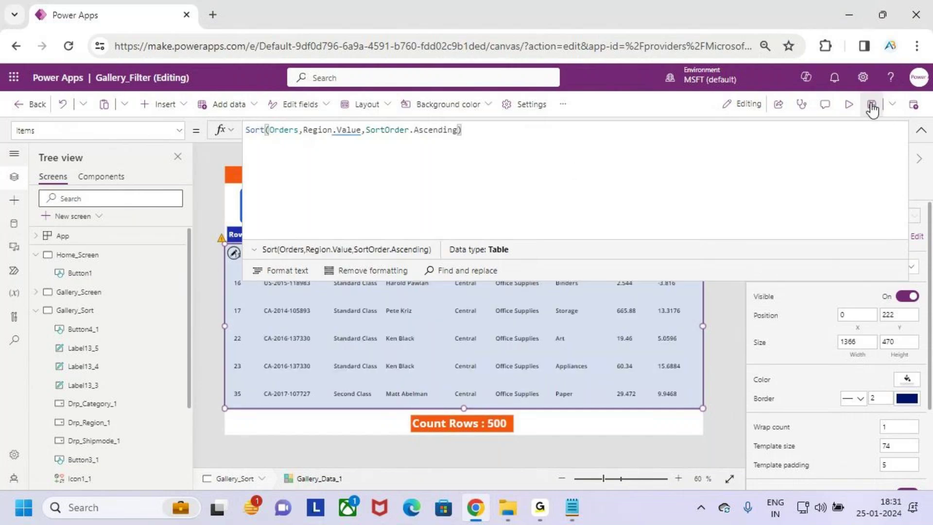
Step: Preview the app and point out the Region filter's options East, West, North, South and Central with temporary red arrows
click(850, 104)
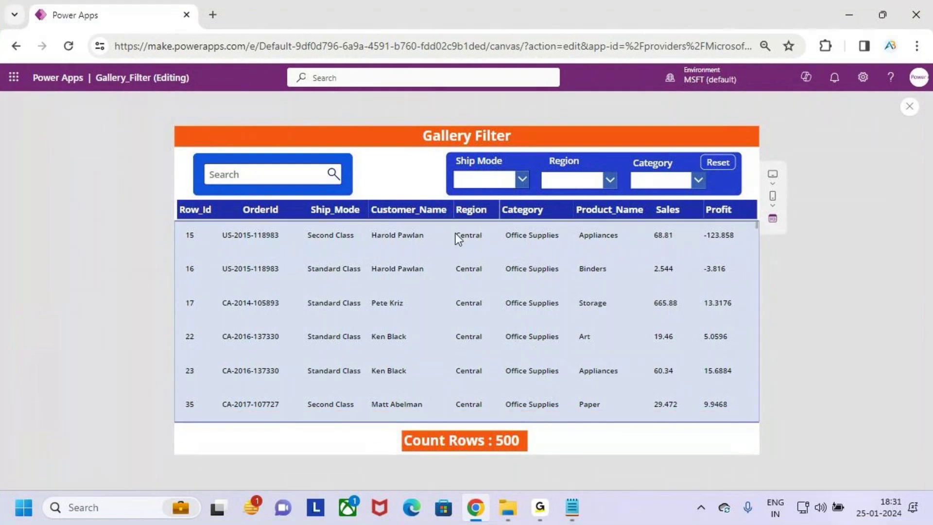
click(610, 184)
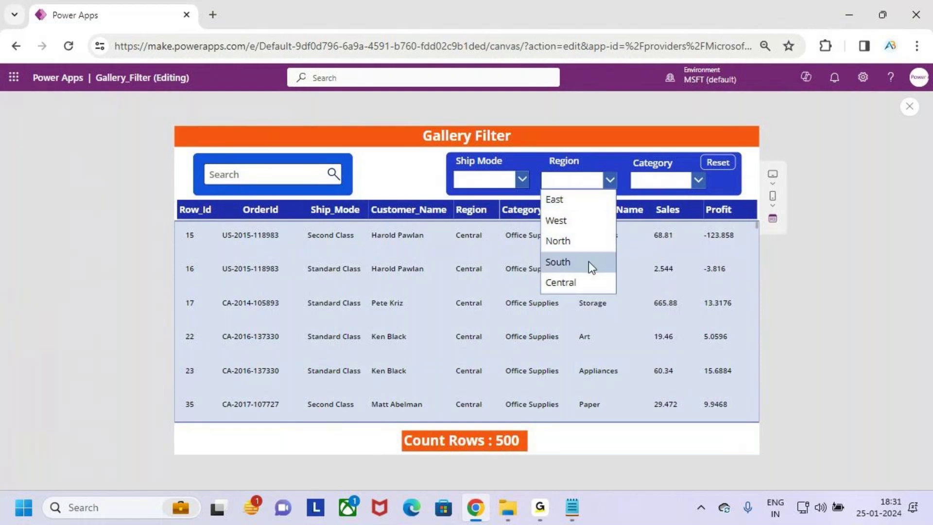
key(ctrl+2)
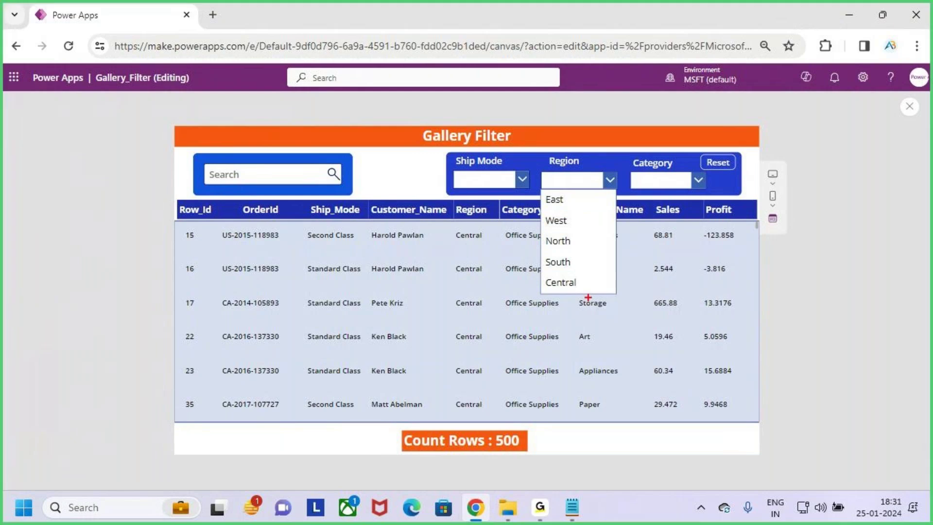
drag(583, 286, 609, 300)
drag(569, 197, 593, 174)
drag(580, 240, 615, 228)
drag(585, 266, 609, 258)
drag(574, 220, 613, 185)
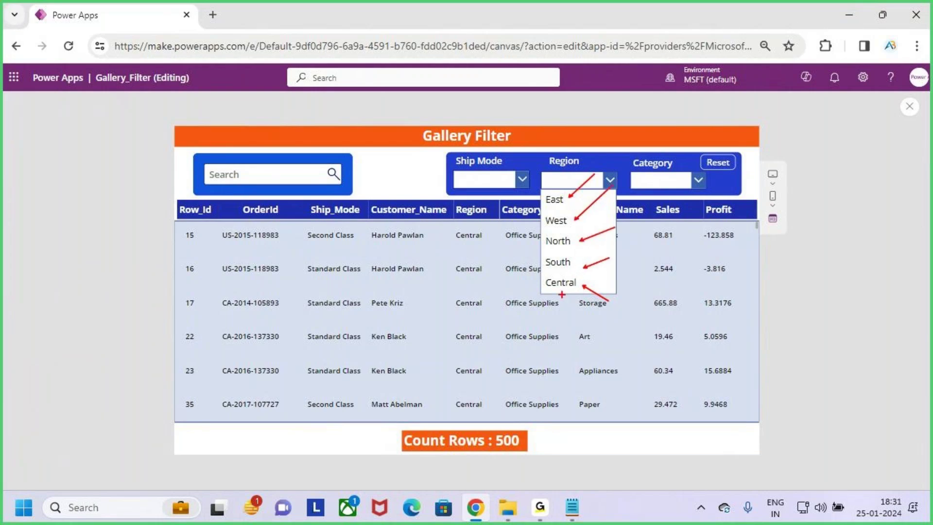
key(Escape)
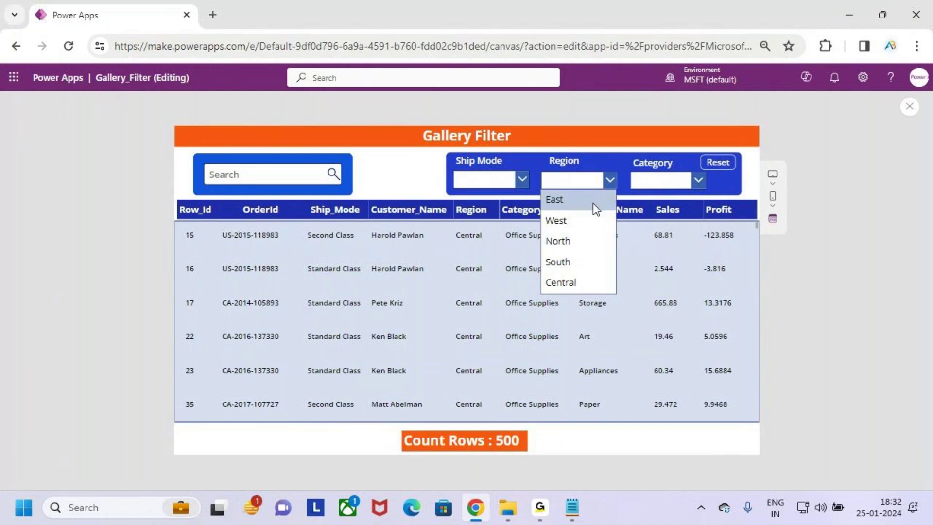
click(610, 179)
Step: Circle the Region column header, mark the direction of its values in red, and clear the annotations
key(ctrl+2)
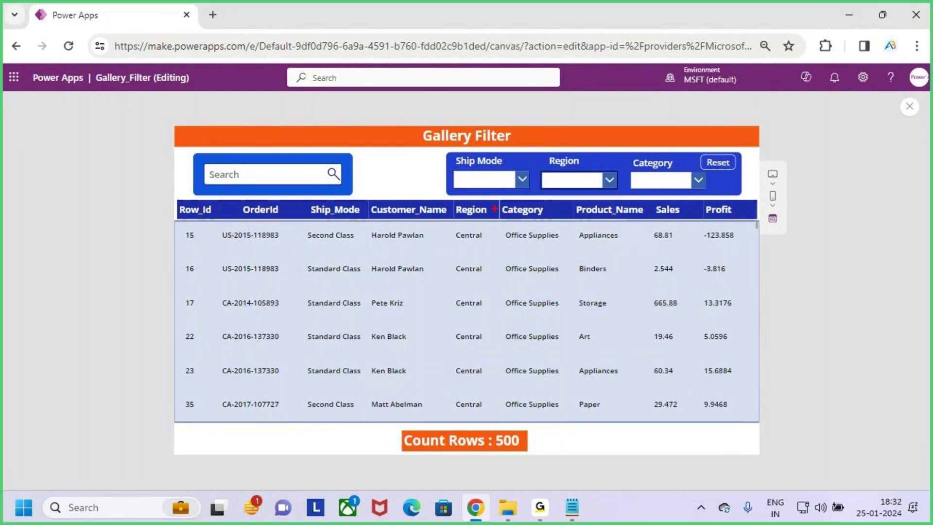
mouse_move(445, 215)
mouse_down()
mouse_move(450, 191)
mouse_move(459, 231)
mouse_up()
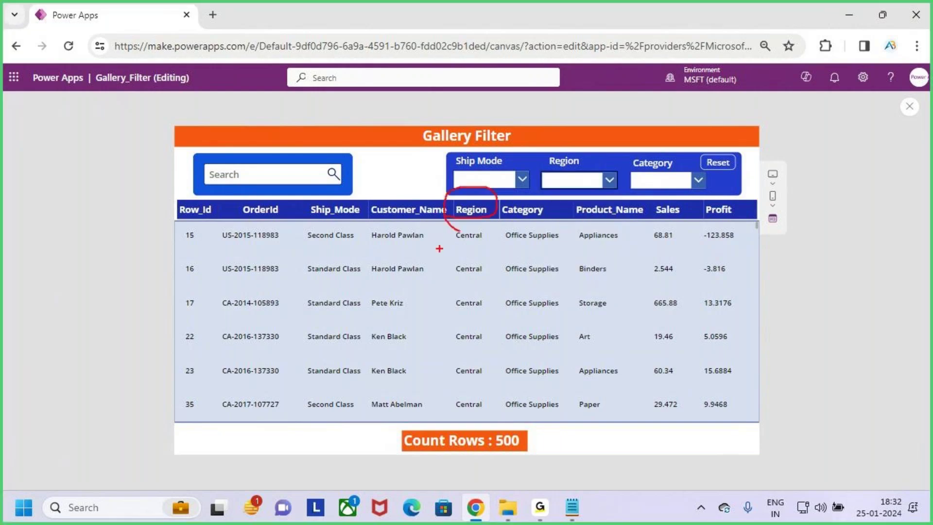
drag(433, 251, 441, 398)
key(Escape)
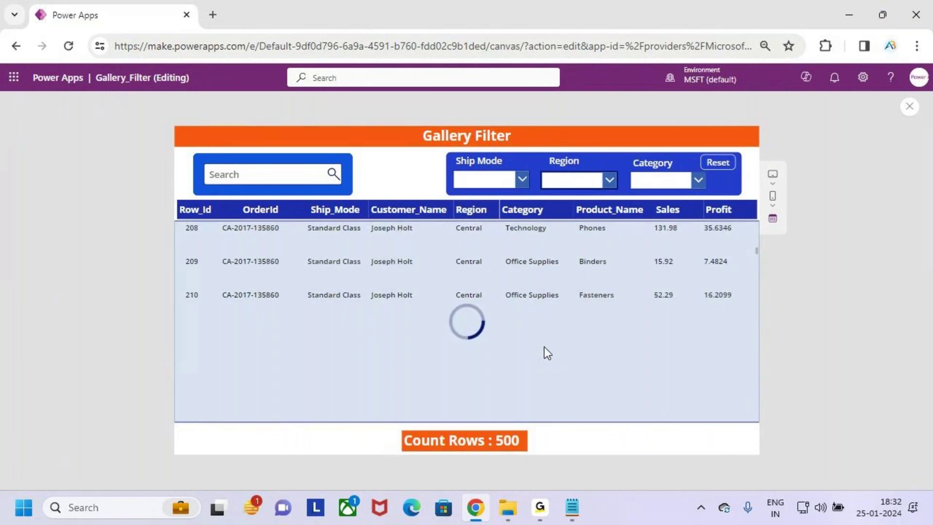
Step: Review the gallery rows for the change from Central to East, underline it temporarily in red, and clear the marks
scroll(546, 347, down, 5)
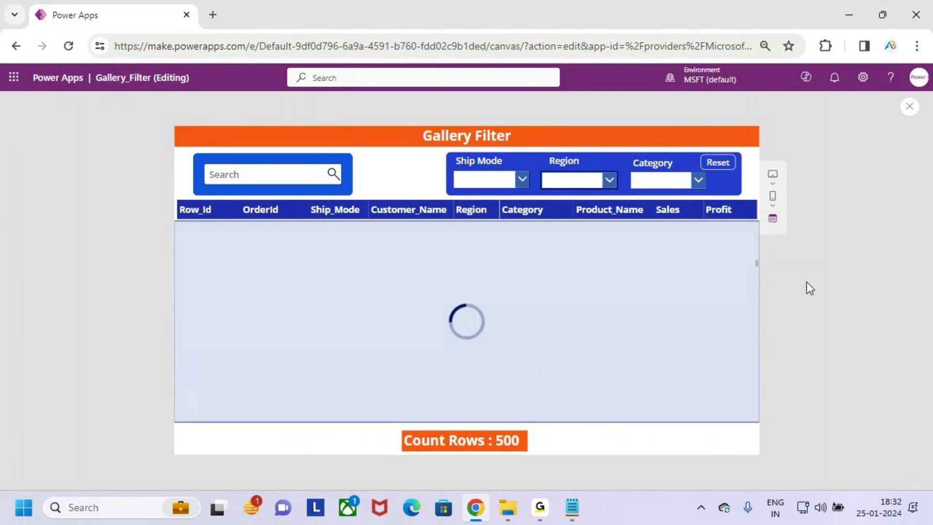
drag(757, 263, 759, 294)
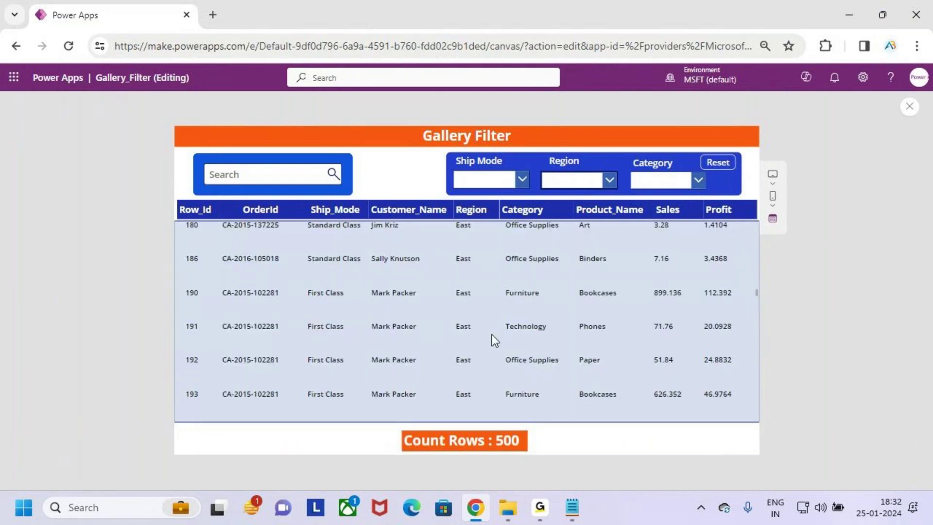
scroll(508, 336, up, 5)
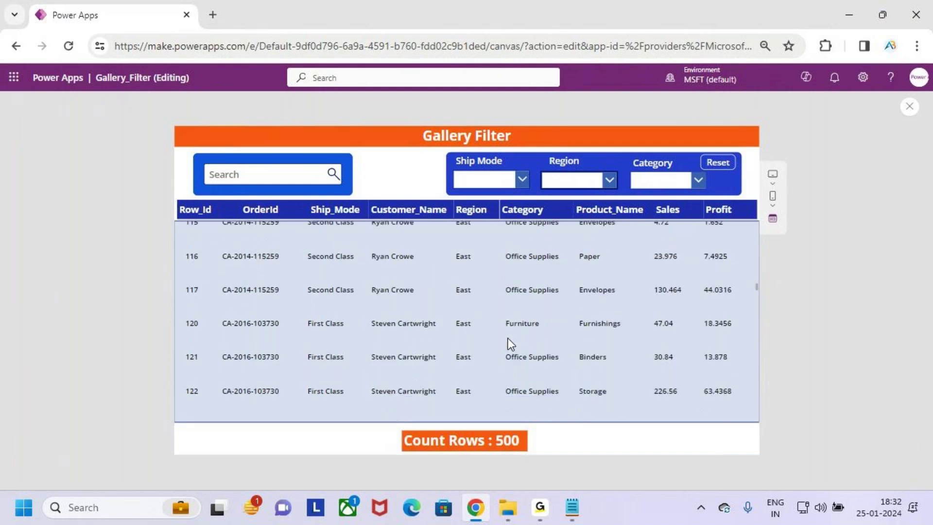
scroll(508, 337, up, 5)
scroll(508, 339, up, 5)
scroll(506, 339, up, 2)
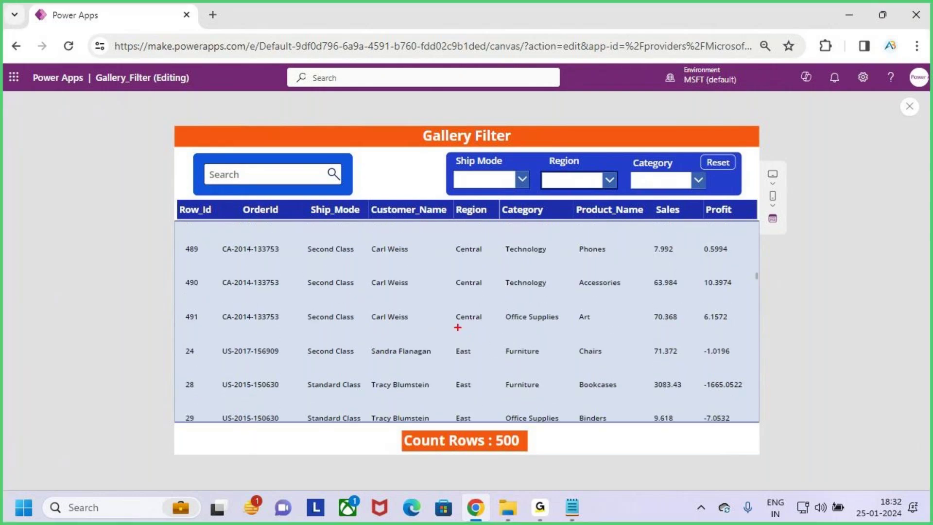
drag(449, 327, 483, 331)
drag(451, 359, 507, 354)
key(Escape)
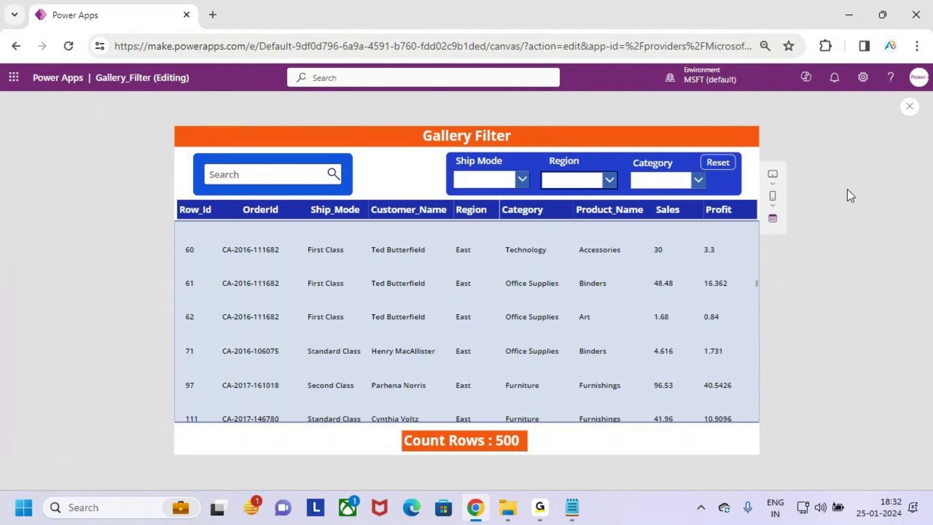
Step: Close the app preview, dismiss its tip, and show the gallery's Items formula in the expanded formula editor
click(909, 106)
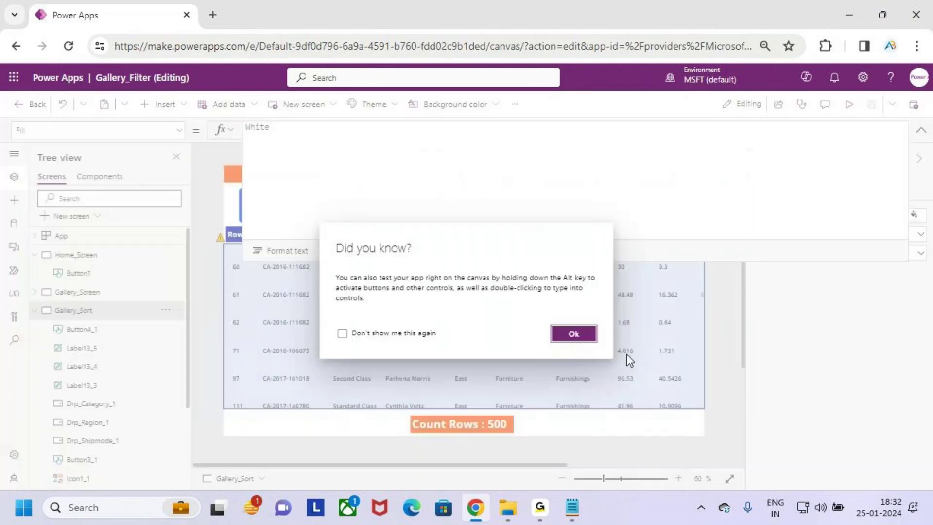
click(577, 335)
click(580, 333)
click(920, 129)
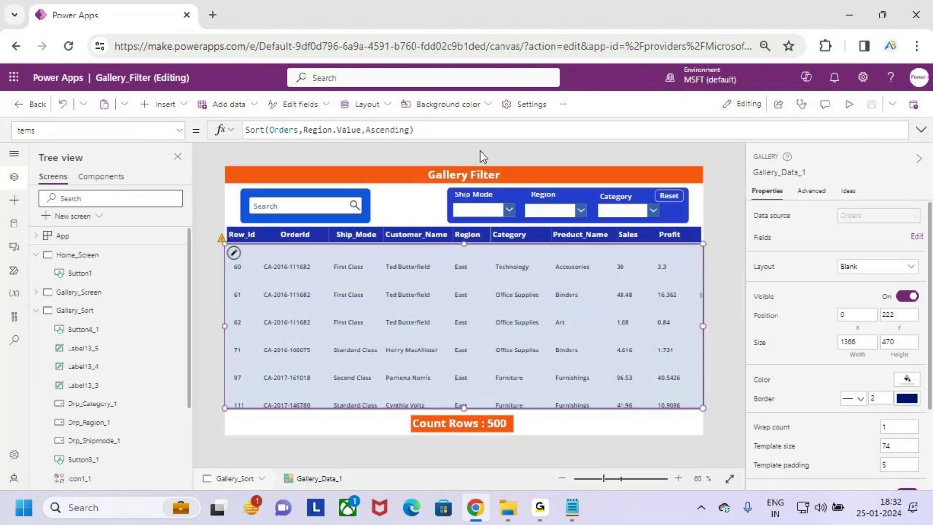
click(921, 130)
click(486, 137)
Step: Circle Sort in the formula and annotate a red boxed label "Sort BY Columns" with branching lines for comparison
mouse_move(272, 141)
mouse_down()
mouse_move(242, 122)
mouse_move(255, 144)
mouse_up()
text(tSort BY Col)
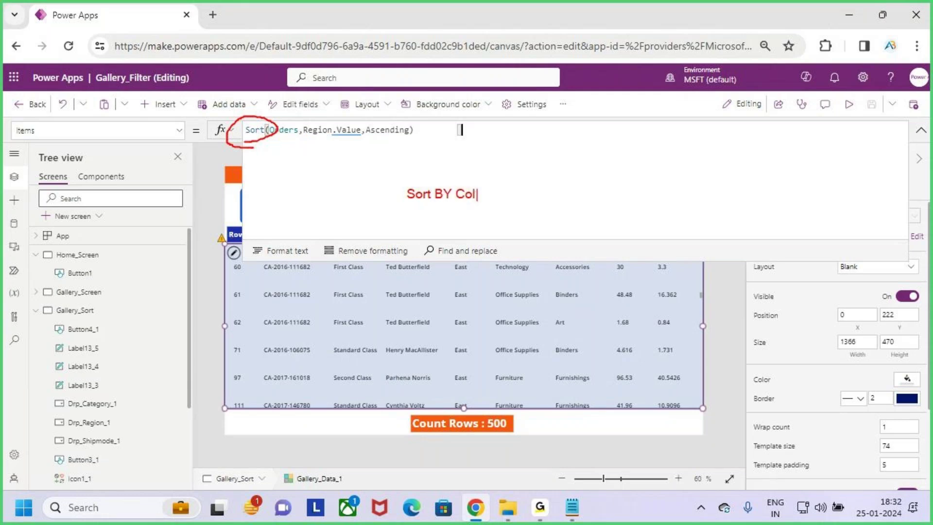
text(umns)
key(Escape)
drag(396, 183, 507, 212)
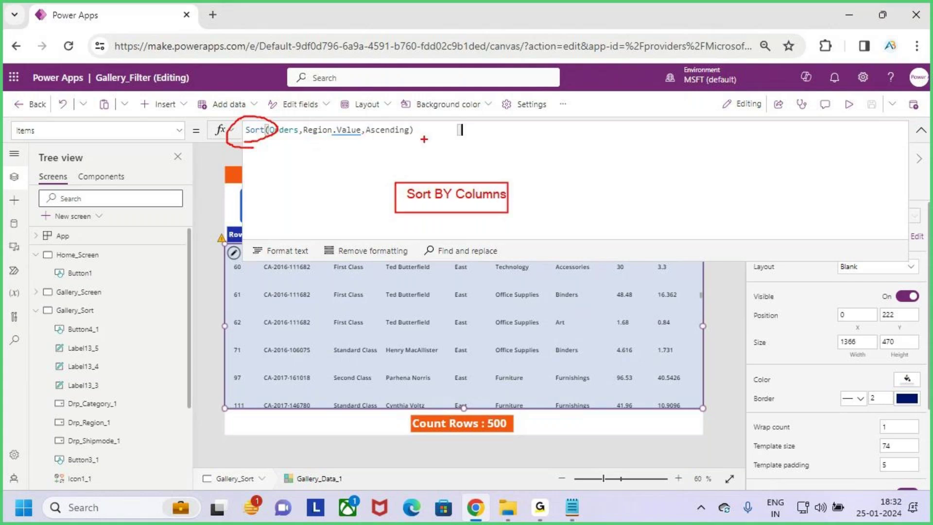
mouse_move(508, 199)
mouse_down()
mouse_move(534, 198)
mouse_move(527, 208)
mouse_move(583, 195)
mouse_move(579, 224)
mouse_up()
drag(611, 214, 611, 229)
mouse_move(634, 196)
mouse_down()
mouse_move(648, 193)
mouse_move(665, 208)
mouse_move(693, 183)
mouse_move(682, 197)
mouse_up()
mouse_move(576, 227)
mouse_down()
mouse_move(689, 229)
mouse_move(549, 195)
mouse_move(581, 235)
mouse_up()
Step: Clear the annotations and qualify the Items formula's order argument as SortOrder.Ascending
key(Escape)
text(SortOrder.)
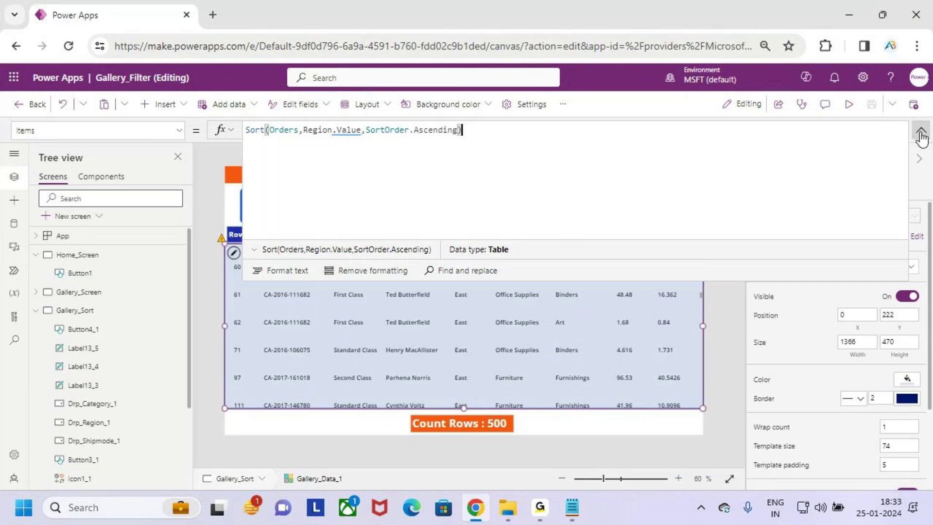
Step: Annotate the start of the gallery's Sort formula, clear the mark, and reopen the Items formula in the expanded editor
key(ctrl+2)
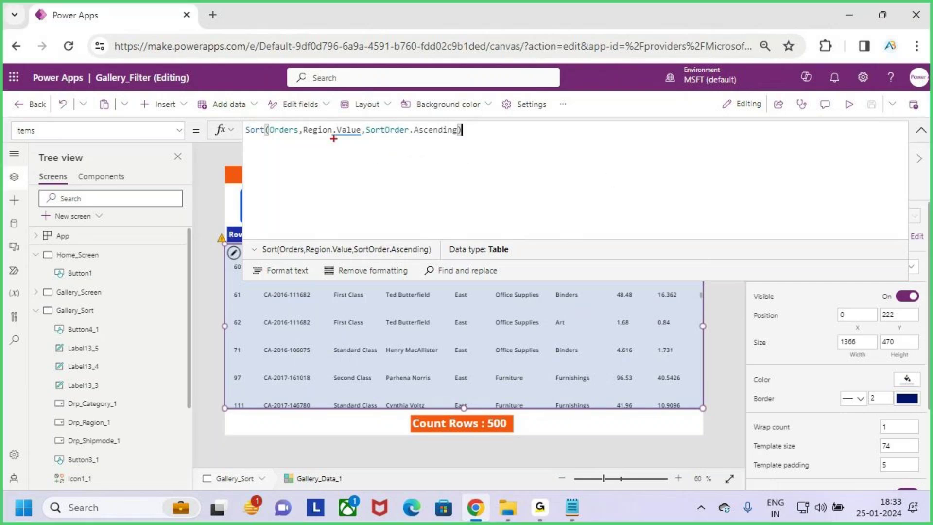
mouse_move(240, 137)
mouse_down()
mouse_move(348, 141)
mouse_move(309, 113)
mouse_move(332, 140)
mouse_up()
key(Escape)
click(465, 295)
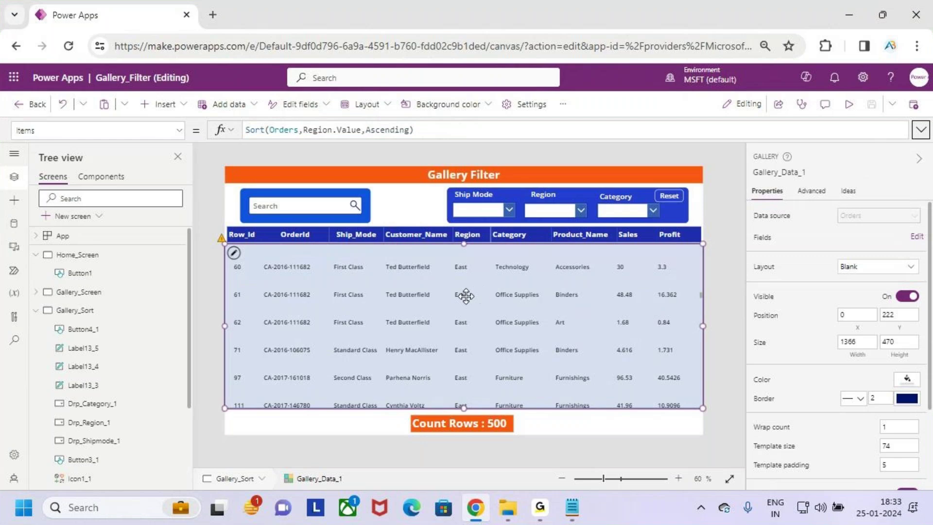
click(920, 130)
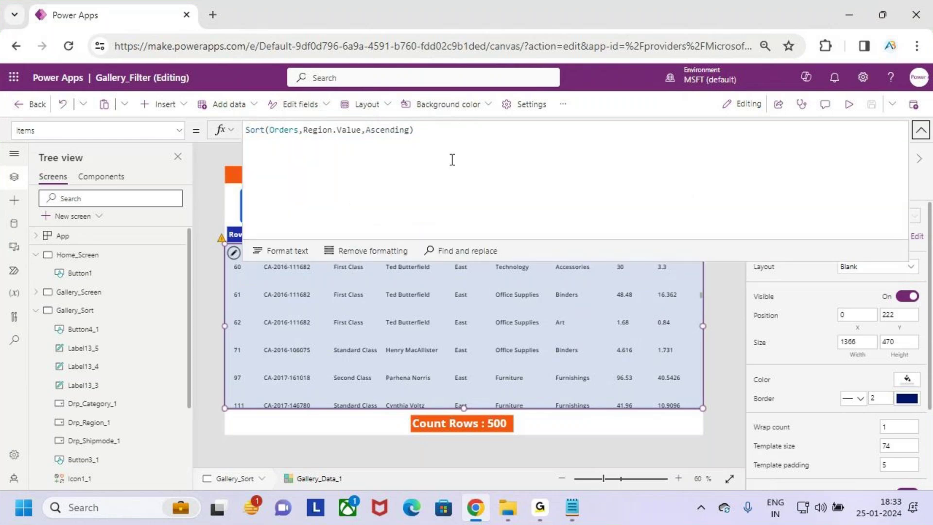
Step: Show the delegation warning on Region.Value, mark its wording in red, handwrite "500" beneath it, and clear the marks
key(ctrl+2)
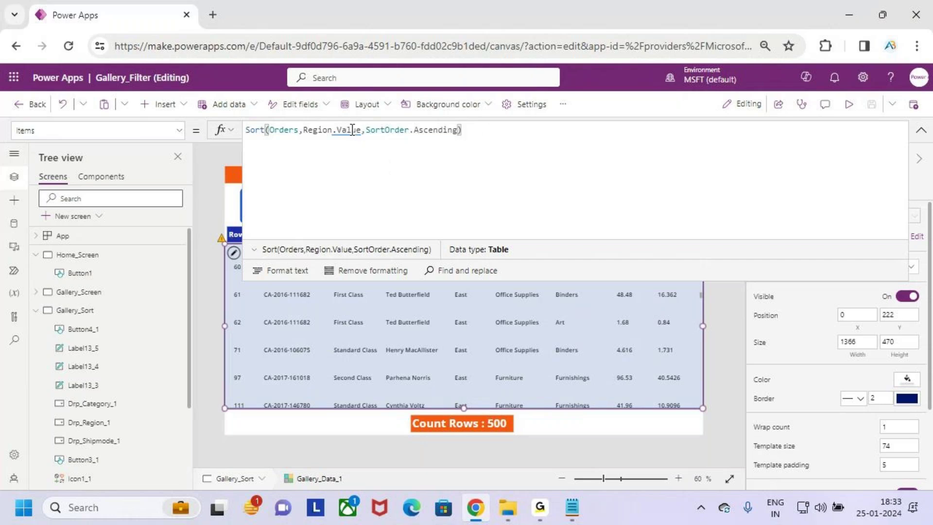
mouse_move(351, 132)
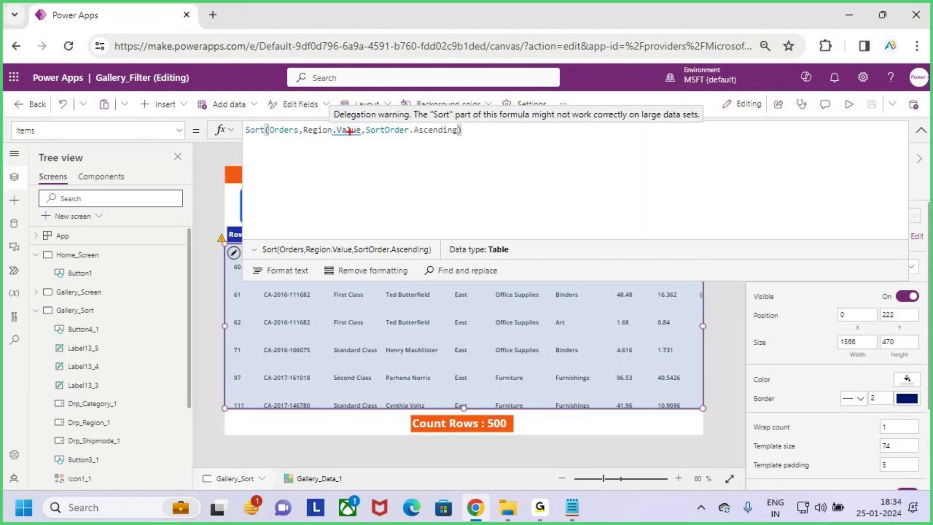
mouse_move(342, 108)
mouse_down()
mouse_move(406, 124)
mouse_move(446, 120)
mouse_up()
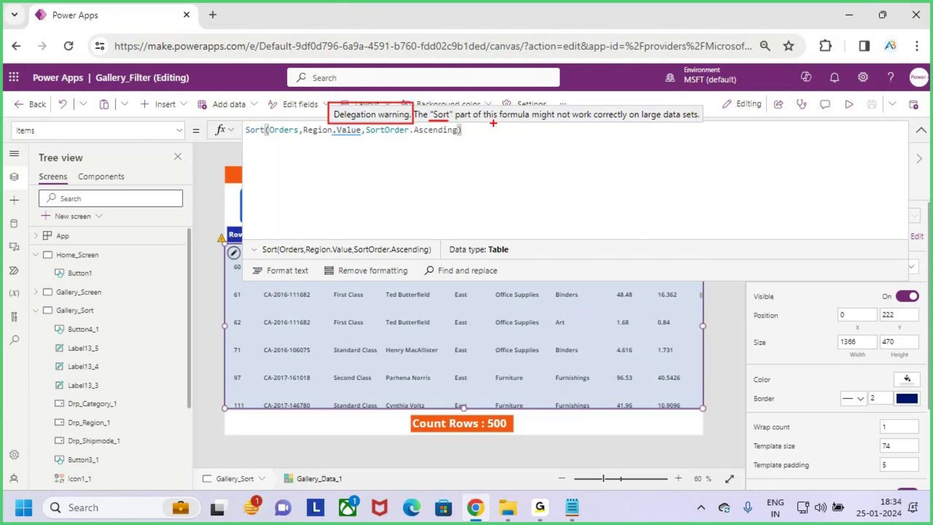
drag(508, 125, 703, 125)
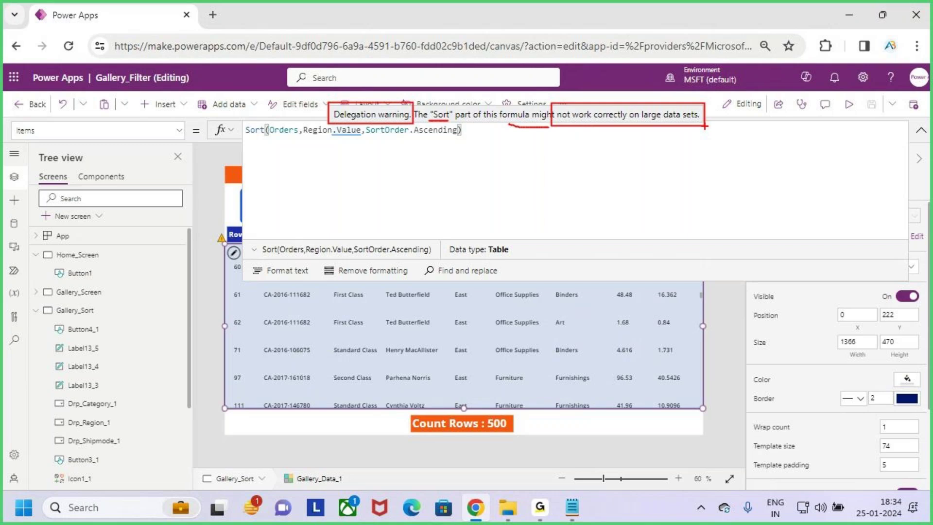
mouse_move(578, 177)
mouse_down()
mouse_move(565, 212)
mouse_move(594, 203)
mouse_move(602, 178)
mouse_move(650, 169)
mouse_up()
drag(526, 172, 504, 239)
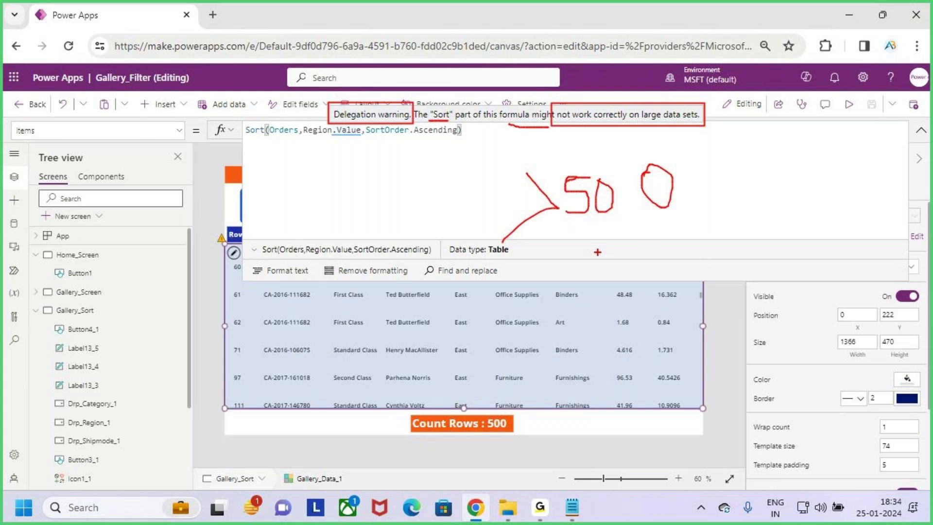
key(Escape)
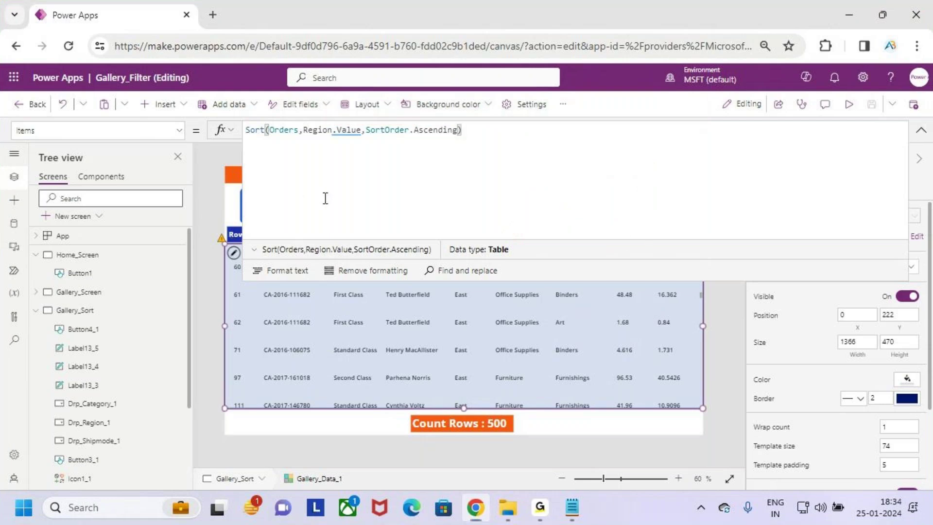
Step: Circle Region.Value in the Items formula, handwrite "500" in red beside it, and clear the marks
drag(339, 142, 374, 150)
drag(557, 176, 600, 170)
drag(653, 180, 661, 180)
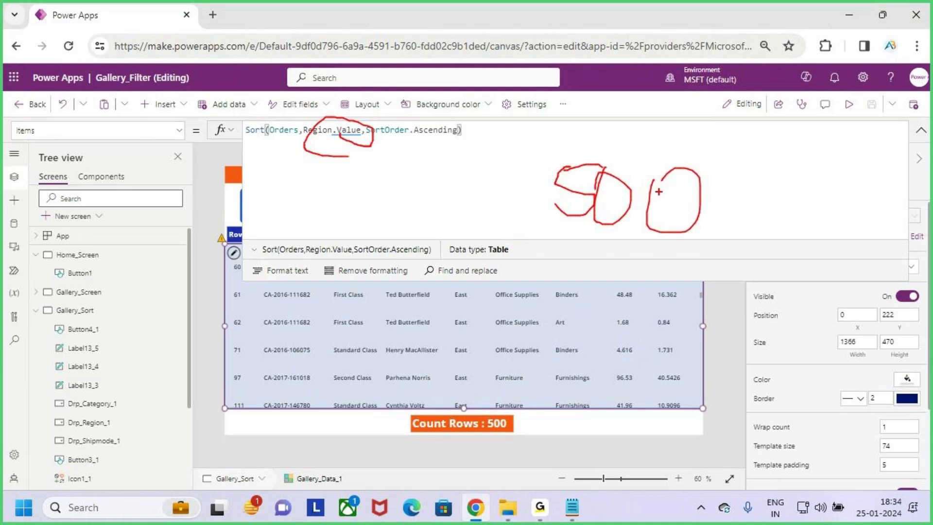
key(Escape)
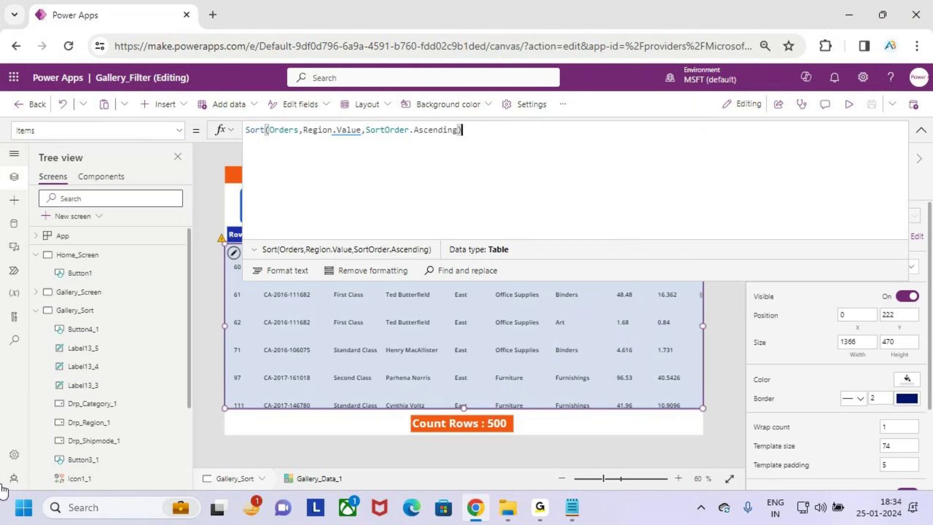
Step: Show the Data row limit option in the app's general settings
click(14, 454)
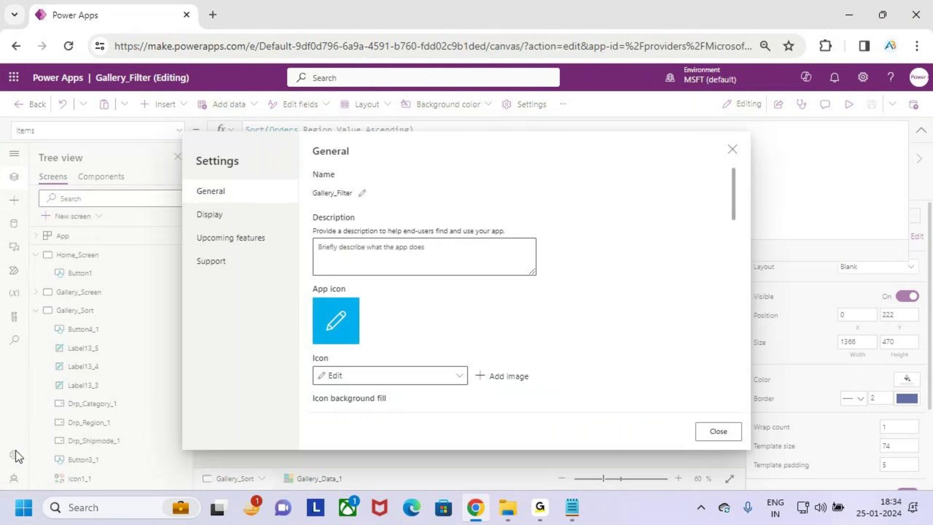
click(727, 434)
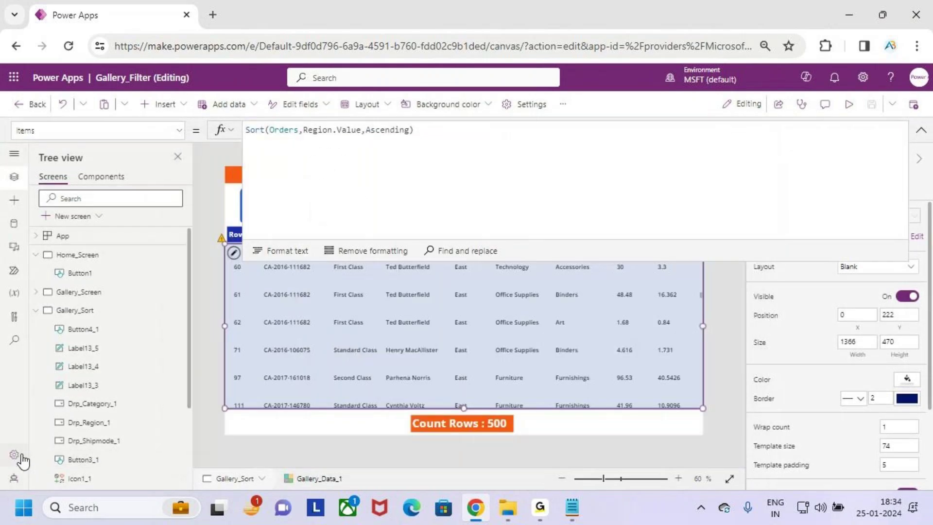
click(14, 455)
scroll(353, 320, down, 3)
scroll(353, 320, down, 10)
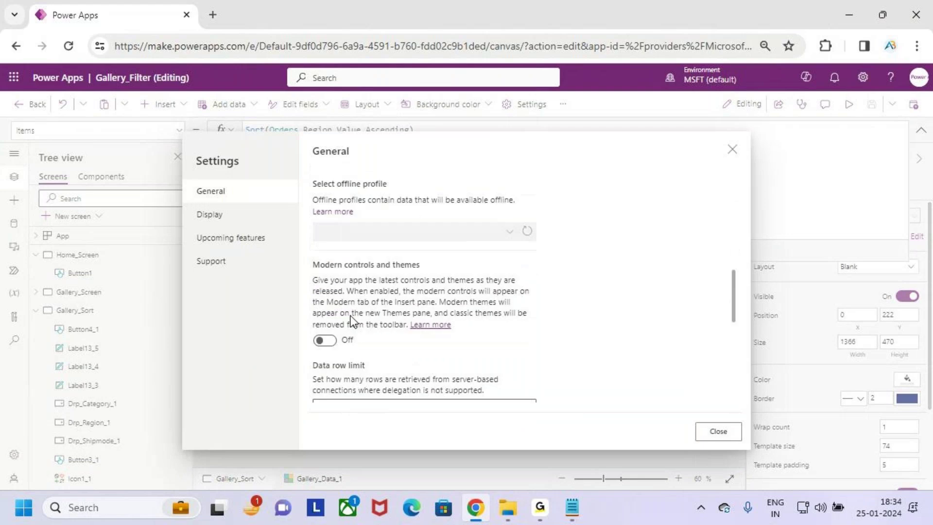
Step: Box the Data row limit setting in red, annotate it with "2000" and cross that out, clear the marks, and close the settings
drag(309, 209, 541, 281)
mouse_move(329, 266)
mouse_down()
mouse_move(395, 269)
mouse_move(403, 257)
mouse_move(408, 268)
mouse_move(421, 256)
mouse_move(430, 280)
mouse_move(444, 256)
mouse_move(489, 330)
mouse_move(491, 290)
mouse_up()
drag(474, 257, 351, 415)
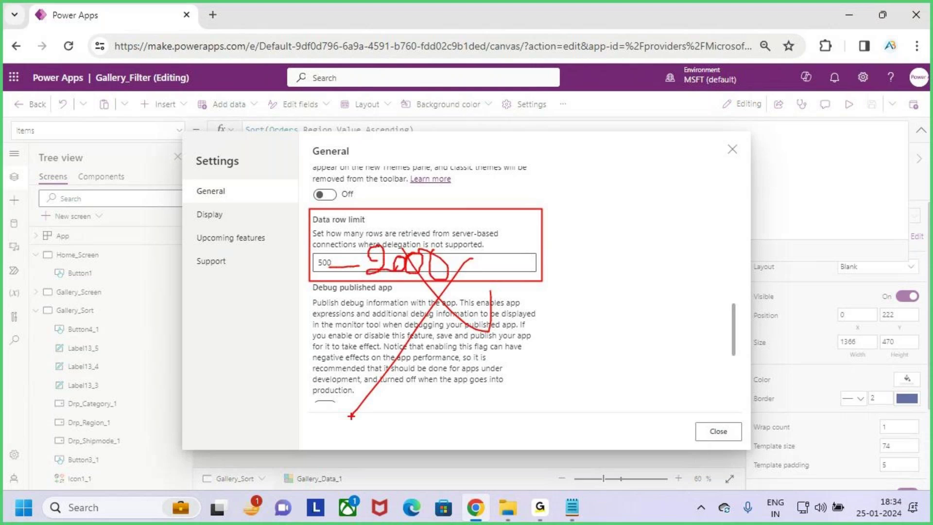
key(Escape)
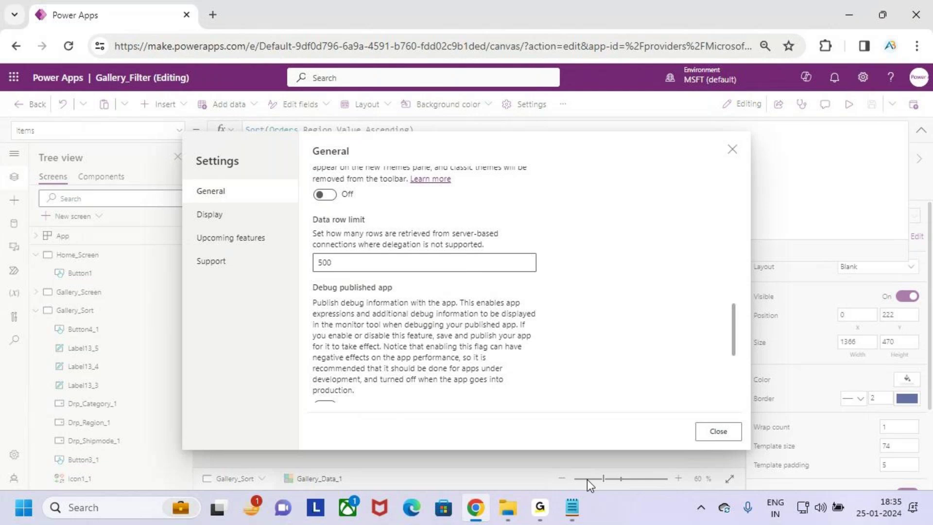
click(720, 432)
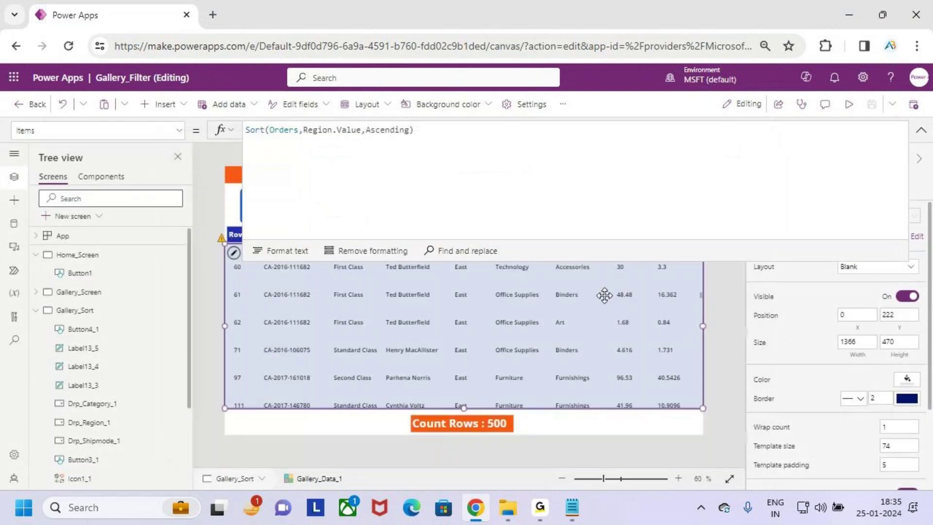
Step: Collapse the formula editor and open the Orders list of the SharePoint Gallery site with its Region column in view
click(920, 130)
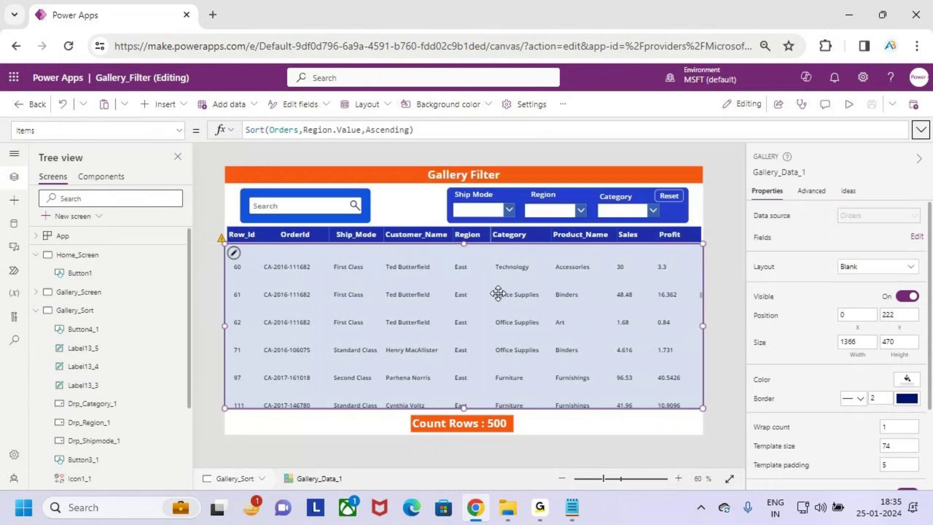
click(13, 77)
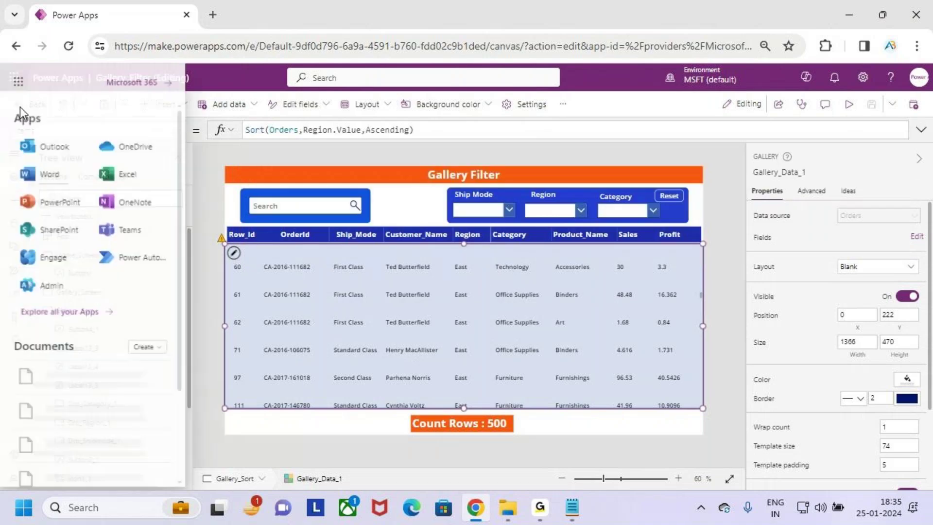
click(54, 230)
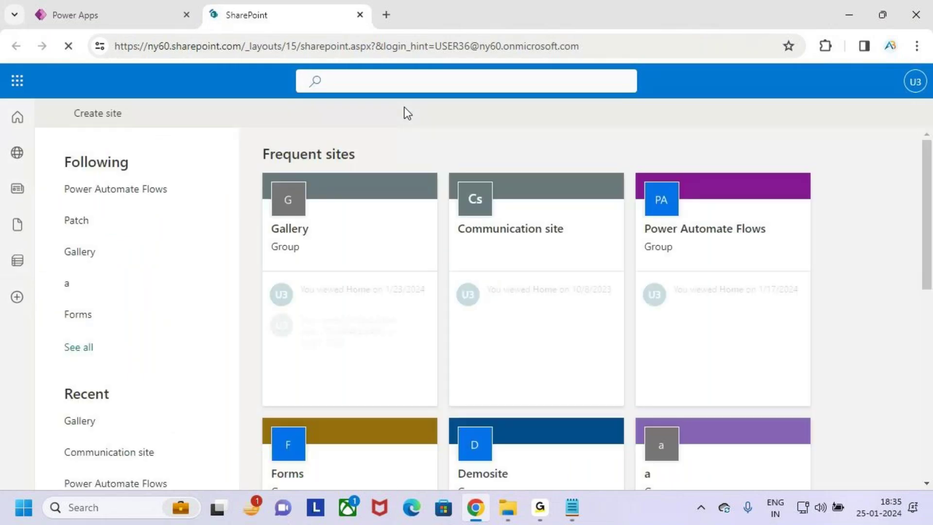
click(367, 233)
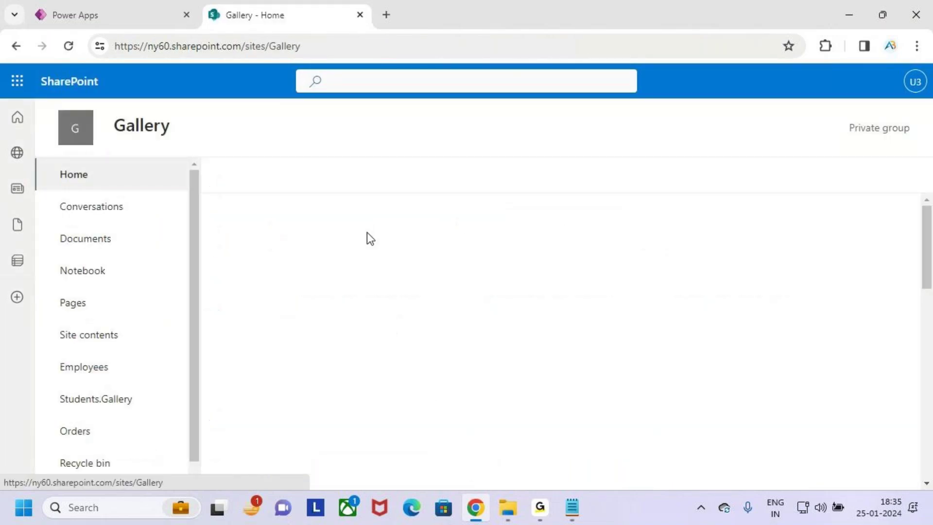
click(98, 431)
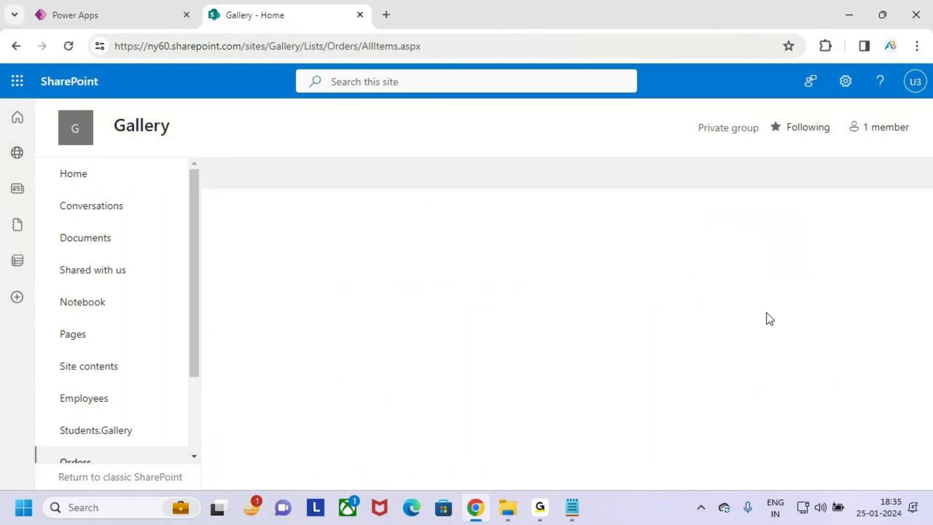
drag(567, 485, 750, 480)
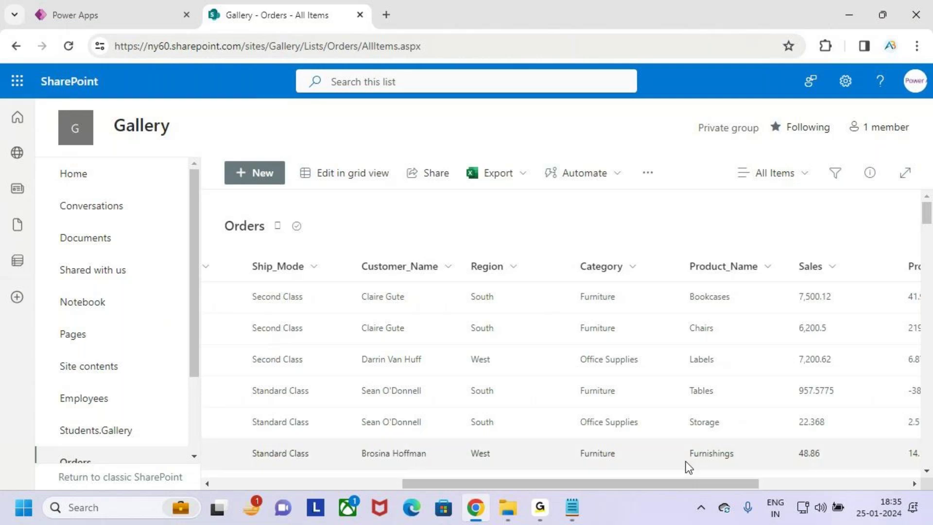
scroll(538, 347, down, 1)
scroll(535, 352, up, 2)
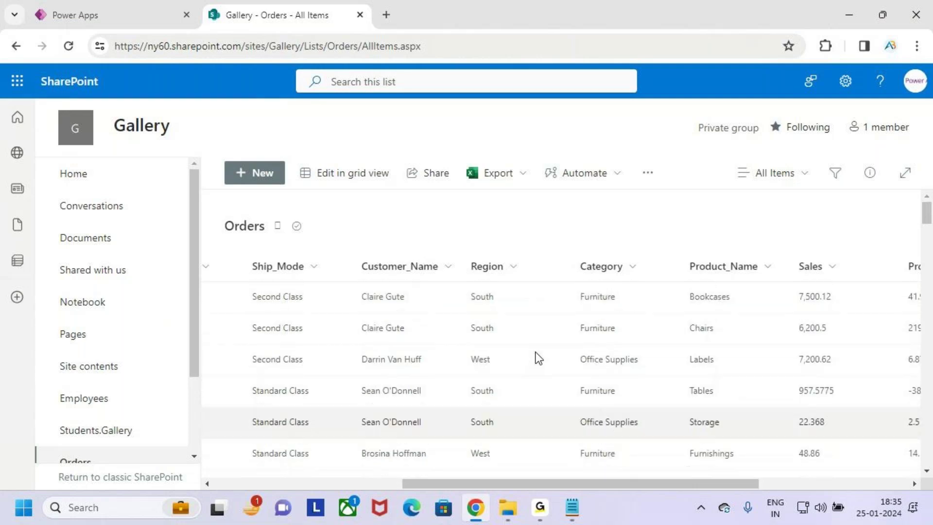
Step: Box the Region column, sketch an extra column beside it with arrows labelled "Text", and clear the marks
drag(460, 251, 517, 472)
mouse_move(499, 255)
mouse_down()
mouse_move(510, 215)
mouse_move(557, 249)
mouse_move(582, 239)
mouse_up()
drag(541, 265, 584, 485)
mouse_move(537, 282)
mouse_down()
mouse_move(596, 282)
mouse_move(575, 257)
mouse_move(619, 205)
mouse_up()
mouse_move(611, 192)
mouse_down()
mouse_move(636, 198)
mouse_move(625, 234)
mouse_up()
mouse_move(646, 196)
mouse_down()
mouse_move(671, 185)
mouse_move(667, 228)
mouse_up()
mouse_move(679, 216)
mouse_down()
mouse_move(710, 204)
mouse_move(729, 213)
mouse_up()
mouse_move(735, 176)
mouse_down()
mouse_move(741, 213)
mouse_move(765, 198)
mouse_up()
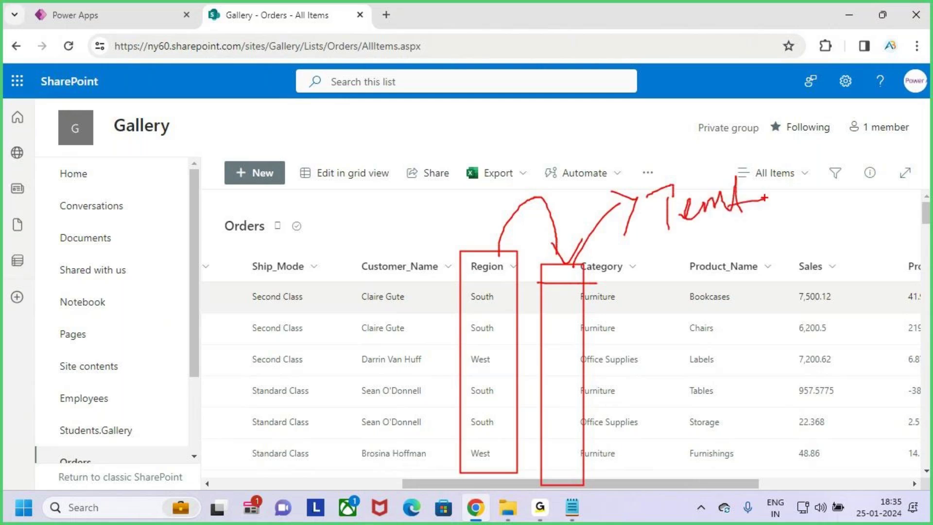
key(Escape)
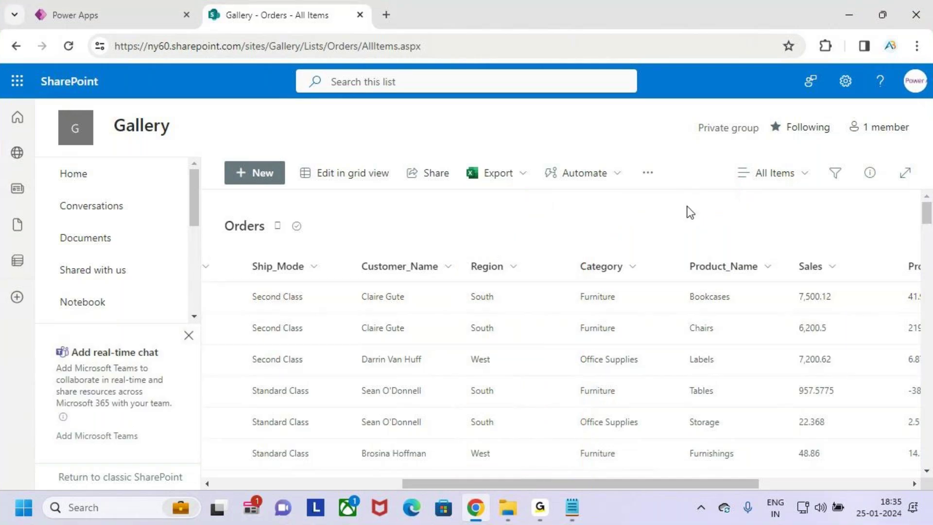
Step: Switch to the Notepad notes and highlight the "2.Sort" heading and the wording on gallery sorting by a single column
click(107, 11)
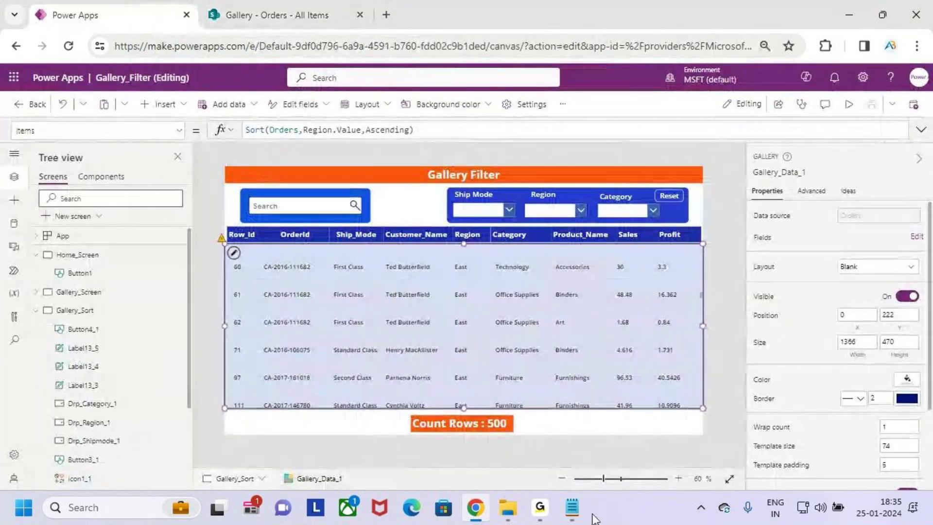
click(572, 507)
drag(46, 161, 103, 162)
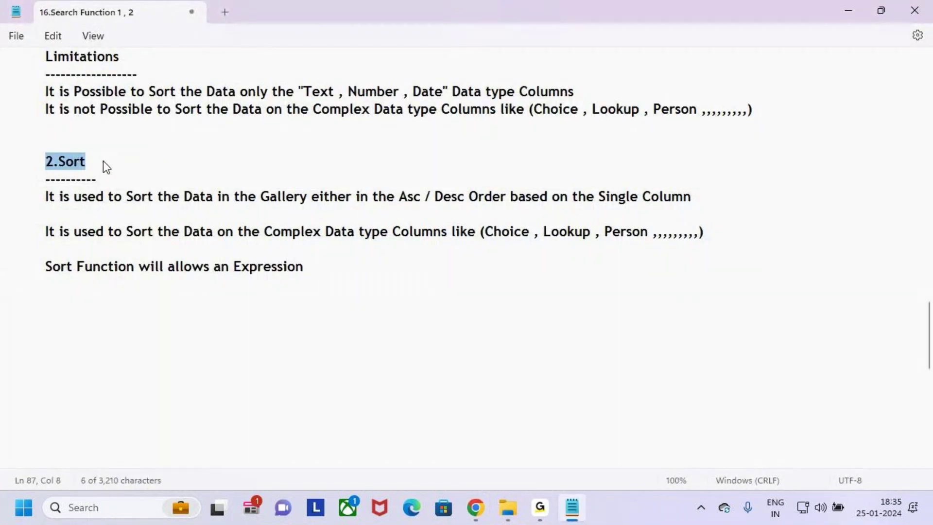
drag(221, 196, 399, 196)
drag(586, 196, 719, 204)
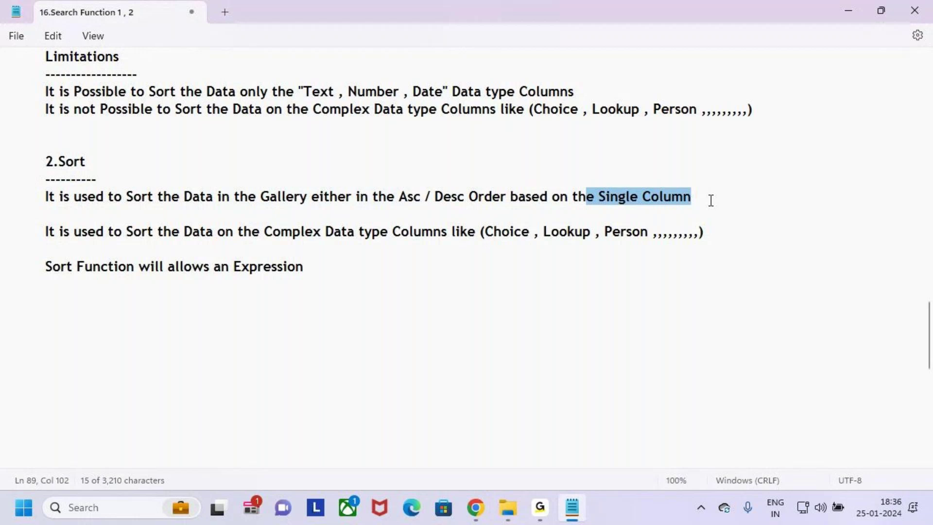
Step: Circle "2.Sort", underline the gallery wording, box "Single Column" in red, and clear the marks
key(ctrl+2)
drag(243, 213, 353, 214)
drag(597, 213, 698, 212)
mouse_move(57, 173)
mouse_down()
mouse_move(30, 153)
mouse_move(85, 173)
mouse_up()
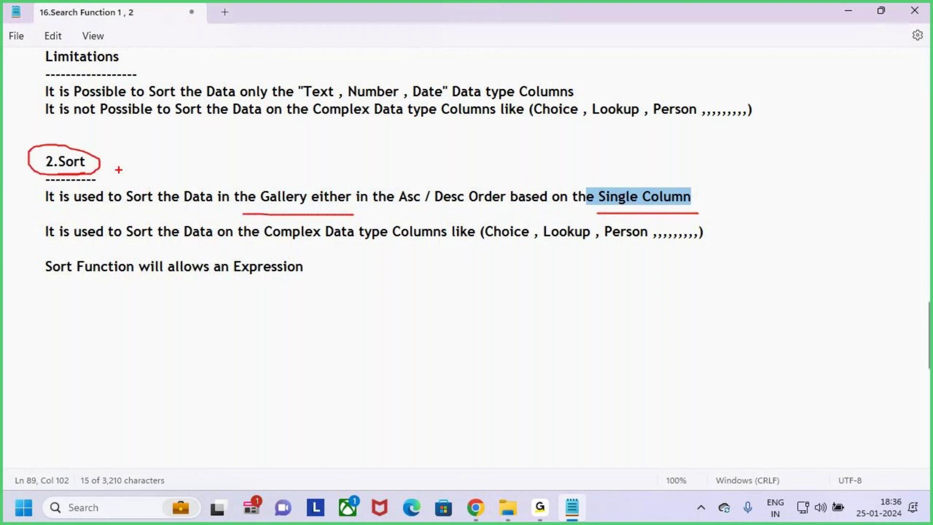
drag(581, 180, 730, 219)
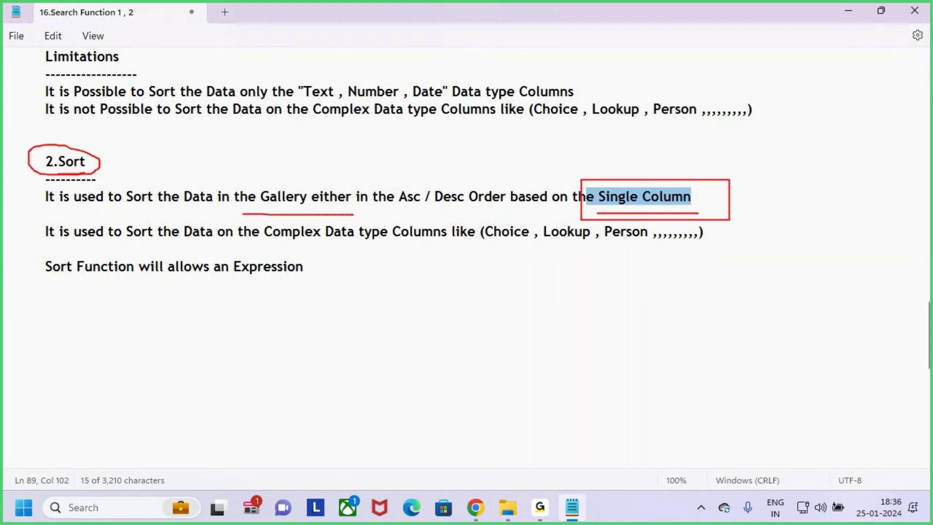
key(Escape)
key(Up)
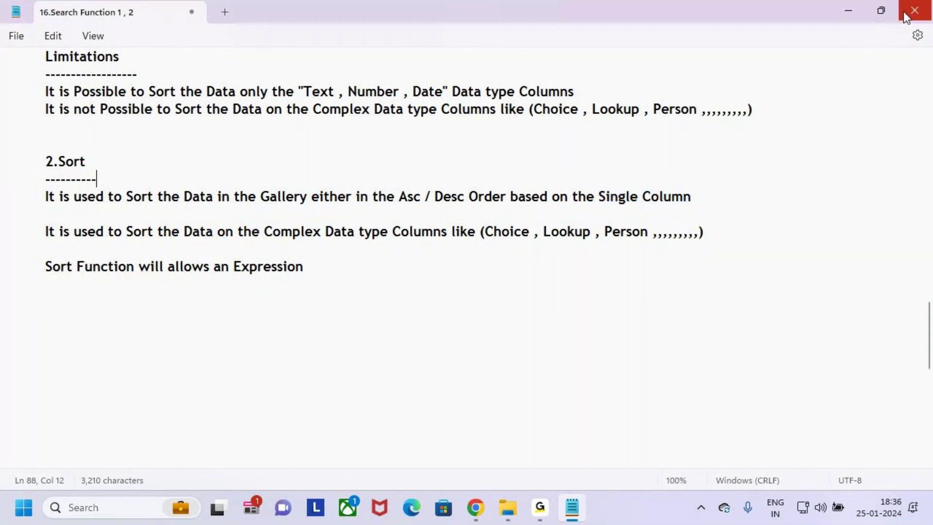
Step: Return to Power Apps and expand the gallery's Items formula with SortOrder.Ascending as its order argument
click(844, 4)
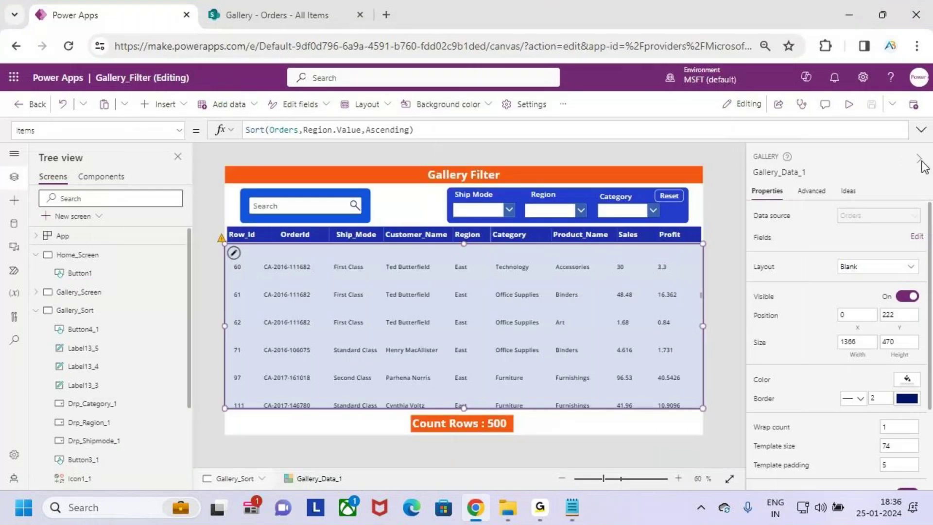
click(920, 130)
text(SortOrder.)
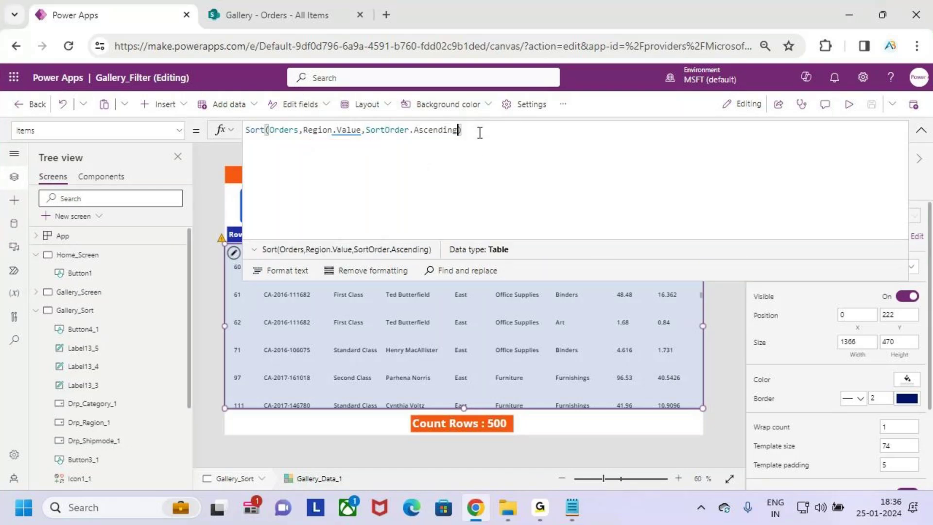
Step: Shorten the expanded formula area, box the Customer_Name and Region headers in red, and clear the mark
drag(534, 281, 535, 224)
drag(374, 223, 487, 250)
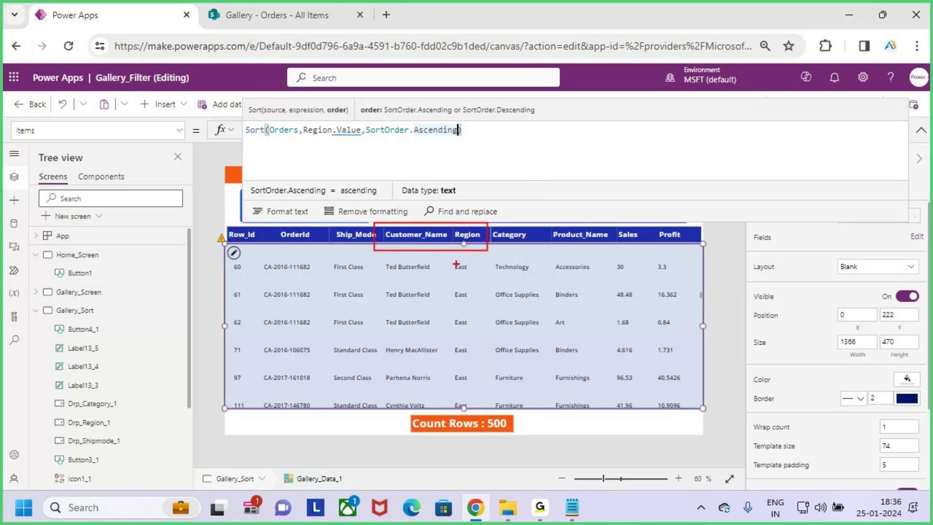
key(Escape)
Step: Try to add customer as a second sort column after SortOrder.Ascending in the gallery's Sort formula
click(480, 136)
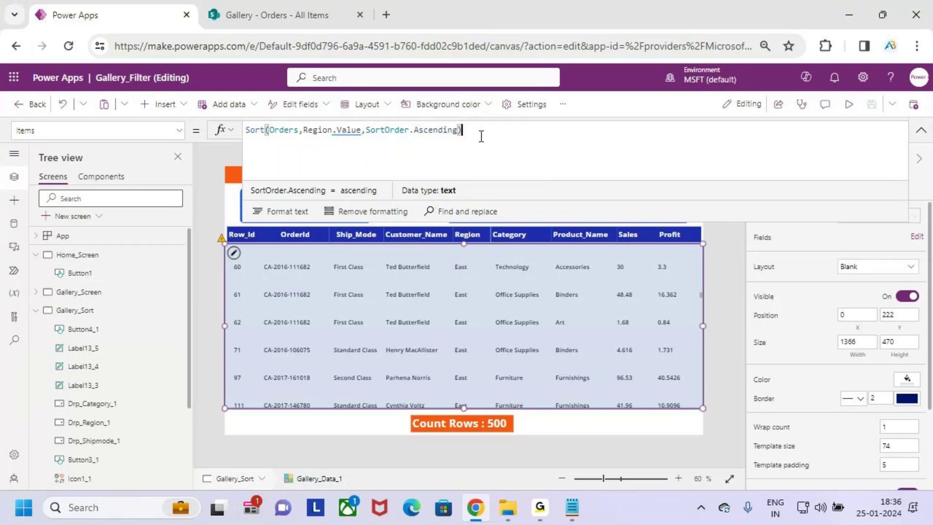
key(Left)
text(,)
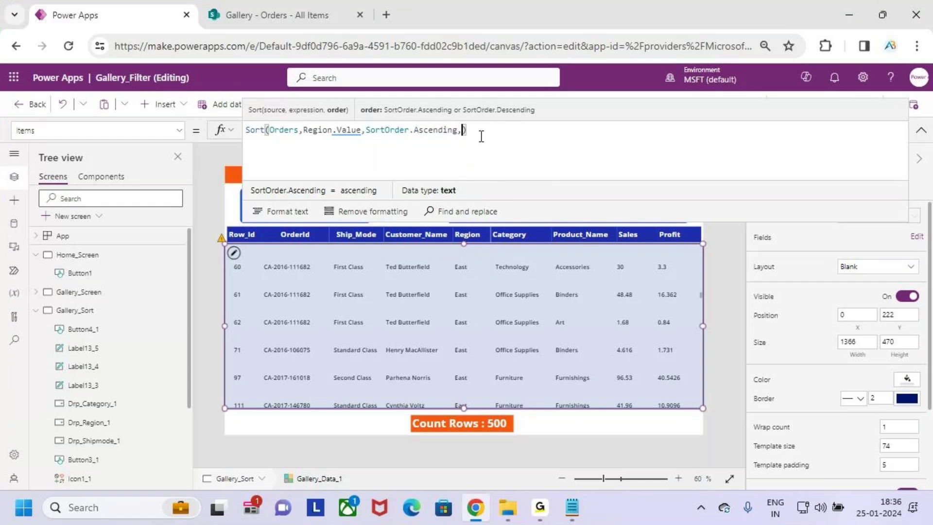
text(cus)
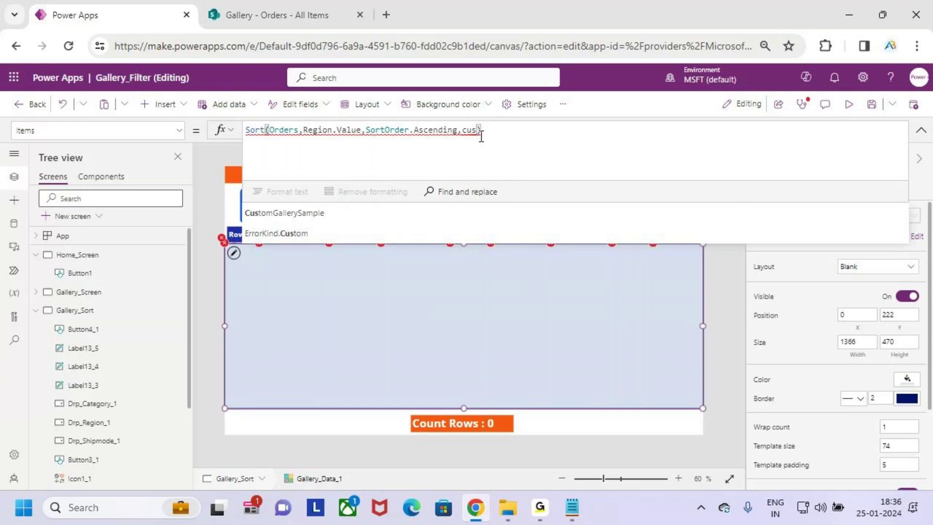
text(tomer)
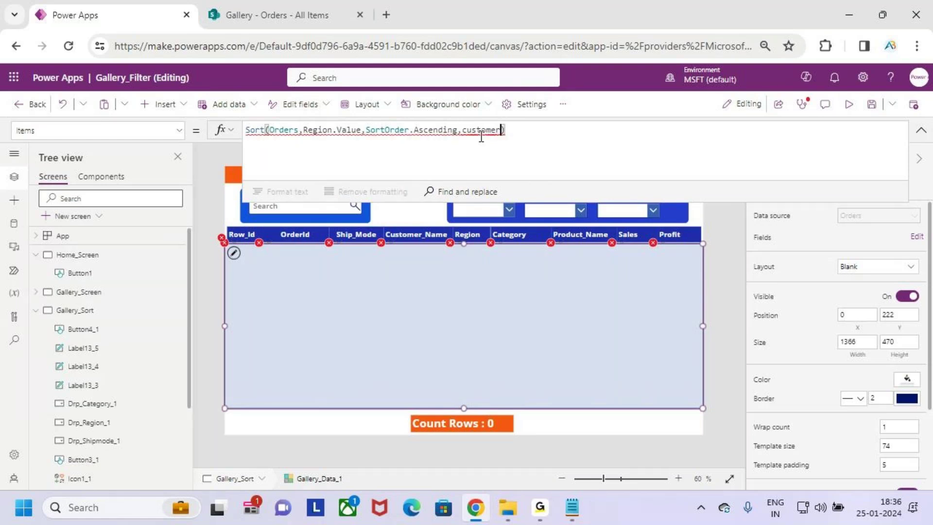
key(ctrl+2)
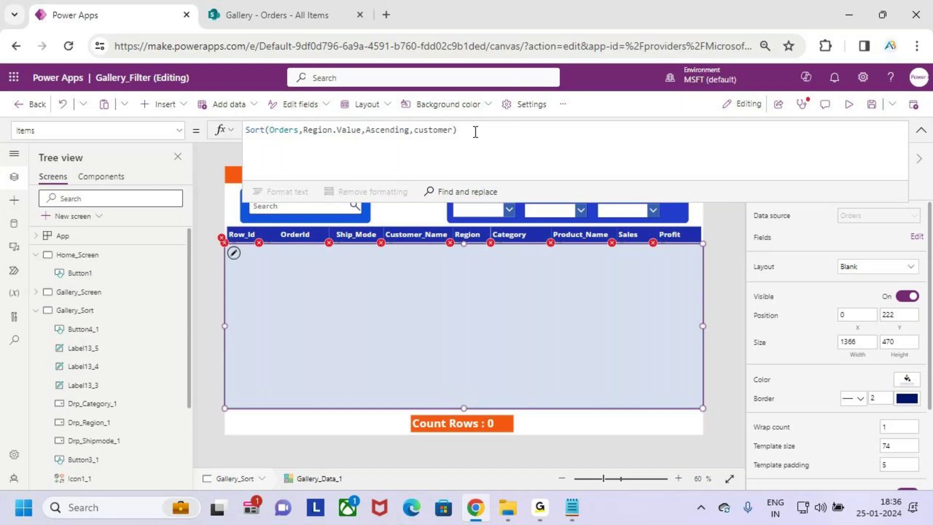
Step: Mark the Sort function and the added customer argument in red, and clear the marks
click(475, 132)
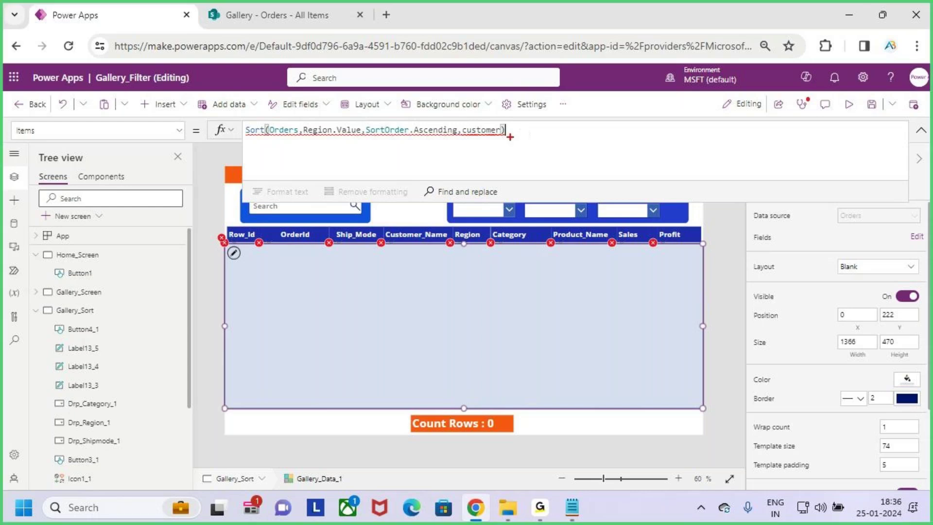
mouse_move(245, 140)
mouse_down()
mouse_move(309, 131)
mouse_move(294, 153)
mouse_move(289, 118)
mouse_up()
drag(462, 143, 516, 139)
key(Escape)
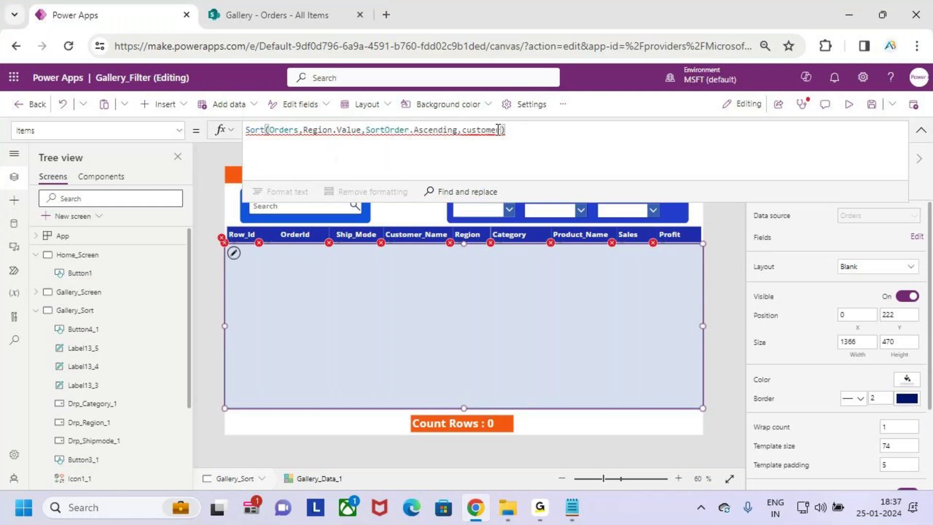
Step: Remove the customer argument from the Sort formula and collapse the formula area
drag(501, 129, 462, 130)
text(r)
click(462, 129)
key(BackSpace)
click(503, 130)
key(Left)
key(BackSpace)
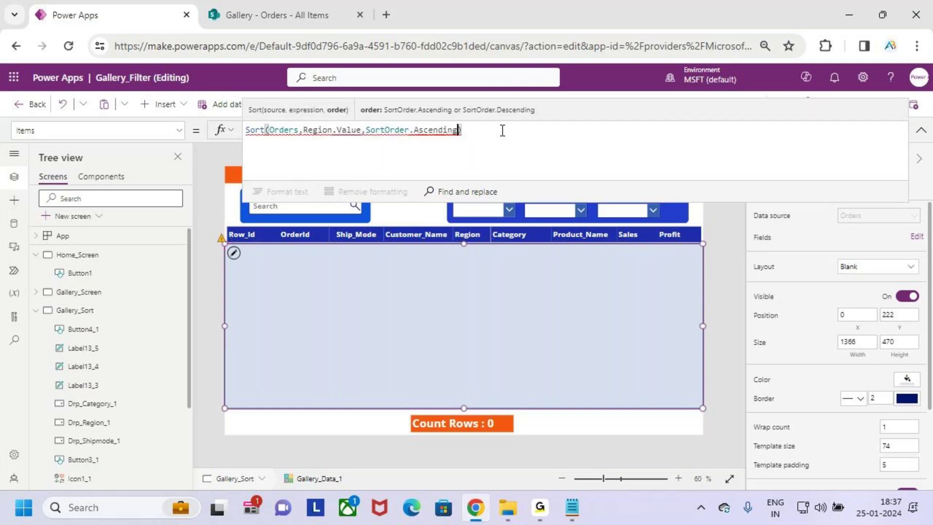
click(502, 130)
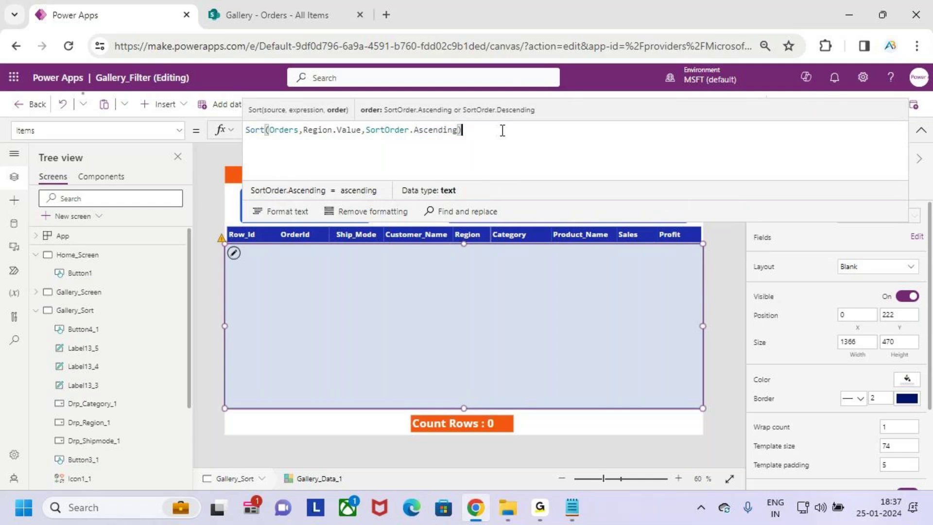
click(920, 136)
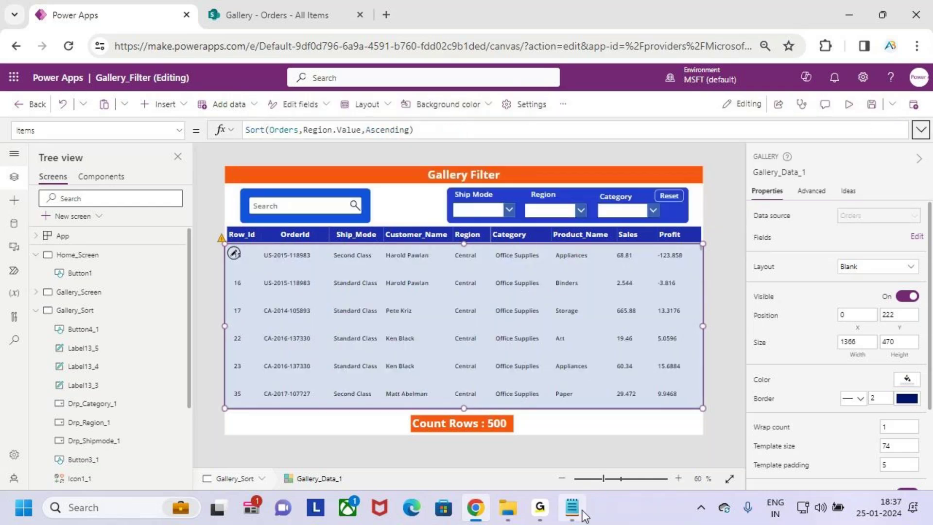
Step: Switch to the Notepad notes, tick "2.Sort", underline the "Choice, Lookup" wording, and clear the marks
click(572, 507)
drag(28, 167, 98, 122)
drag(432, 248, 582, 246)
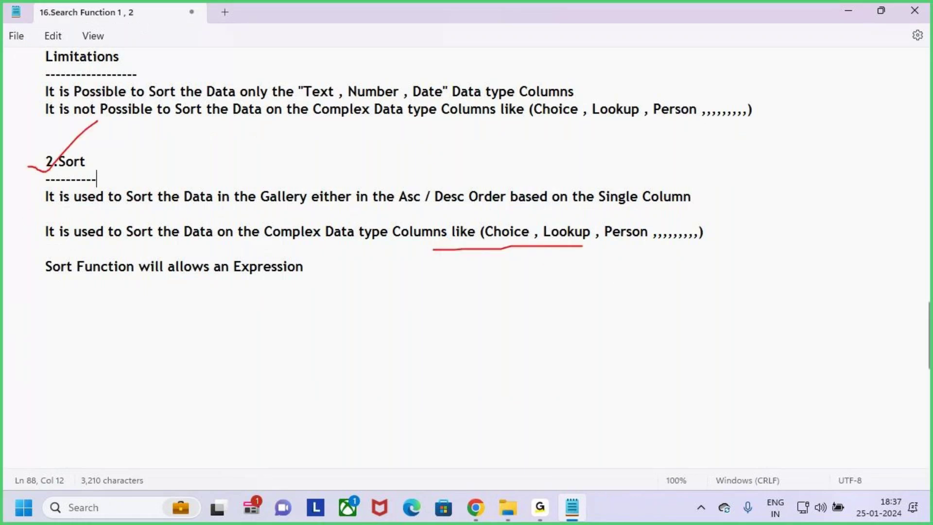
drag(294, 78, 456, 103)
key(Escape)
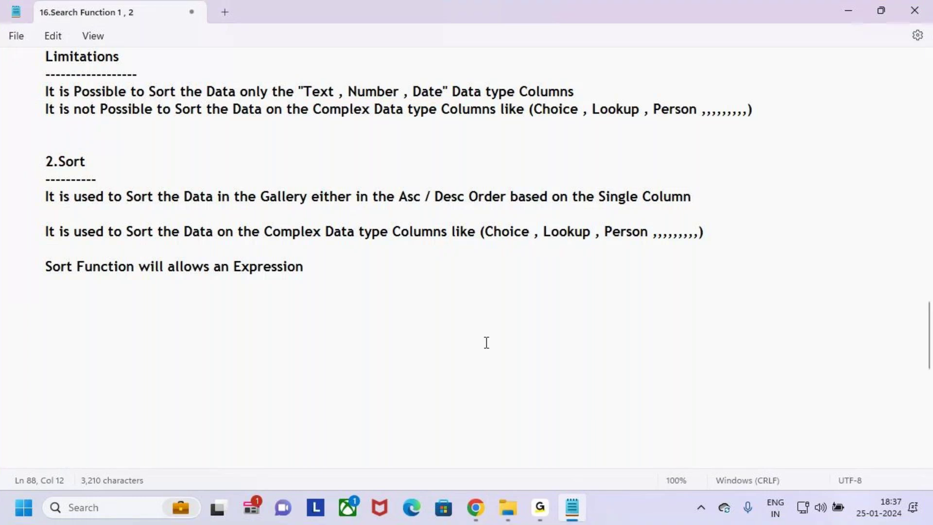
Step: Return to Power Apps, expand the Items formula, underline Sort, box the Sales column, and clear the marks
click(849, 10)
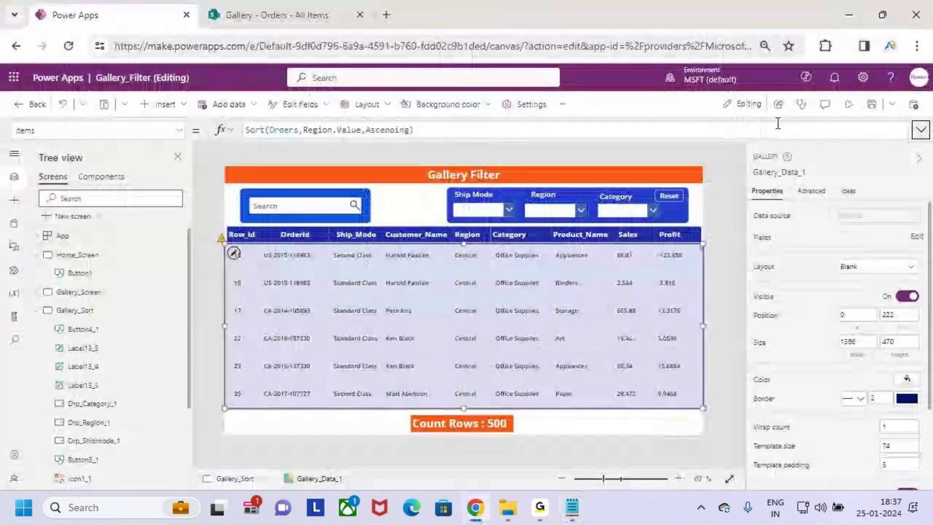
click(920, 130)
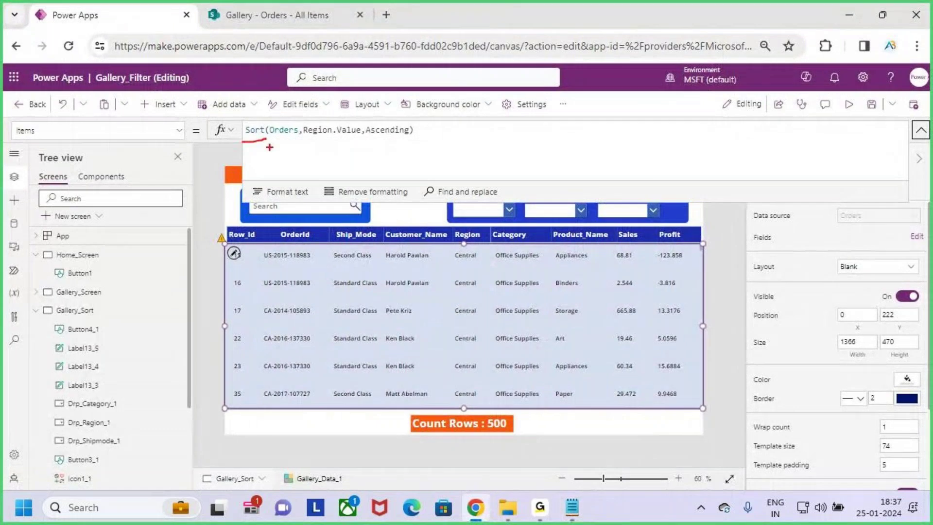
drag(611, 223, 650, 432)
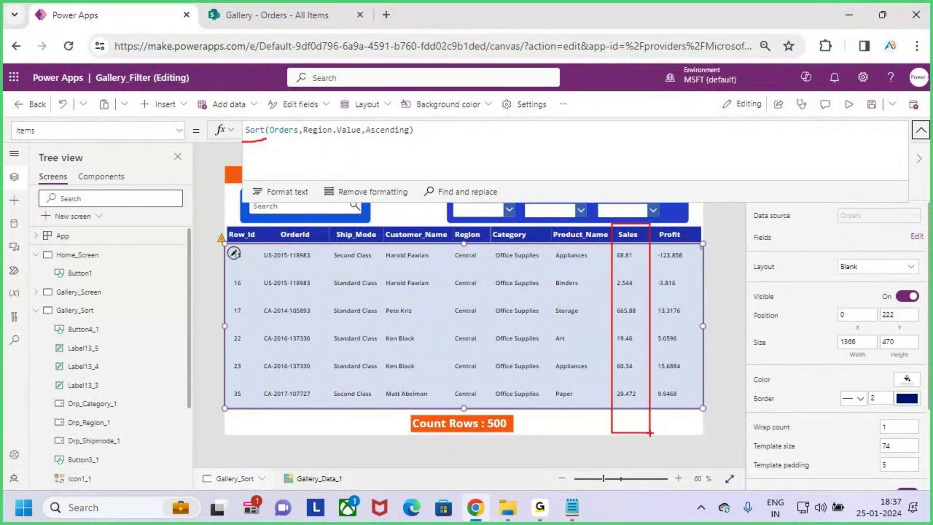
key(Escape)
Step: Change the gallery's Items formula to Sort(Orders,Sales,SortOrder.Descending) and save the app
text(SortOrder.)
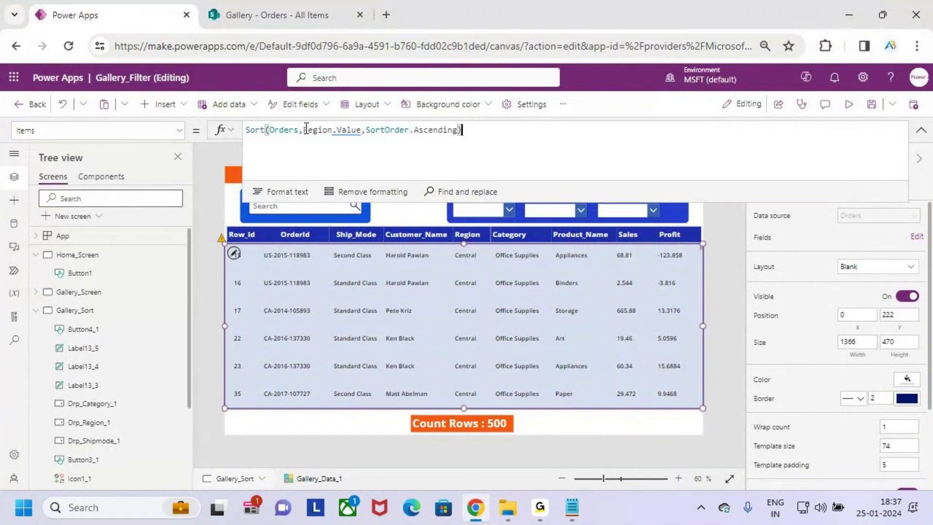
drag(462, 130, 381, 130)
click(462, 130)
shift+click(305, 131)
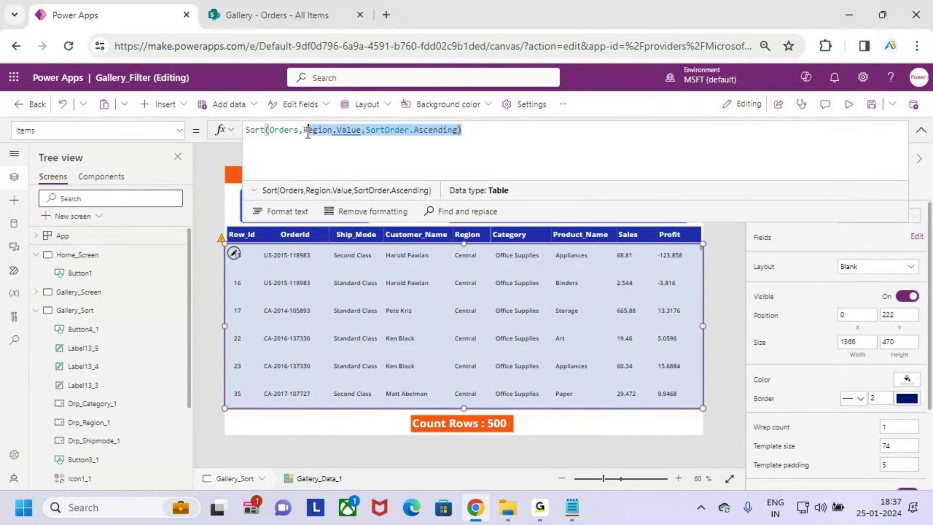
key(BackSpace)
text(Sal)
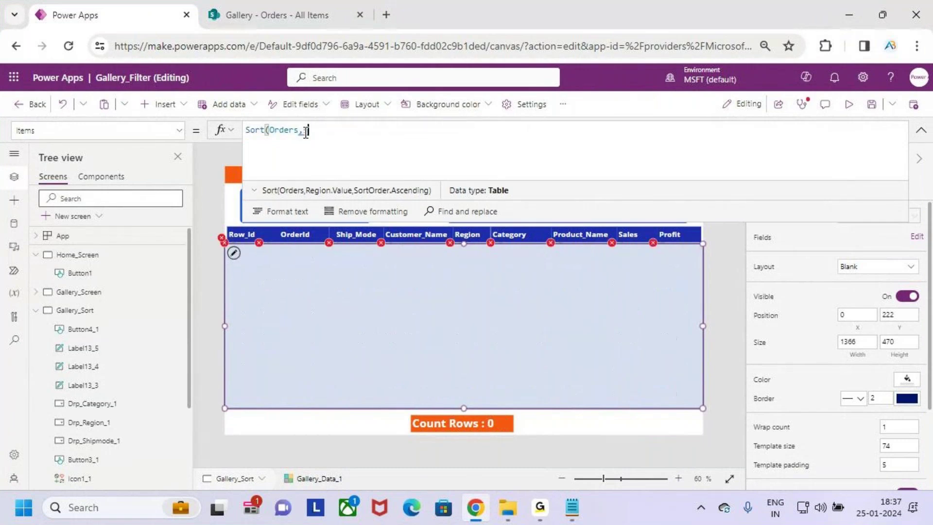
text(es)
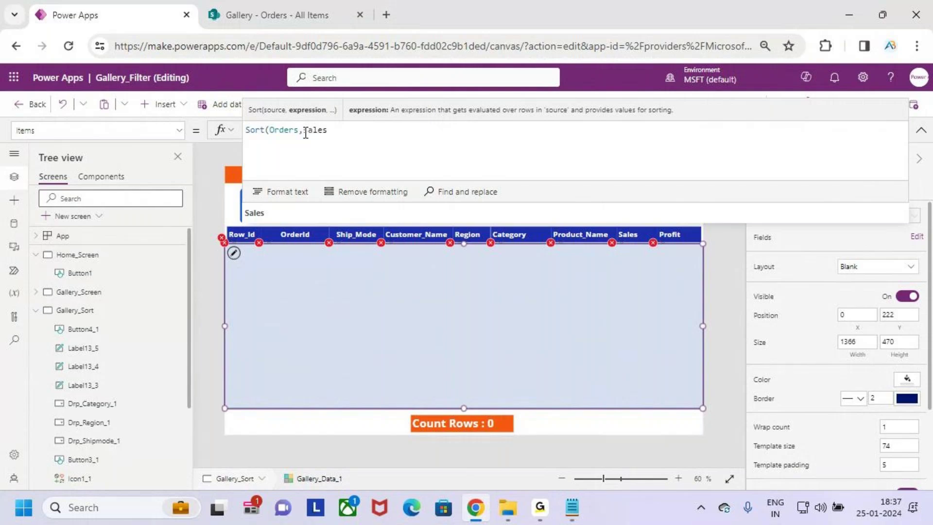
text(,)
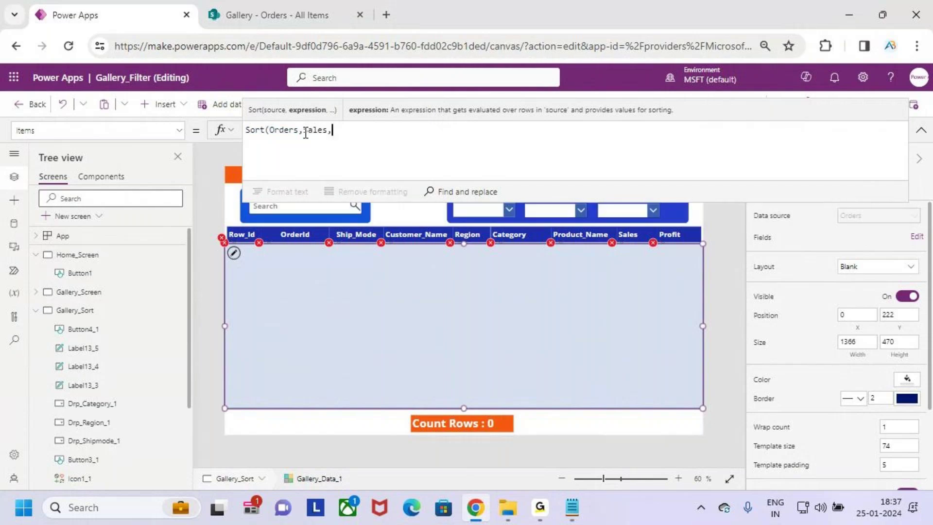
text(desc)
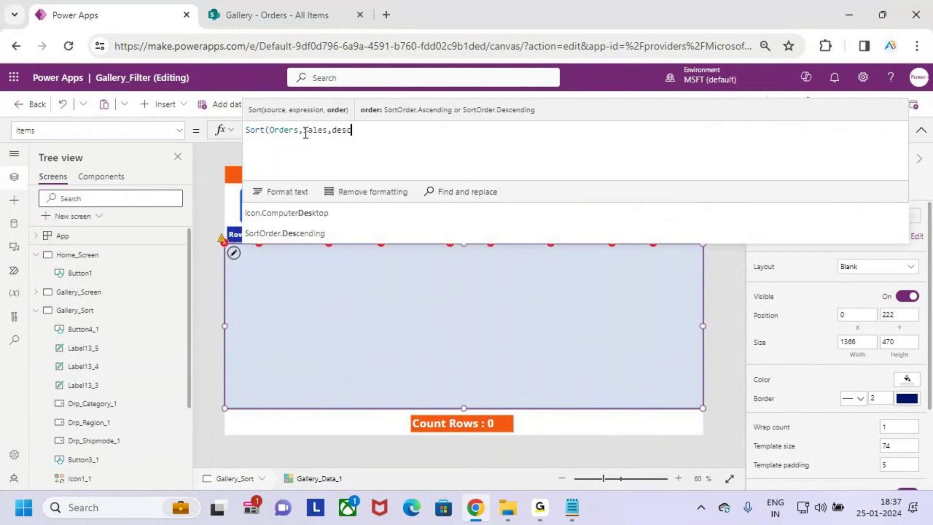
key(Tab)
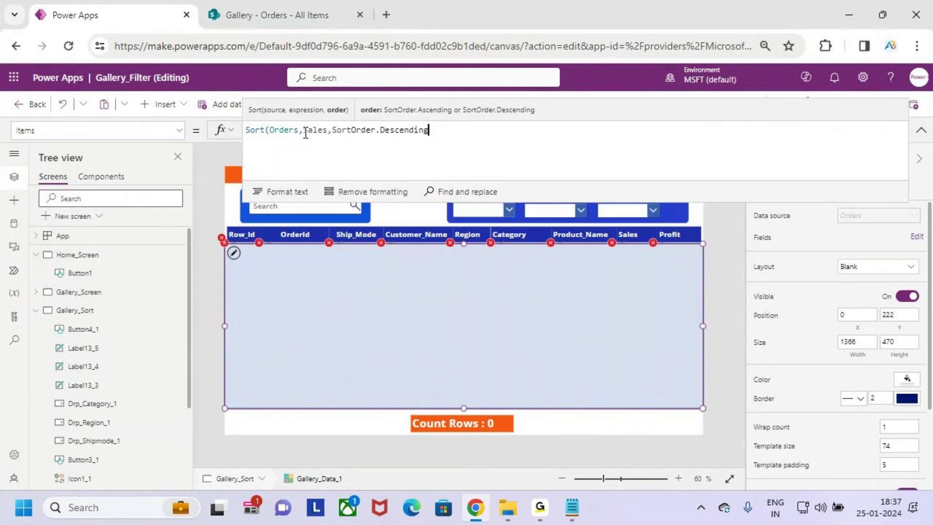
text())
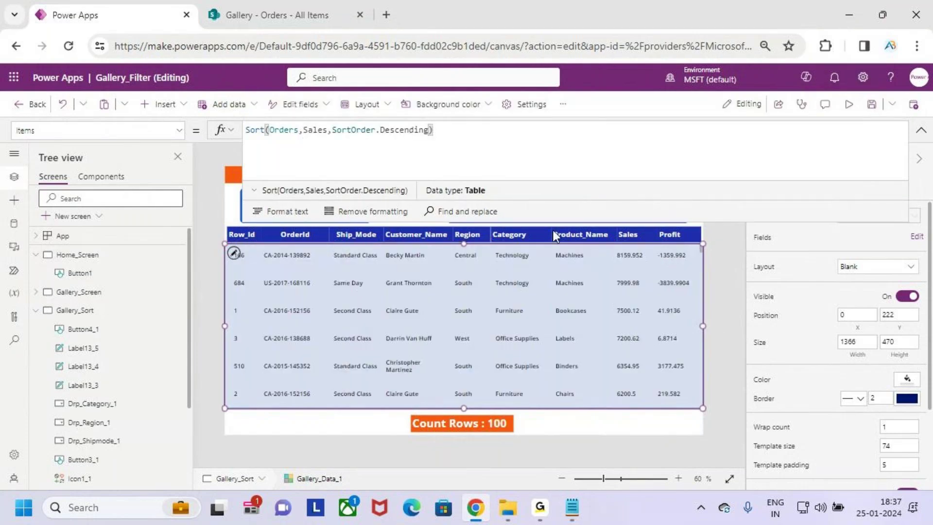
click(871, 104)
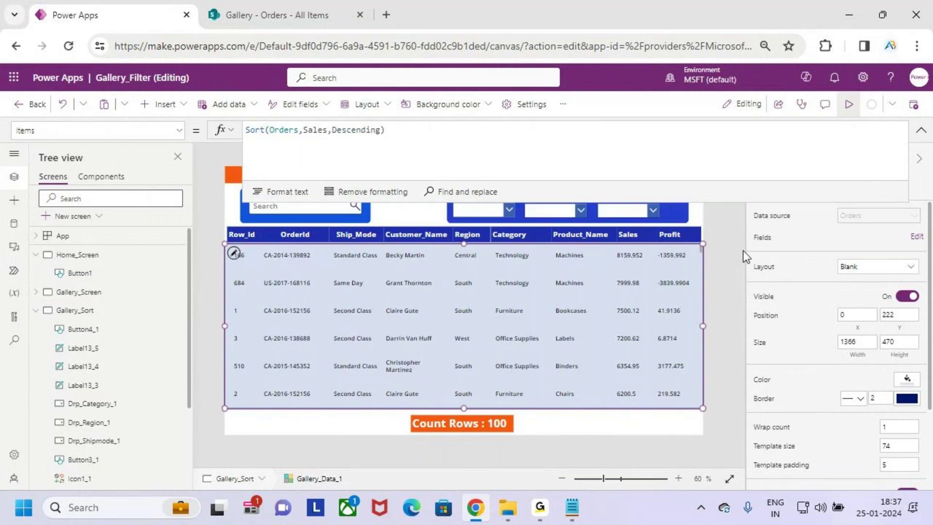
Step: Preview the app, mark the order of the Sales values with red arrows, and close the preview
key(F5)
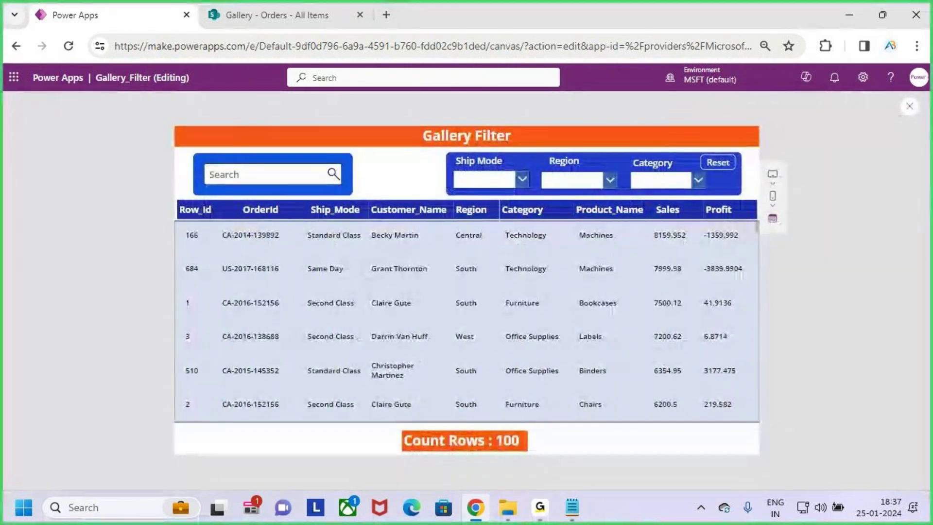
mouse_move(640, 403)
mouse_down()
mouse_move(641, 226)
mouse_move(678, 231)
mouse_move(701, 207)
mouse_up()
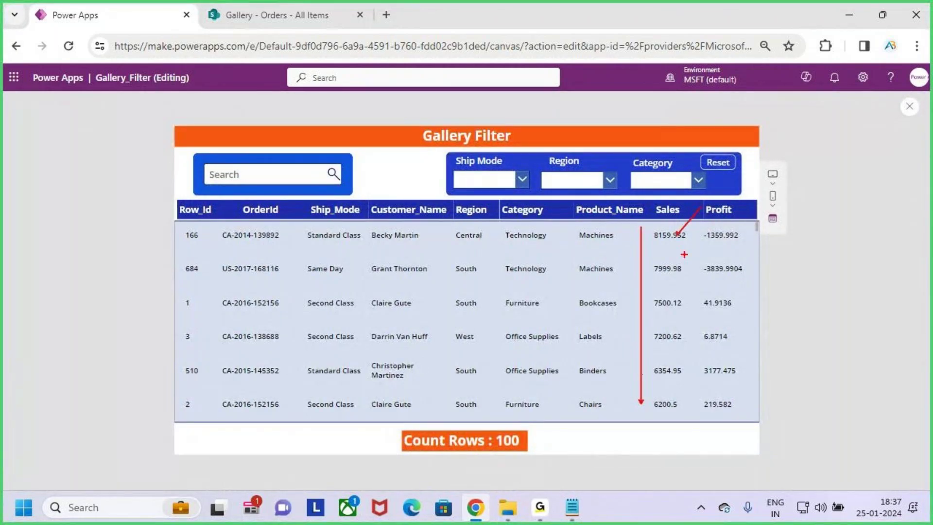
drag(677, 266, 696, 248)
key(Escape)
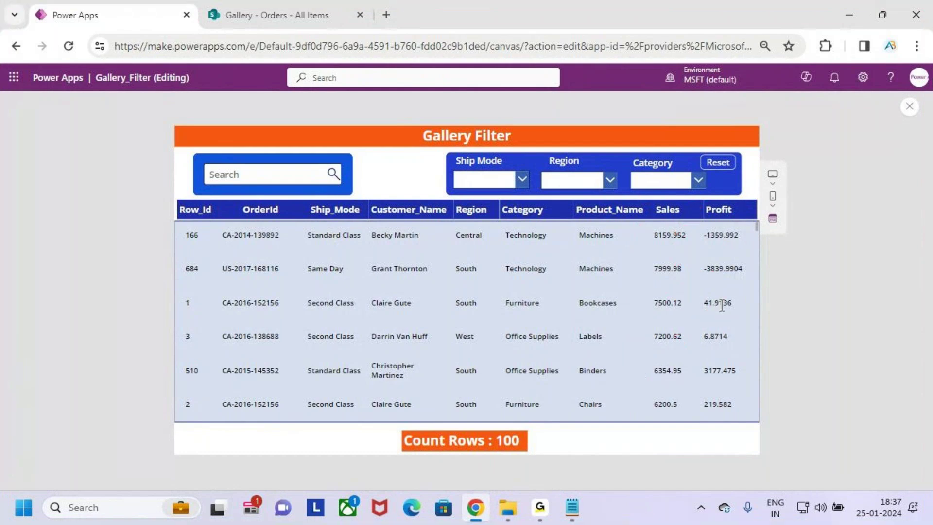
click(910, 106)
Step: Select the gallery, circle SortOrder.Descending in its Items formula, and draw red marks beside it
click(574, 334)
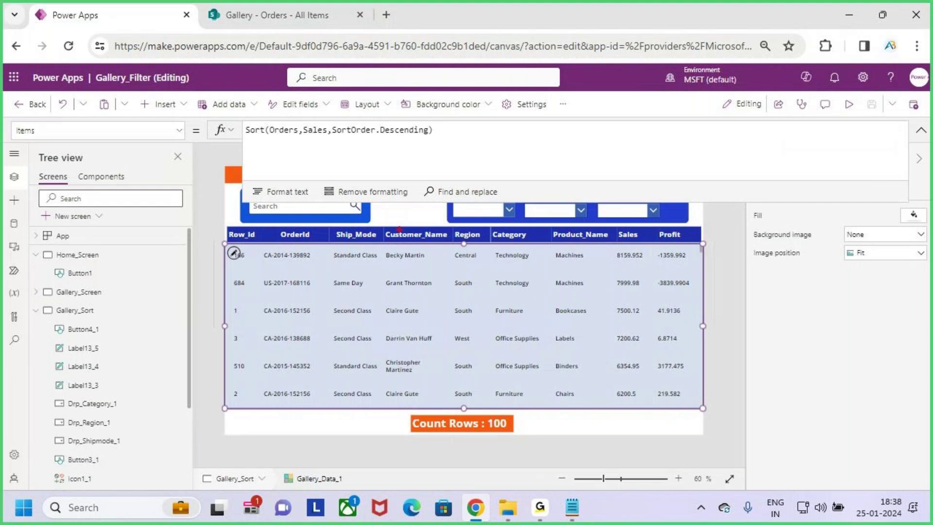
mouse_move(331, 146)
mouse_down()
mouse_move(429, 129)
mouse_move(323, 146)
mouse_move(351, 156)
mouse_up()
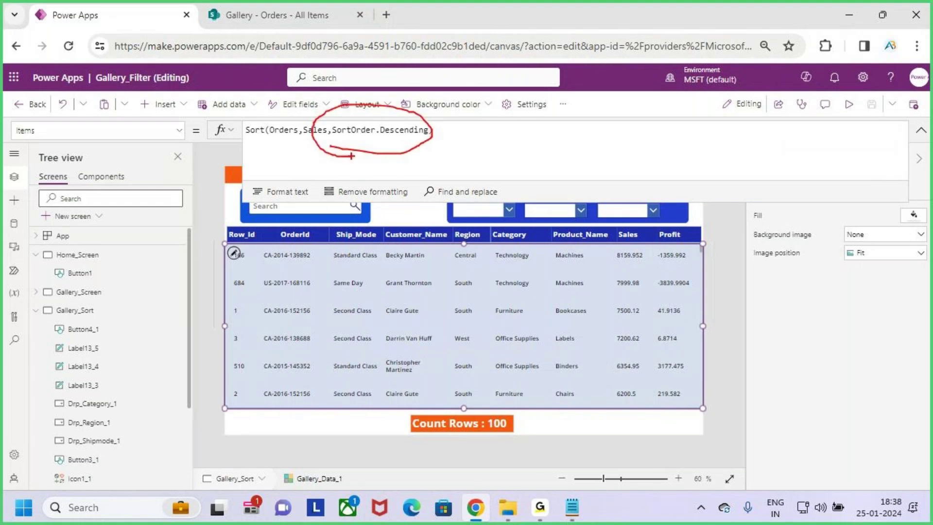
mouse_move(398, 135)
mouse_down()
mouse_move(439, 157)
mouse_move(463, 155)
mouse_move(450, 170)
mouse_up()
drag(502, 130, 506, 168)
mouse_move(526, 131)
mouse_down()
mouse_move(494, 192)
mouse_move(519, 150)
mouse_move(512, 117)
mouse_up()
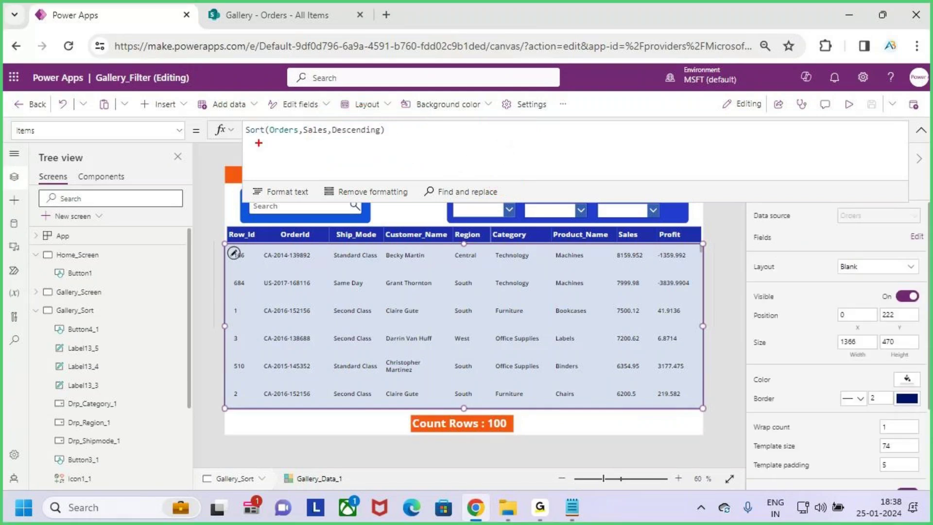
Step: Circle Sort and the Region header, write 500 in red, clear the marks, and collapse the formula area
mouse_move(246, 139)
mouse_down()
mouse_move(281, 121)
mouse_move(253, 151)
mouse_up()
mouse_move(462, 224)
mouse_down()
mouse_move(441, 232)
mouse_move(474, 260)
mouse_move(485, 228)
mouse_up()
mouse_move(471, 187)
mouse_down()
mouse_move(472, 235)
mouse_move(490, 221)
mouse_up()
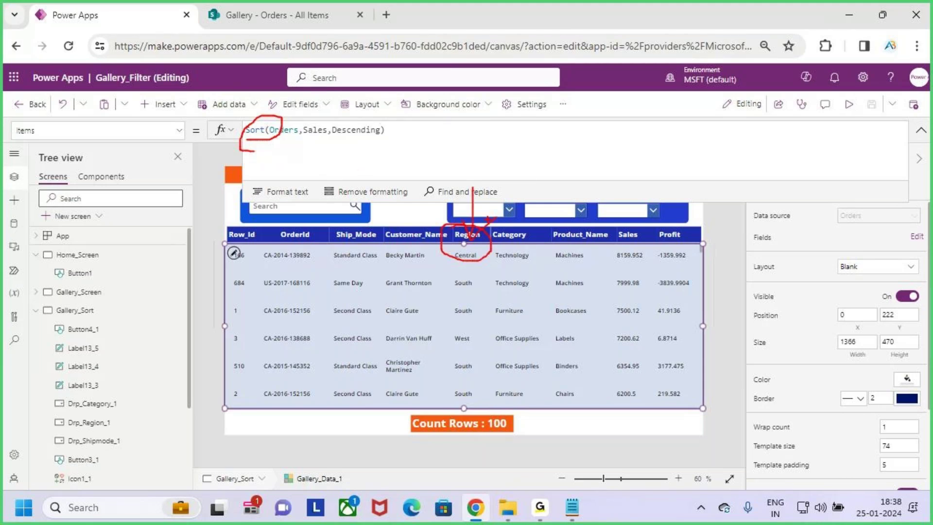
drag(517, 143, 511, 188)
drag(513, 141, 538, 140)
mouse_move(547, 147)
mouse_down()
mouse_move(539, 168)
mouse_move(565, 147)
mouse_up()
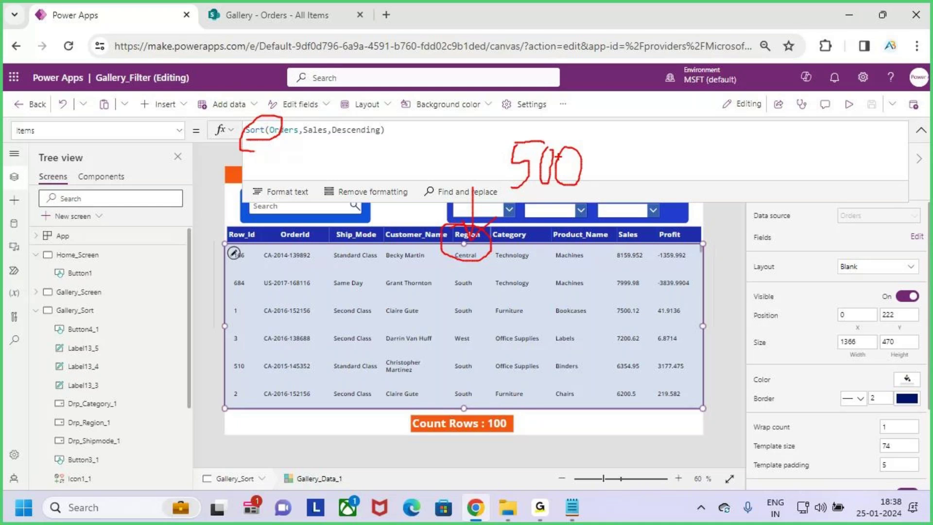
key(Escape)
click(547, 153)
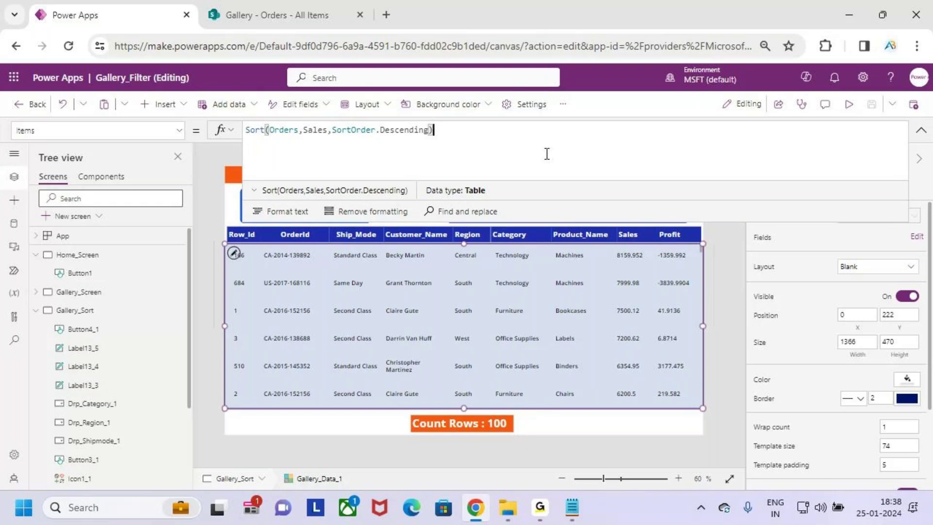
click(925, 136)
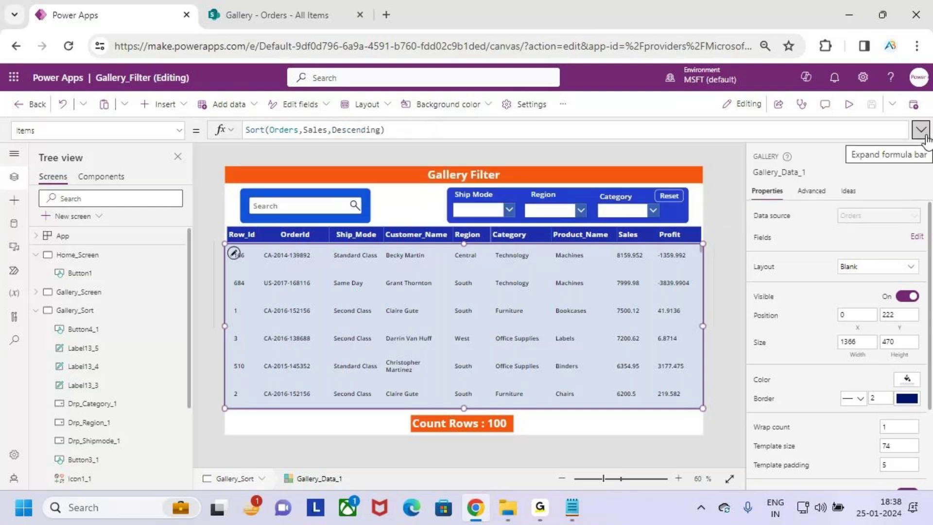
Step: Switch to the Notepad notes, mark the 2.Sort heading, box the line about Sort allowing an expression, and clear the marks
click(573, 515)
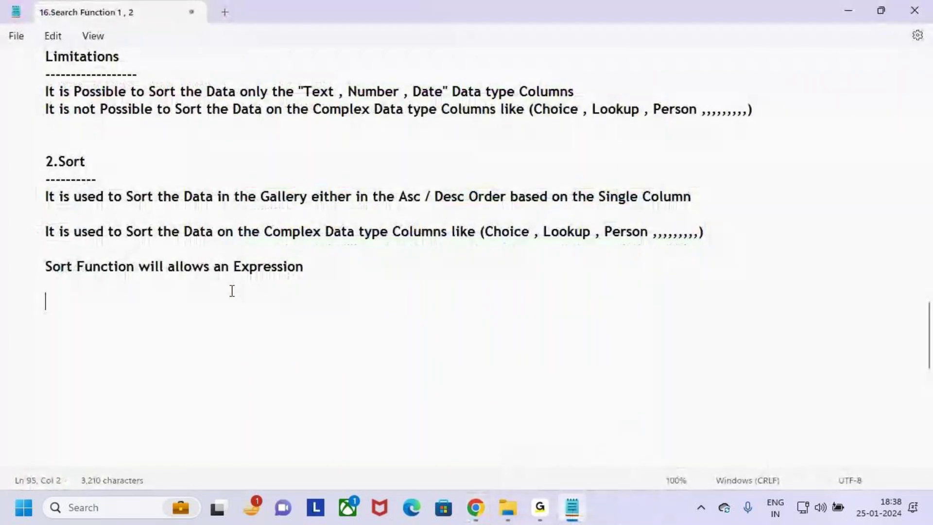
drag(36, 164, 60, 131)
drag(34, 254, 328, 286)
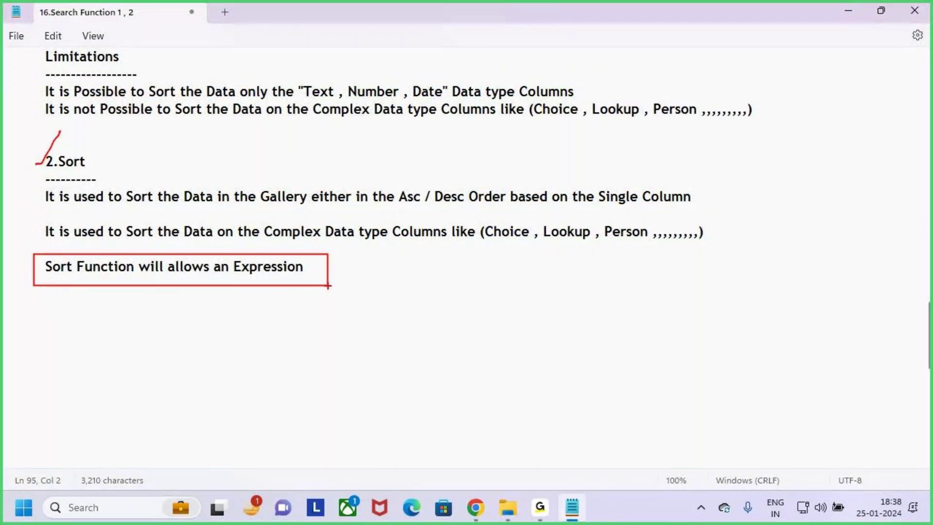
key(Escape)
click(316, 267)
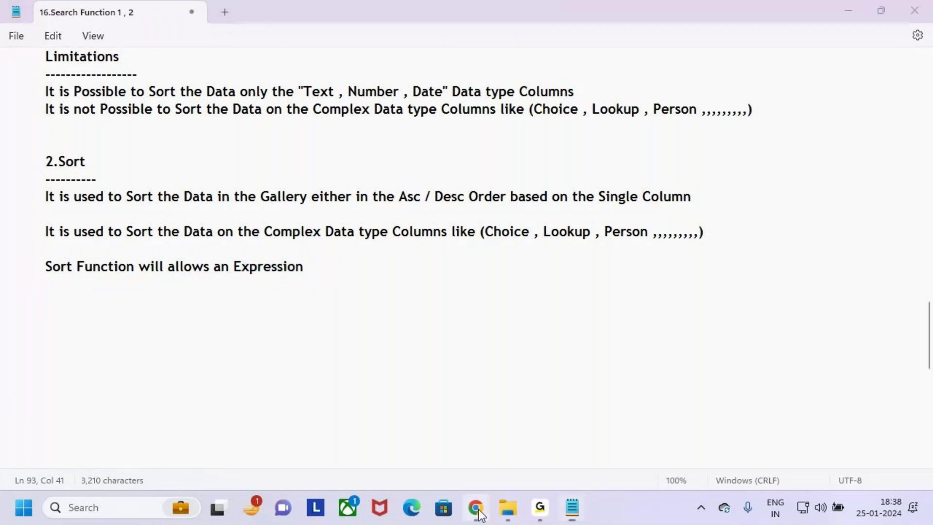
Step: Return to Power Apps, box the gallery and its first four Sales values, write 6000 in red beside them, and clear the marks
click(475, 507)
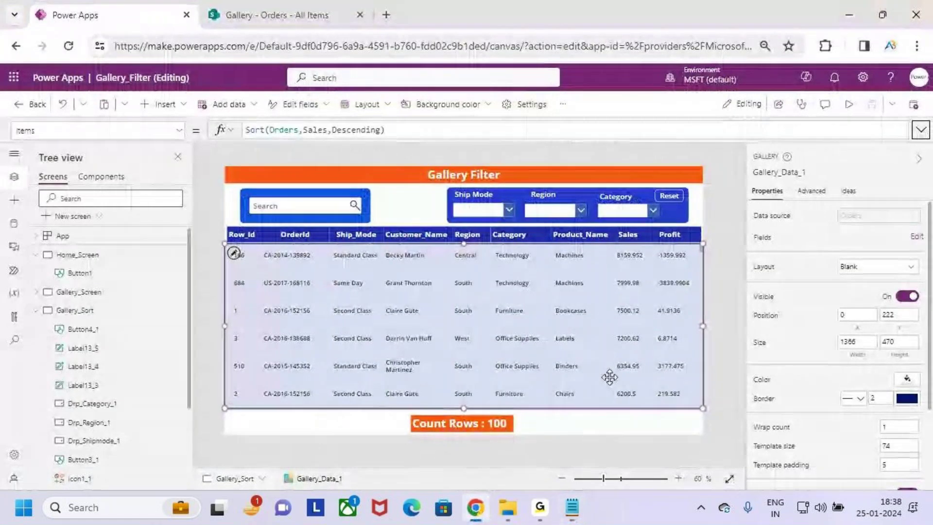
key(ctrl+2)
drag(223, 243, 695, 410)
drag(609, 244, 653, 358)
drag(610, 242, 653, 359)
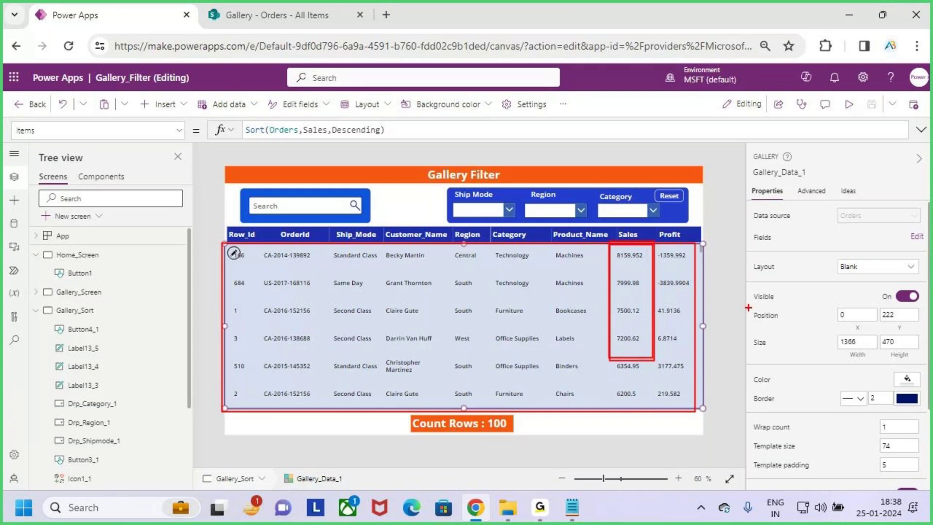
drag(707, 286, 695, 374)
mouse_move(801, 261)
mouse_down()
mouse_move(796, 305)
mouse_move(828, 292)
mouse_move(854, 323)
mouse_up()
drag(853, 287, 856, 324)
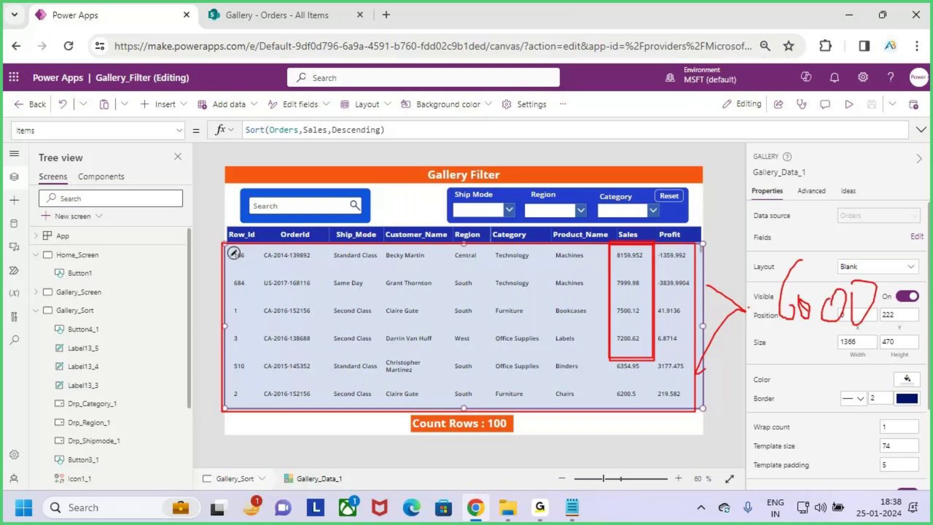
mouse_move(768, 306)
mouse_down()
mouse_move(748, 308)
mouse_move(748, 318)
mouse_up()
mouse_move(621, 212)
mouse_down()
mouse_move(624, 246)
mouse_move(604, 259)
mouse_up()
key(Escape)
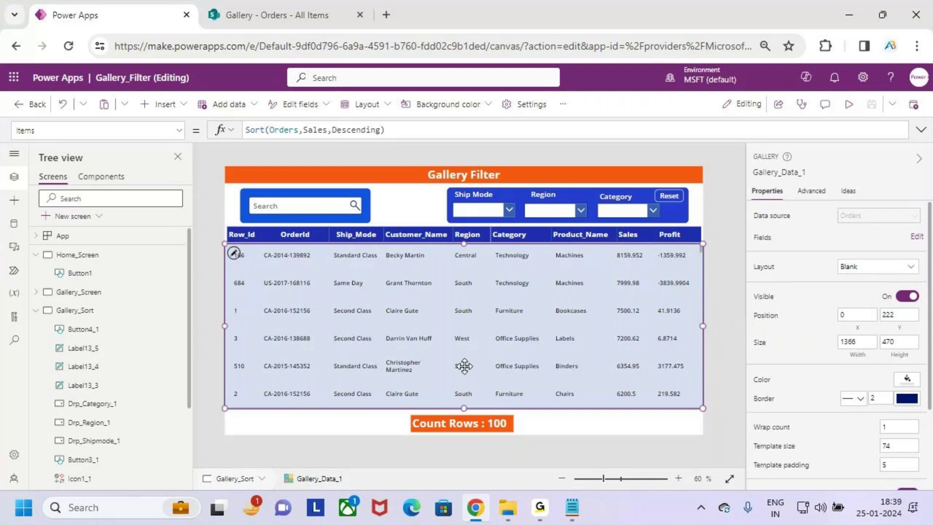
Step: Box the upper Sales values in the gallery again, draw red marks beside them, and clear the annotations
key(ctrl+2)
drag(600, 242, 657, 365)
drag(669, 272, 671, 320)
drag(698, 281, 713, 279)
mouse_move(698, 294)
mouse_down()
mouse_move(727, 283)
mouse_move(763, 290)
mouse_move(812, 261)
mouse_up()
key(Escape)
Step: Expand the gallery's Items formula and remove the sort order and the Sales column from it
click(434, 130)
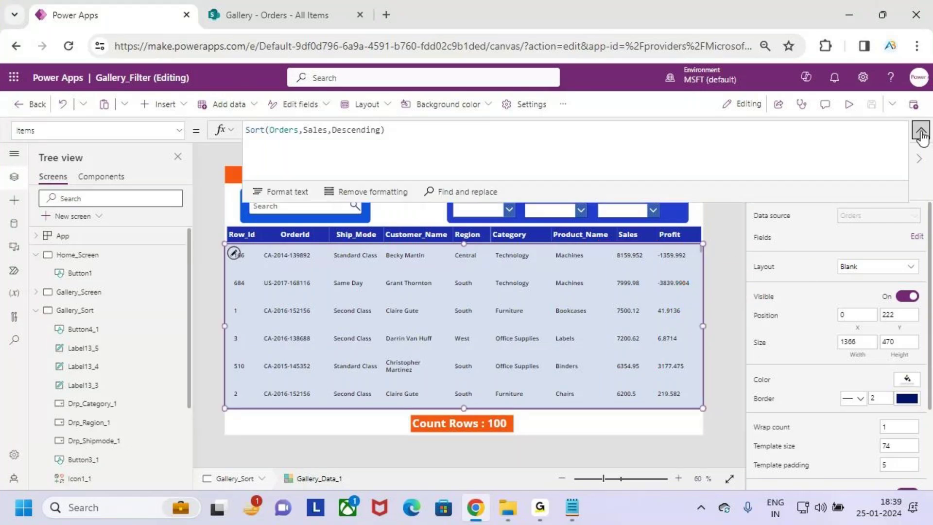
text(SortOrder.)
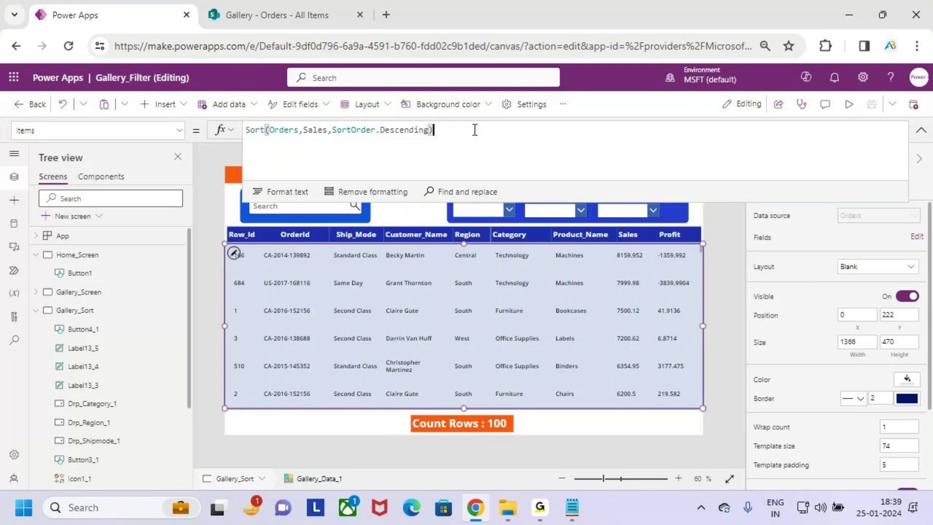
drag(419, 132, 330, 131)
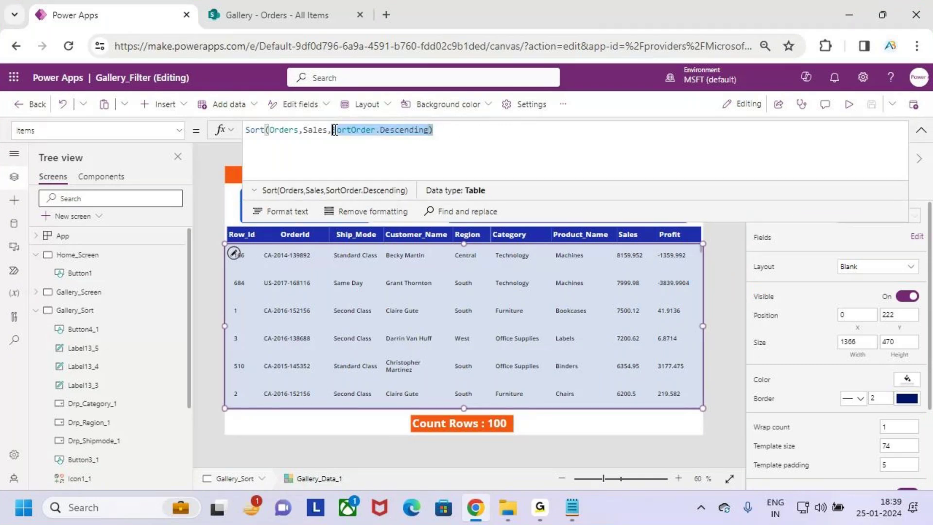
key(BackSpace)
key(BackSpace)
key(BackSpace)
key(BackSpace)
key(BackSpace)
key(BackSpace)
key(BackSpace)
key(BackSpace)
key(BackSpace)
key(BackSpace)
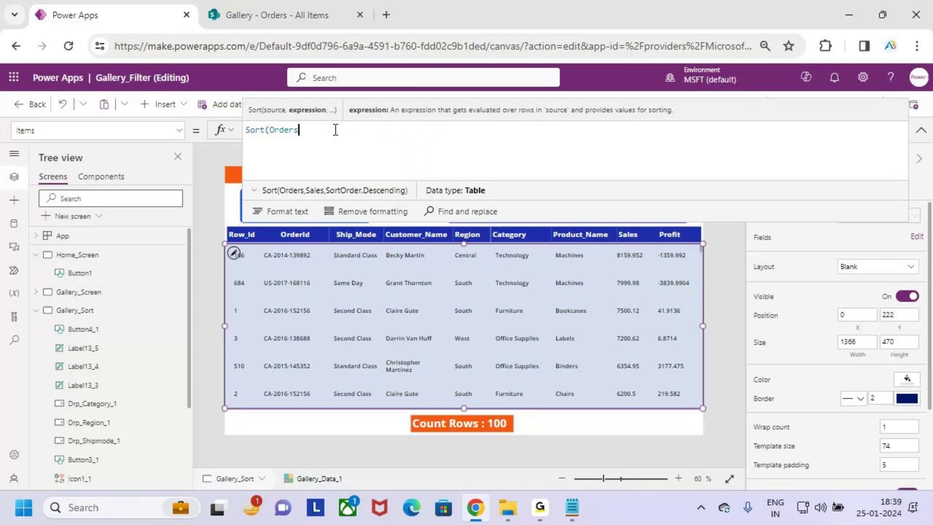
Step: Re-enter the beginning of the gallery's Items formula as Sort(Orders,Sales
text(de)
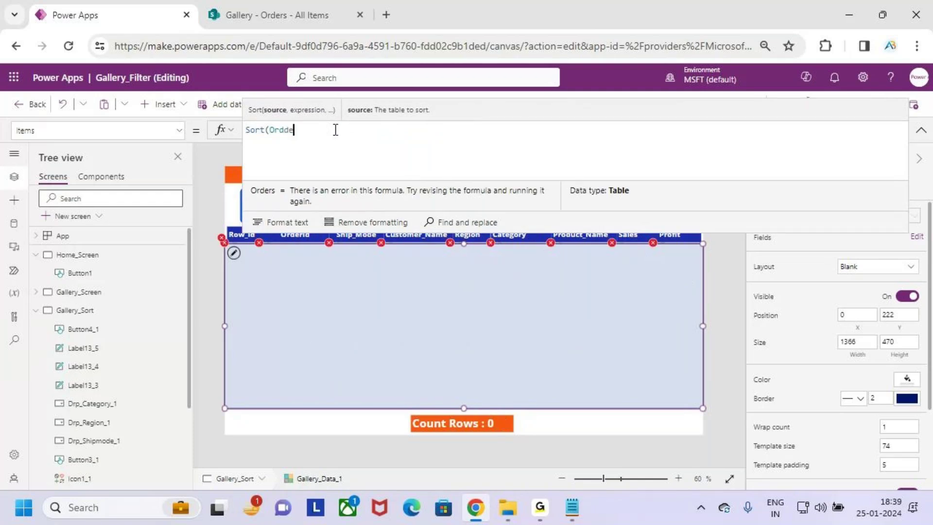
key(BackSpace)
key(BackSpace)
key(BackSpace)
key(BackSpace)
key(BackSpace)
text(ort(Order)
key(Tab)
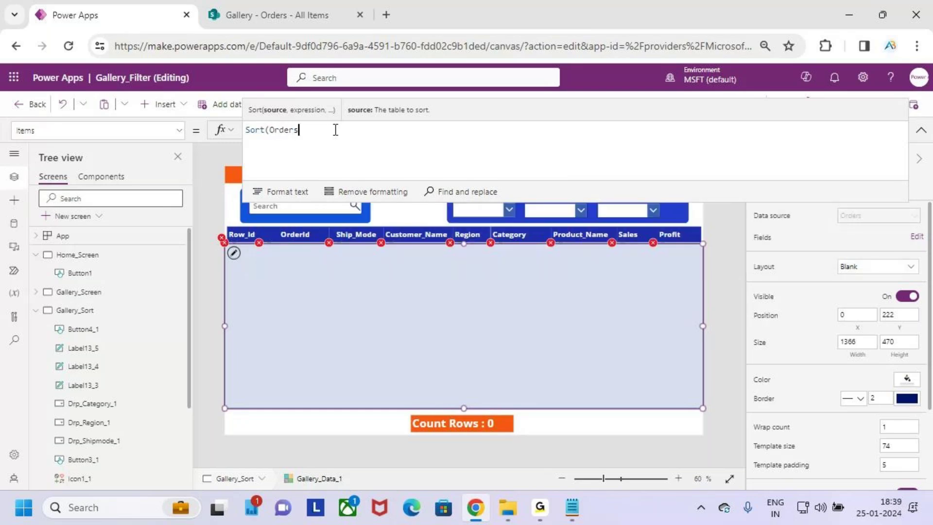
text(sales)
key(BackSpace)
key(BackSpace)
key(BackSpace)
key(BackSpace)
key(BackSpace)
key(BackSpace)
key(BackSpace)
key(BackSpace)
text(ers)
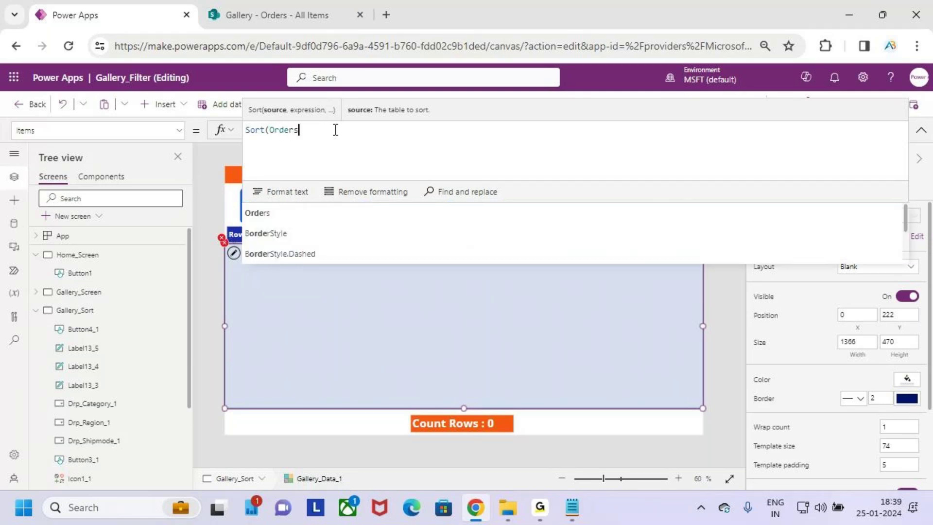
text(,sales)
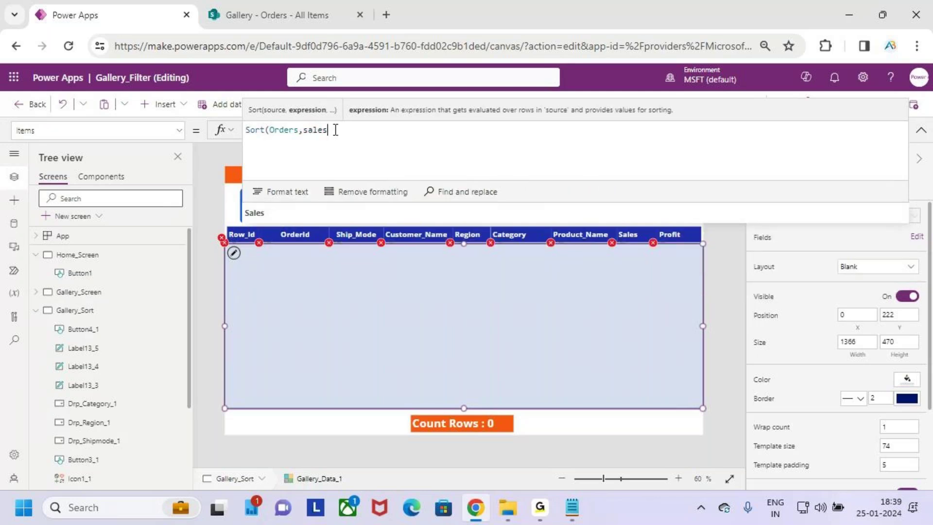
key(Tab)
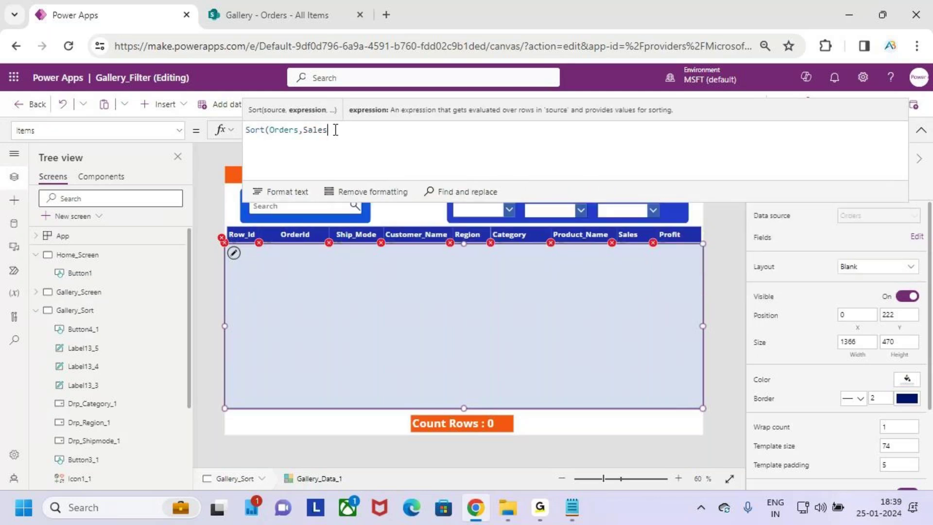
Step: Complete the gallery's Items formula as Sort(Orders,Sales>=6000,SortOrder.Descending) and save the app
text(,)
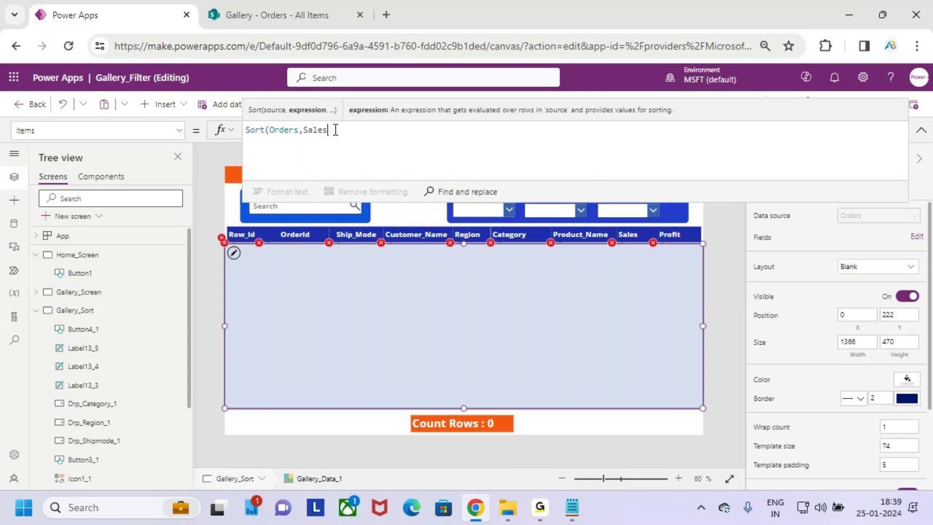
key(BackSpace)
text())
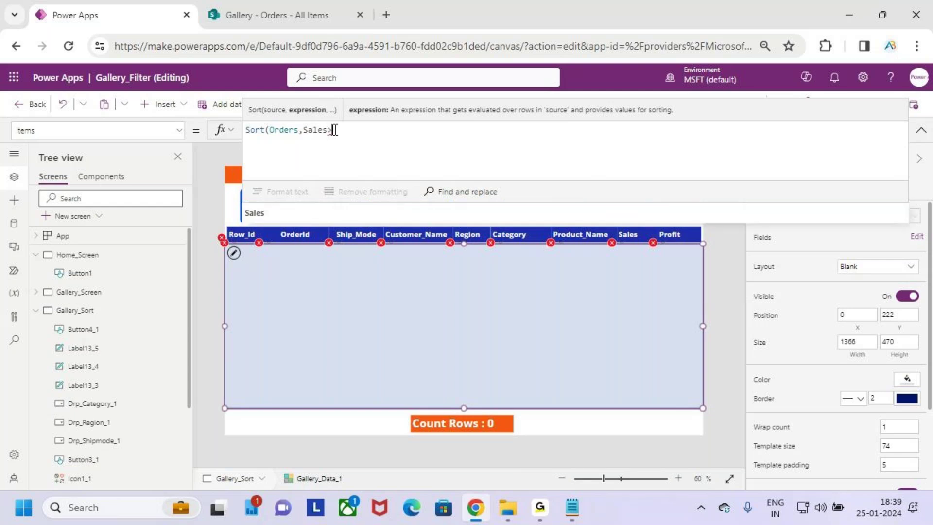
key(BackSpace)
text(>=60)
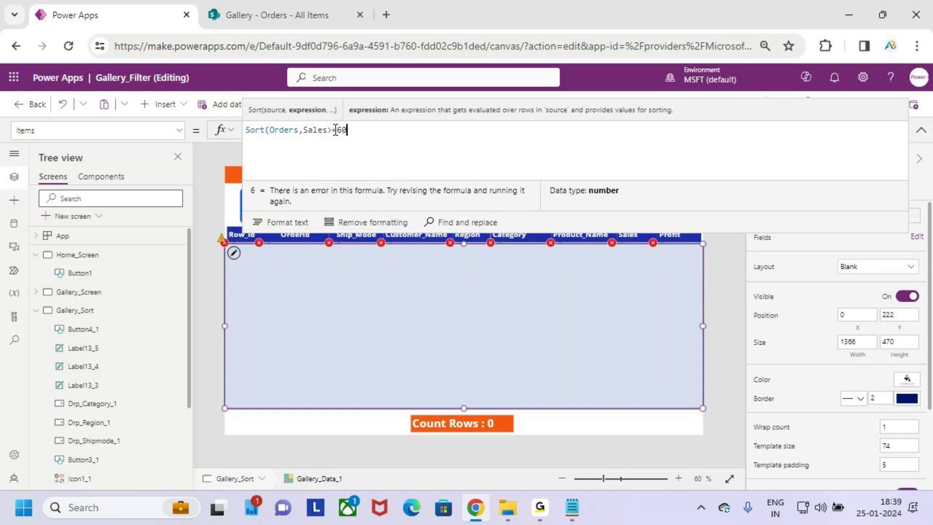
text(00)
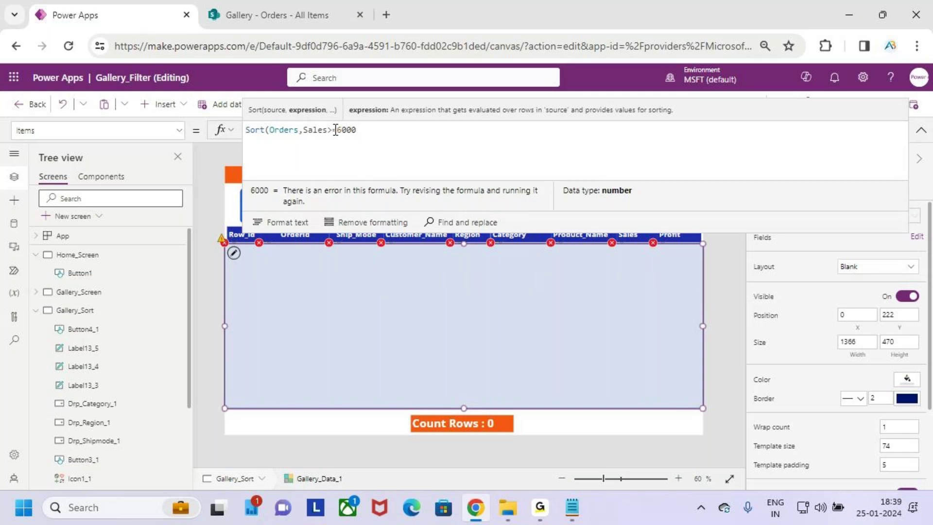
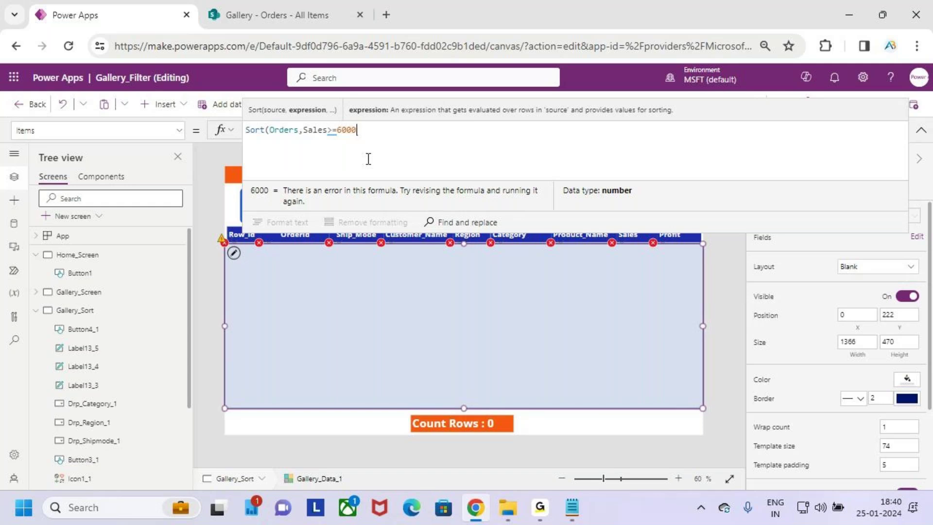
text(,)
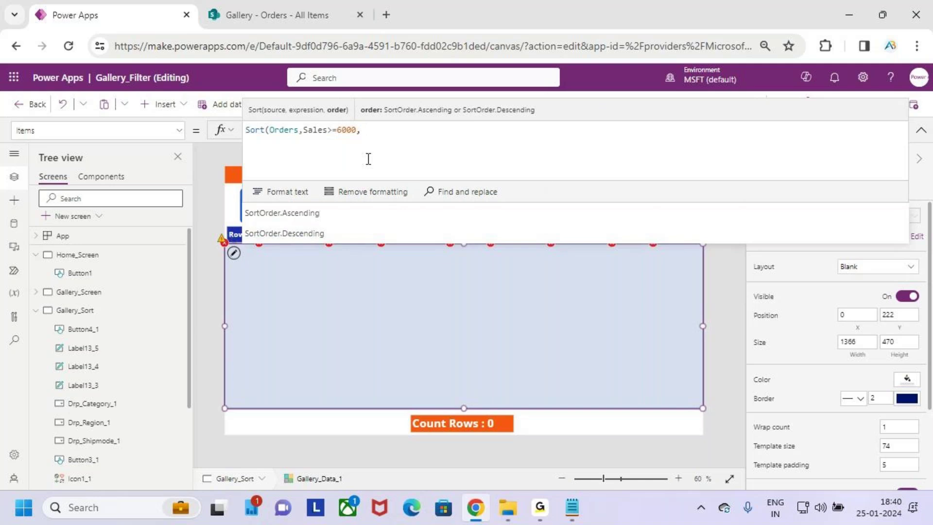
key(Down)
key(Tab)
text())
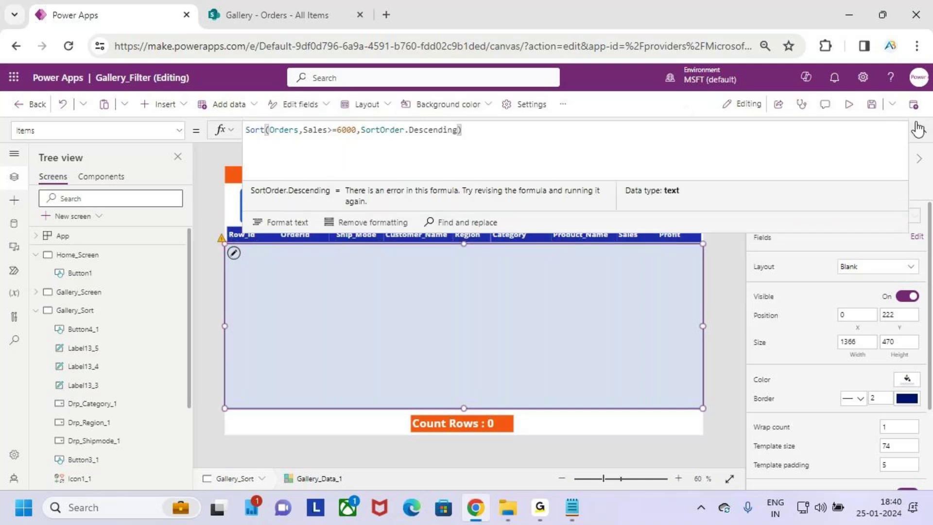
click(871, 106)
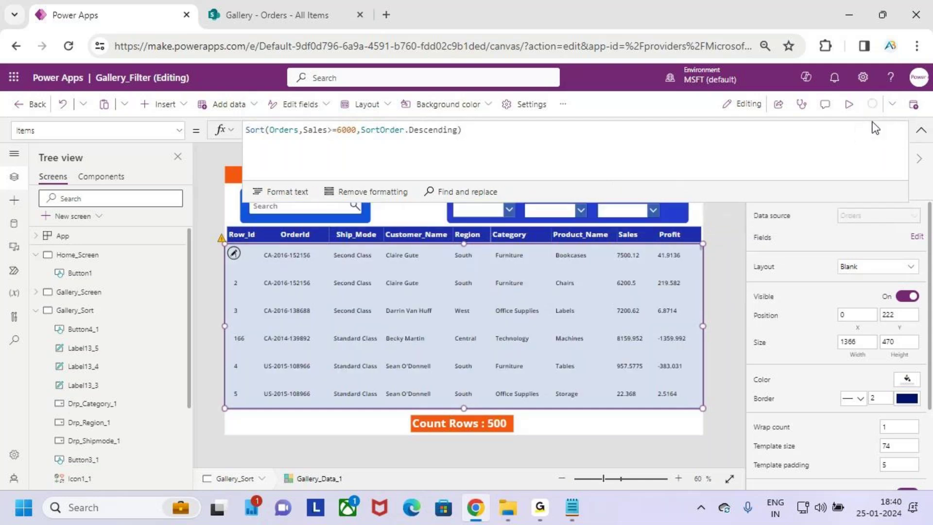
Step: Preview the app, box the first four Sales values, write >= 6000 in red beside them, and close the preview after checking further rows
click(851, 105)
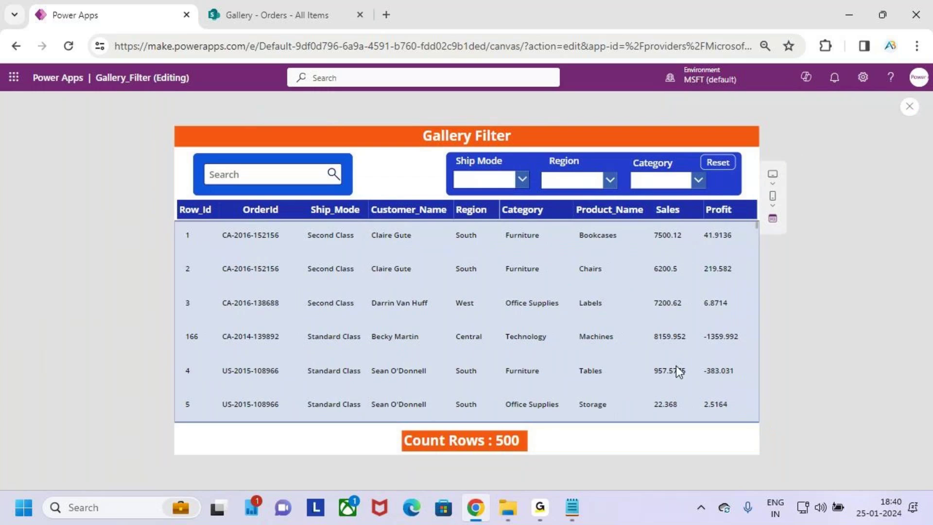
key(ctrl+2)
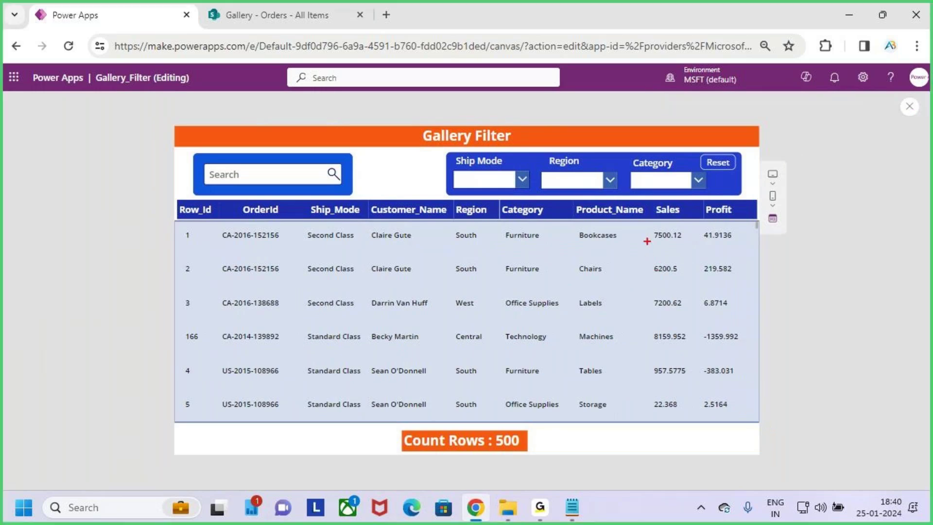
mouse_move(643, 223)
mouse_down()
mouse_move(695, 385)
mouse_move(698, 349)
mouse_up()
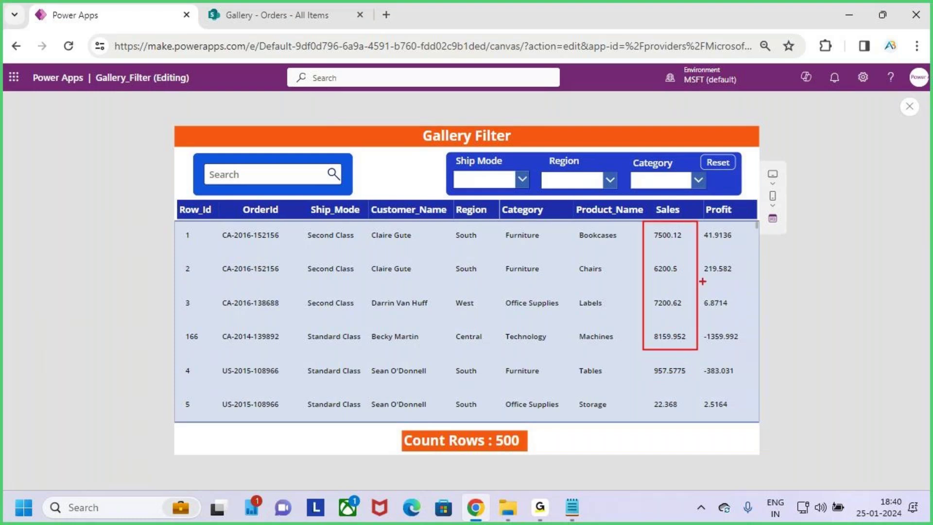
mouse_move(709, 265)
mouse_down()
mouse_move(729, 279)
mouse_move(715, 292)
mouse_move(751, 267)
mouse_move(763, 278)
mouse_up()
mouse_move(817, 238)
mouse_down()
mouse_move(797, 275)
mouse_move(867, 286)
mouse_up()
drag(787, 310, 855, 299)
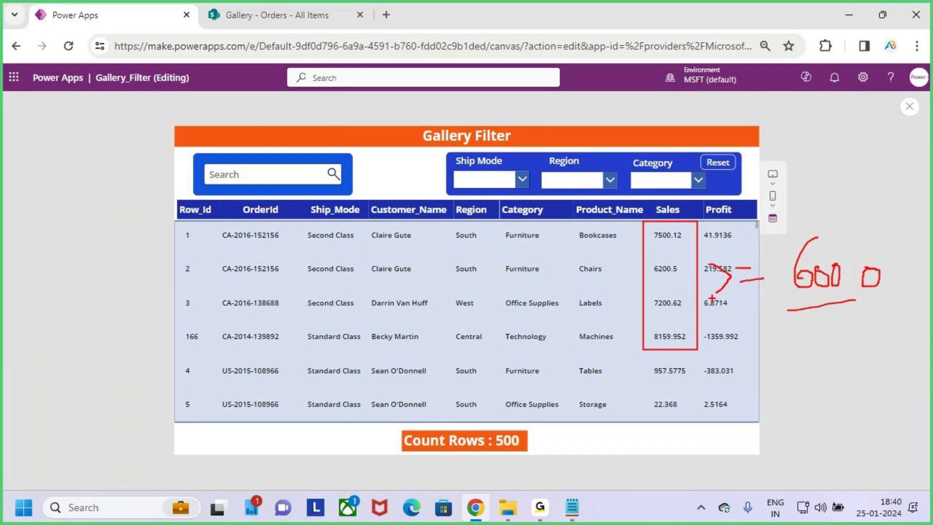
key(Escape)
scroll(700, 367, down, 1)
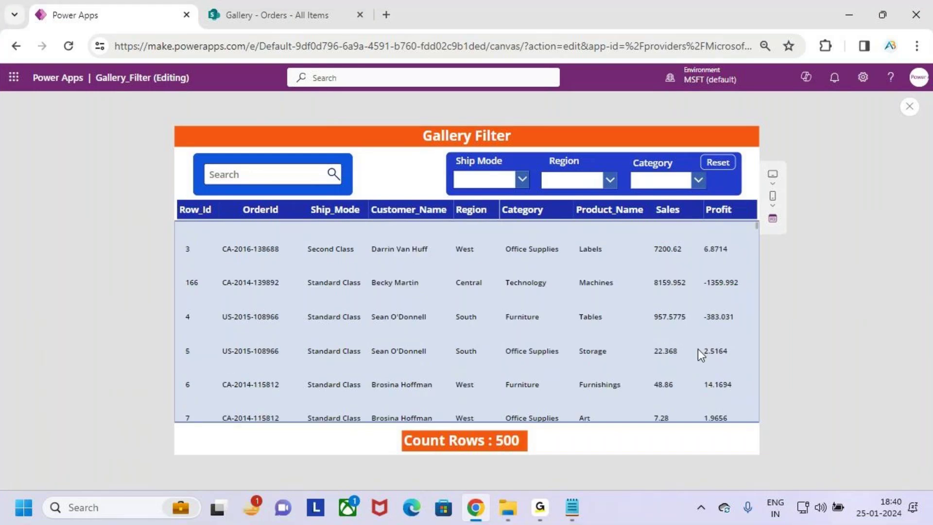
scroll(700, 347, up, 2)
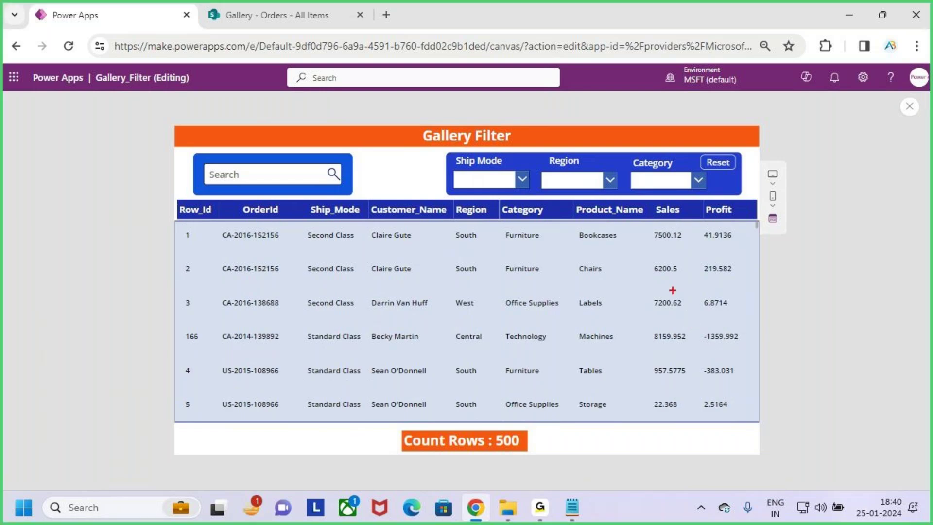
click(909, 106)
Step: Select the gallery, box Sales>=6000 and underline Descending in its Items formula, clear the marks, and preview the app again
click(572, 334)
click(568, 336)
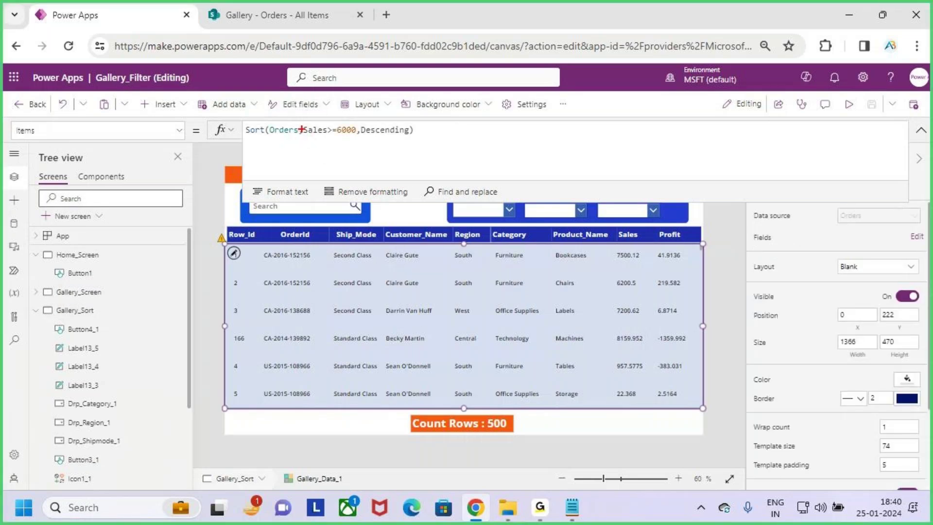
drag(296, 121, 361, 139)
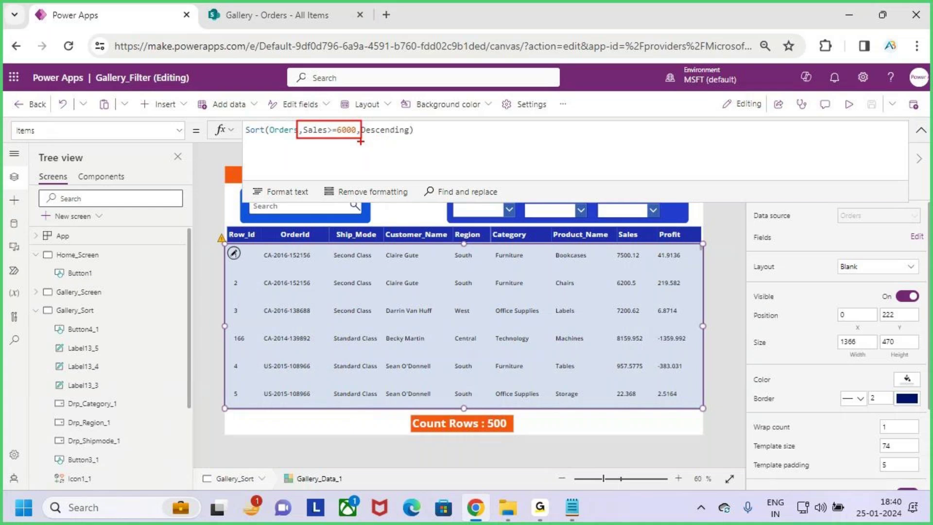
drag(376, 138, 400, 141)
key(e)
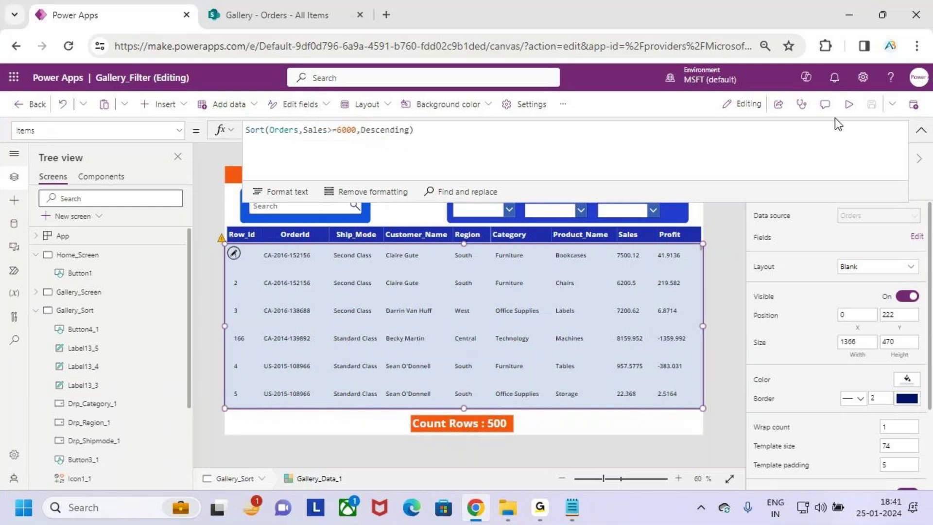
drag(358, 140, 399, 141)
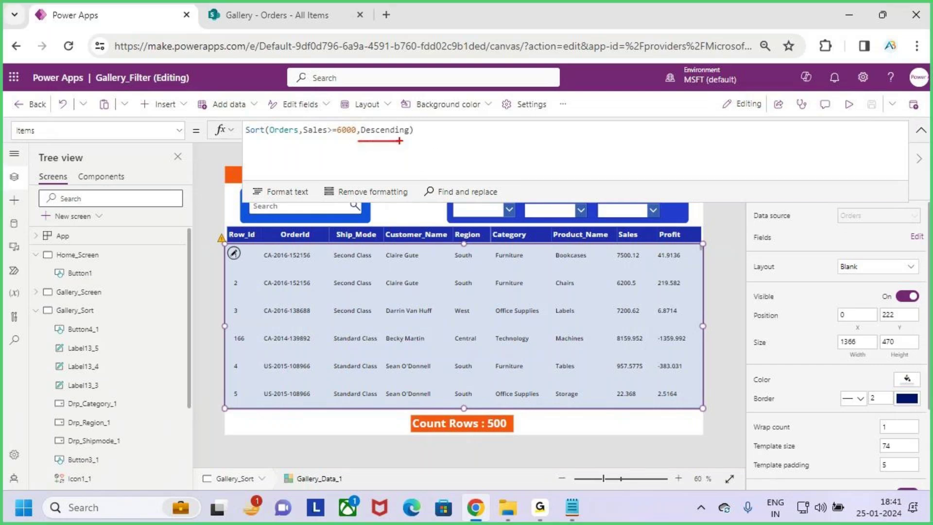
key(Escape)
click(848, 104)
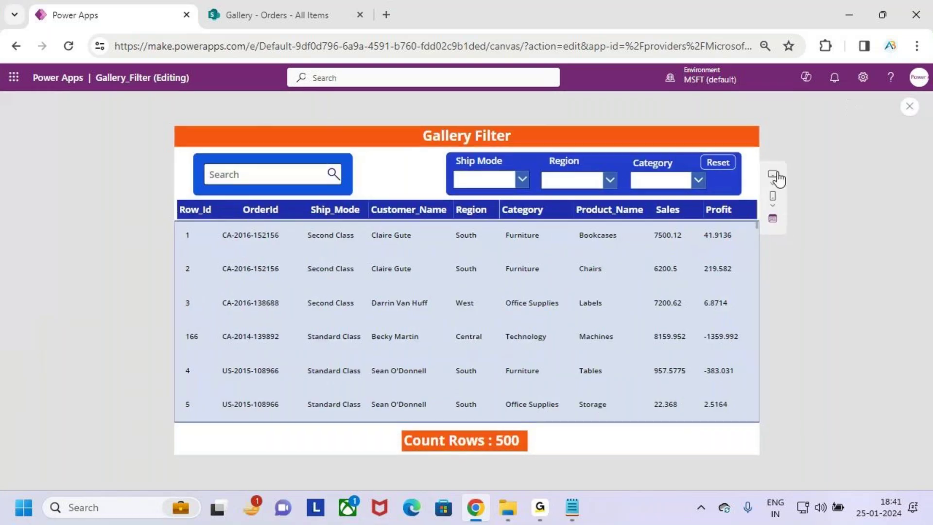
Step: Box the first four Sales values in the preview and write >= 6000 and Desc in red beside them
key(ctrl+2)
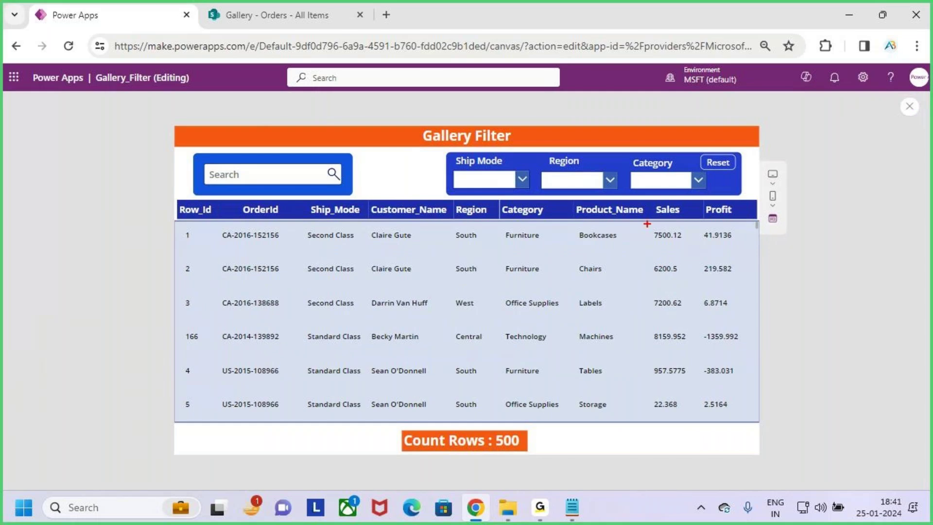
drag(645, 223, 692, 354)
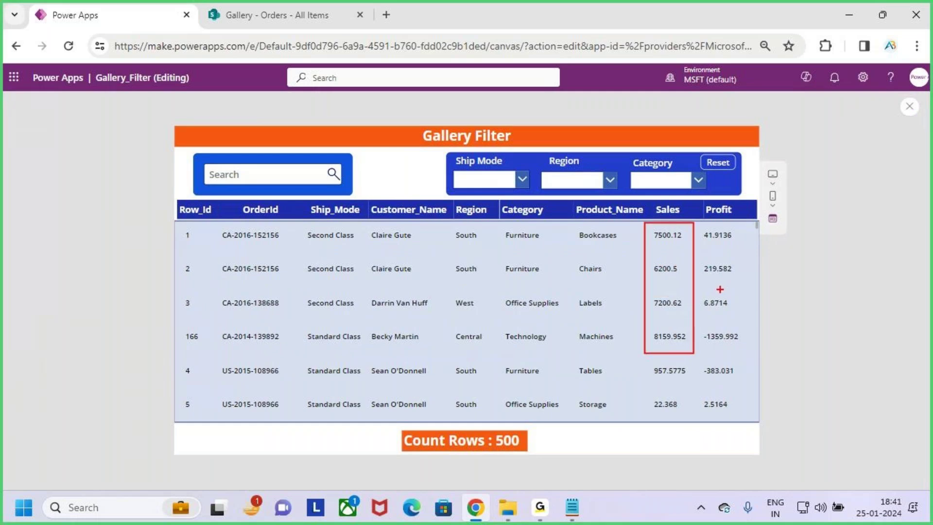
mouse_move(709, 277)
mouse_down()
mouse_move(724, 289)
mouse_move(713, 309)
mouse_up()
drag(740, 281, 772, 292)
drag(792, 261, 784, 298)
mouse_move(817, 287)
mouse_down()
mouse_move(808, 302)
mouse_move(818, 289)
mouse_move(832, 305)
mouse_move(840, 291)
mouse_up()
mouse_move(846, 285)
mouse_down()
mouse_move(855, 307)
mouse_move(869, 306)
mouse_up()
drag(797, 363, 798, 376)
mouse_move(797, 339)
mouse_down()
mouse_move(777, 382)
mouse_move(826, 391)
mouse_move(855, 384)
mouse_up()
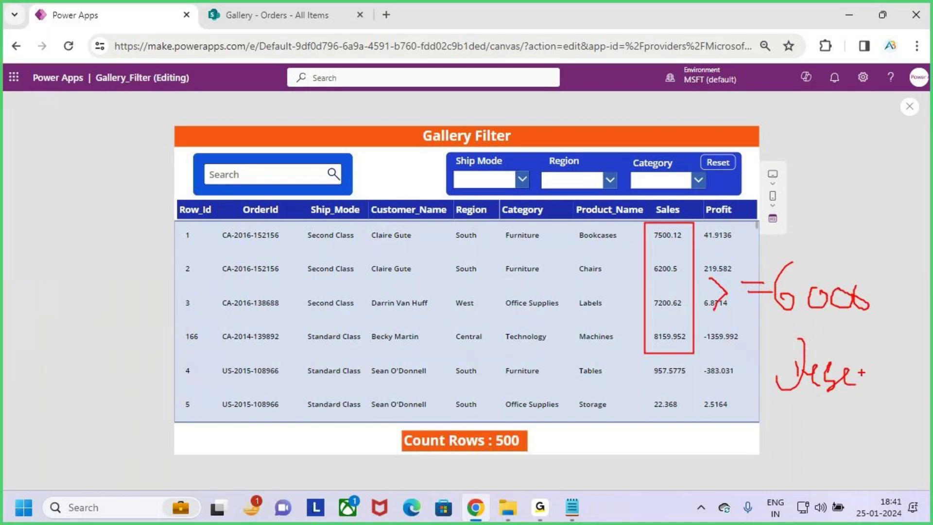
Step: Circle the Desc note, draw an arrow at the Sales header, underline individual Sales values, and clear all marks
mouse_move(650, 225)
mouse_down()
mouse_move(644, 306)
mouse_move(690, 350)
mouse_move(692, 223)
mouse_up()
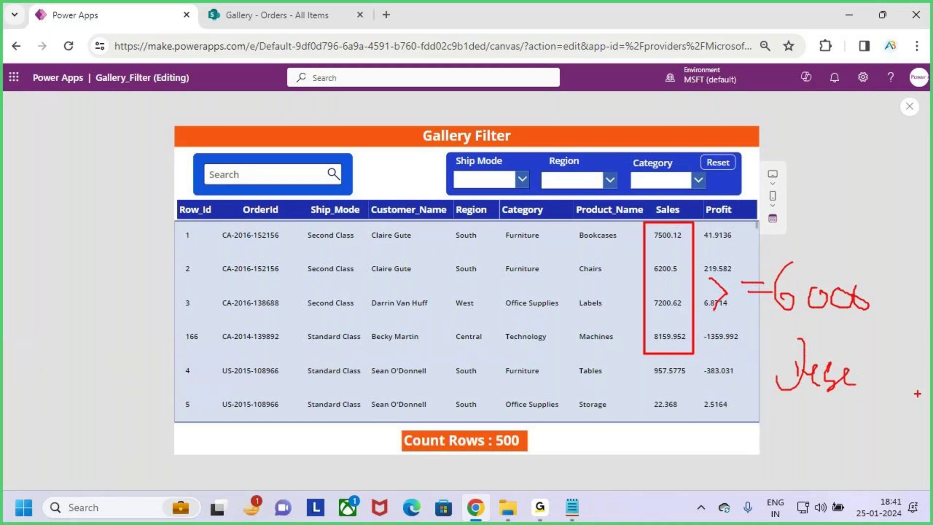
mouse_move(850, 339)
mouse_down()
mouse_move(790, 333)
mouse_move(852, 408)
mouse_move(808, 324)
mouse_up()
drag(654, 185, 662, 225)
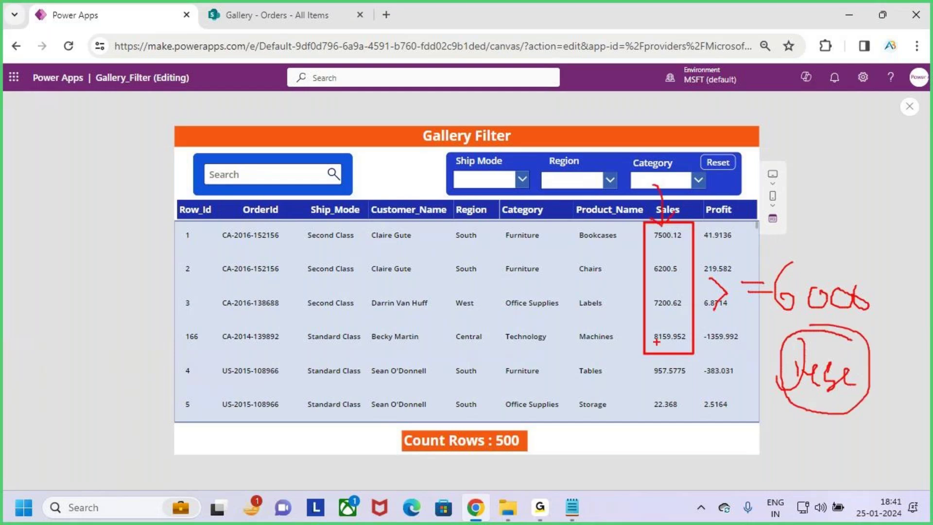
drag(655, 345, 676, 345)
drag(654, 243, 675, 243)
drag(654, 278, 670, 280)
key(Escape)
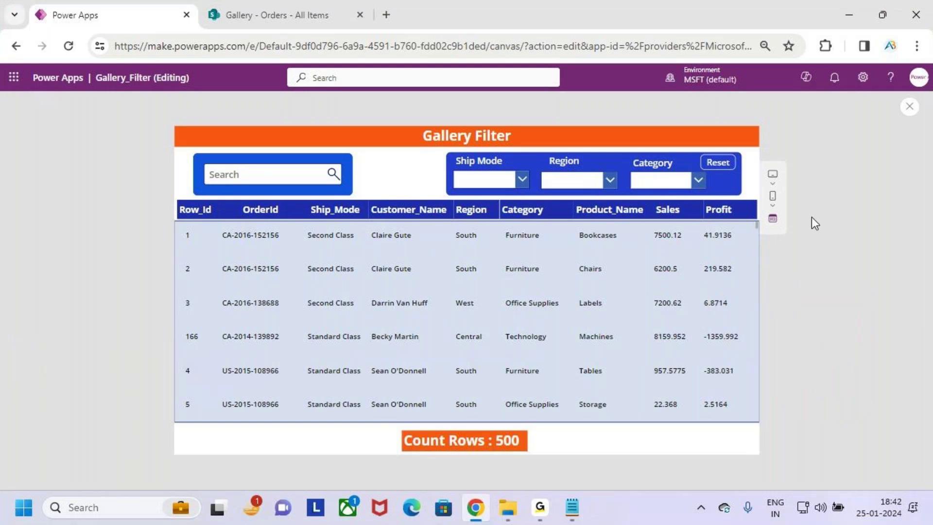
Step: Box the first four Sales values again with a red >= 6 note, clear the marks, and return from the preview to editing
key(ctrl+2)
drag(644, 225, 695, 351)
mouse_move(705, 280)
mouse_down()
mouse_move(707, 315)
mouse_move(752, 301)
mouse_up()
mouse_move(762, 274)
mouse_down()
mouse_move(758, 306)
mouse_move(774, 299)
mouse_move(799, 323)
mouse_up()
mouse_move(822, 297)
mouse_down()
mouse_move(826, 336)
mouse_move(821, 294)
mouse_up()
key(Escape)
click(908, 106)
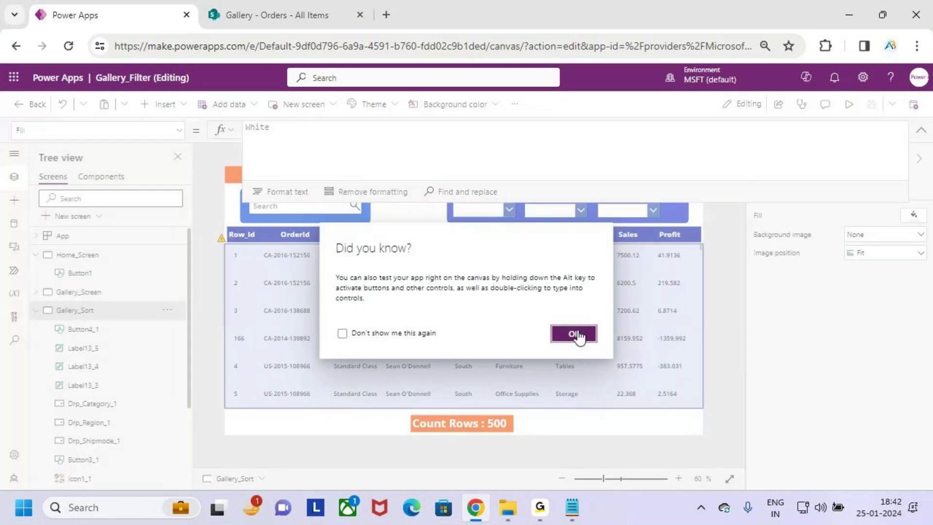
click(574, 334)
Step: Comment out the gallery's existing Sort formula in Items with // and add blank lines below it
click(631, 331)
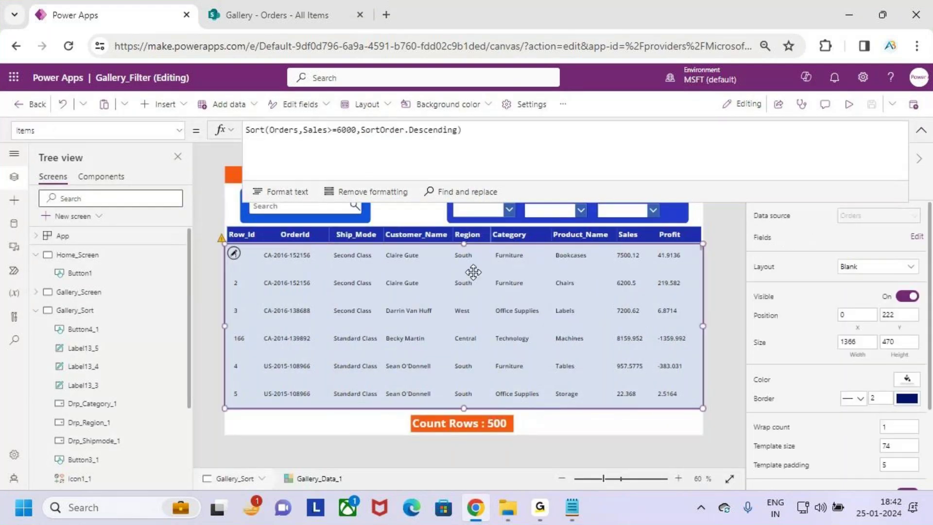
click(485, 129)
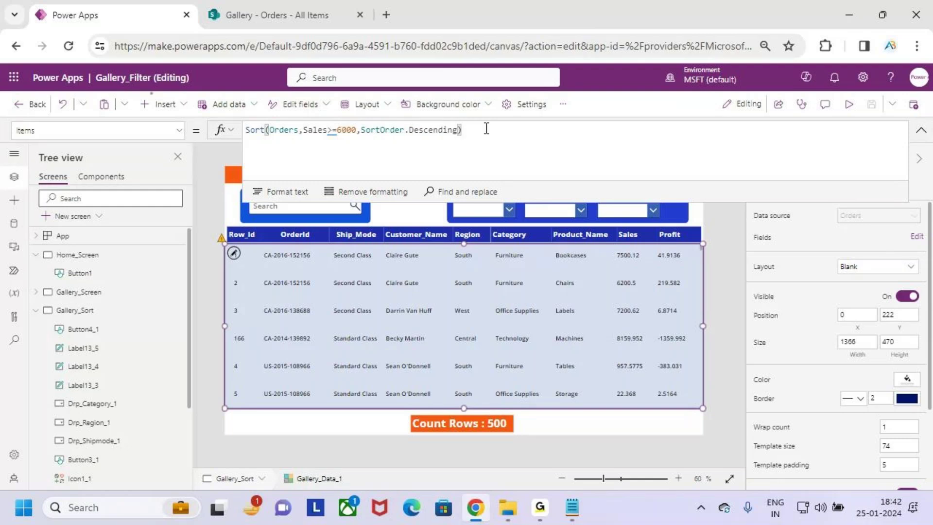
click(244, 127)
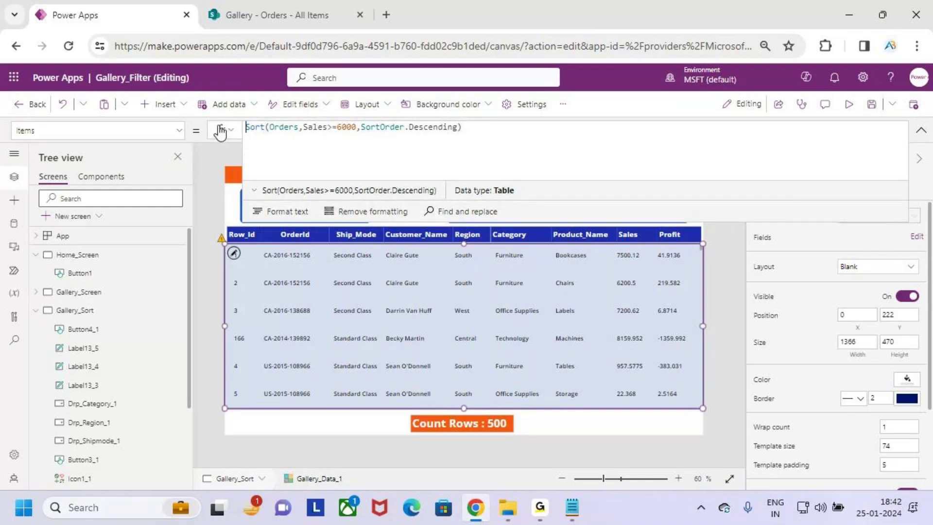
text(//)
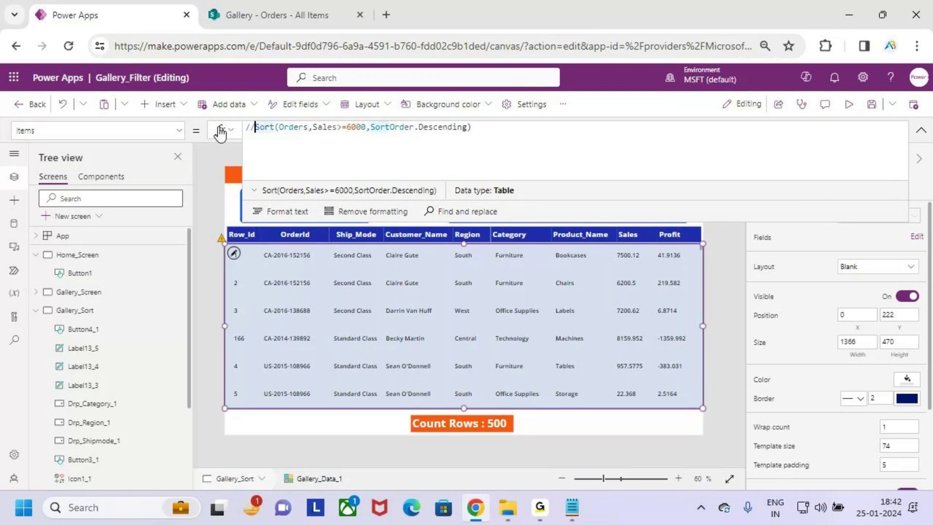
click(505, 127)
key(Return)
key(Return)
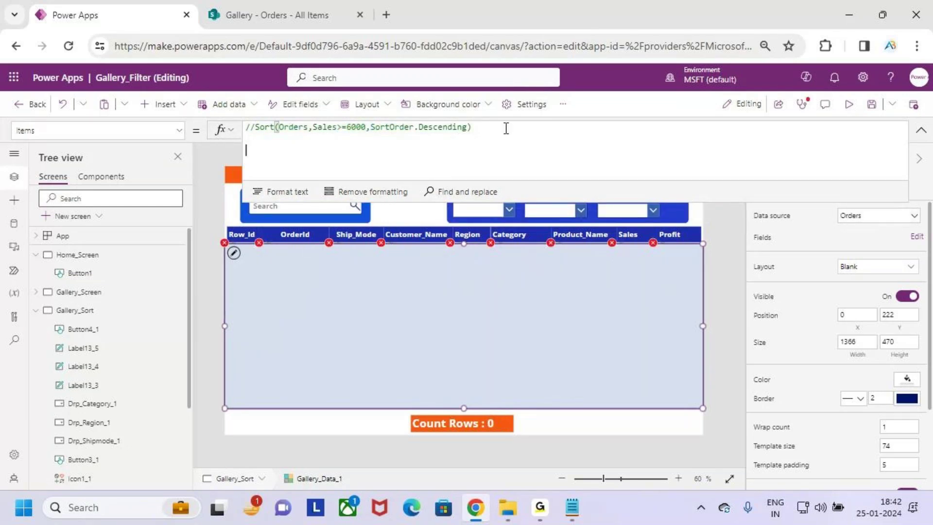
Step: Enter SortByColumns(Orders,"Sales",SortOrder.Descending) below the commented line in the gallery's Items formula
text(sort)
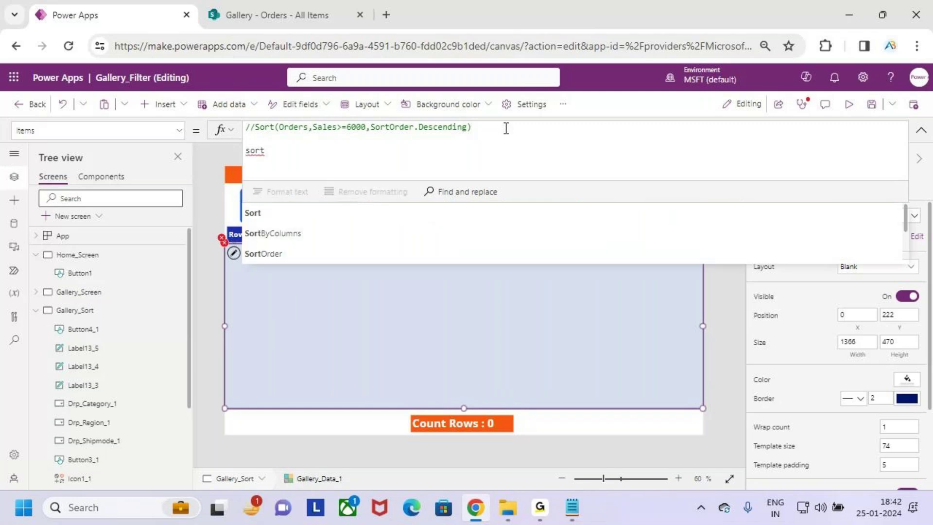
key(Down)
key(Tab)
text(order)
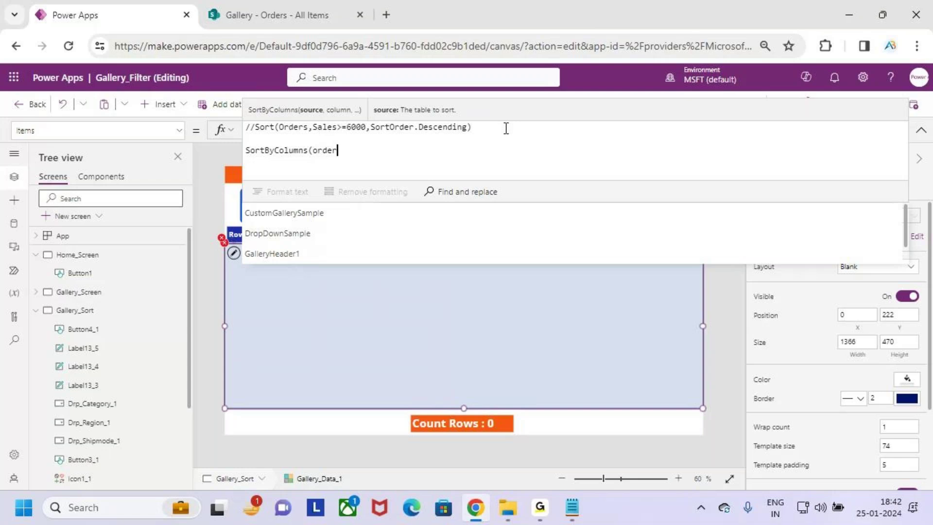
key(Tab)
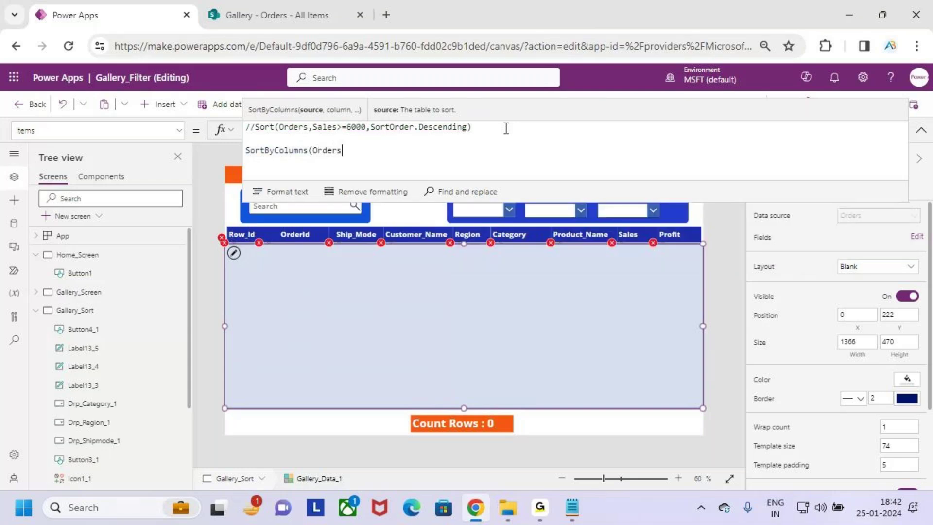
text(,sales)
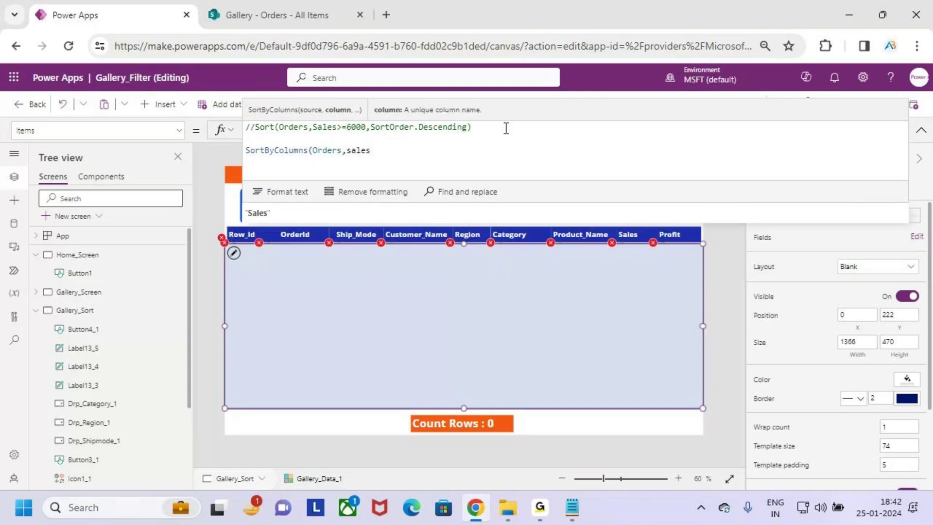
key(Tab)
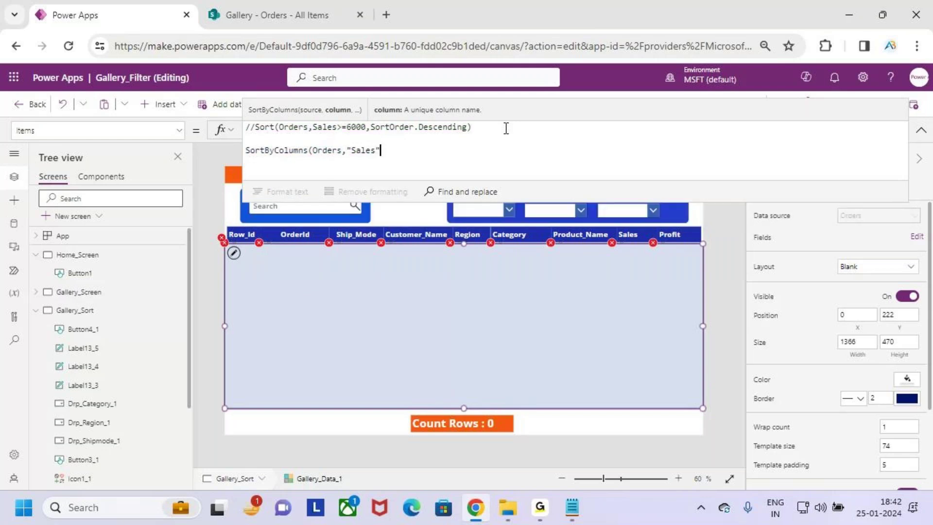
text(,desc)
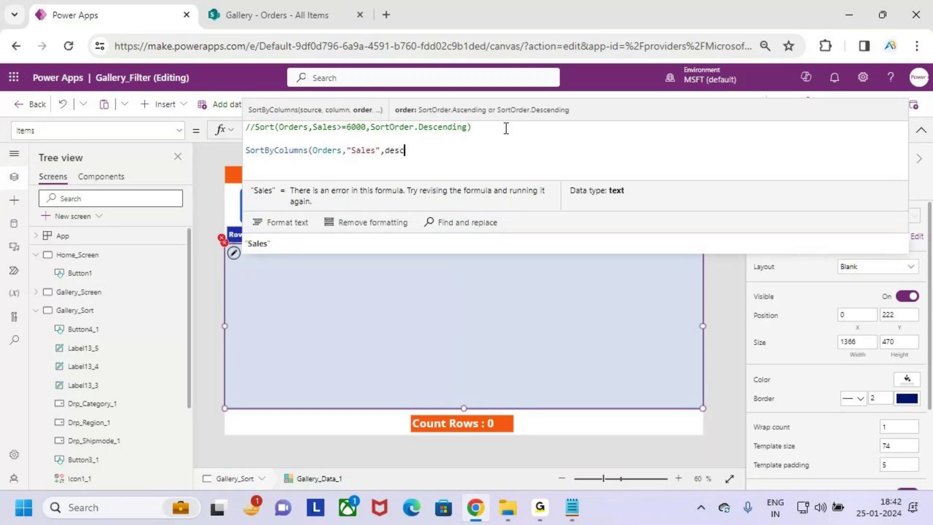
key(Tab)
text())
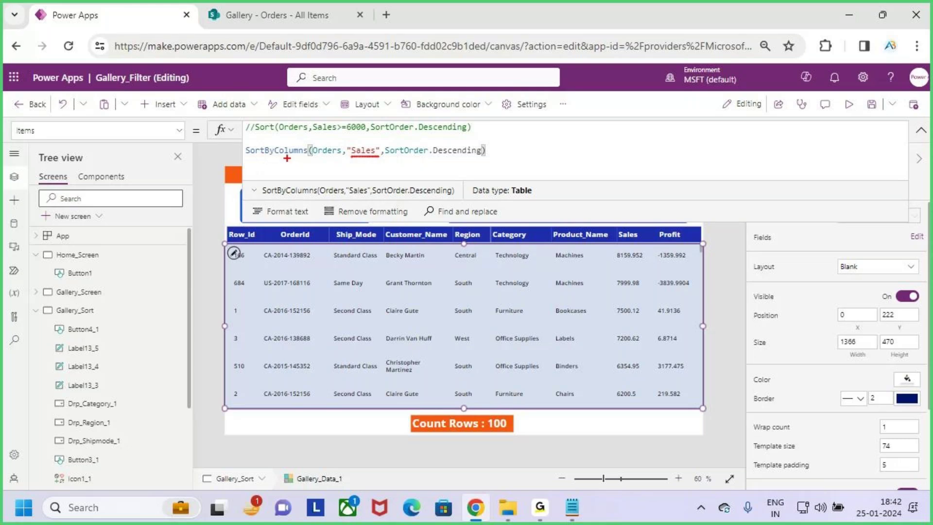
Step: Draw a red arrow along the Sales values, underline SortByColumns in the formula, and clear the marks
drag(611, 382, 610, 257)
drag(249, 165, 286, 163)
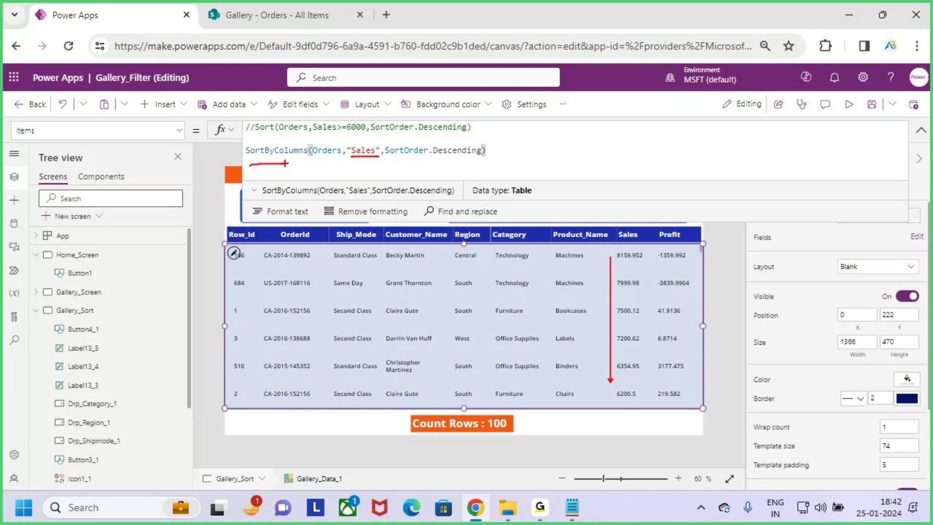
key(Escape)
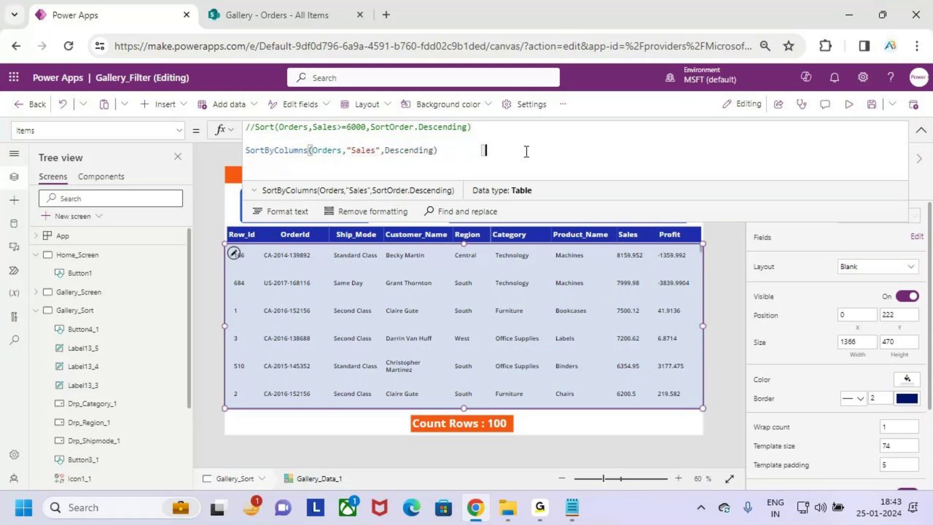
Step: Insert Sort( before SortByColumns in the Items formula, and briefly mark the source argument hint in red
click(245, 150)
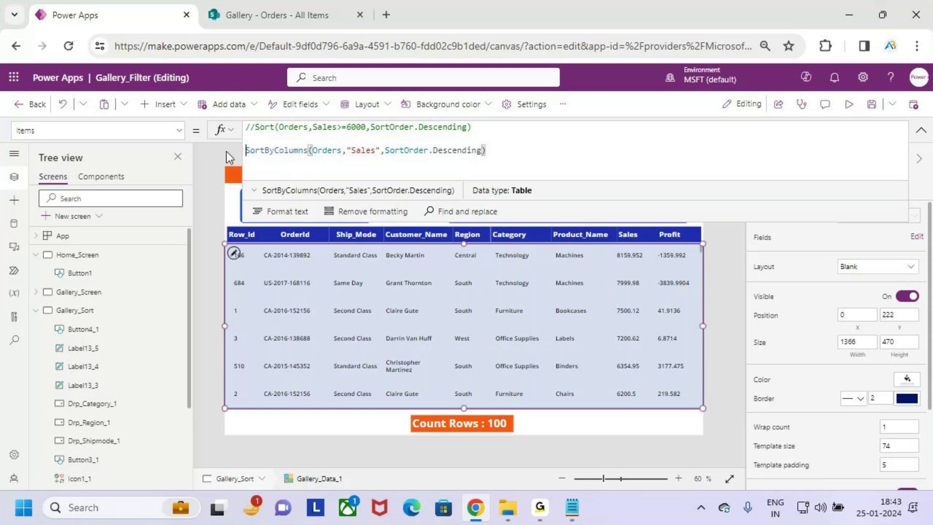
text(Sort()
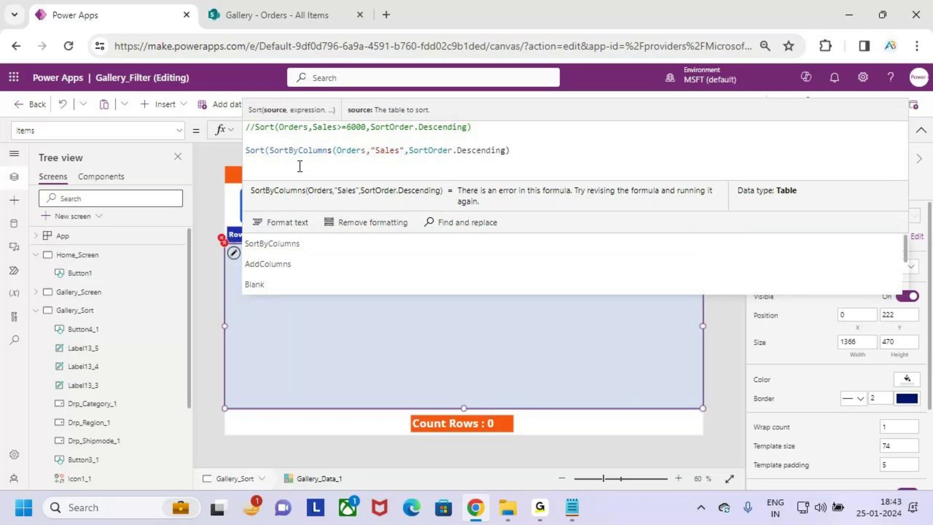
key(ctrl+2)
drag(273, 105, 275, 83)
key(Escape)
click(278, 151)
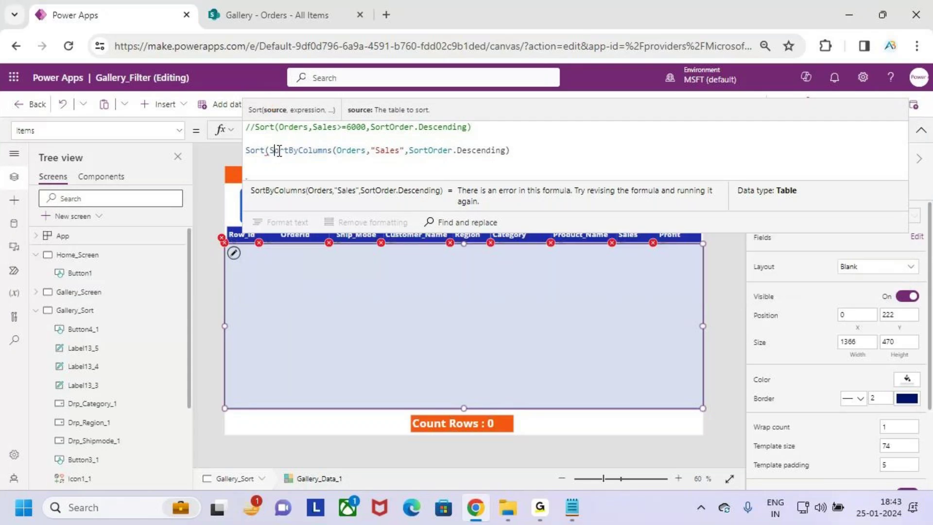
drag(278, 150, 521, 151)
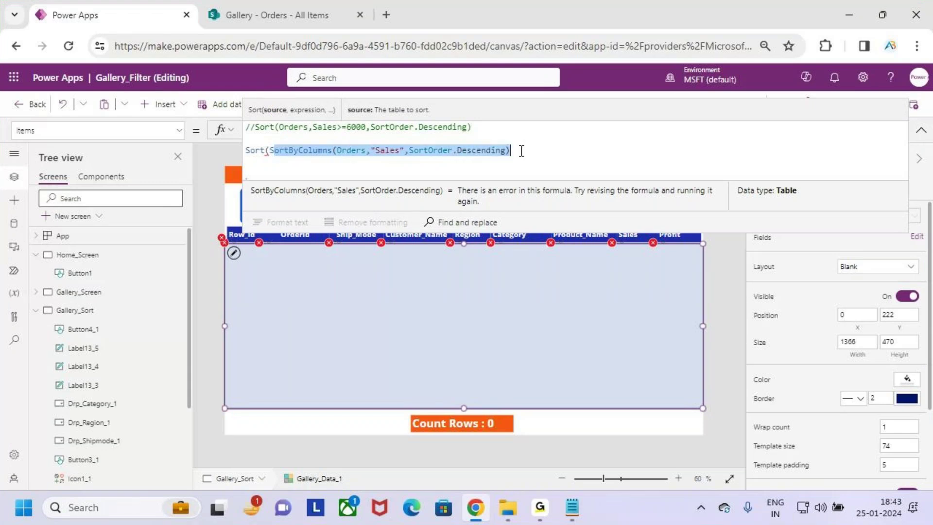
key(ctrl+d)
key(ctrl+z)
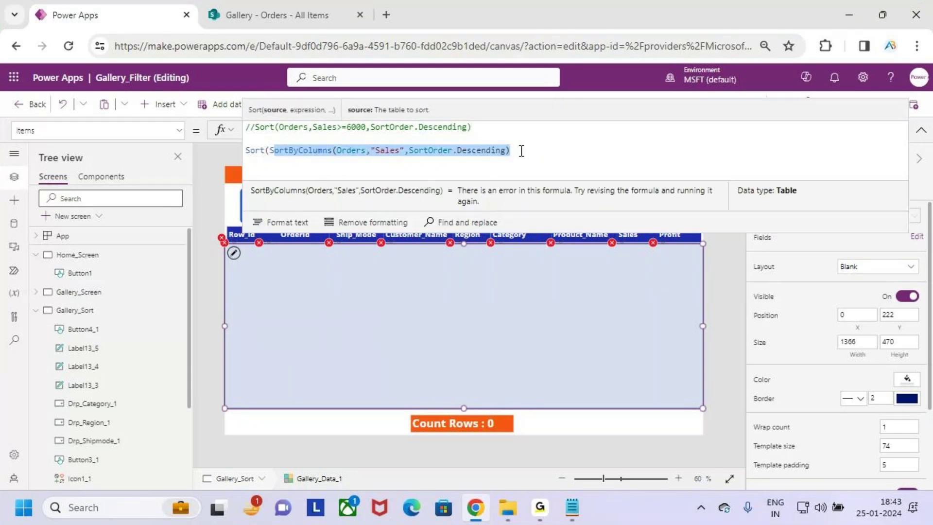
Step: Complete the Items formula as Sort(SortByColumns(Orders,"Sales",SortOrder.Descending),Sales>=6000,SortOrder.Descending)
click(522, 150)
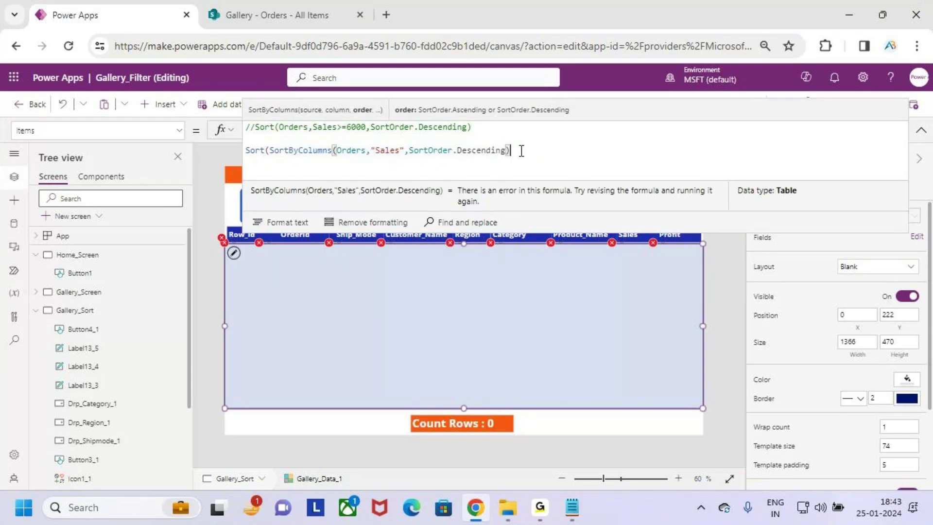
text(,)
key(shift+Return)
key(BackSpace)
text(sales)
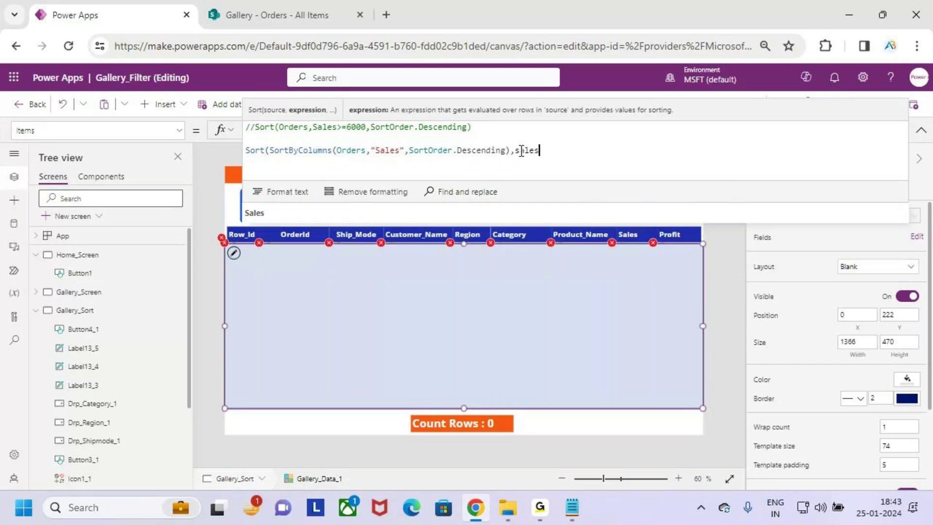
key(Tab)
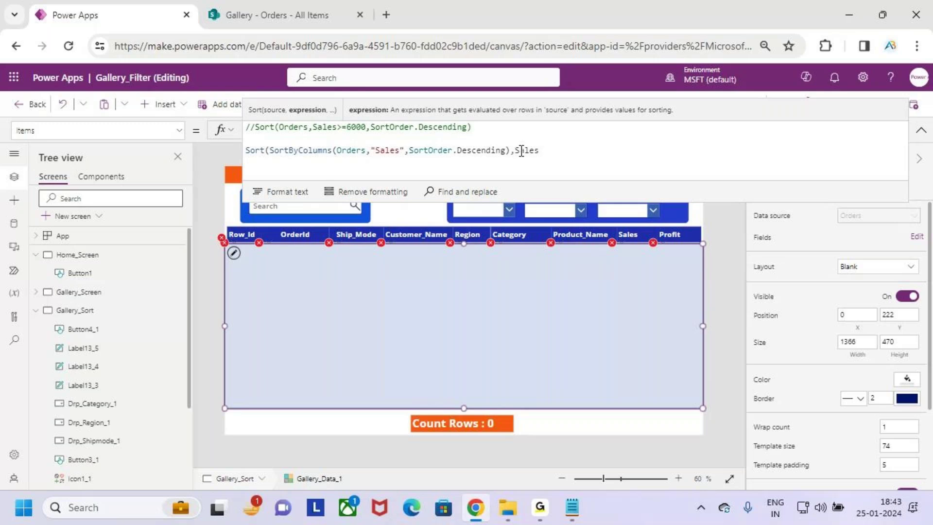
text(>=6000,)
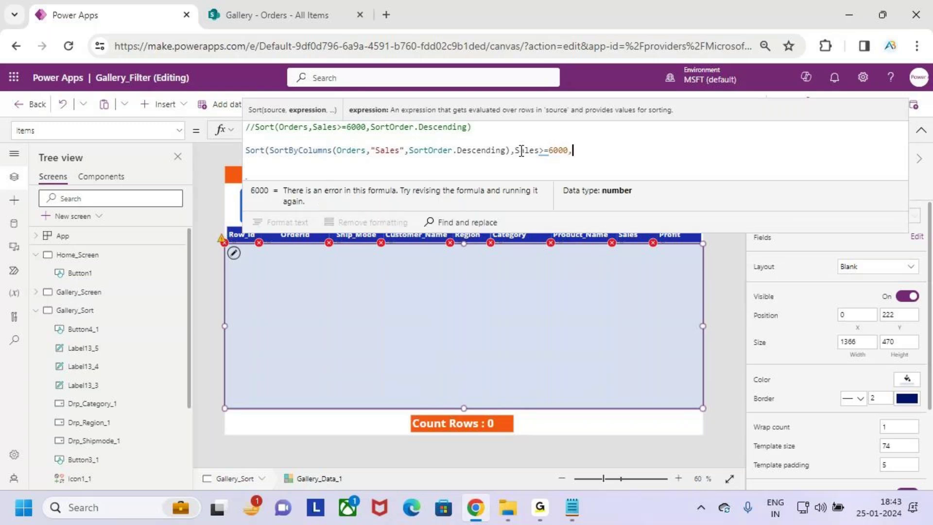
text(desc)
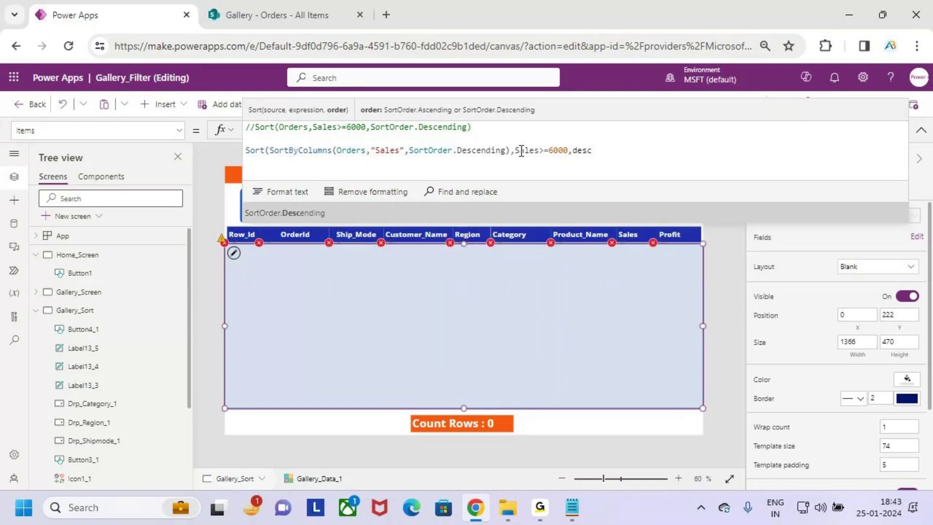
key(Tab)
text())
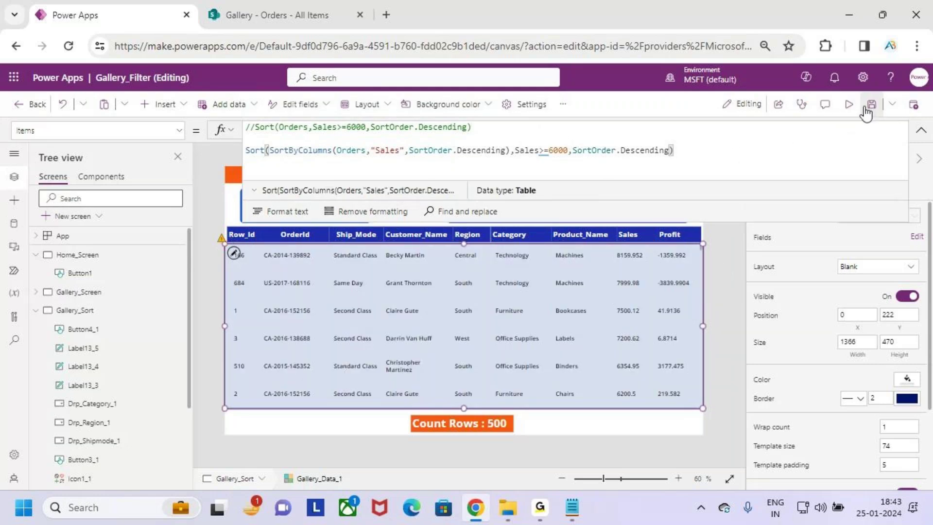
Step: Preview the app, box the visible Sales values, and write >=6000 in red beside them
click(848, 104)
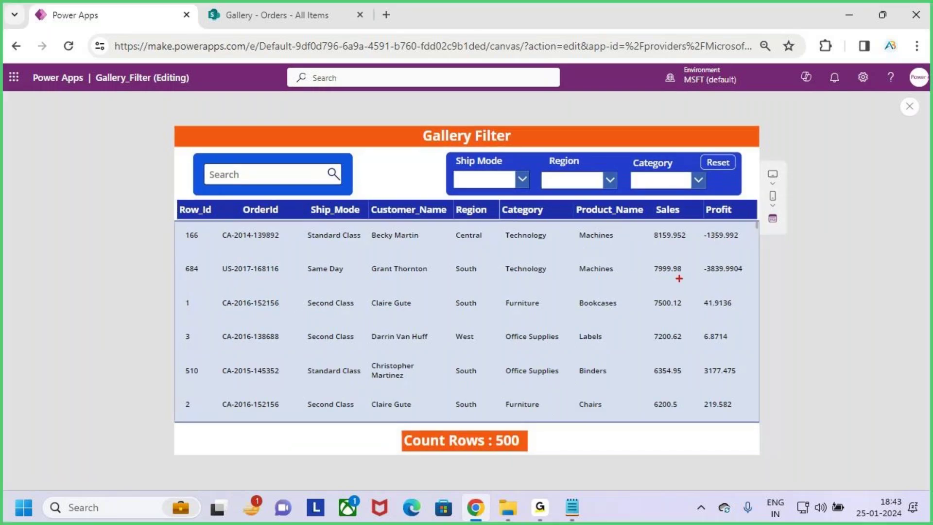
drag(644, 219, 686, 354)
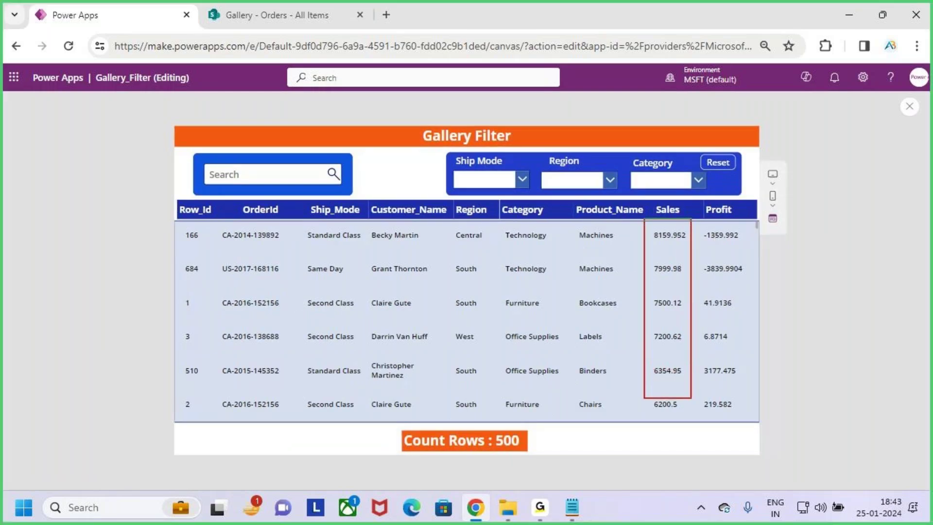
drag(708, 310, 707, 347)
drag(743, 314, 769, 324)
mouse_move(794, 295)
mouse_down()
mouse_move(775, 333)
mouse_move(788, 325)
mouse_up()
mouse_move(807, 321)
mouse_down()
mouse_move(788, 343)
mouse_move(807, 334)
mouse_up()
mouse_move(843, 322)
mouse_down()
mouse_move(845, 349)
mouse_move(847, 321)
mouse_up()
drag(872, 318, 869, 346)
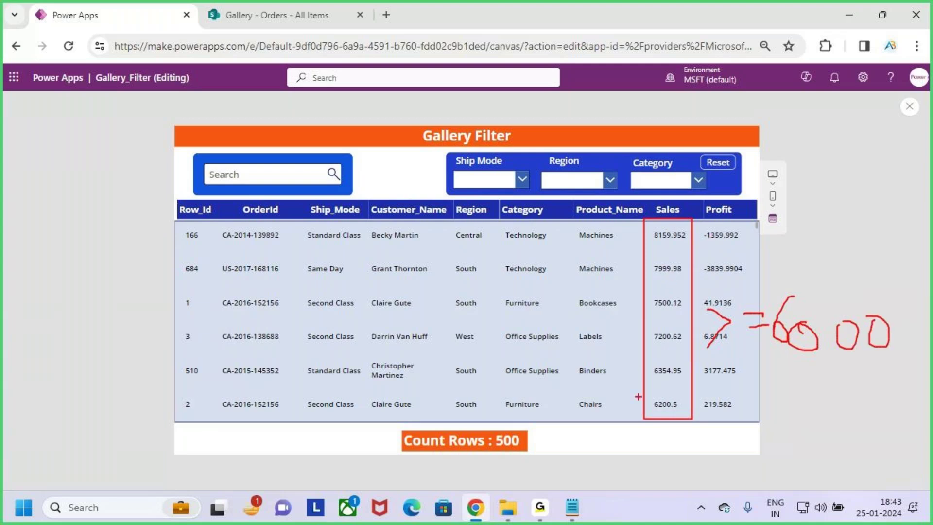
Step: Draw a red downward arrow beside the Sales values, underline each of the six, clear the marks and leave the preview
drag(636, 225, 640, 401)
drag(659, 245, 670, 244)
drag(655, 281, 669, 279)
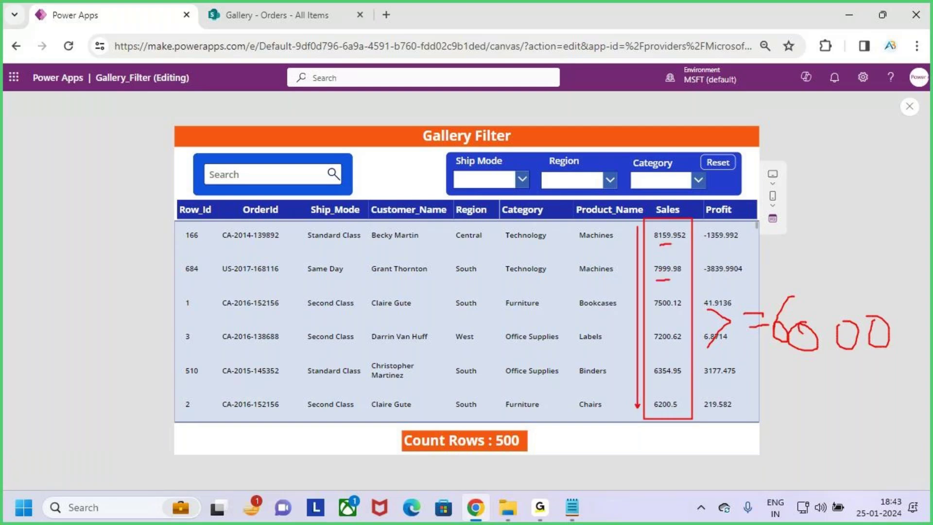
drag(654, 313, 669, 313)
drag(656, 345, 667, 343)
drag(656, 378, 669, 378)
drag(658, 412, 670, 412)
key(Escape)
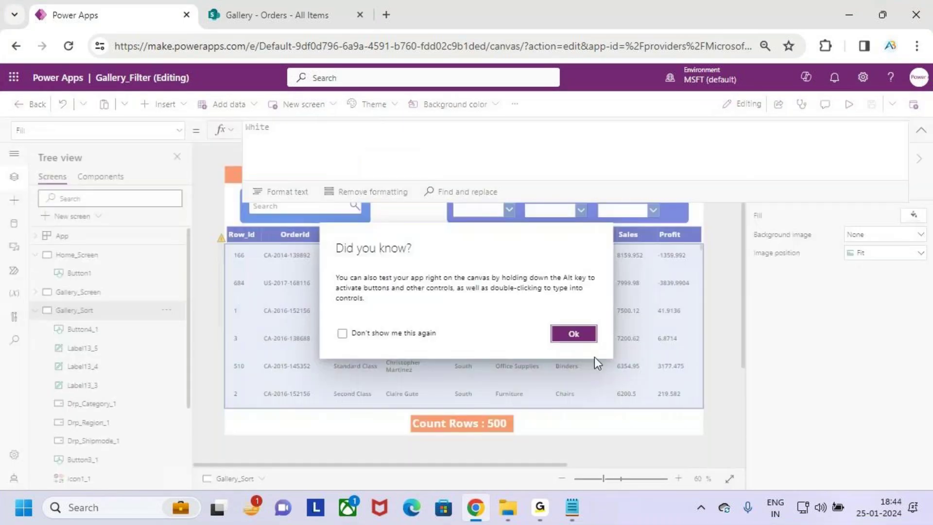
click(578, 333)
click(920, 130)
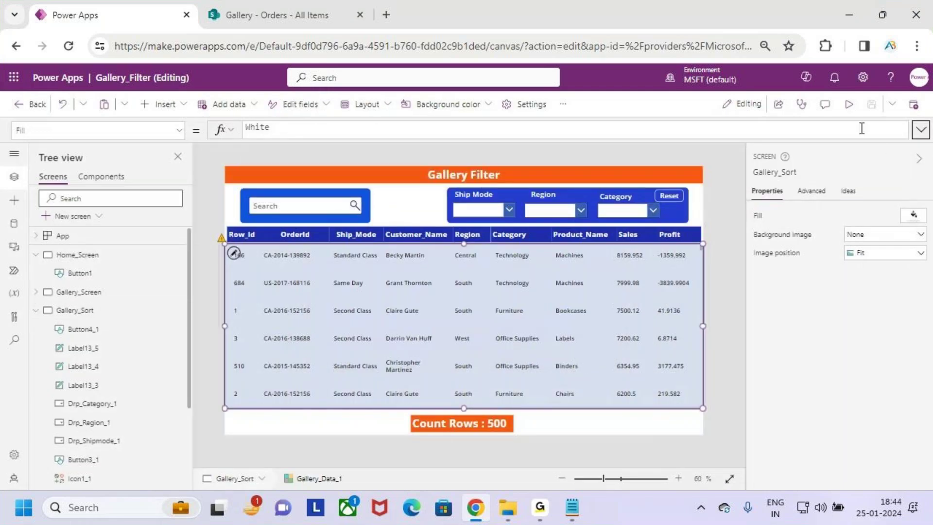
Step: Expand the gallery's Items formula, box the nested SortByColumns call in red, point at the outer Sort, and clear the marks
click(920, 129)
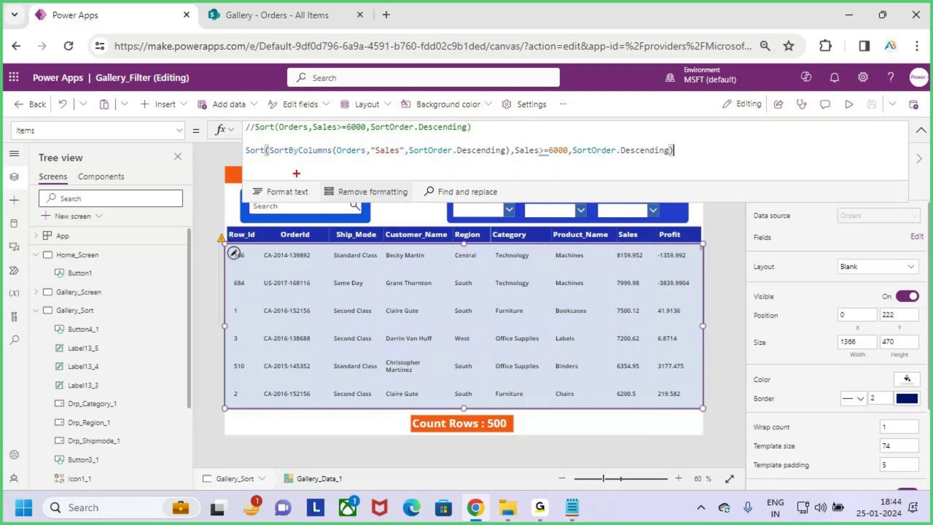
drag(268, 143, 389, 160)
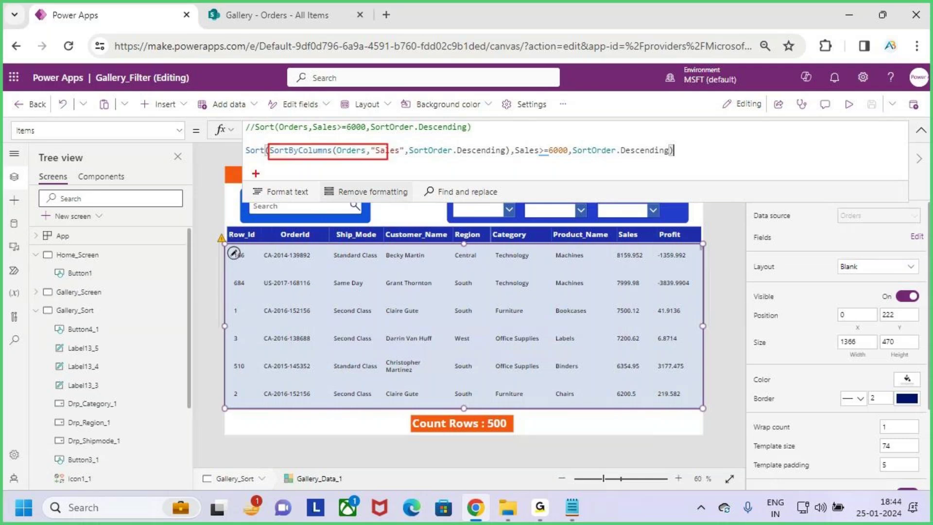
drag(256, 159, 239, 179)
key(Escape)
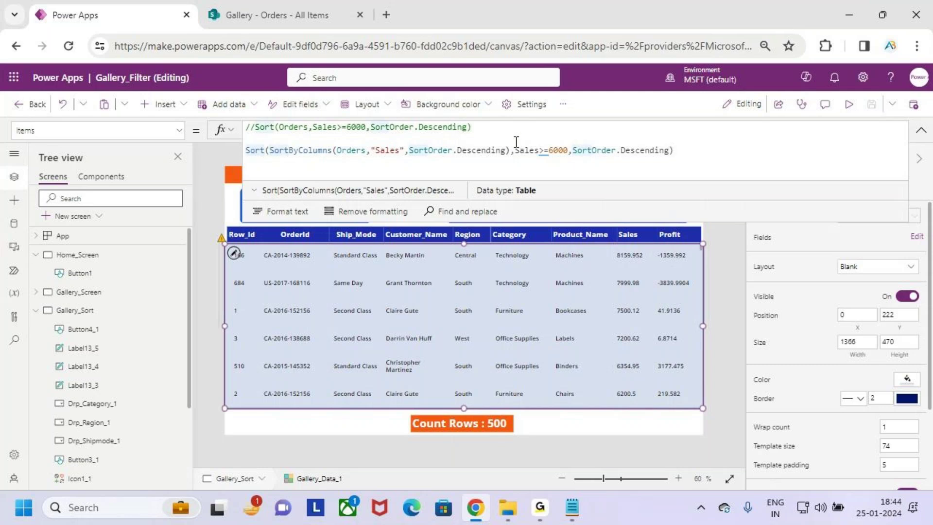
drag(289, 151, 328, 152)
click(738, 151)
Step: Switch to the Notepad notes, highlight 1.Sort By Columns and 2.Sort under Types of Sorting Functions, and briefly tick both in red
click(855, 22)
scroll(98, 148, up, 4)
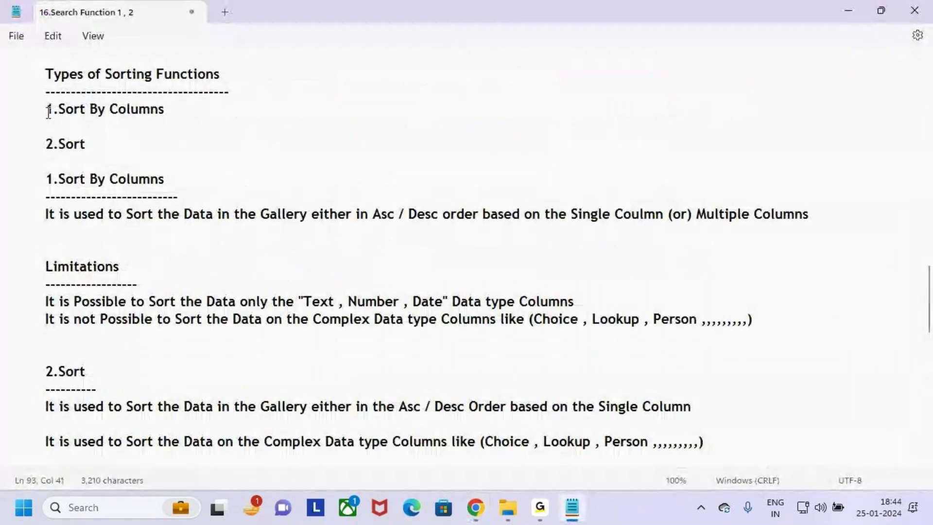
drag(46, 108, 164, 110)
drag(45, 144, 107, 148)
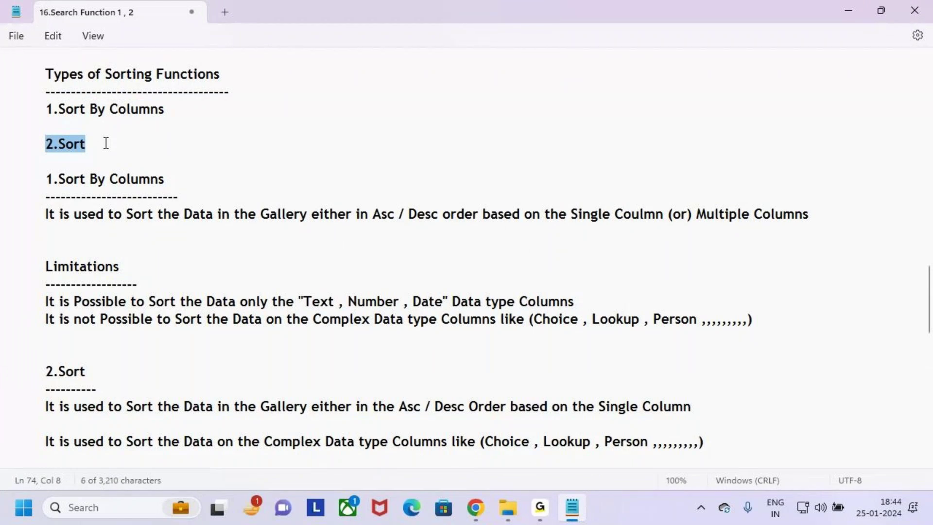
click(106, 143)
drag(46, 108, 164, 109)
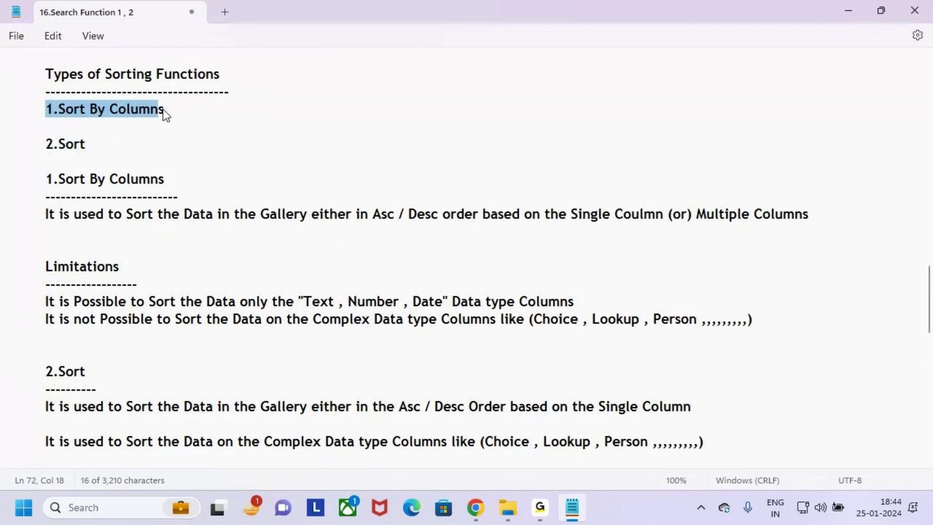
drag(43, 144, 104, 147)
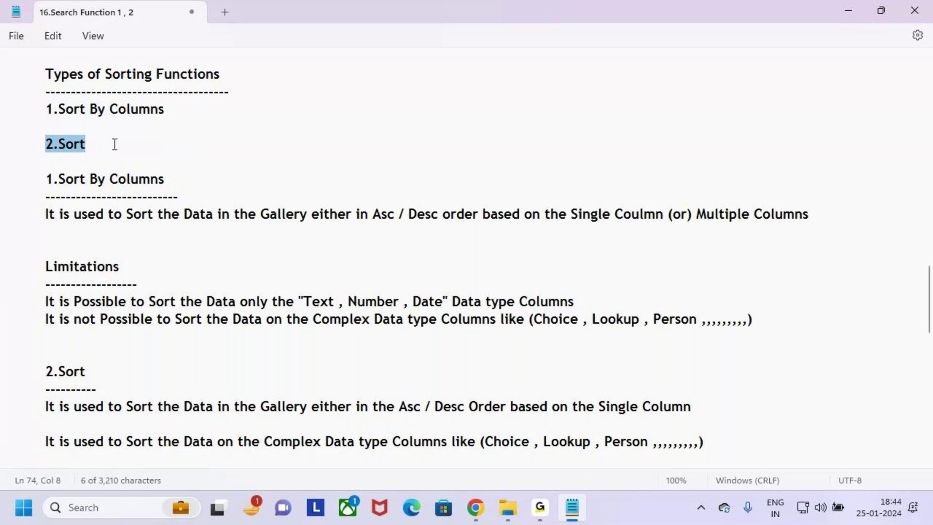
click(116, 143)
drag(47, 113, 76, 82)
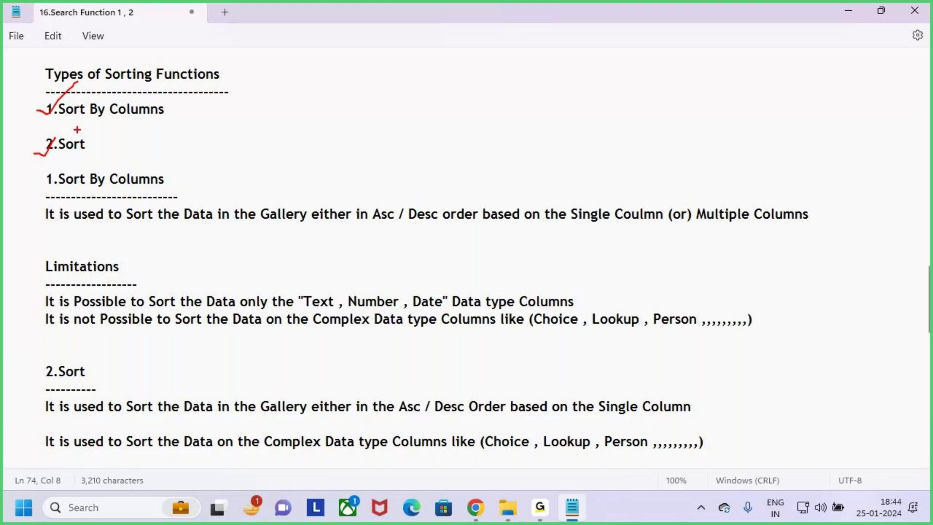
key(Escape)
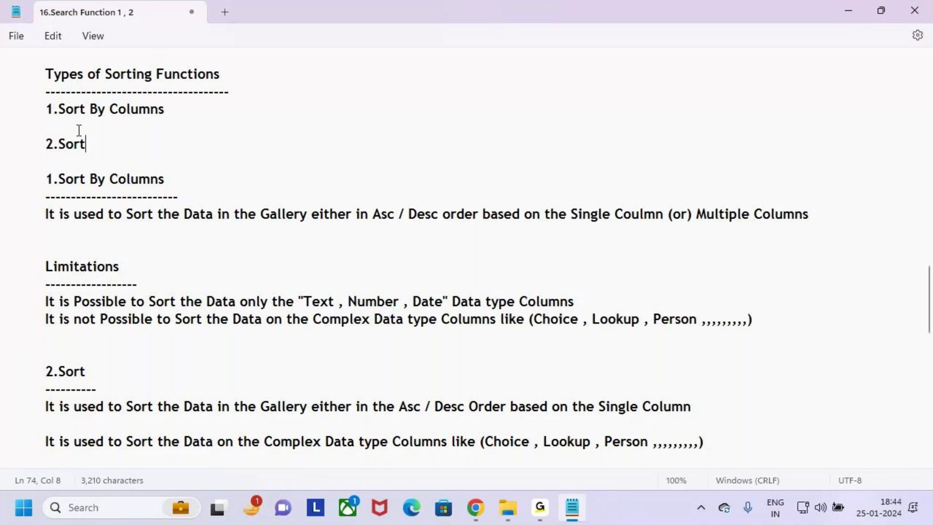
click(119, 132)
Step: Highlight the Class 2 notes on filtering data with the Filter function, including the Static and Dynamic items
scroll(262, 189, up, 9)
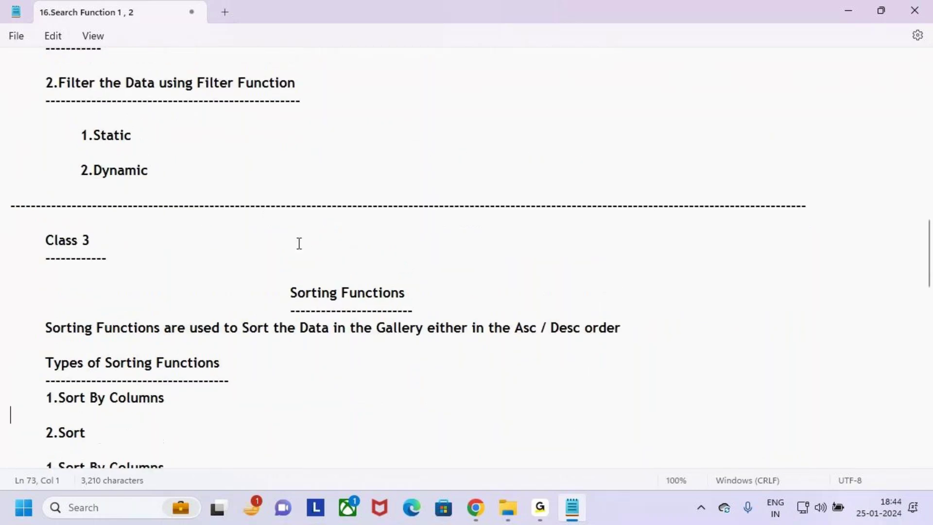
drag(42, 250, 167, 342)
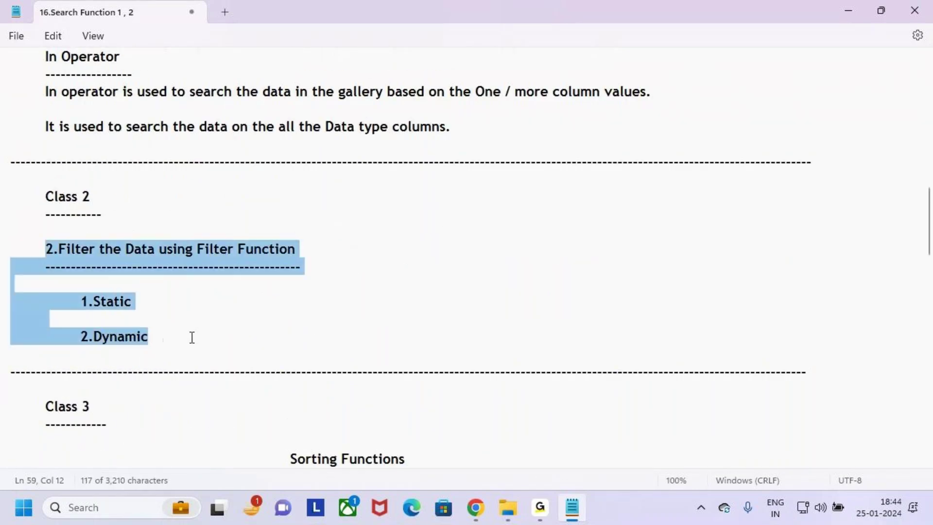
click(204, 333)
scroll(205, 333, down, 3)
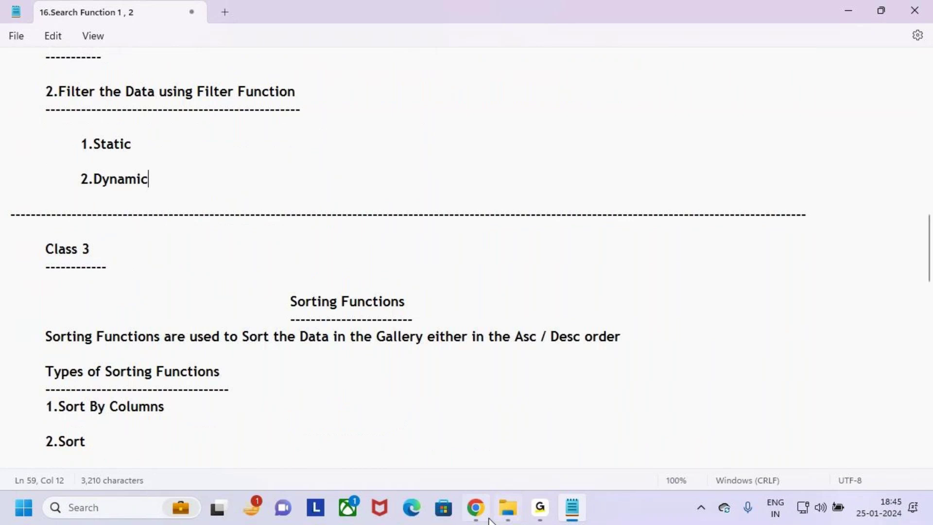
Step: Switch to Power Apps in Chrome, preview the app, box the gallery rows, and draw red down and up arrows near Sales
click(476, 507)
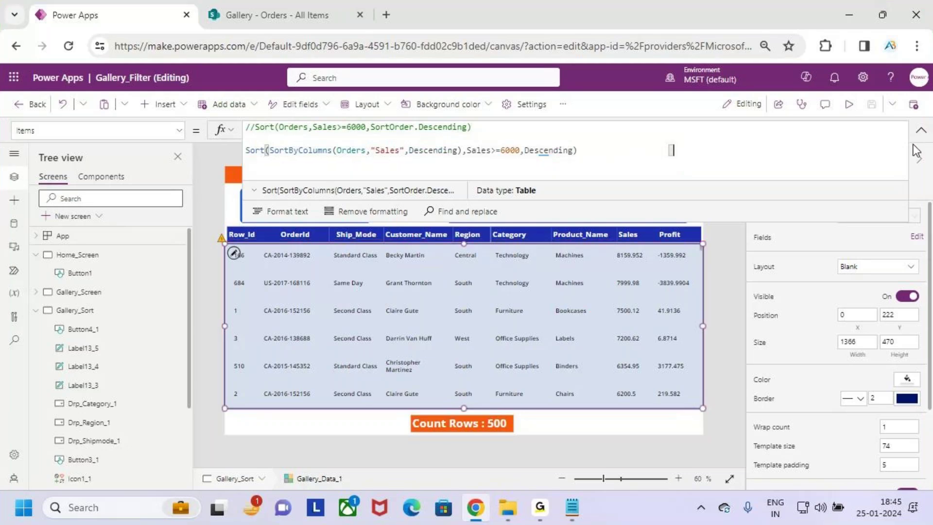
click(920, 130)
click(845, 111)
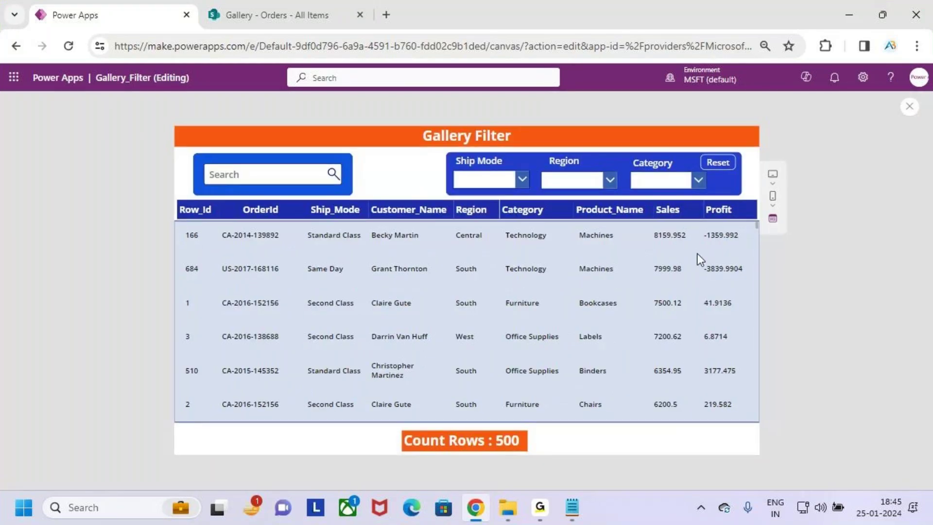
mouse_move(193, 219)
mouse_down()
mouse_move(582, 378)
mouse_move(715, 417)
mouse_up()
drag(629, 253, 632, 357)
mouse_move(610, 346)
mouse_down()
mouse_move(627, 356)
mouse_move(641, 332)
mouse_up()
mouse_move(659, 258)
mouse_down()
mouse_move(665, 321)
mouse_move(653, 272)
mouse_up()
drag(670, 235, 688, 281)
Step: Point a red arrow at the search box, box the Ship Mode, Region and Category filters, and clear the marks
drag(243, 142, 245, 169)
drag(233, 158, 252, 171)
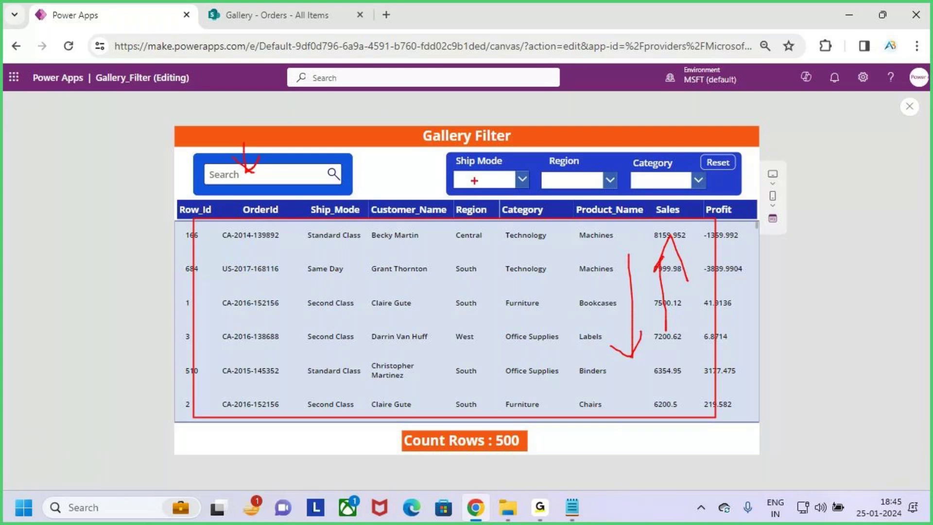
drag(443, 151, 739, 197)
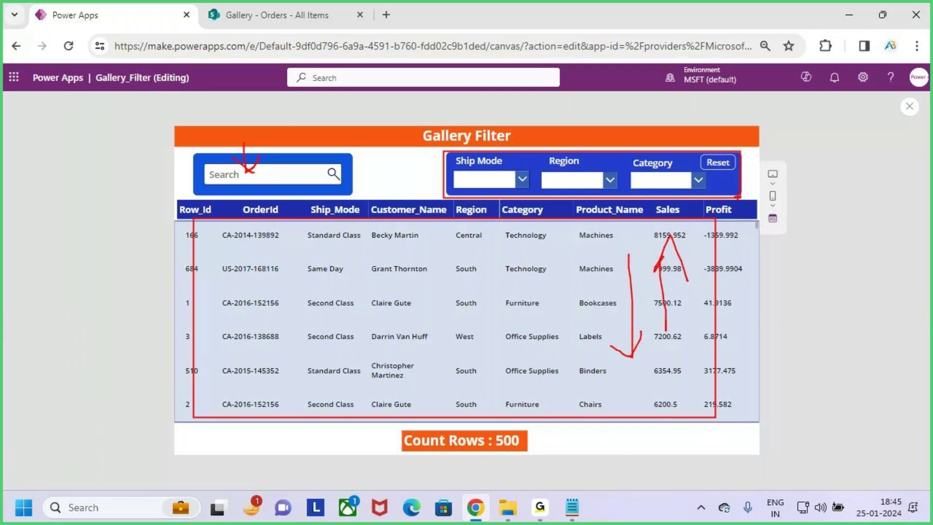
key(Escape)
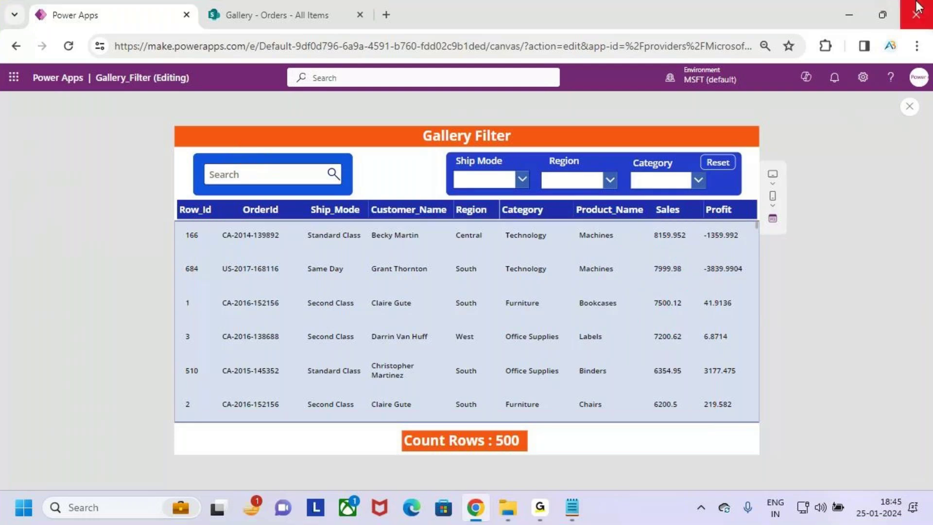
Step: Return to the Notepad notes and start an indented heading with "Apply" below the line about Sort allowing an expression
click(849, 15)
scroll(242, 266, down, 6)
scroll(240, 273, up, 5)
scroll(246, 279, down, 8)
click(316, 214)
key(Return)
key(Tab)
key(Tab)
key(Tab)
key(Tab)
key(Tab)
text(Apply Sort)
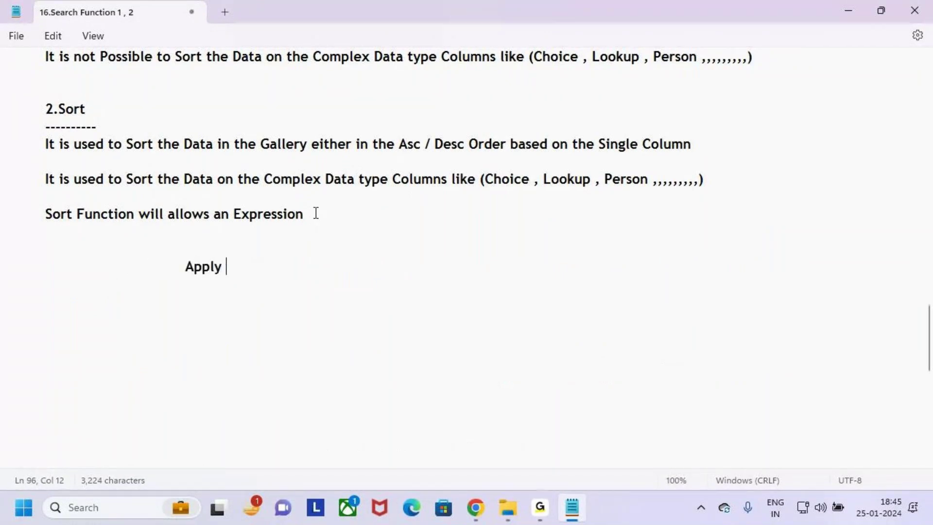
key(BackSpace)
key(BackSpace)
key(BackSpace)
key(BackSpace)
key(BackSpace)
key(BackSpace)
key(BackSpace)
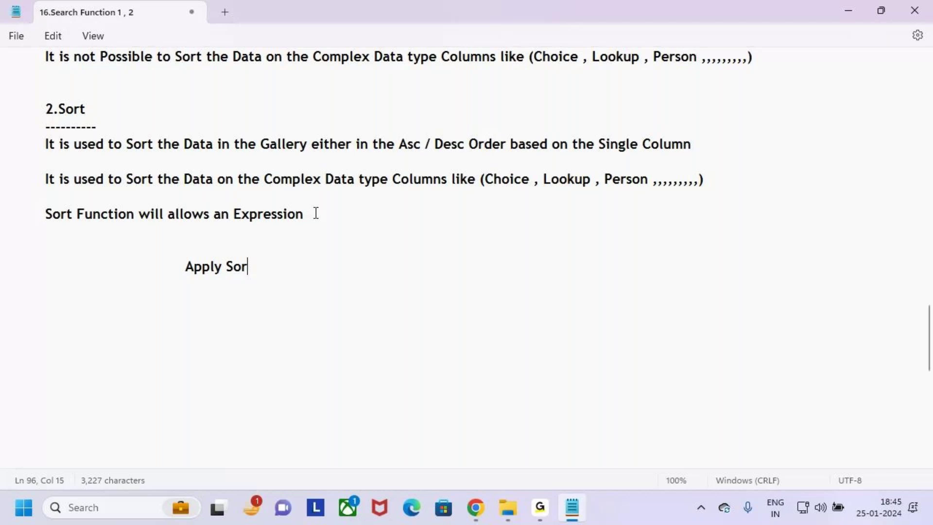
text(ly )
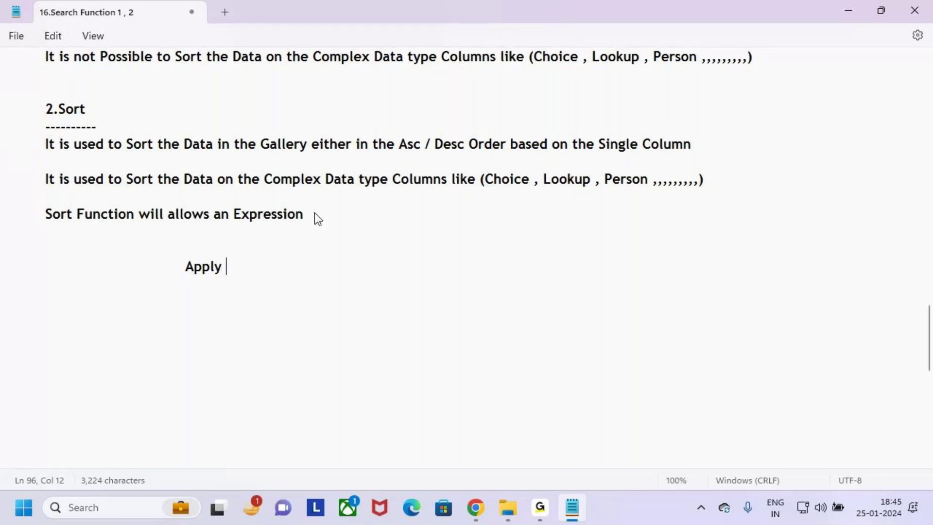
Step: Complete the heading as "Apply Search , Filter , Sort Combindelly"
text(Search , File)
key(BackSpace)
key(BackSpace)
key(BackSpace)
key(BackSpace)
key(BackSpace)
key(BackSpace)
key(BackSpace)
key(BackSpace)
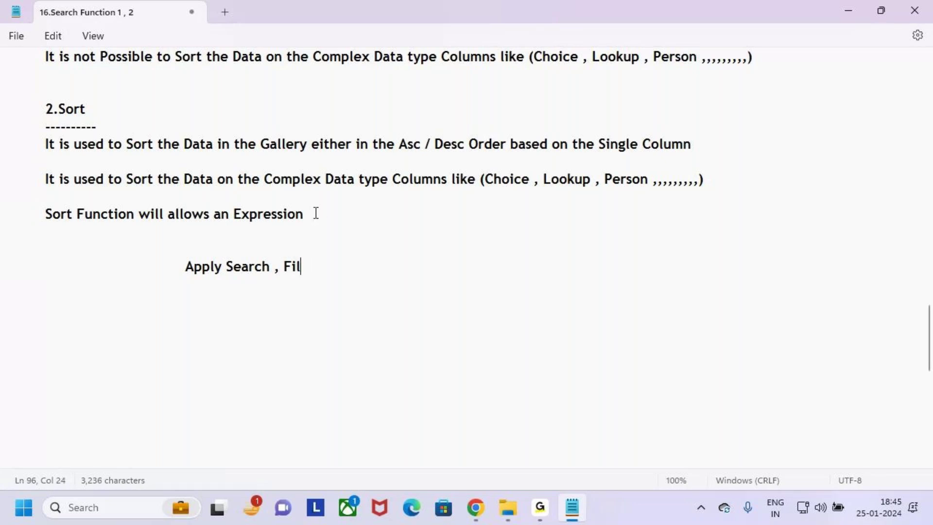
key(BackSpace)
key(BackSpace)
key(BackSpace)
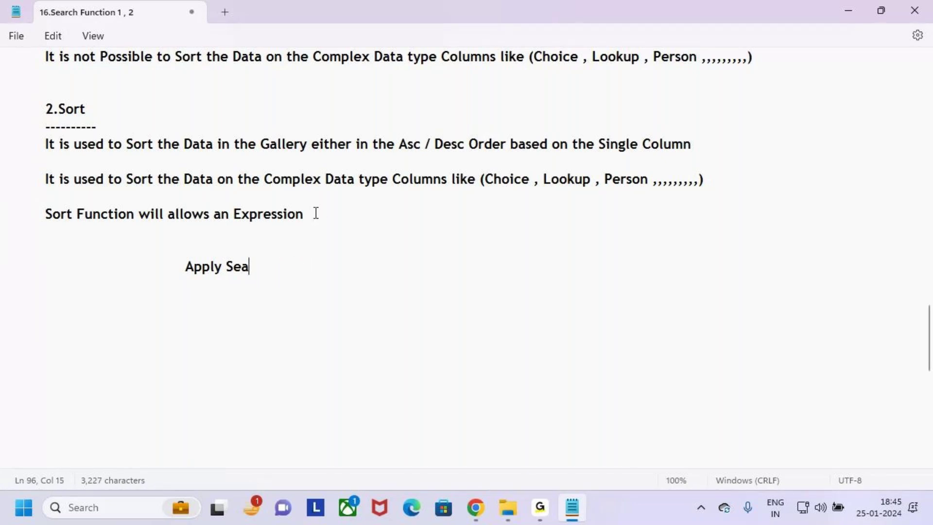
text(arch , Filter ,)
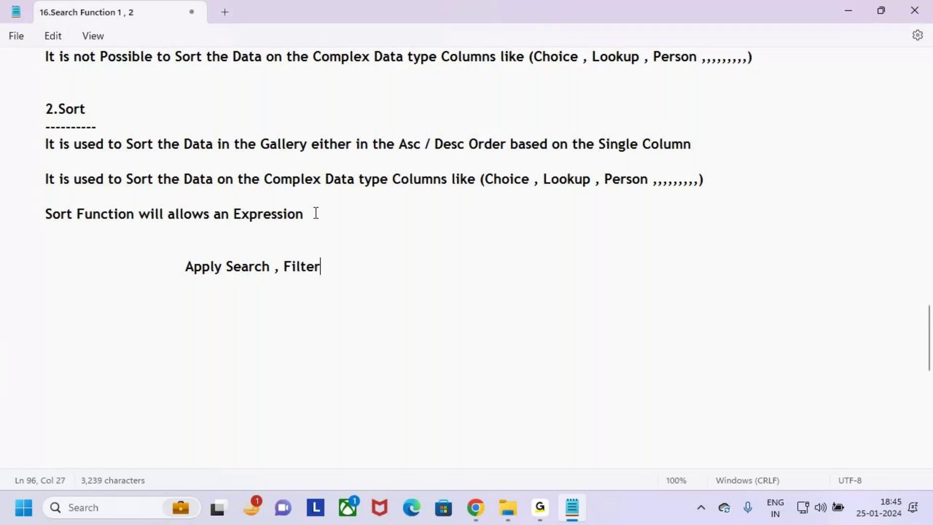
key(BackSpace)
key(BackSpace)
key(BackSpace)
key(BackSpace)
key(BackSpace)
text(ter , Sort Combindelly)
Step: Add an indented row of dashes beneath the new heading as its underline
key(Return)
key(Tab)
key(Tab)
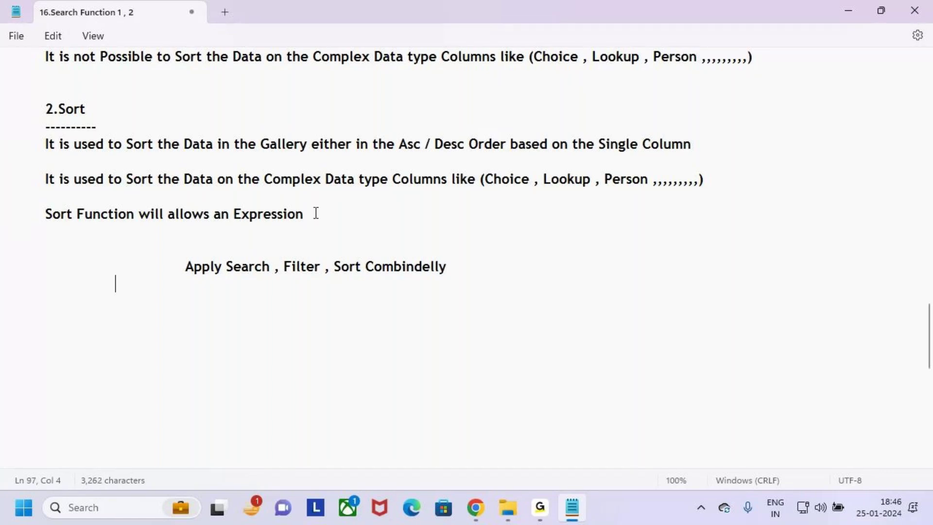
key(Tab)
text(-------------------------------------------------------)
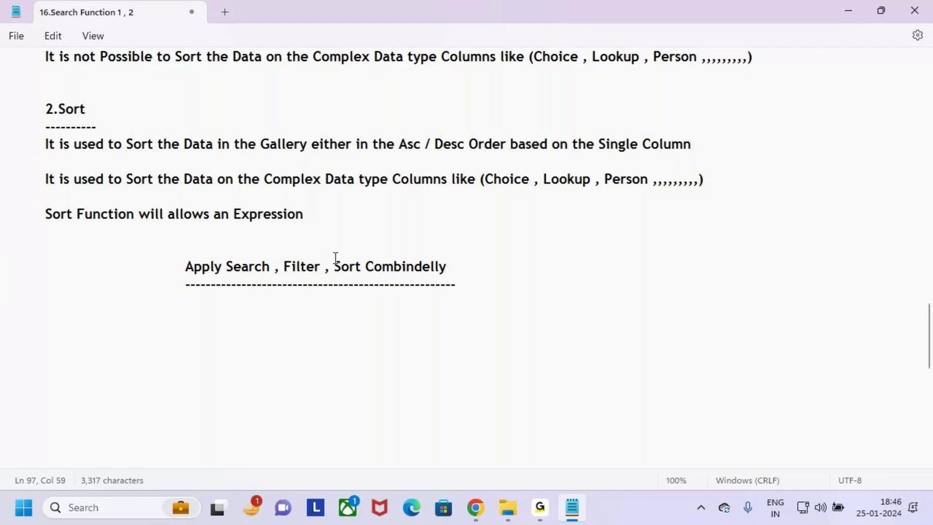
click(489, 286)
Step: Box "Search , Filter , Sort Combindelly" in red, point arrows at Search, Filter and Sort, and clear the marks
key(ctrl+2)
mouse_move(223, 255)
mouse_down()
mouse_move(254, 271)
mouse_move(453, 278)
mouse_up()
mouse_move(249, 260)
mouse_down()
mouse_move(253, 246)
mouse_move(250, 259)
mouse_up()
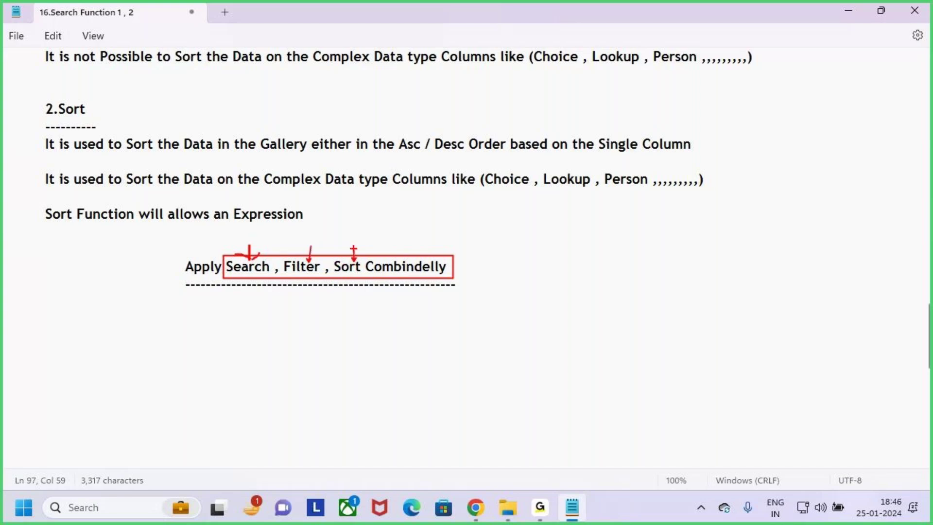
key(Escape)
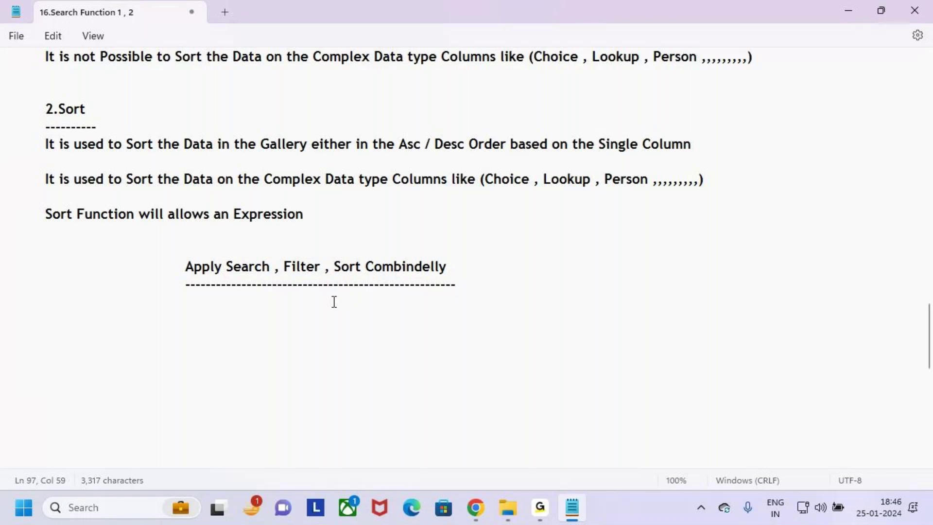
Step: Prefix the "Apply Search , Filter , Sort Combindelly" heading with *** and a space, and shift its dashed underline to match
click(846, 9)
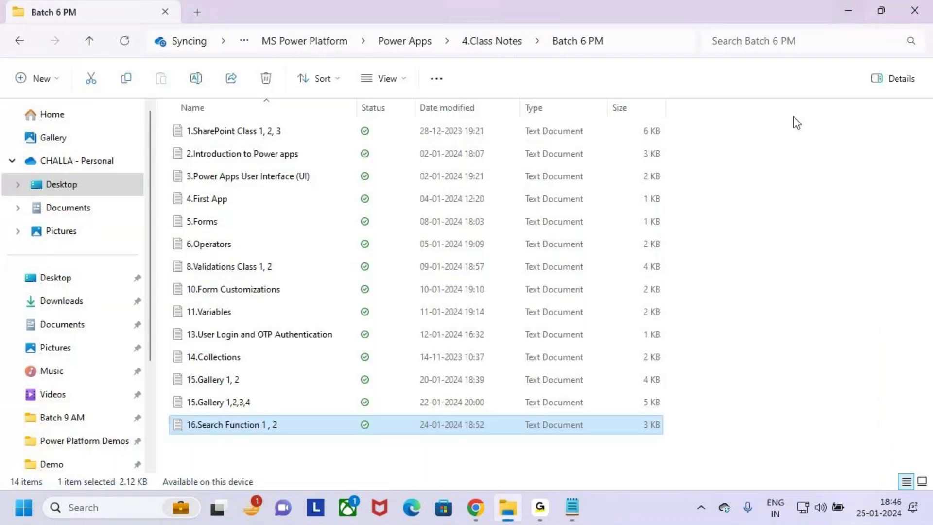
click(847, 10)
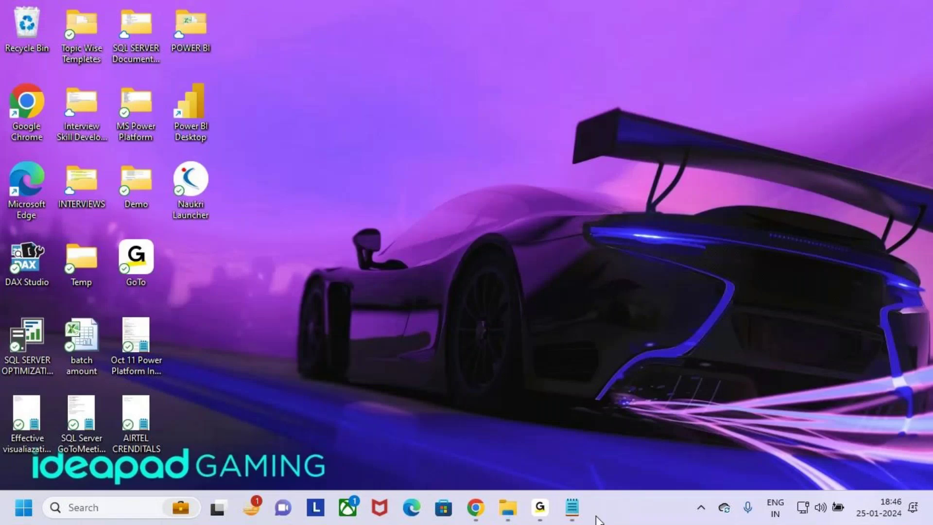
click(572, 507)
click(177, 267)
text(***)
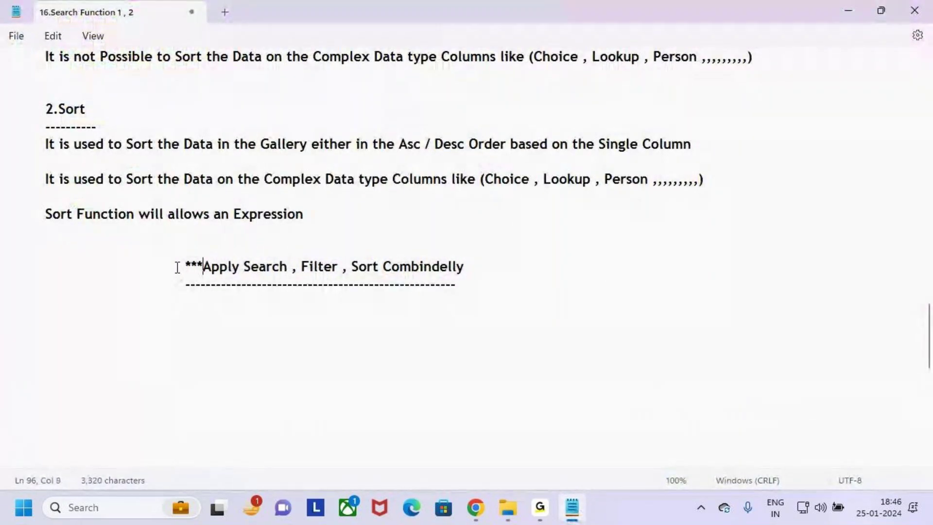
click(185, 282)
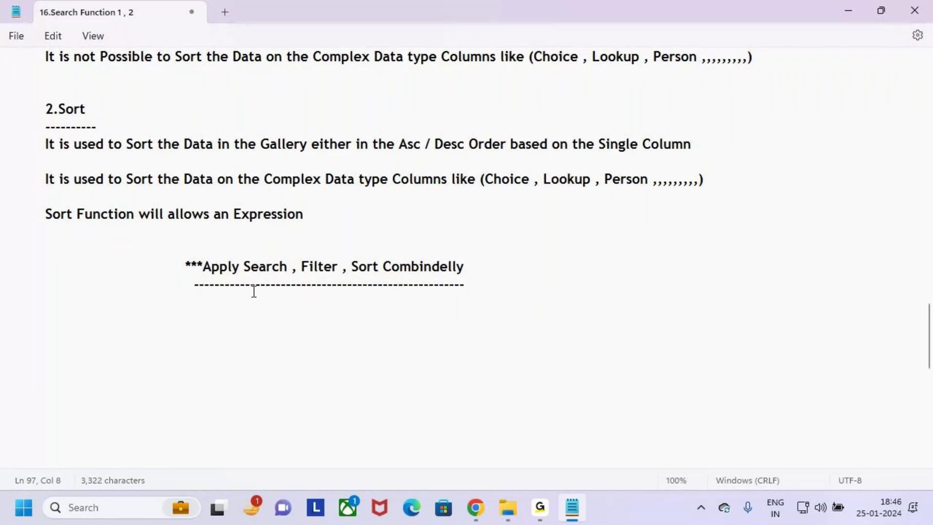
click(203, 266)
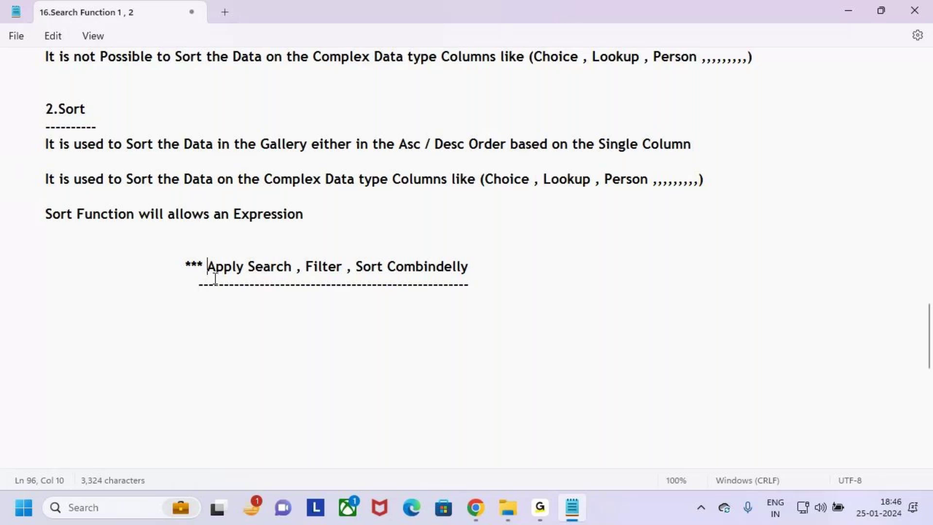
Step: Indent the dashed underline so it starts beneath the word Apply in the "*** Apply Search , Filter , Sort Combindelly" heading
click(204, 286)
drag(254, 267, 522, 275)
click(523, 283)
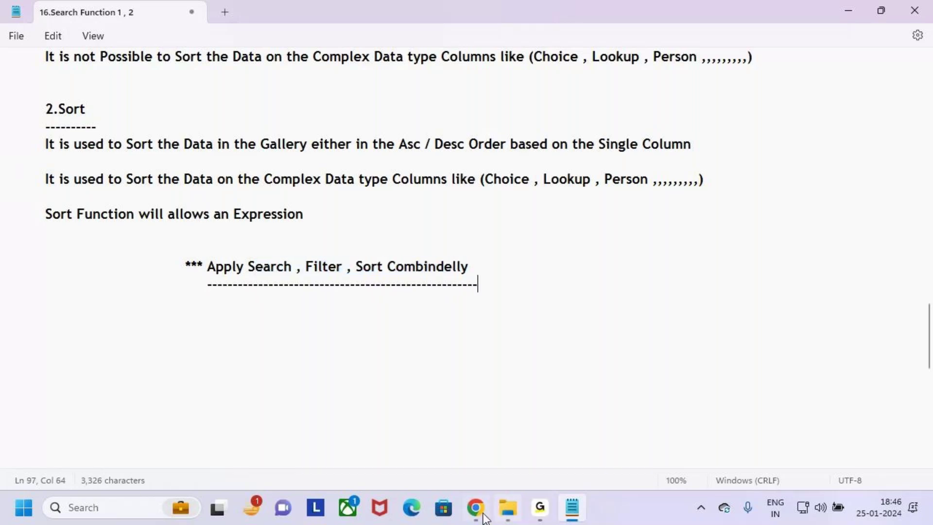
Step: Switch to Power Apps, leave the app preview, collapse Gallery_Sort in the tree, and open Gallery_Screen
mouse_move(480, 518)
click(474, 438)
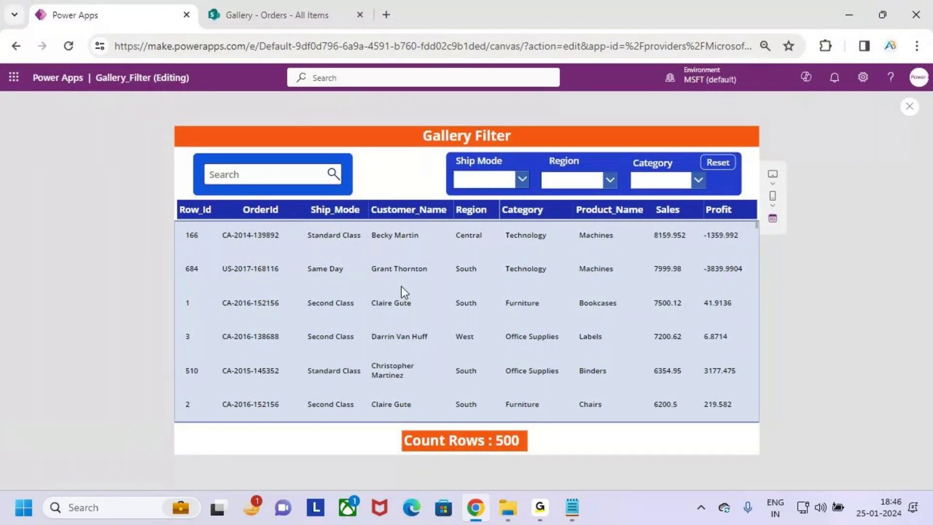
click(909, 106)
click(583, 333)
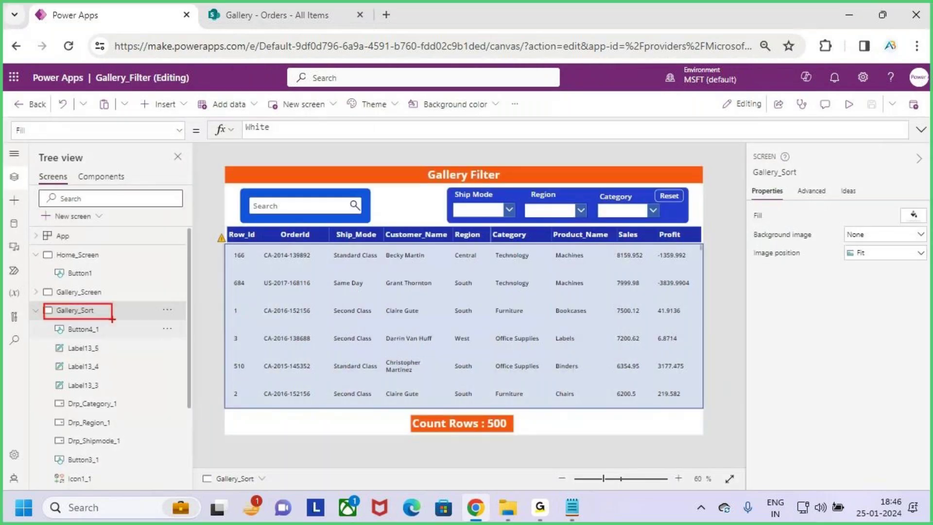
click(35, 310)
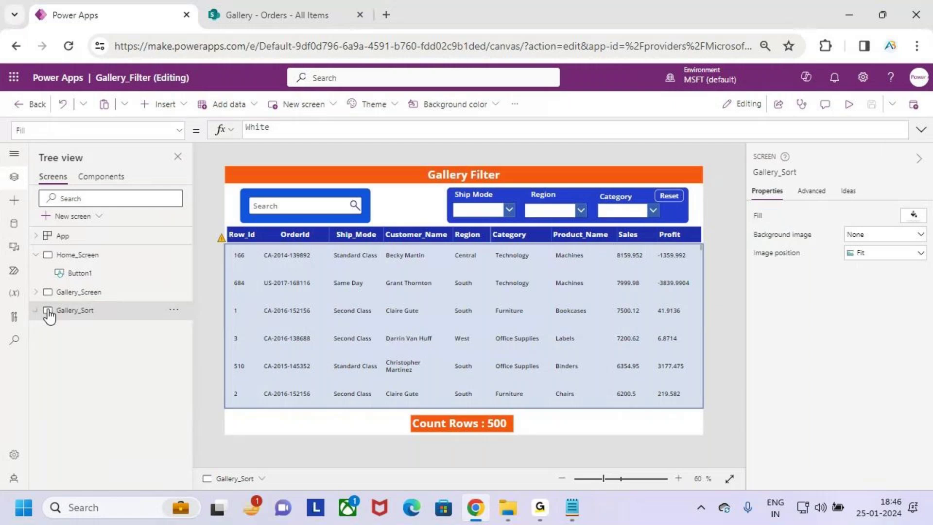
click(95, 294)
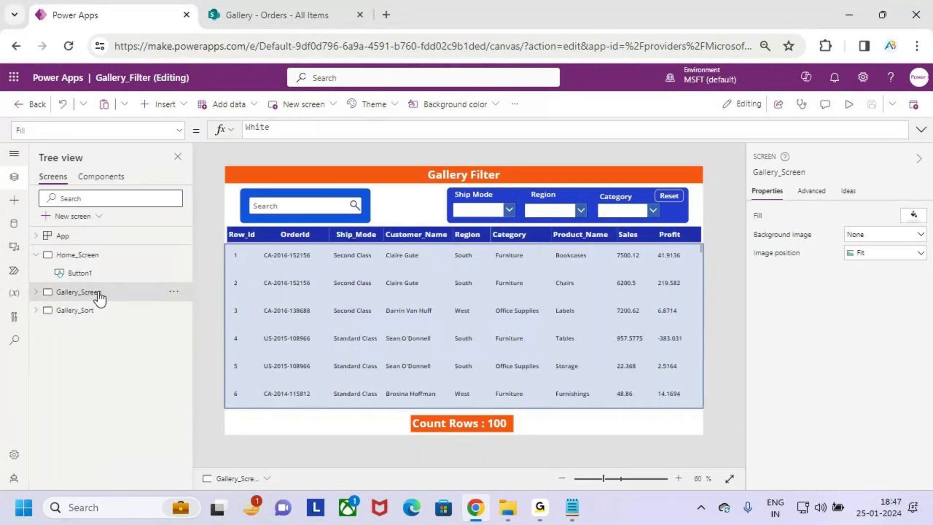
Step: Review the Gallery_Data Items formula, boxing its StartsWith search conditions and its dropdown filter conditions in red, and clear the marks
click(452, 287)
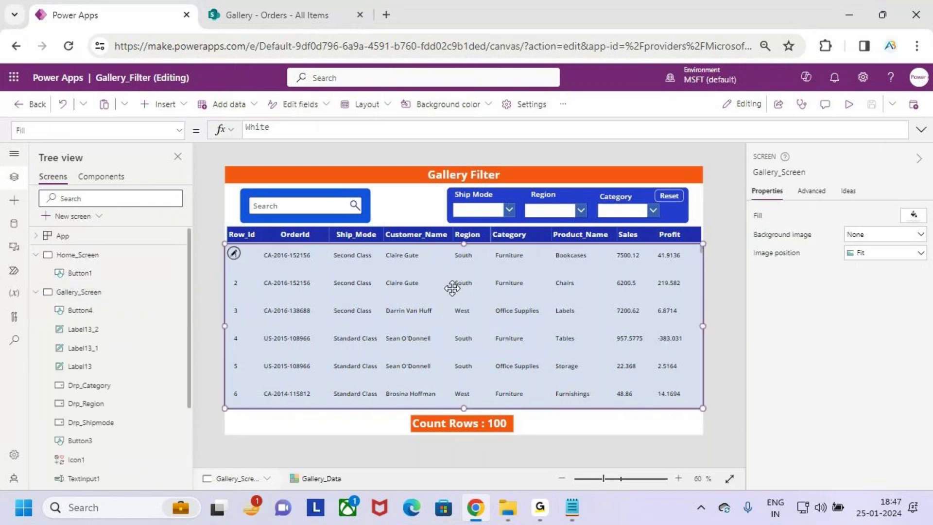
click(921, 131)
drag(777, 204, 777, 314)
triple_click(664, 187)
mouse_move(566, 185)
mouse_down()
mouse_move(358, 148)
mouse_move(246, 152)
mouse_move(243, 130)
mouse_move(521, 140)
mouse_move(723, 134)
mouse_up()
drag(620, 85, 623, 123)
drag(634, 109, 623, 123)
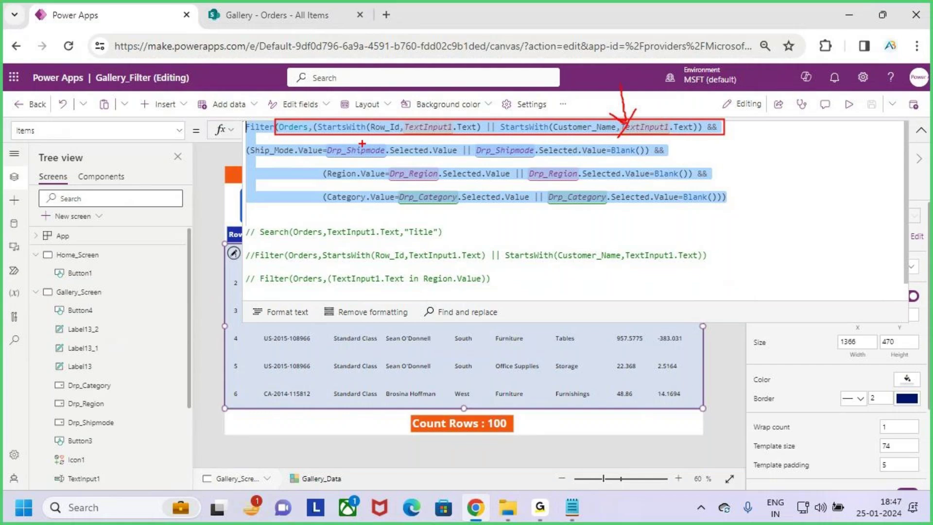
drag(290, 141, 741, 217)
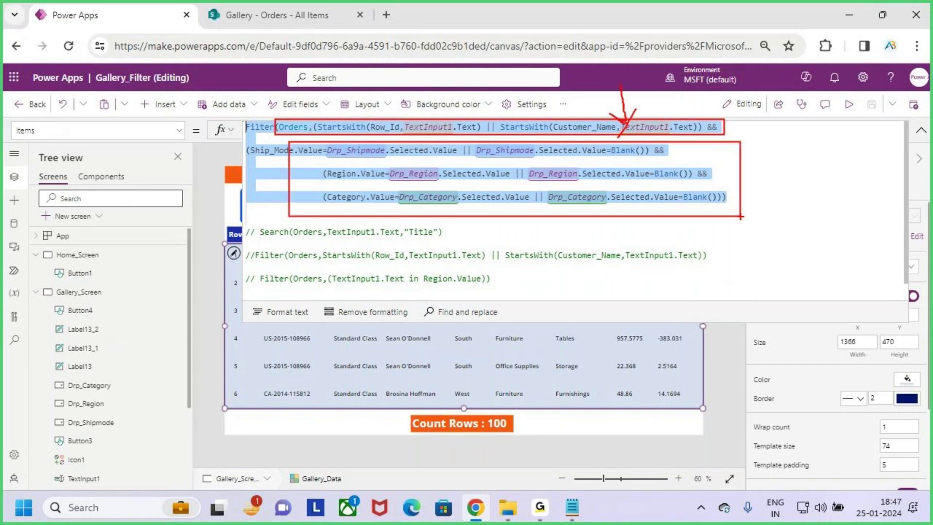
key(Escape)
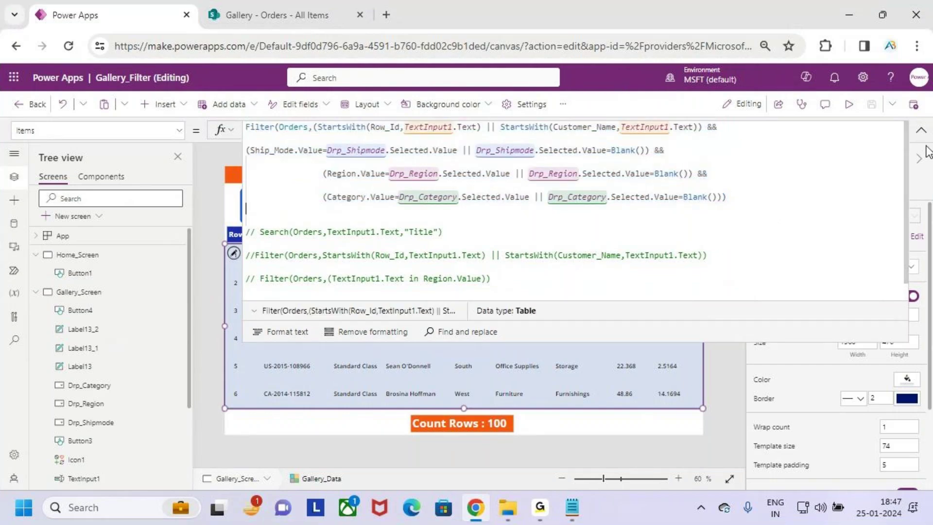
click(920, 132)
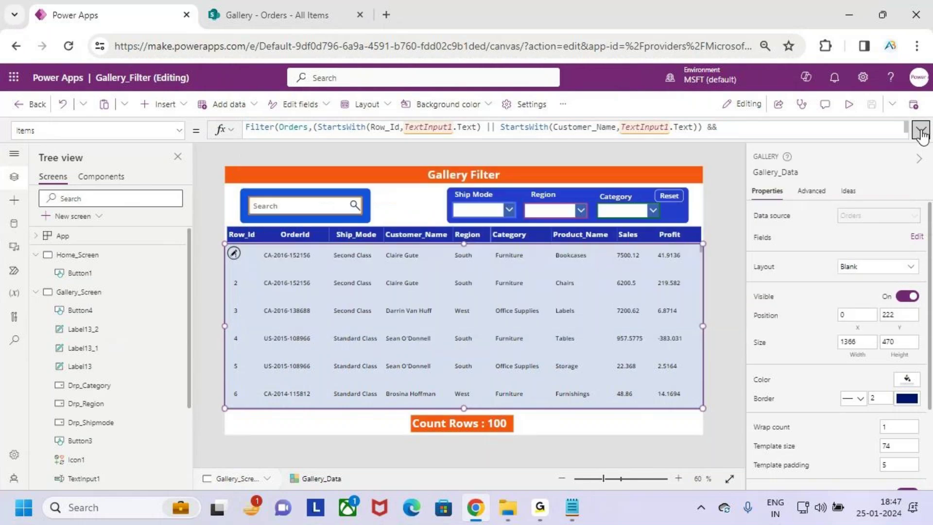
Step: Preview the app, search the gallery for 1000, and clear the search box
key(F5)
click(287, 173)
text(1000)
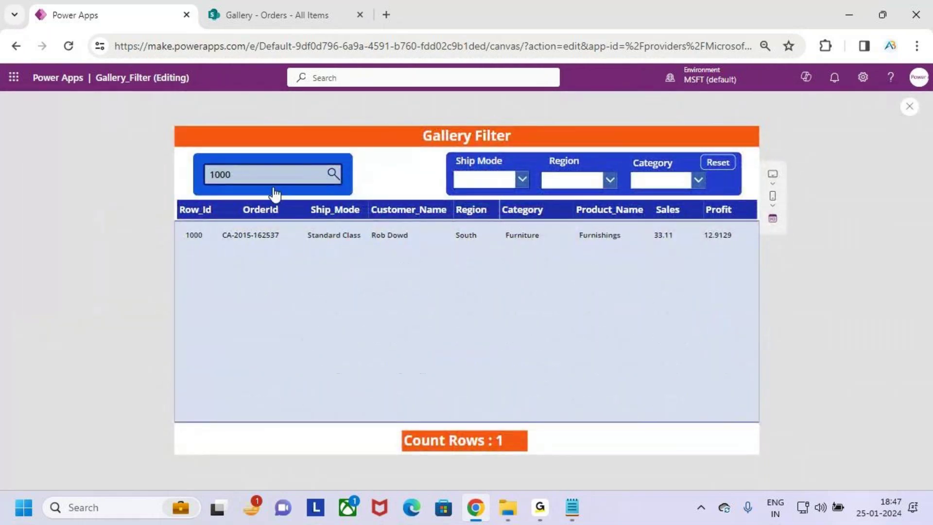
key(BackSpace)
key(BackSpace)
key(BackSpace)
key(BackSpace)
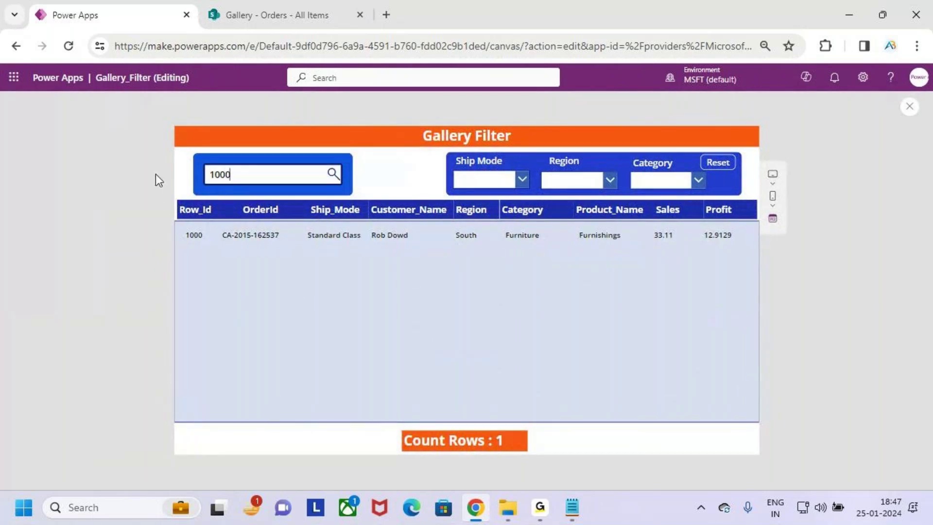
Step: Filter the previewed gallery by Ship Mode First Class, Region East and Category Technology
click(520, 177)
click(478, 199)
click(602, 181)
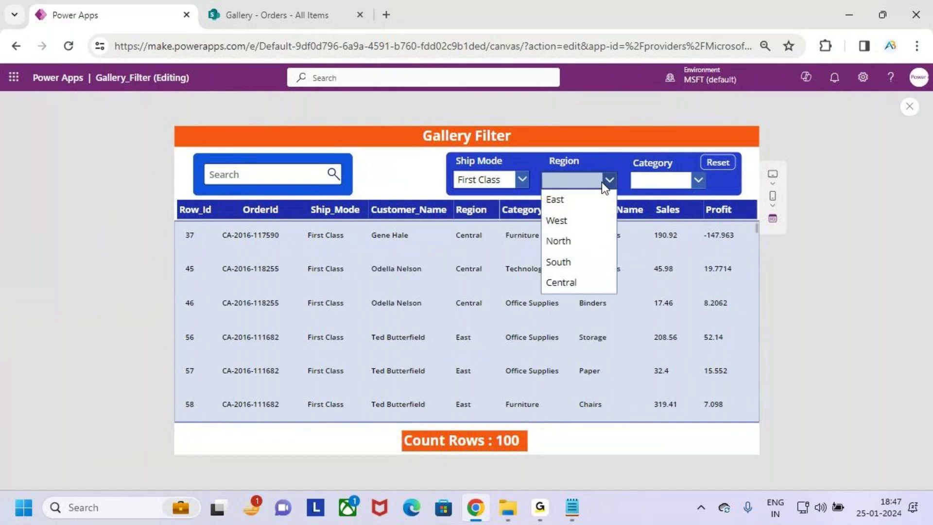
click(556, 199)
click(665, 180)
click(661, 199)
Step: Try an order ID in the search box over the filtered rows, empty the box, and outline the search and filter controls
key(ctrl+2)
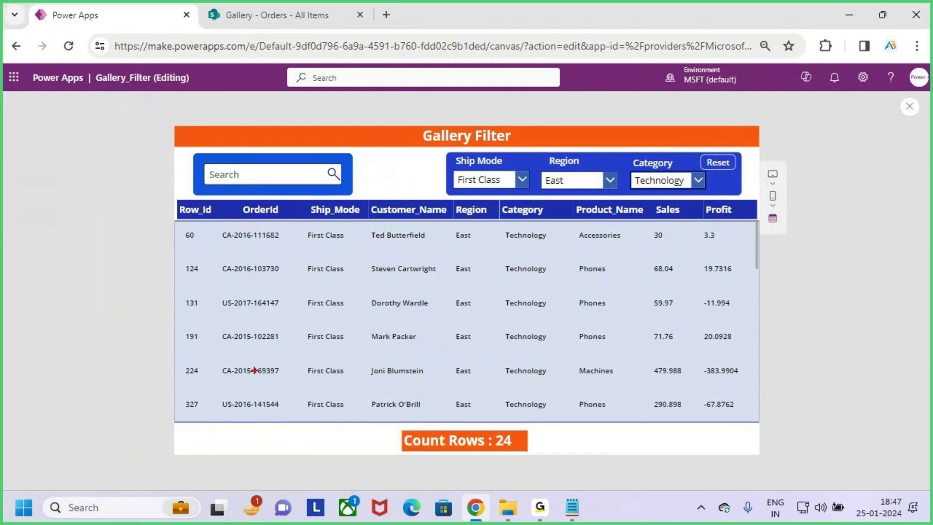
mouse_move(217, 356)
mouse_down()
mouse_move(287, 384)
mouse_move(222, 371)
mouse_up()
key(ctrl+c)
key(Escape)
click(268, 177)
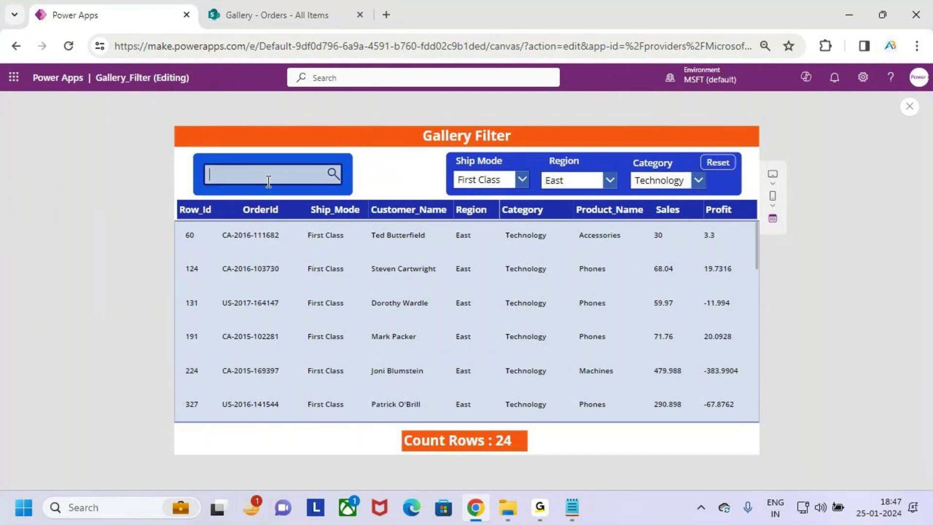
key(ctrl+v)
key(ctrl+a)
text(CA-2015-)
key(BackSpace)
key(BackSpace)
key(BackSpace)
key(BackSpace)
key(BackSpace)
key(BackSpace)
key(BackSpace)
key(BackSpace)
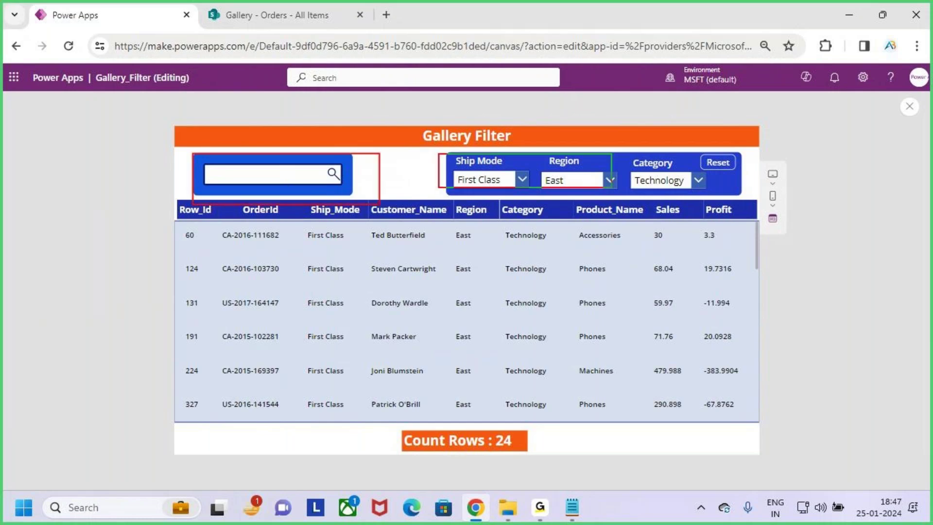
Step: Leave the preview and review the Gallery_Data Items formula again, boxing the search condition and the three dropdown conditions separately
click(909, 106)
click(581, 333)
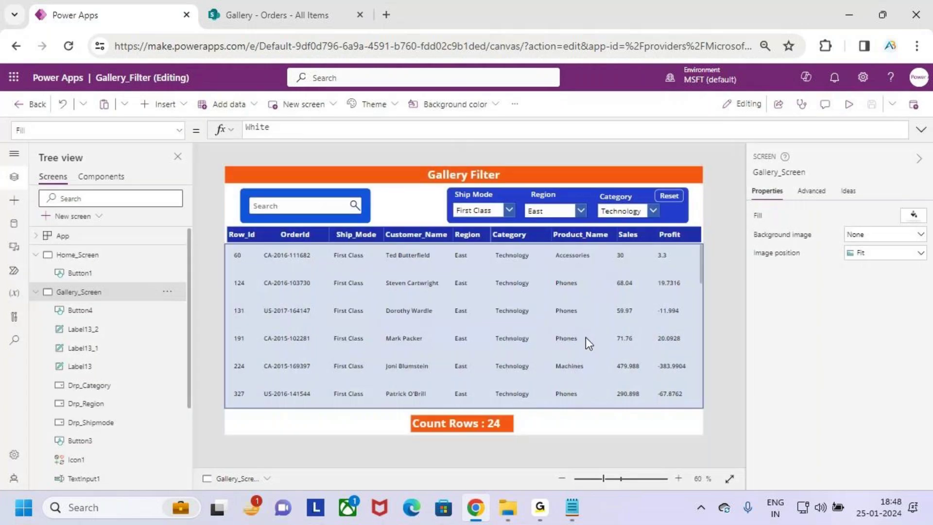
click(589, 324)
click(920, 129)
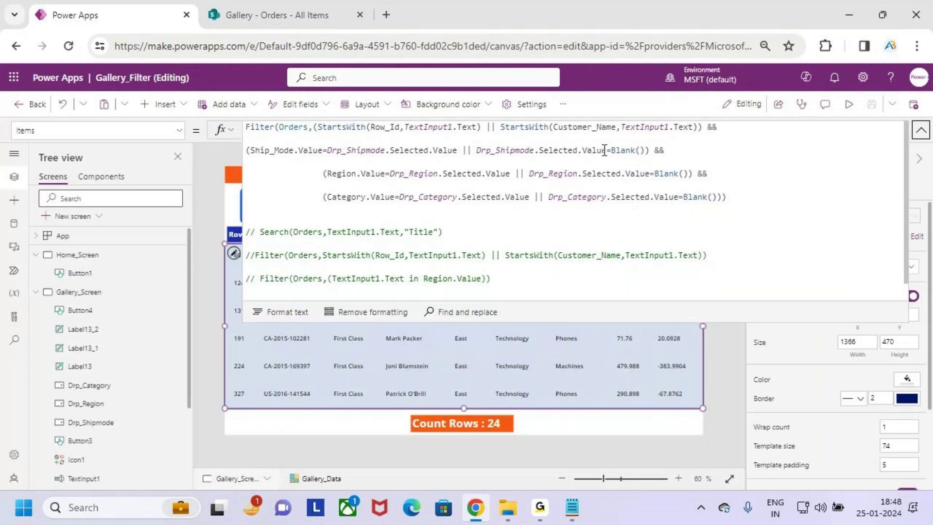
mouse_move(279, 115)
mouse_down()
mouse_move(590, 119)
mouse_move(712, 137)
mouse_up()
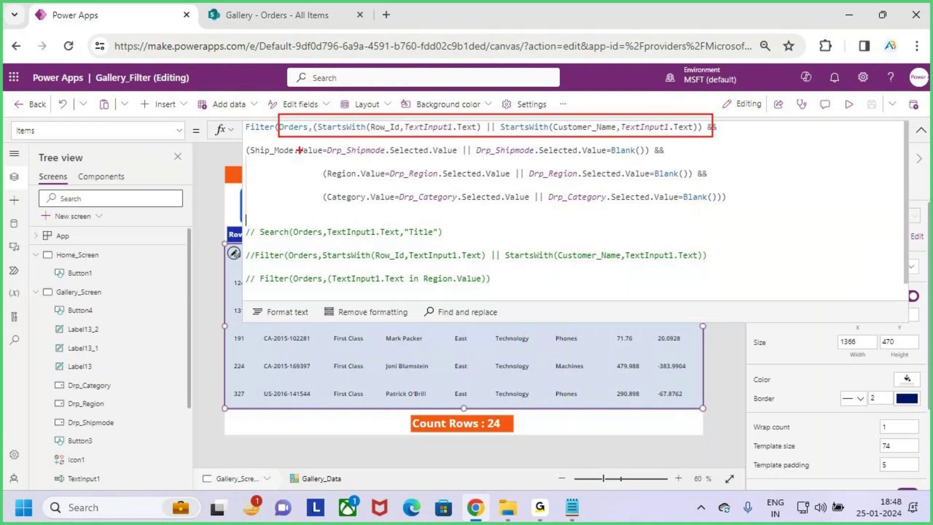
mouse_move(247, 142)
mouse_down()
mouse_move(673, 212)
mouse_move(739, 213)
mouse_up()
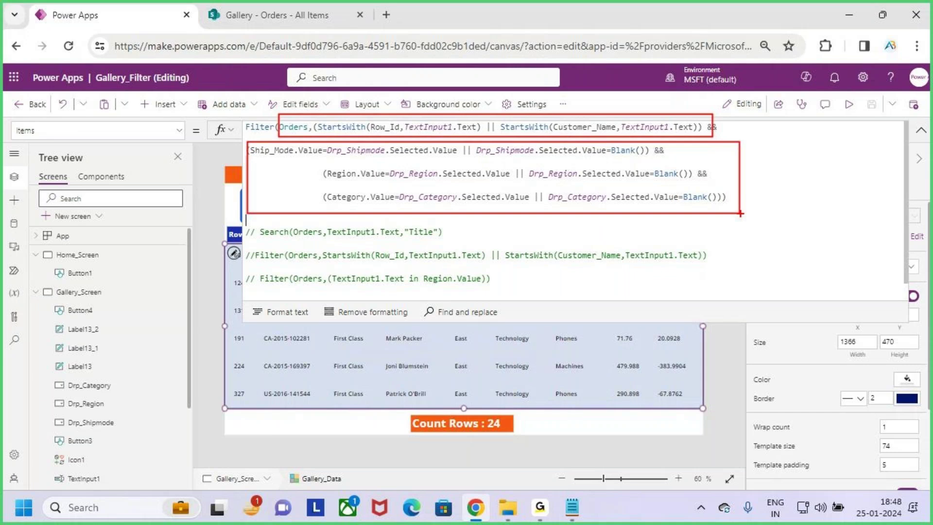
key(Escape)
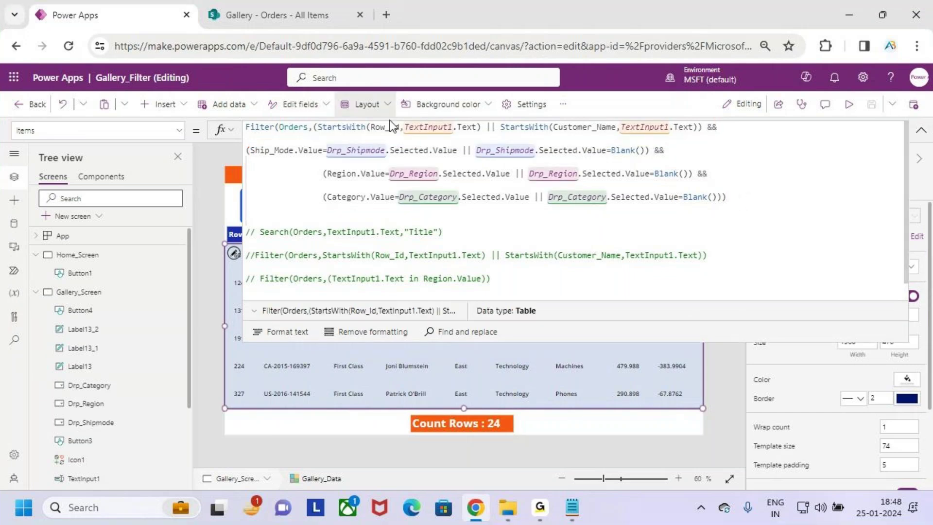
drag(340, 139, 432, 198)
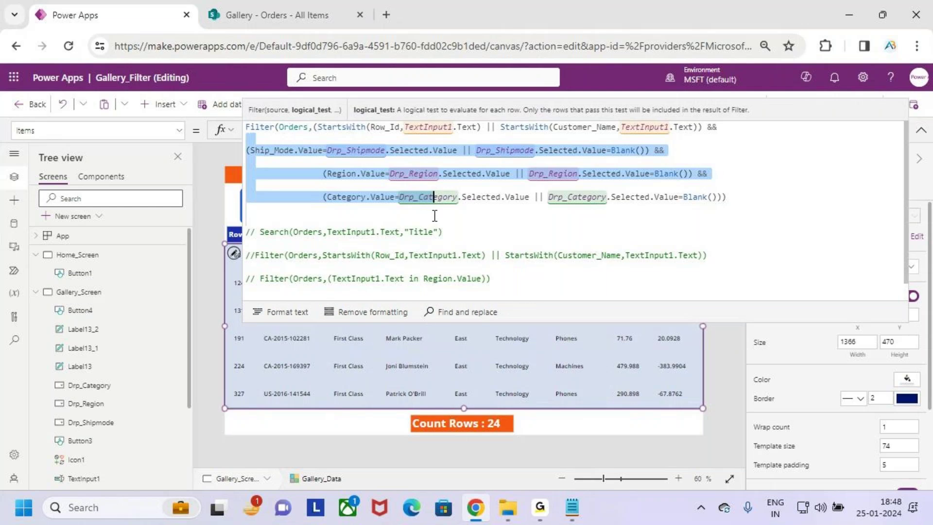
click(434, 216)
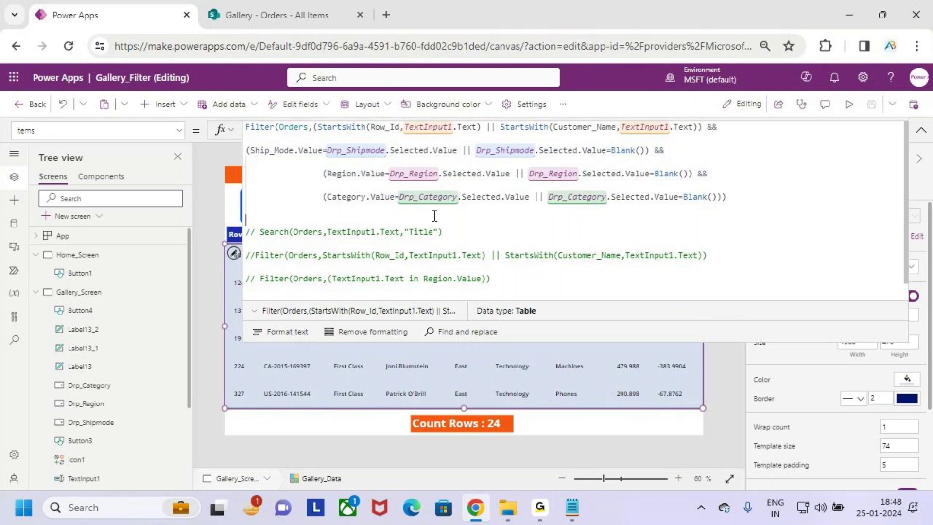
click(920, 130)
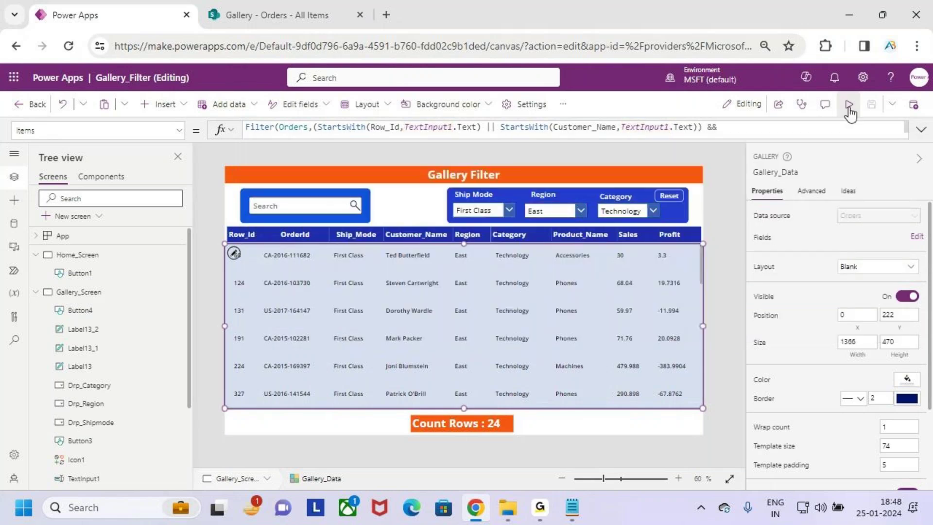
Step: Preview the app, reset its filters, and mark the Ship Mode, Region and Category dropdowns with arrows before clearing the marks
click(849, 106)
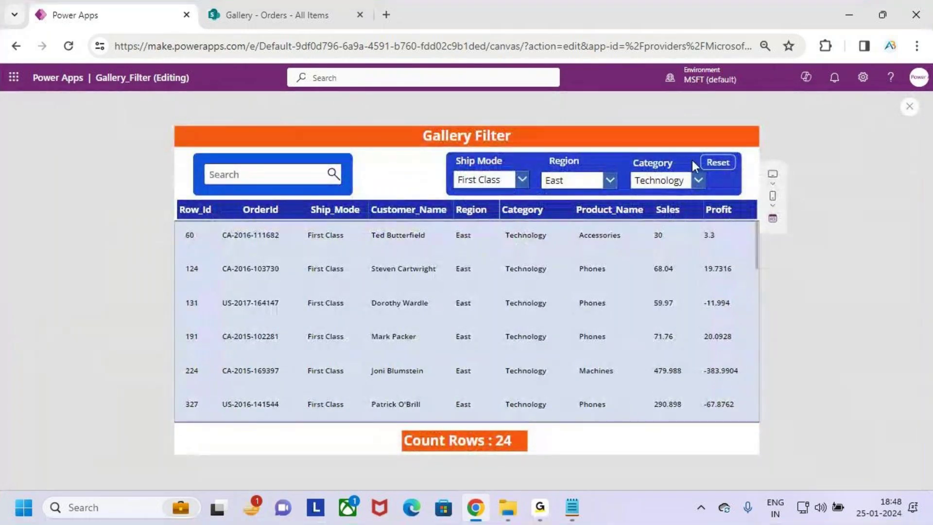
click(714, 162)
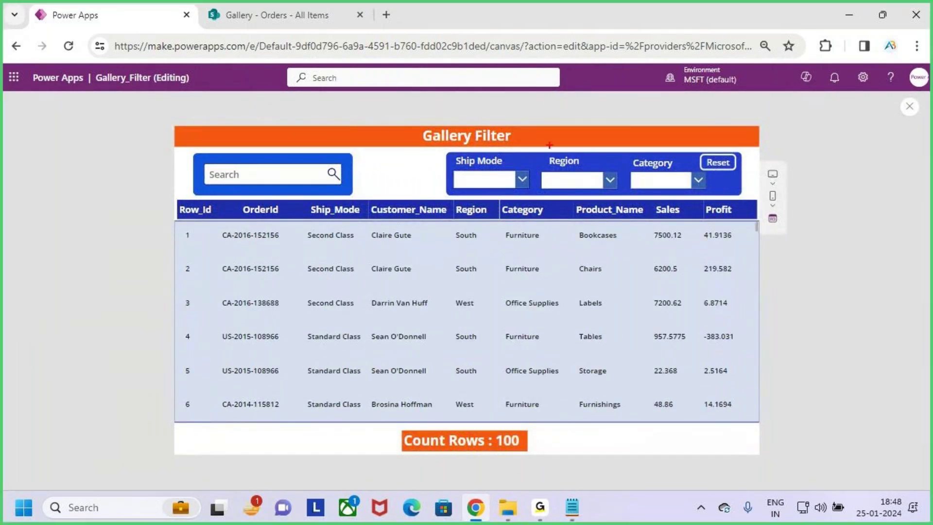
mouse_move(495, 170)
mouse_down()
mouse_move(508, 179)
mouse_move(530, 139)
mouse_up()
drag(581, 171, 604, 141)
mouse_move(648, 168)
mouse_down()
mouse_move(661, 182)
mouse_move(699, 124)
mouse_up()
key(Escape)
Step: Circle the Sales heading, draw a downward arrow along its column, mark the filter dropdowns, and clear the drawings
key(ctrl+2)
drag(643, 404, 644, 223)
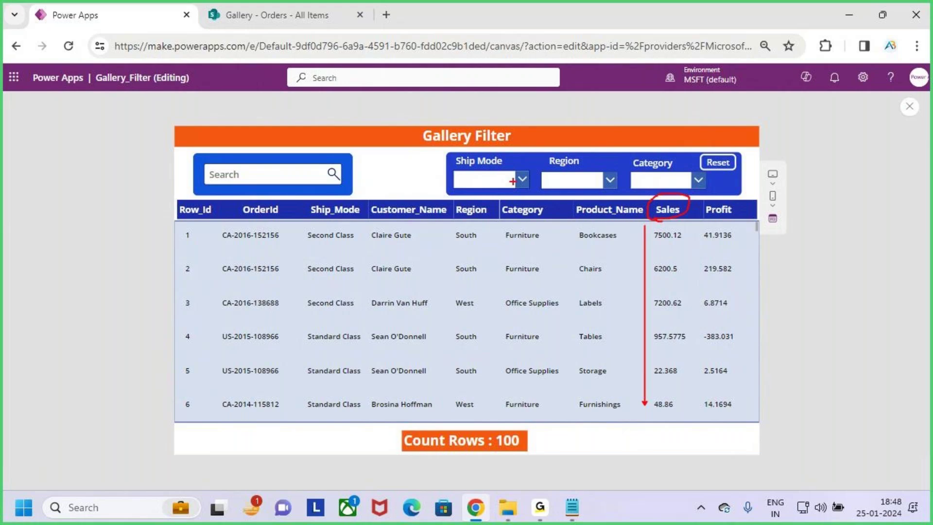
drag(569, 179, 598, 153)
drag(669, 185, 702, 142)
key(Escape)
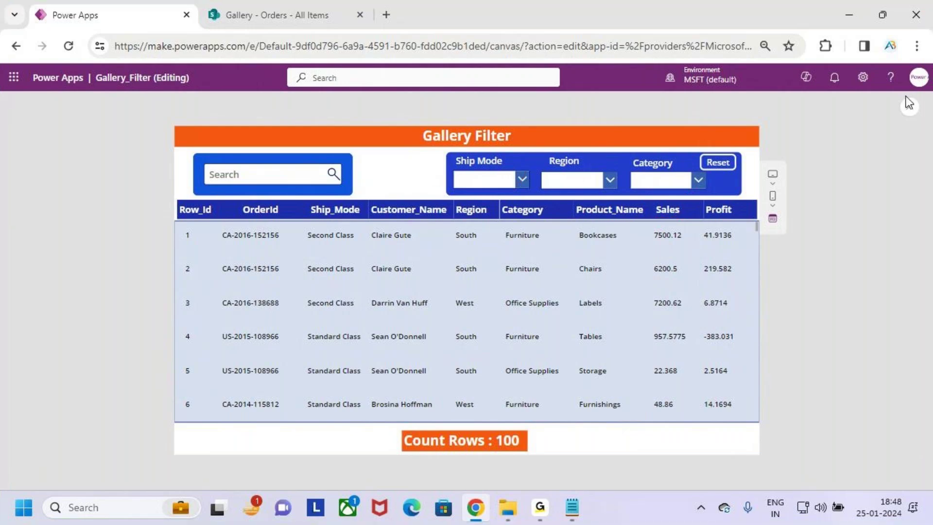
Step: Leave the preview and start a Sort( call on its own line above the Filter expression in the Gallery_Data Items formula
click(909, 106)
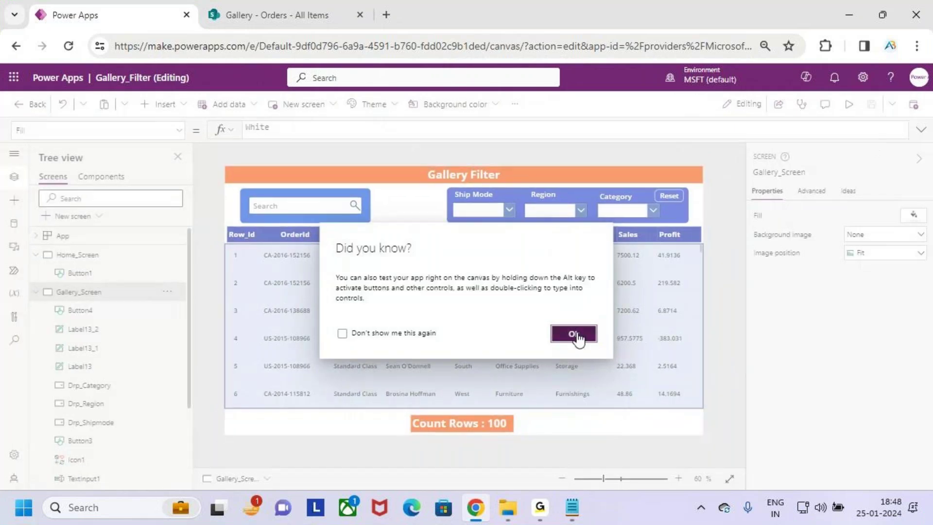
click(574, 333)
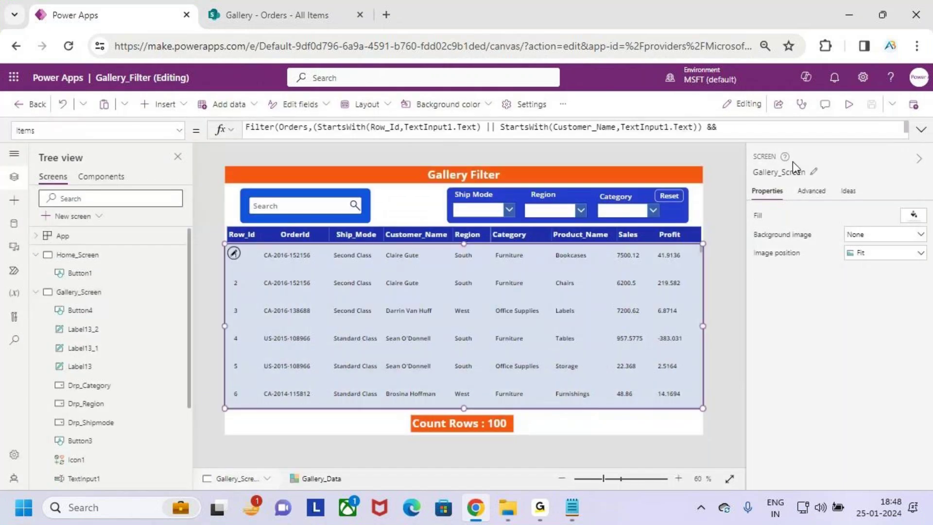
click(920, 130)
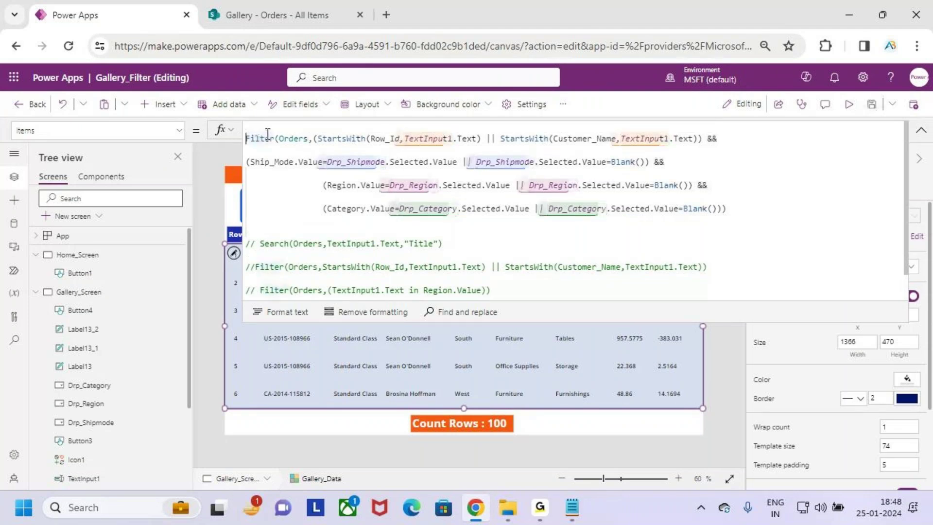
click(260, 128)
text(Ser)
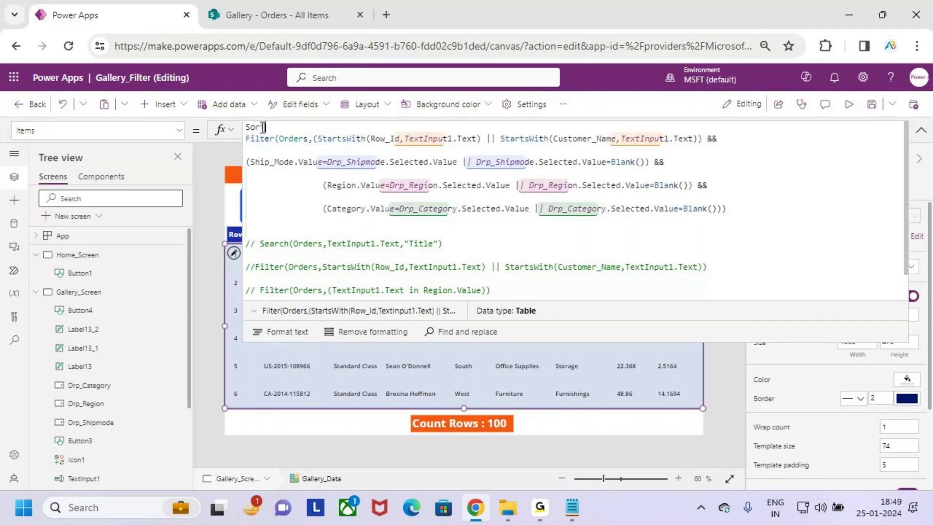
text(t()
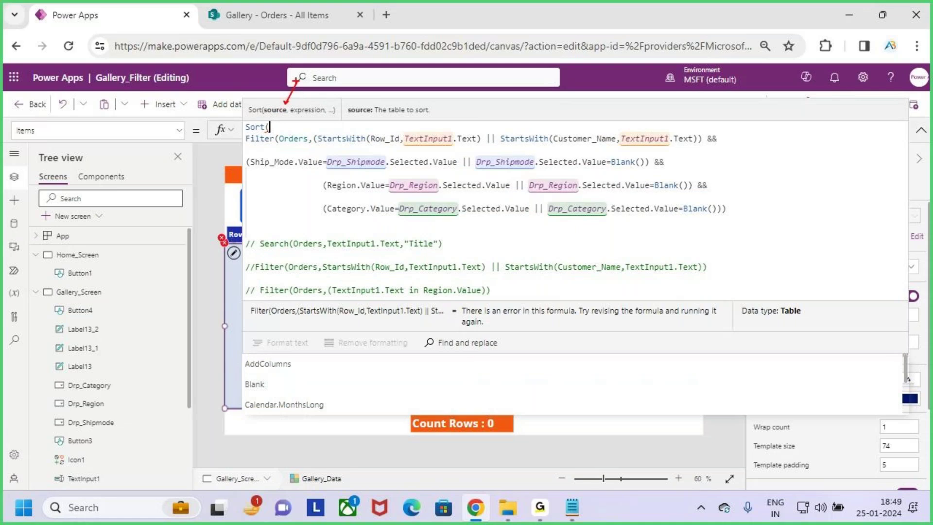
Step: Box the whole Filter expression in red as the source argument of Sort, and clear the marks
key(ctrl+2)
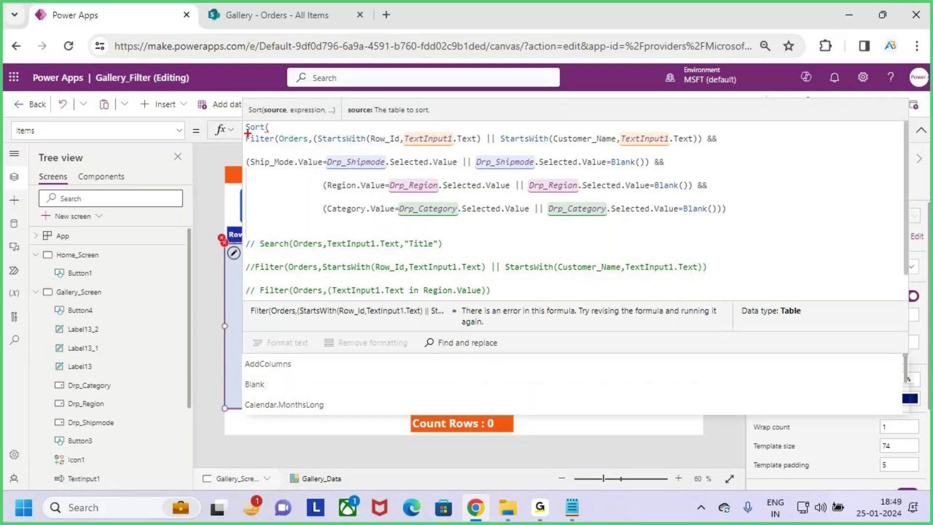
drag(245, 133, 742, 225)
drag(711, 180, 733, 196)
key(Escape)
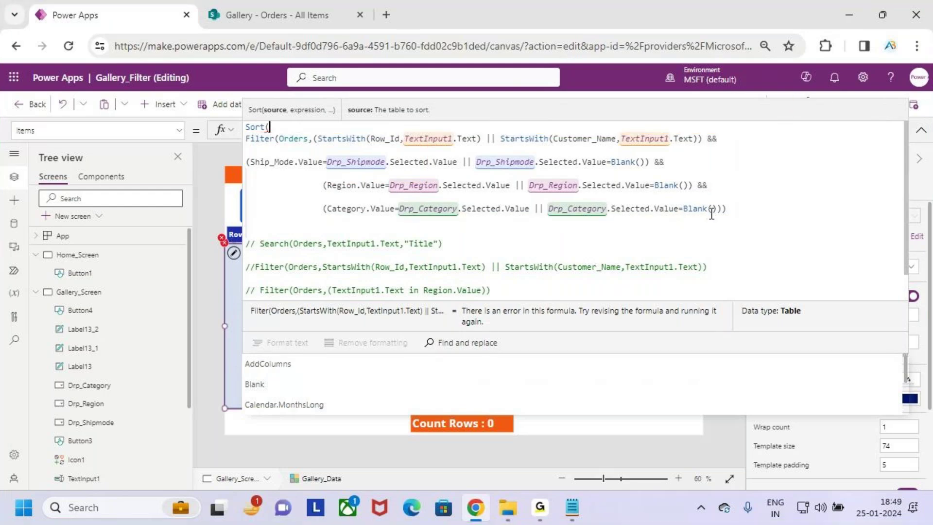
Step: Complete the Sort call around the Filter expression by adding Sales as the sort column and SortOrder.Descending as the order
click(734, 214)
key(BackSpace)
key(BackSpace)
text(),)
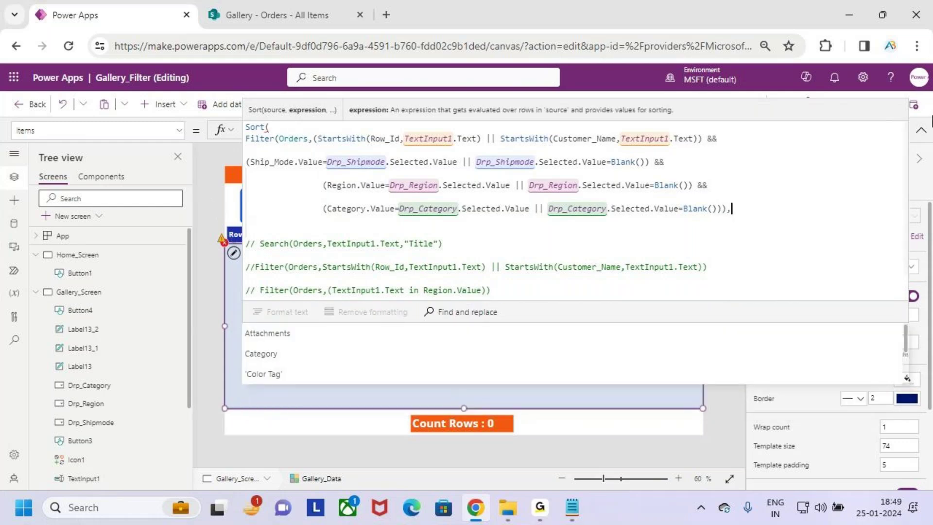
text(sales)
key(Tab)
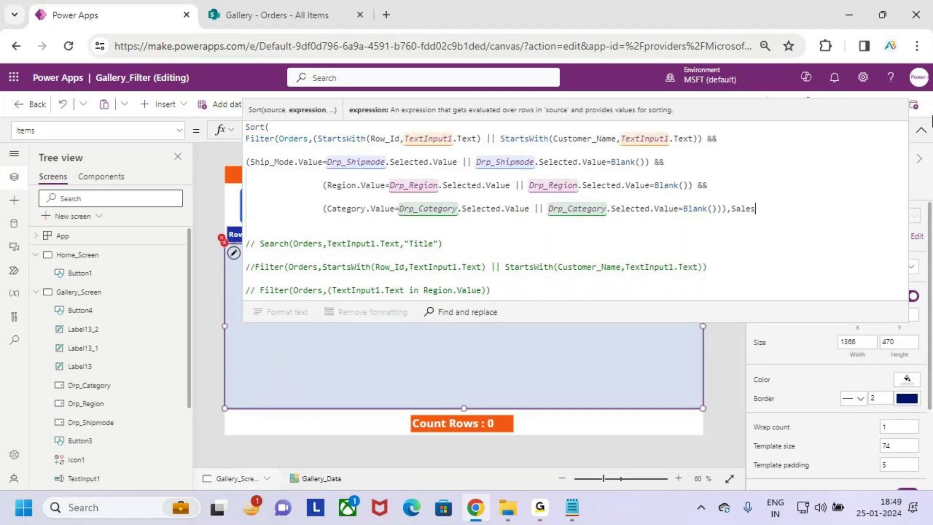
text(,desc)
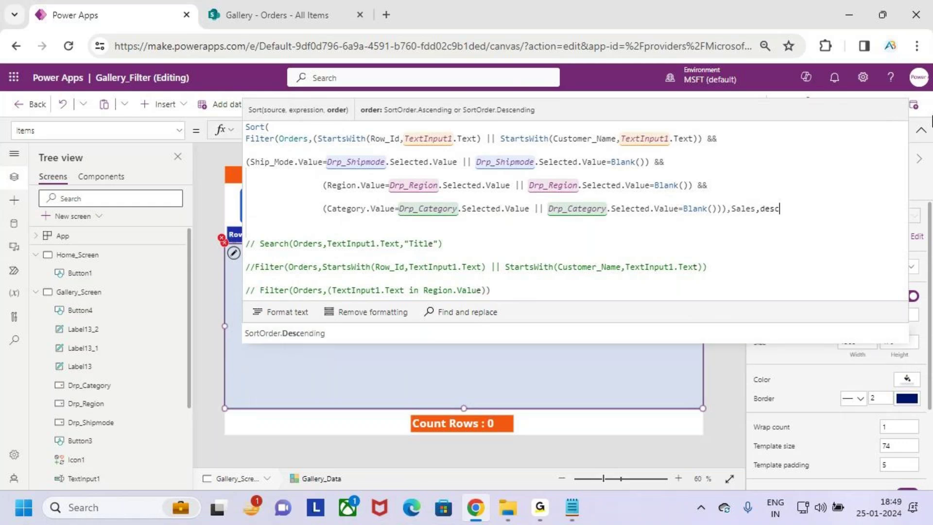
key(Tab)
text())
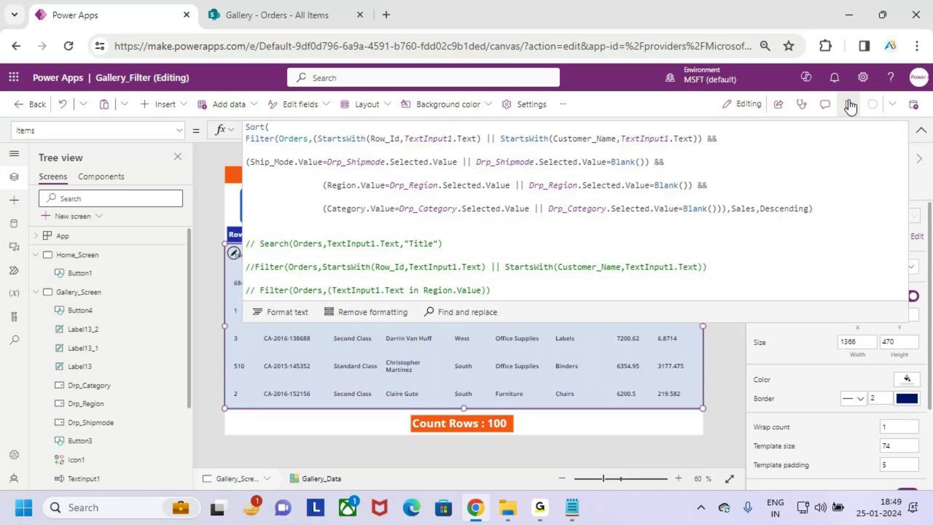
Step: Preview the app, clear the arrows drawn beside the Sales column, and filter the gallery to the Central region
click(849, 104)
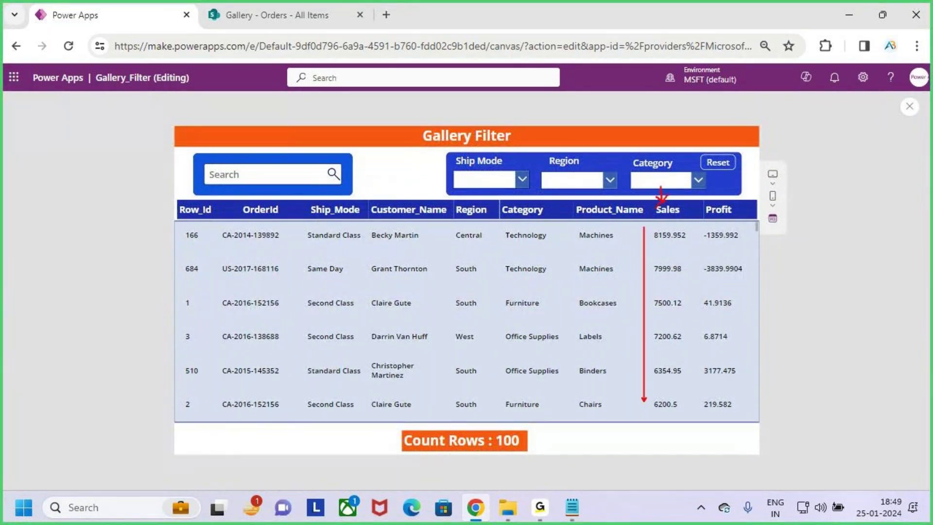
key(Escape)
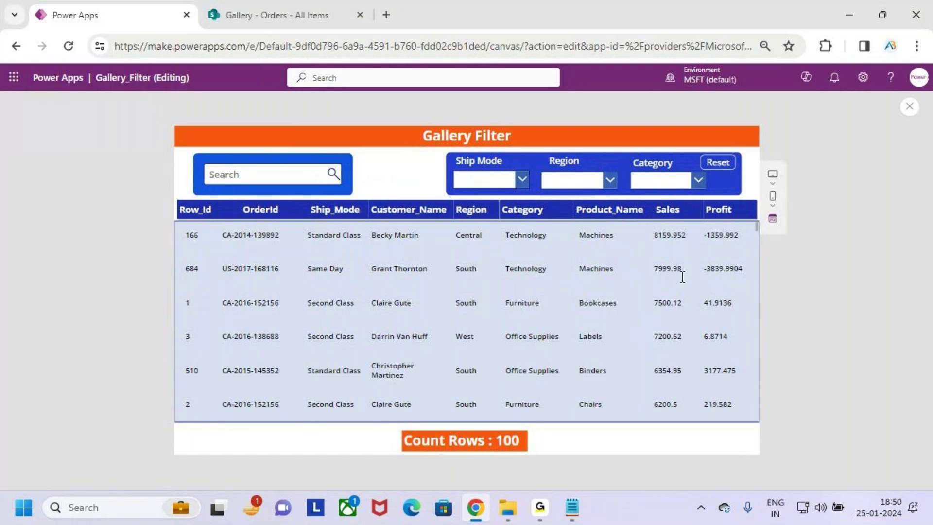
click(526, 178)
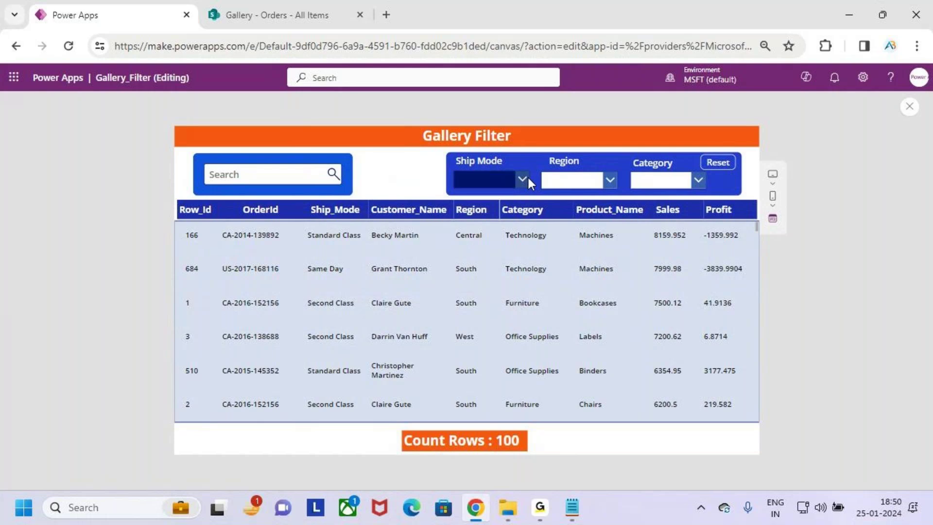
click(602, 192)
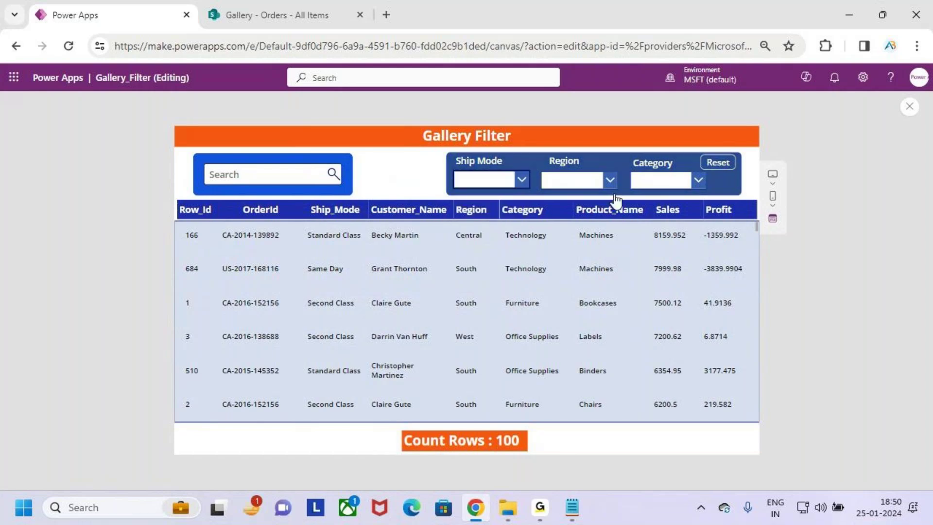
click(610, 180)
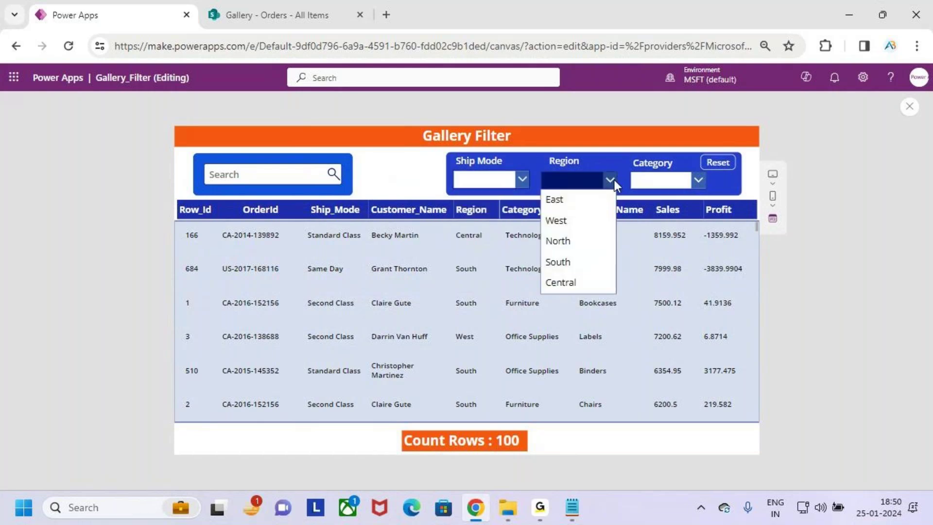
click(589, 286)
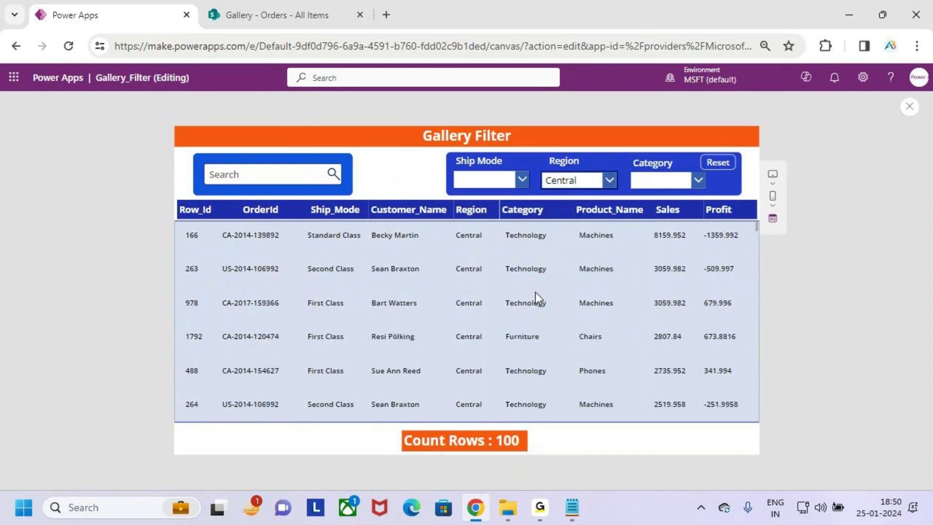
Step: Box the Region column, underline the Sales values row by row, and clear the drawings
drag(447, 224, 494, 421)
drag(655, 247, 689, 245)
drag(660, 275, 675, 275)
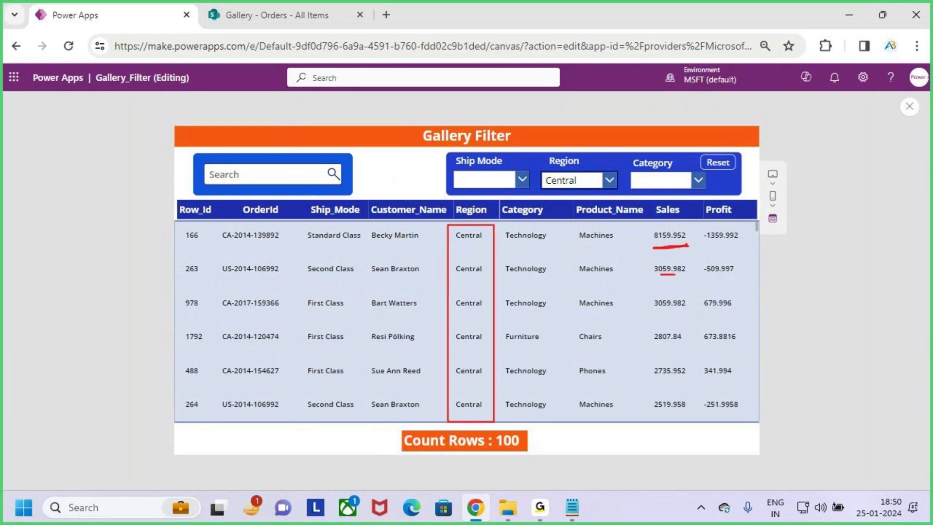
drag(654, 314, 666, 314)
drag(658, 354, 690, 346)
drag(648, 382, 686, 382)
key(Escape)
Step: Filter the Category to Technology, then box the Region and Category columns and underline the first three Sales values before clearing the marks
click(680, 180)
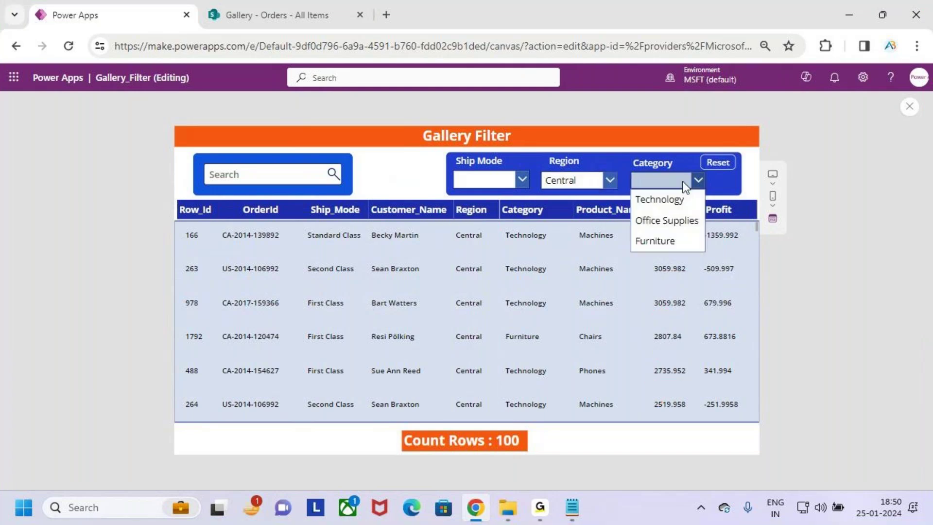
click(665, 202)
key(ctrl+2)
mouse_move(442, 221)
mouse_down()
mouse_move(478, 301)
mouse_move(490, 400)
mouse_up()
drag(491, 221, 555, 380)
drag(651, 244, 682, 247)
drag(655, 286, 697, 290)
mouse_move(642, 324)
mouse_down()
mouse_move(700, 316)
mouse_move(691, 320)
mouse_up()
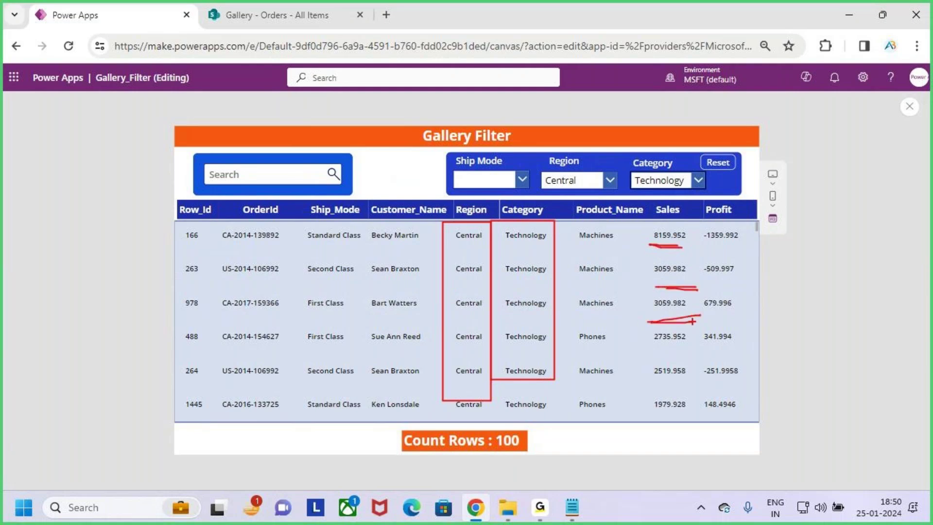
key(Escape)
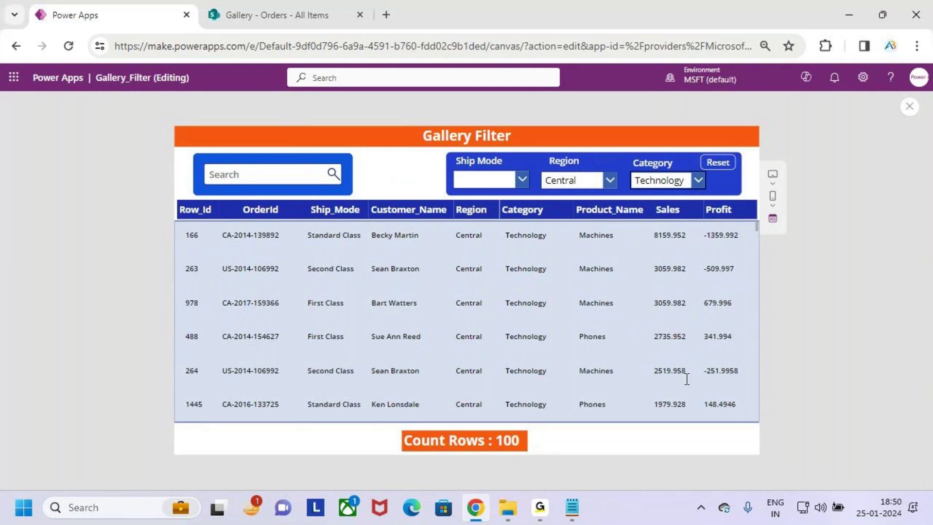
Step: Draw a vertical arrow along the Sales column to show the sort direction, and clear it
key(ctrl+2)
drag(641, 406, 641, 244)
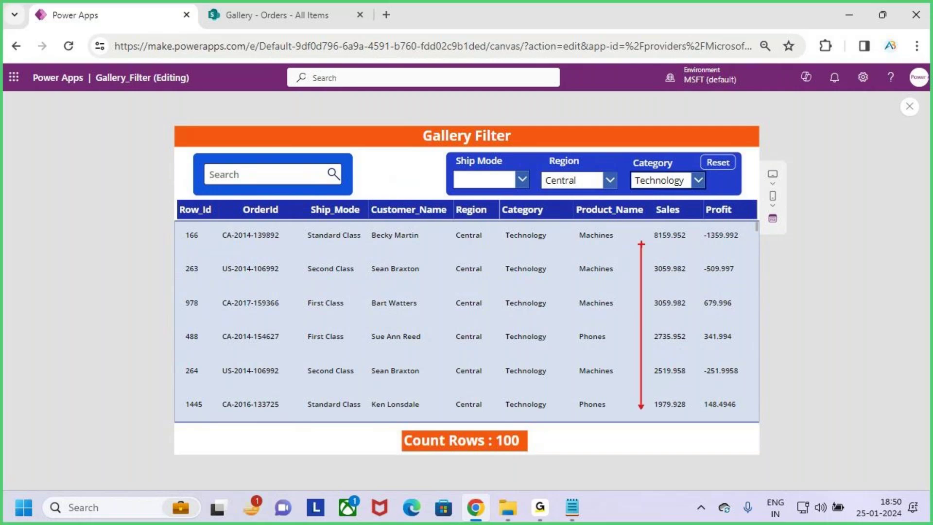
key(Escape)
Step: Filter Ship Mode to First Class, mark the Ship_Mode, Region, Category and Sales values in red, and clear the marks
click(518, 175)
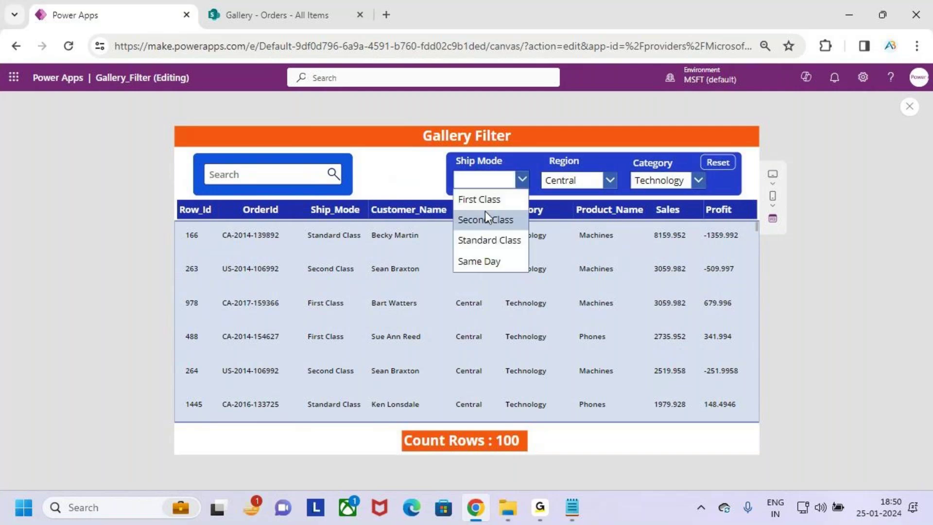
click(491, 200)
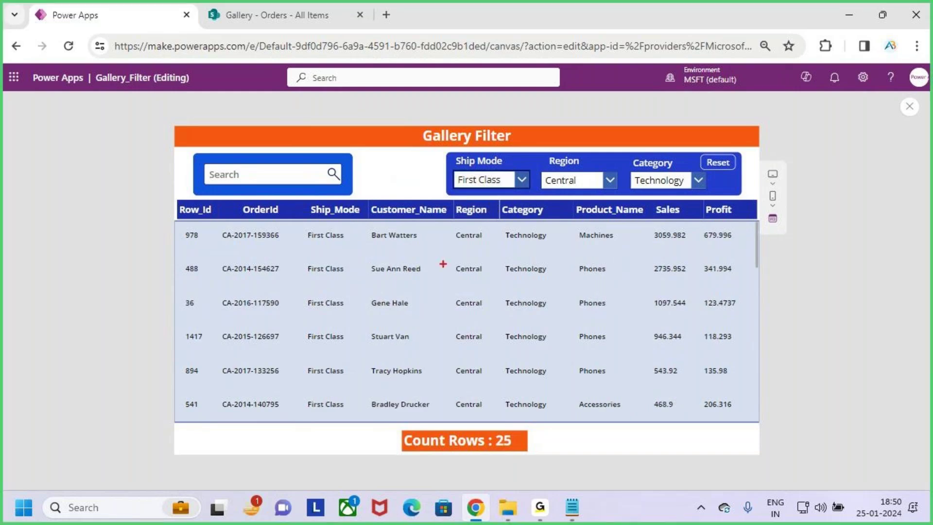
drag(447, 224, 494, 416)
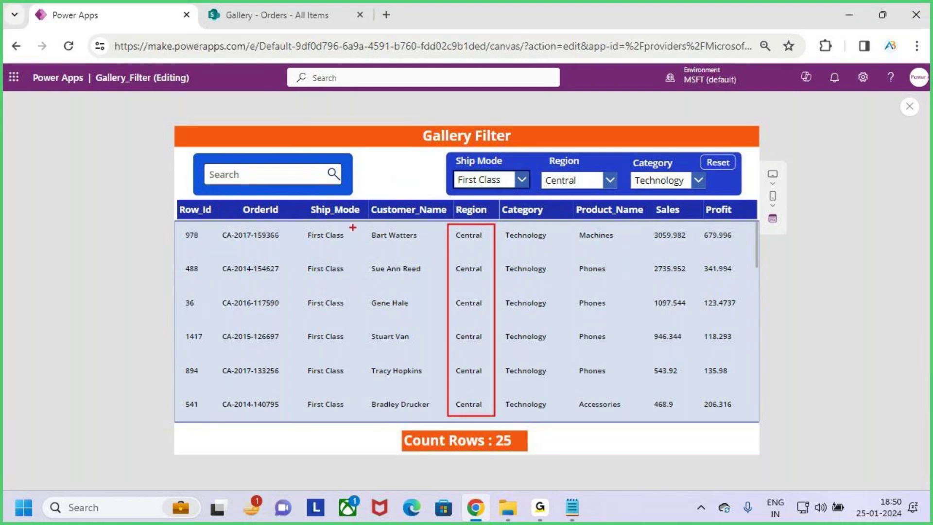
drag(301, 222, 354, 416)
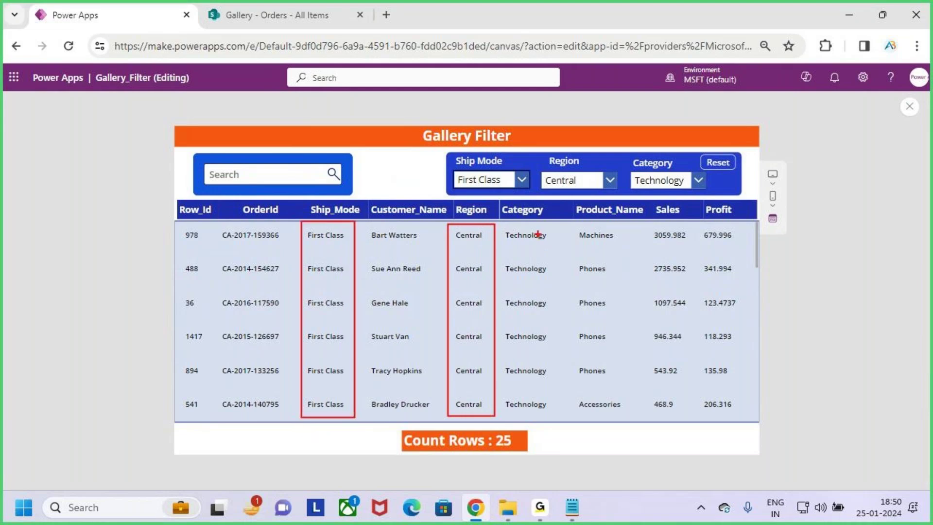
drag(502, 221, 554, 419)
mouse_move(654, 245)
mouse_down()
mouse_move(683, 249)
mouse_move(656, 245)
mouse_move(667, 276)
mouse_move(679, 278)
mouse_move(647, 280)
mouse_move(656, 316)
mouse_move(673, 319)
mouse_up()
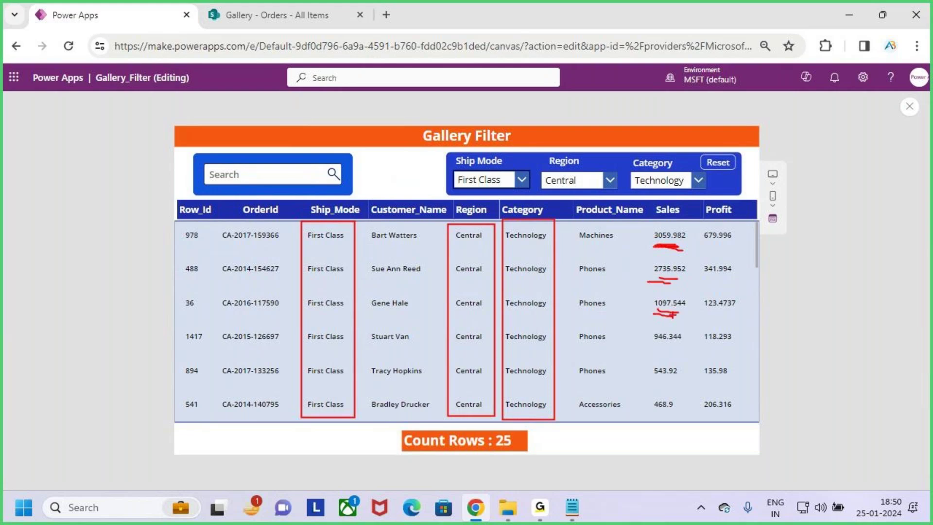
key(Escape)
Step: Search the filtered gallery for 4, mark the Row_Id, Ship_Mode, Region, Category and Sales values, and clear the drawings
click(280, 179)
text(40)
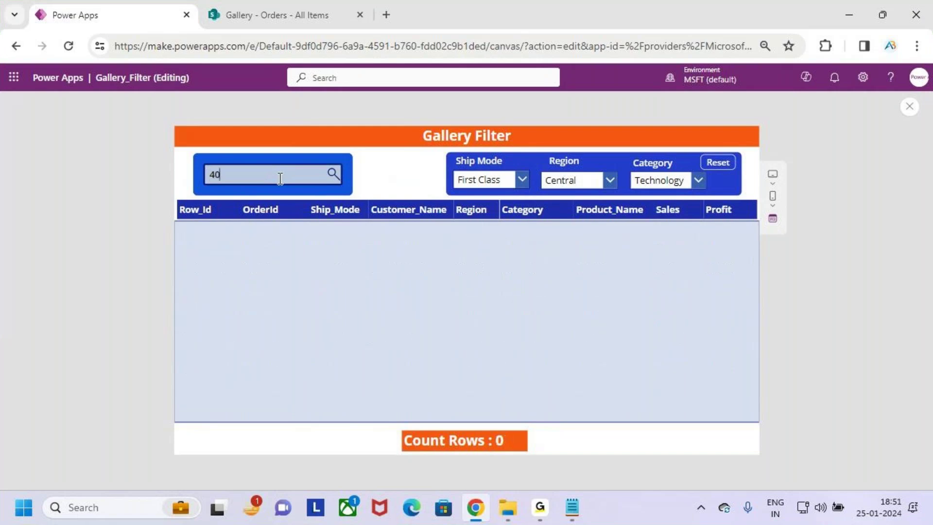
key(BackSpace)
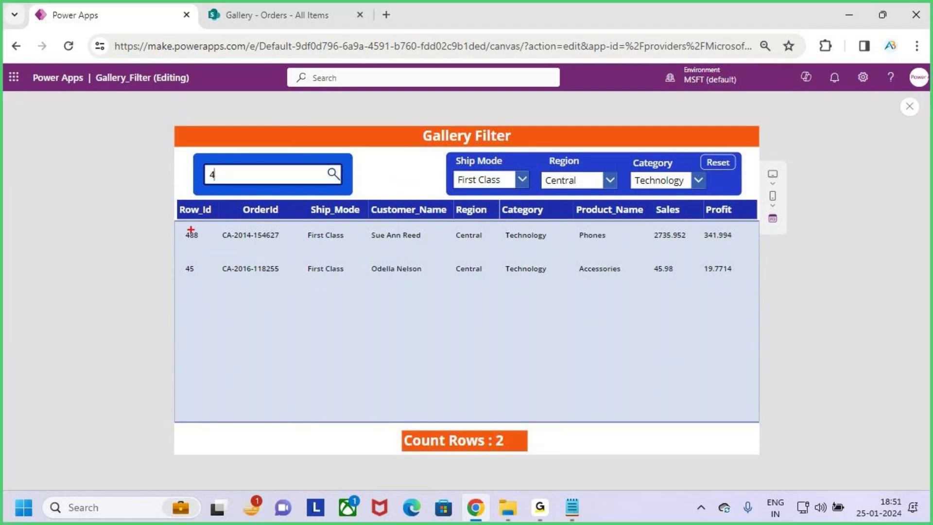
mouse_move(180, 225)
mouse_down()
mouse_move(204, 265)
mouse_move(196, 284)
mouse_up()
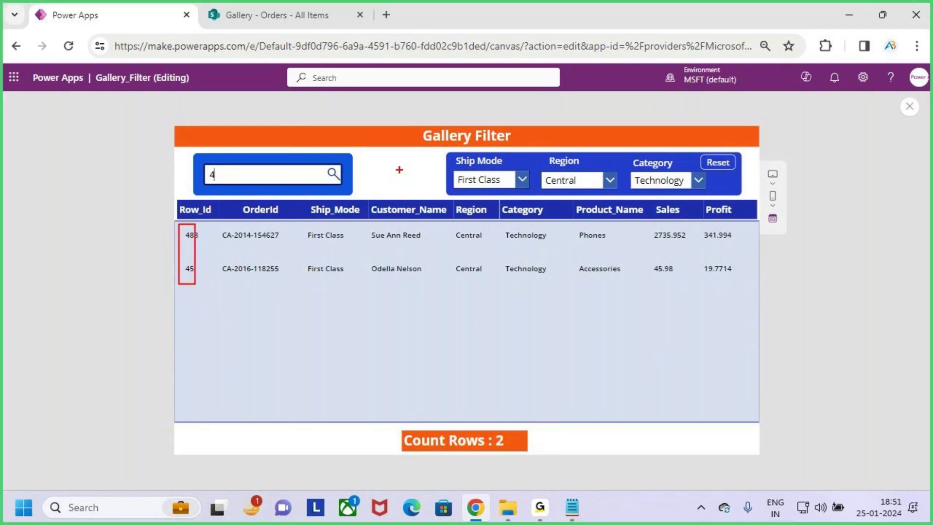
drag(301, 224, 351, 296)
drag(445, 219, 499, 313)
drag(496, 224, 538, 298)
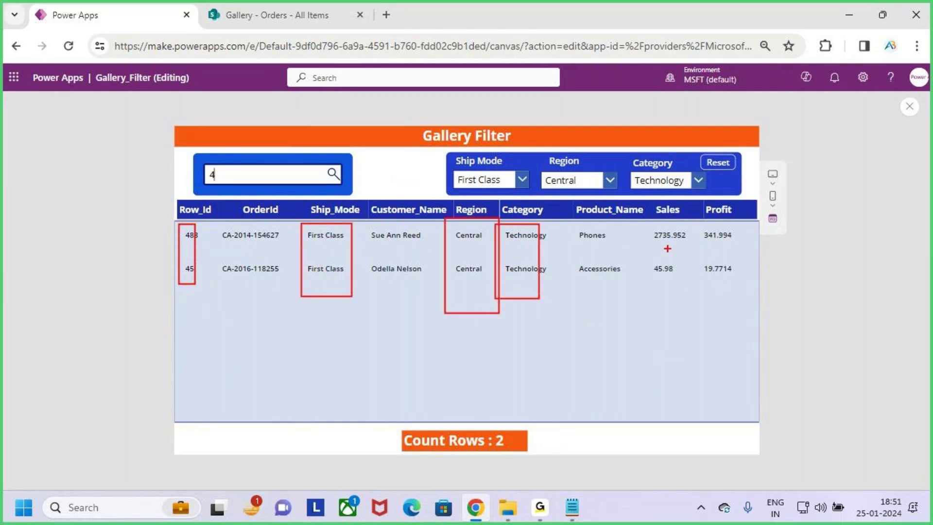
drag(645, 271, 642, 228)
key(Escape)
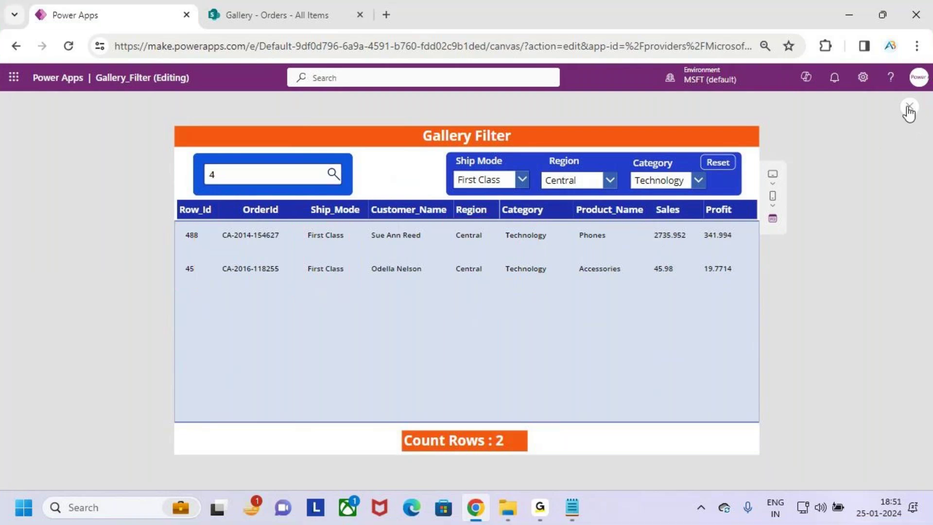
Step: Leave the preview, expand the Gallery_Data Items formula, mark Sort, its Filter source, Sales and the sort order, and clear the marks
click(909, 107)
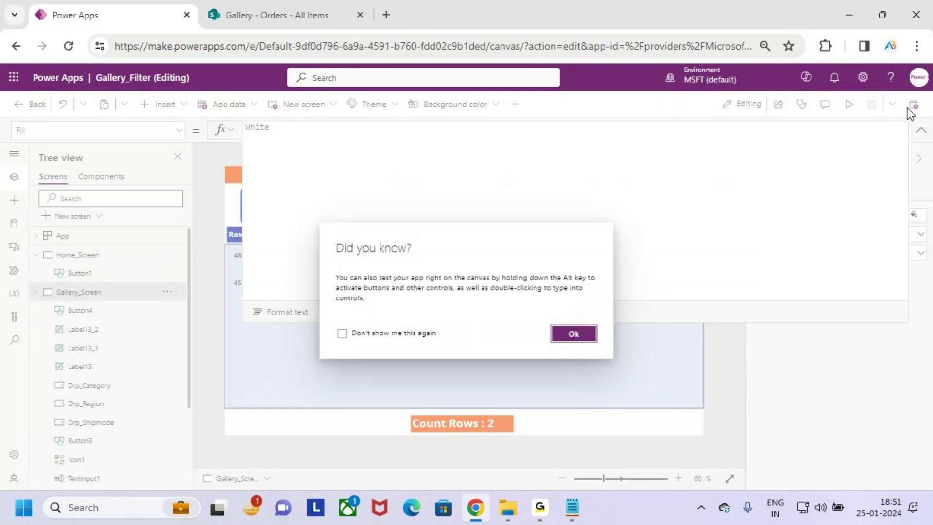
click(580, 338)
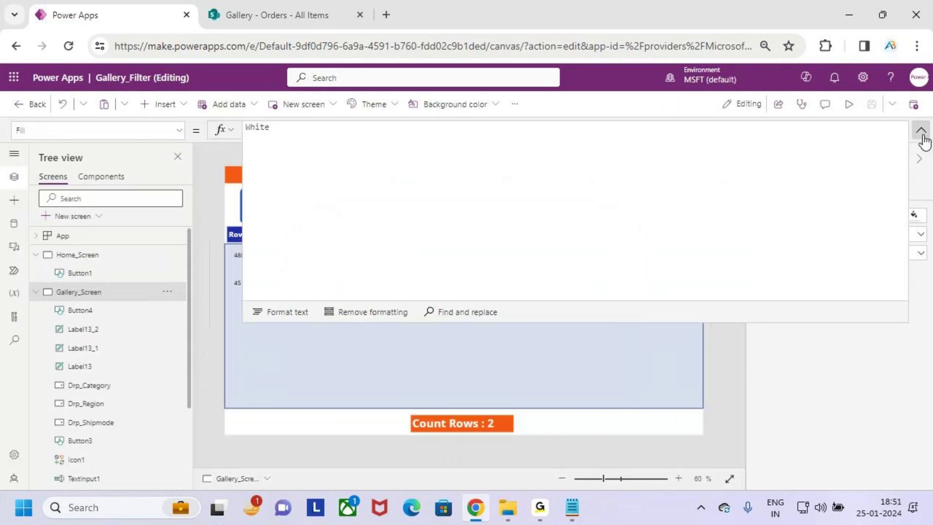
click(920, 130)
click(685, 245)
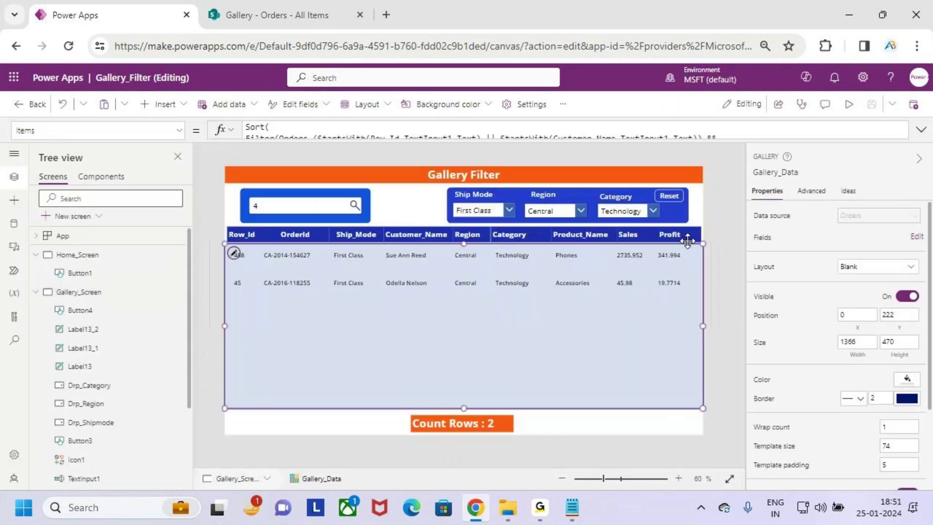
click(921, 131)
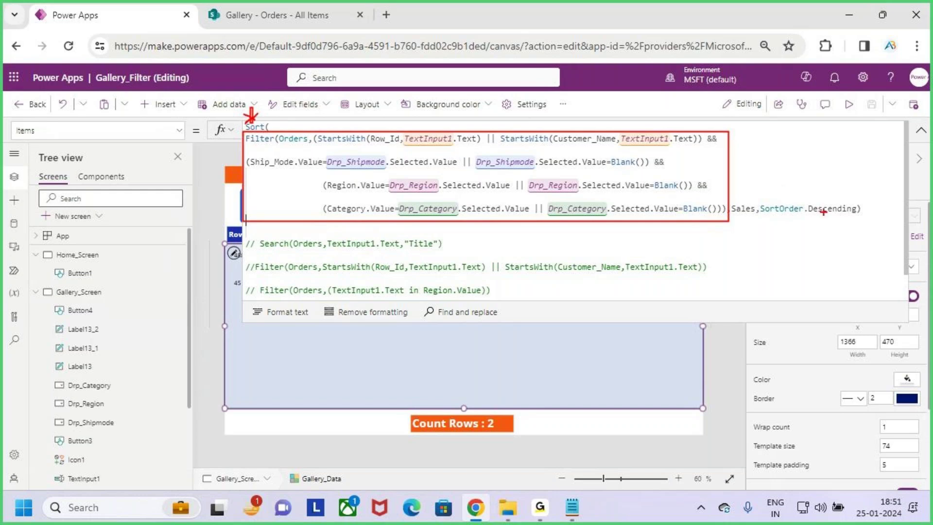
drag(739, 218, 754, 217)
drag(802, 217, 815, 218)
key(Escape)
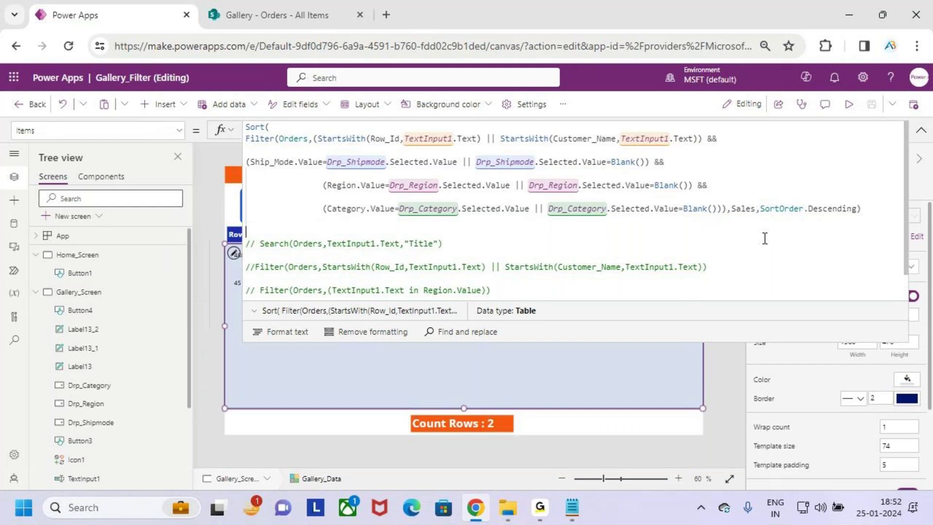
Step: Collapse the gallery formula, preview the app, and reset the search text and the Ship Mode, Region and Category filters
click(919, 131)
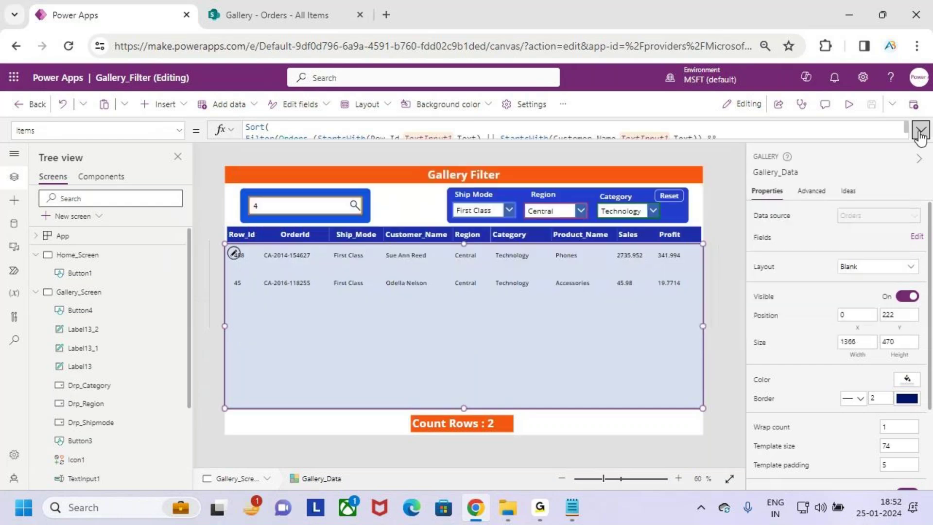
click(848, 104)
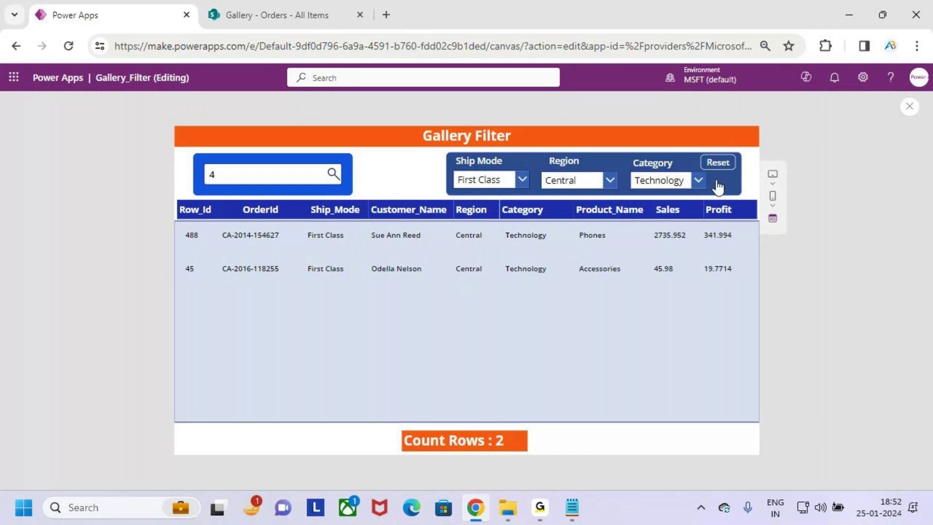
click(717, 164)
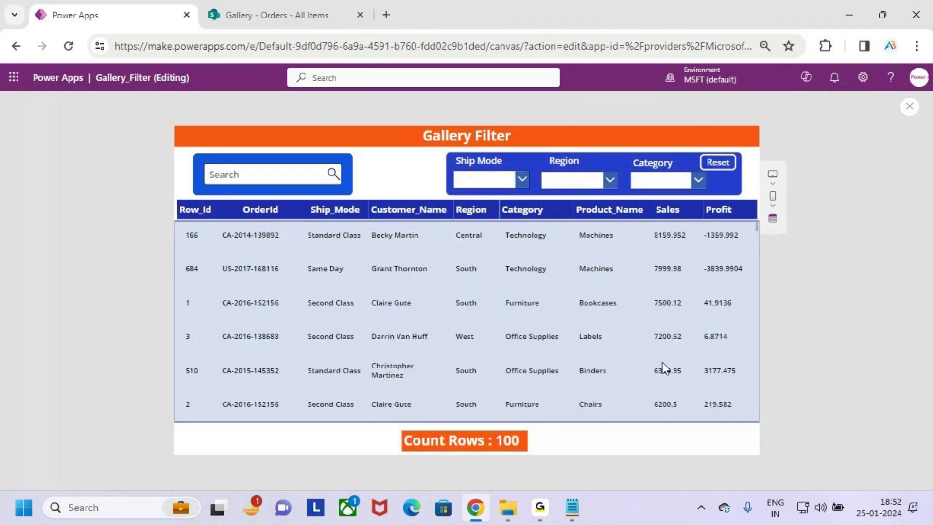
Step: Draw a red downward arrow beside the Sales values, clear it, redraw it along the same column, and clear it again
drag(641, 406, 641, 233)
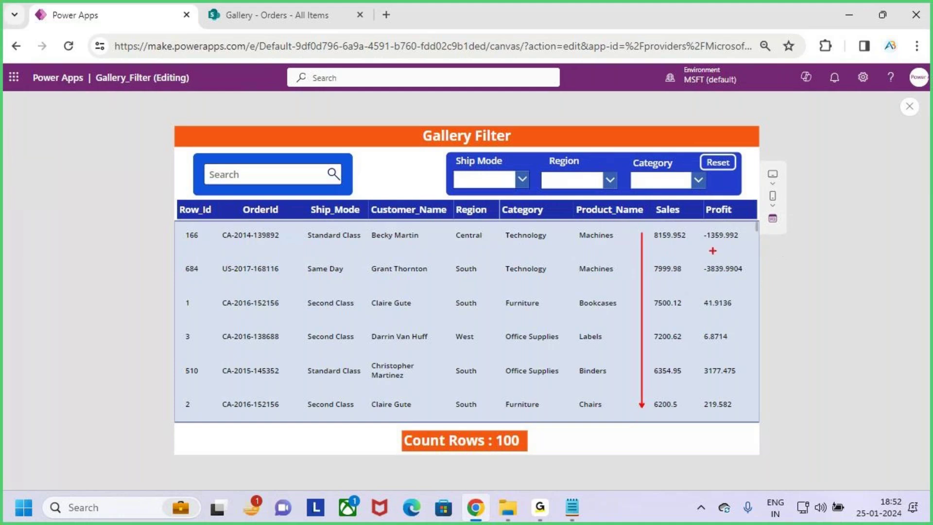
key(Escape)
key(ctrl+2)
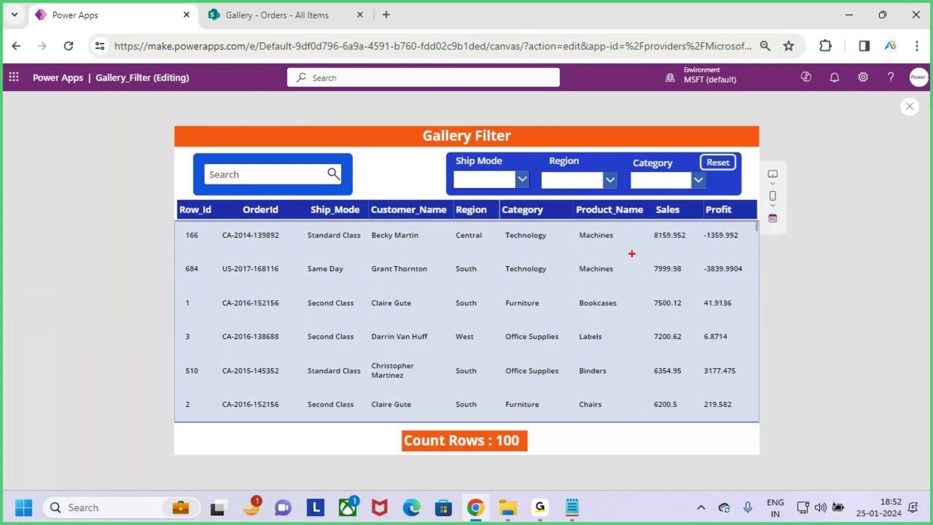
drag(641, 401, 646, 228)
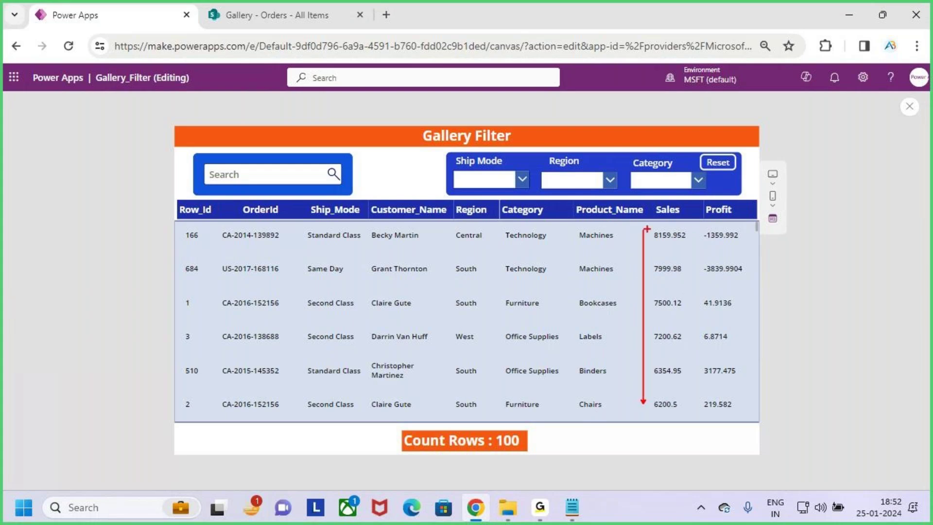
key(Escape)
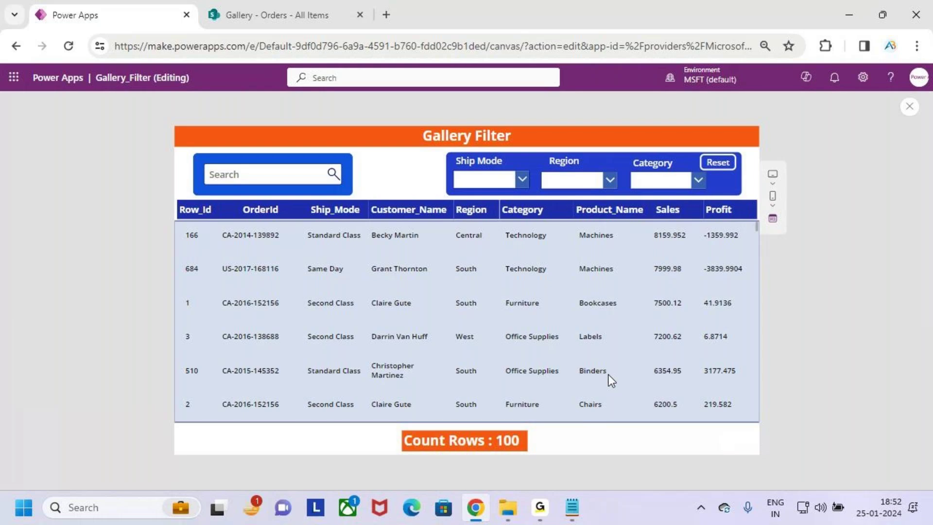
Step: Draw paired up and down sort arrows beside the OrderId, Sales and Profit headers, box each pair in red, and clear the drawings
key(ctrl+2)
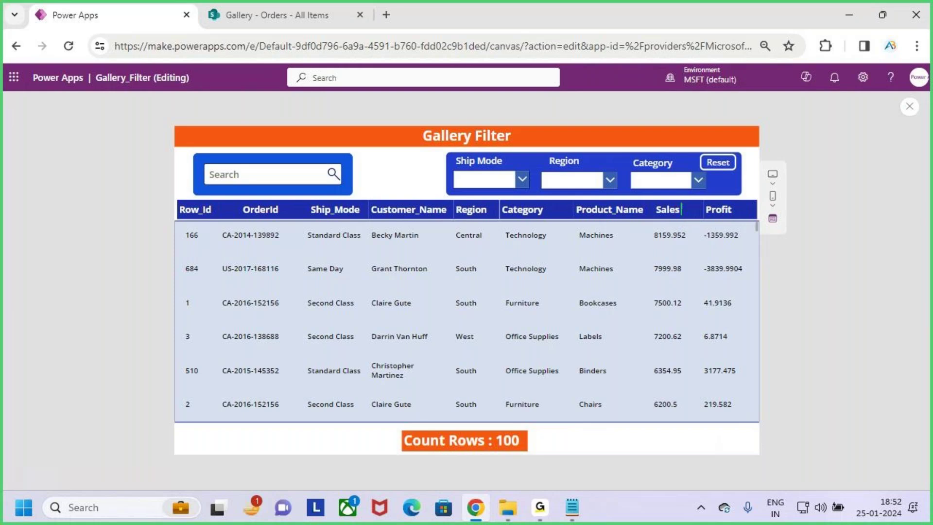
drag(680, 203, 680, 220)
key(g)
mouse_move(692, 201)
mouse_down()
mouse_move(691, 219)
mouse_move(691, 200)
mouse_up()
drag(740, 215, 740, 202)
drag(283, 215, 290, 202)
drag(270, 197, 296, 219)
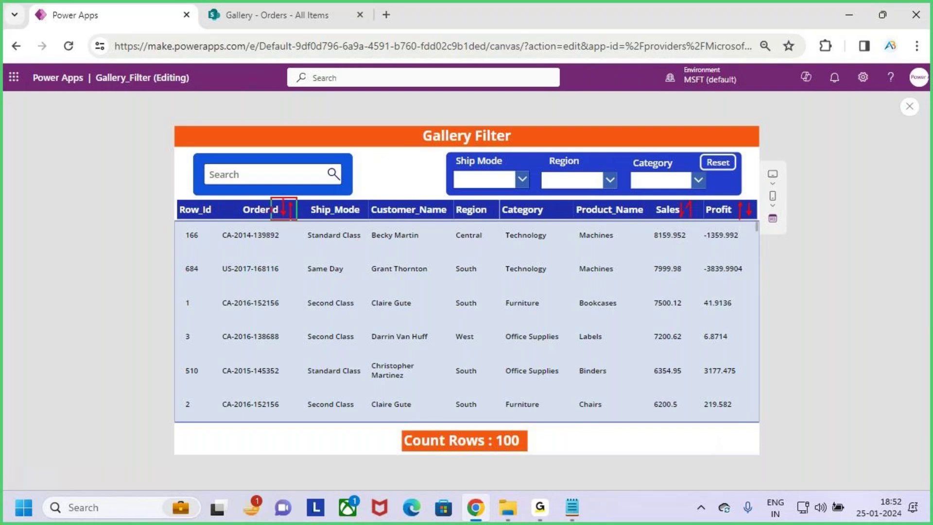
drag(673, 195, 697, 224)
drag(730, 194, 755, 226)
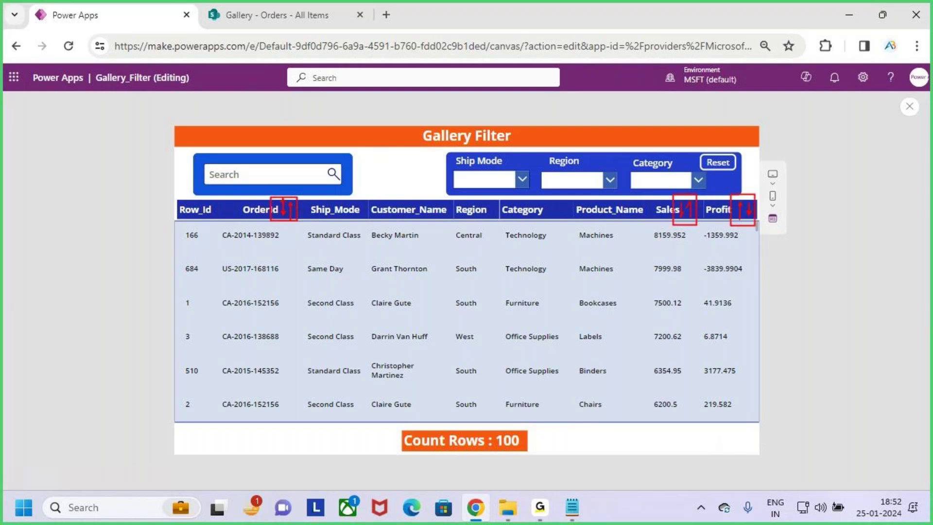
drag(294, 200, 318, 175)
key(Escape)
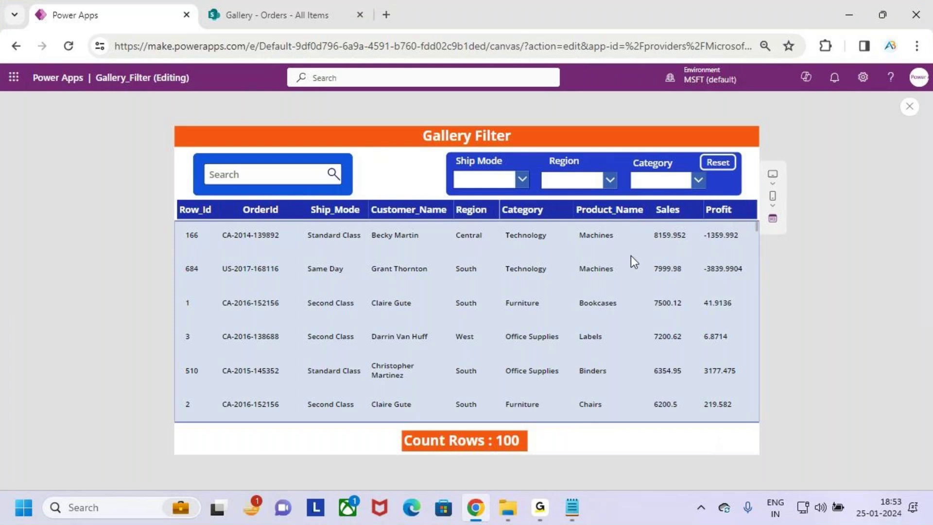
Step: Tick the Ship Mode, Region and Category dropdowns in red, draw up and down arrows beside the OrderId, Category and Sales headers, and clear everything
key(ctrl+2)
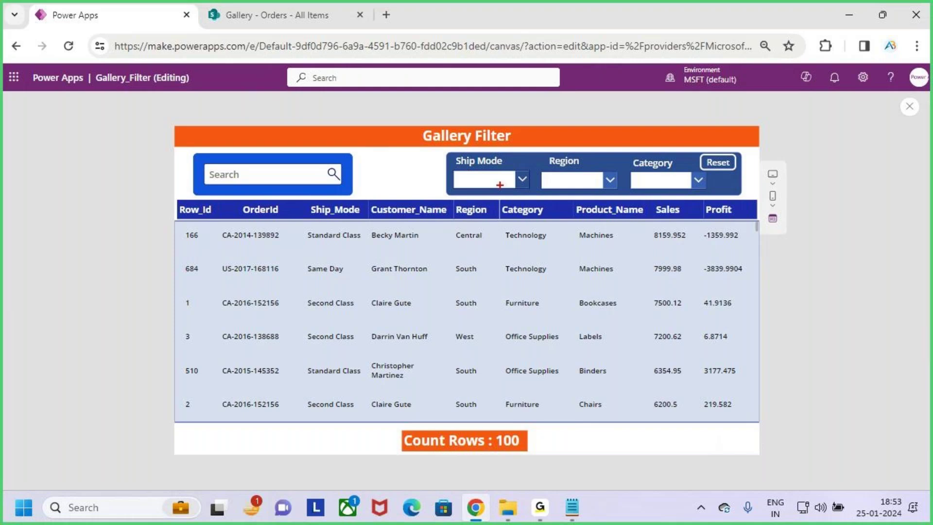
drag(492, 171, 520, 156)
drag(571, 182, 600, 158)
drag(648, 180, 671, 159)
key(g)
mouse_move(285, 217)
mouse_down()
mouse_move(285, 203)
mouse_move(294, 217)
mouse_up()
key(r)
mouse_move(550, 203)
mouse_down()
mouse_move(550, 217)
mouse_move(558, 203)
mouse_up()
mouse_move(686, 220)
mouse_down()
mouse_move(687, 204)
mouse_move(693, 219)
mouse_up()
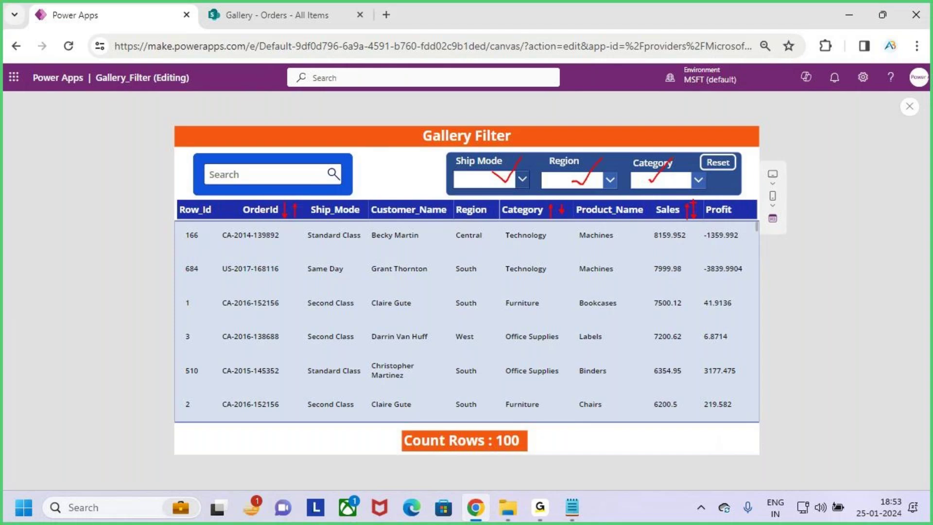
key(Escape)
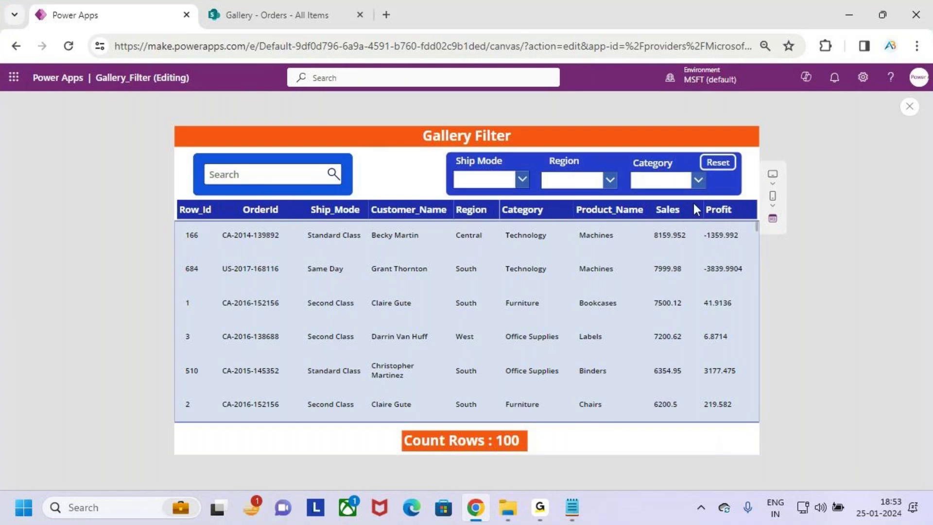
click(540, 510)
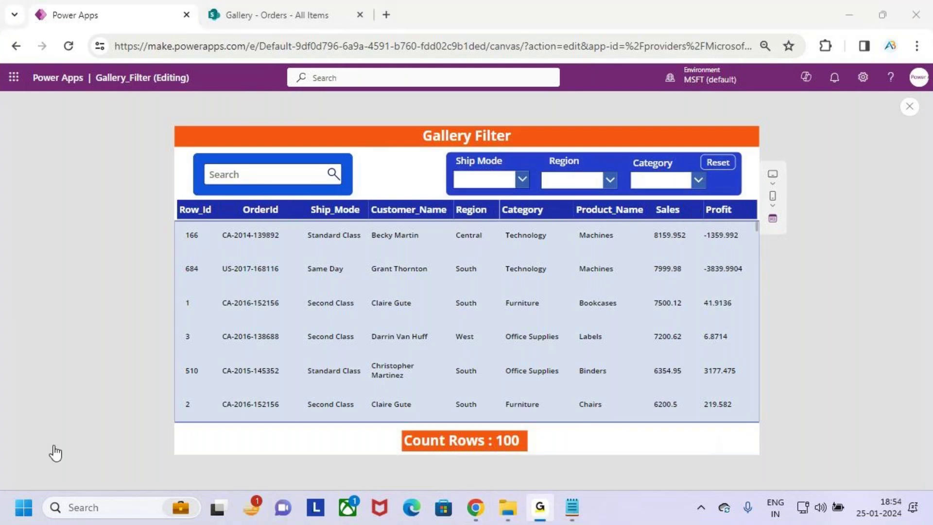